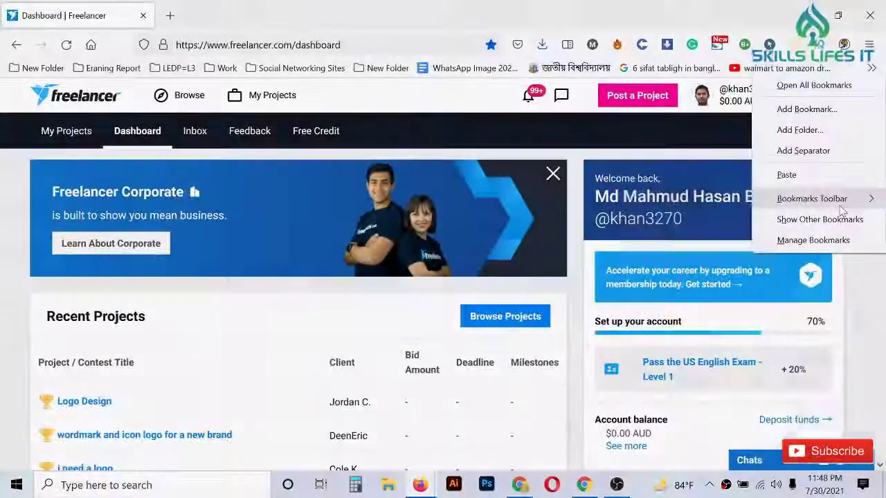
Set the bookmarks toolbar to Only Show on New Tab and browse the dashboard
mouse_move(841, 201)
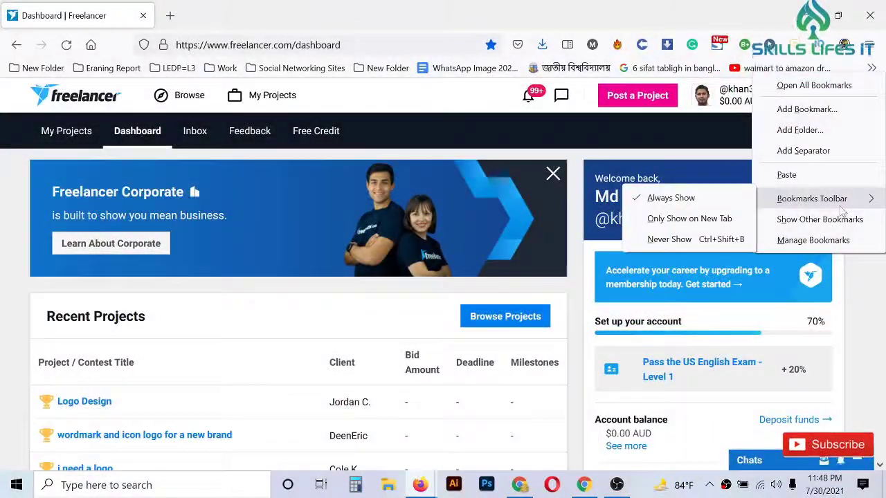
click(692, 218)
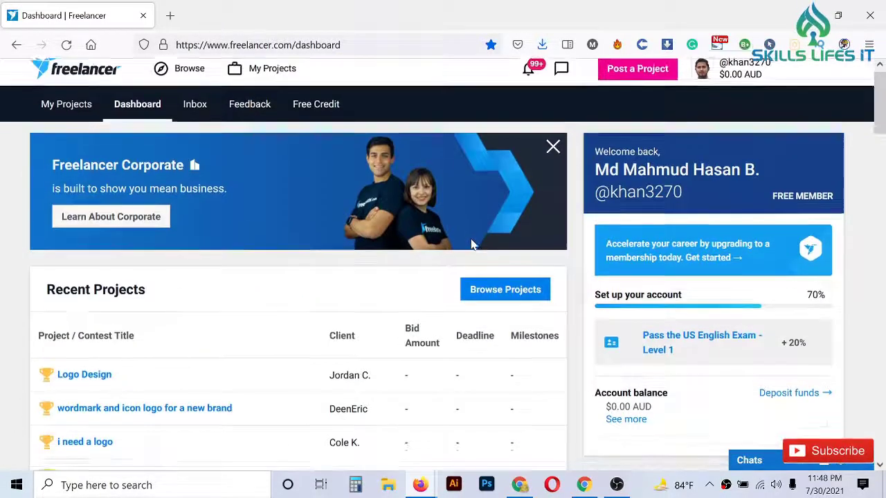
scroll(471, 245, down, 2)
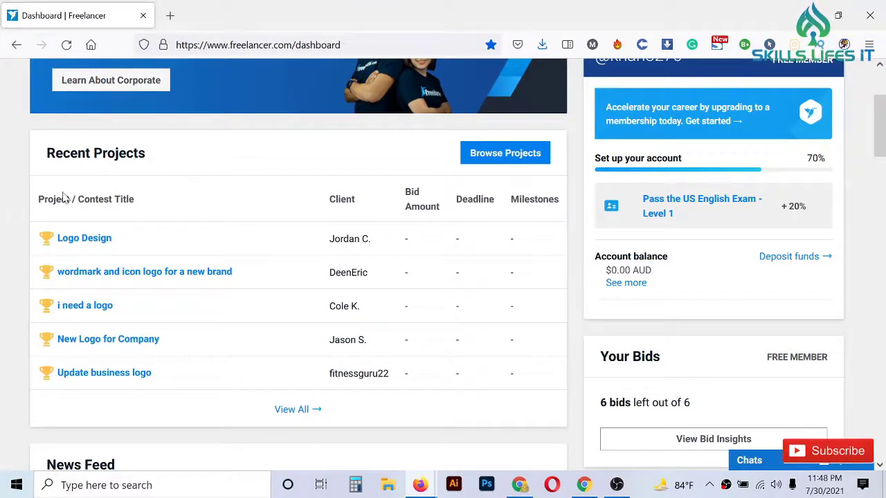
scroll(212, 205, up, 2)
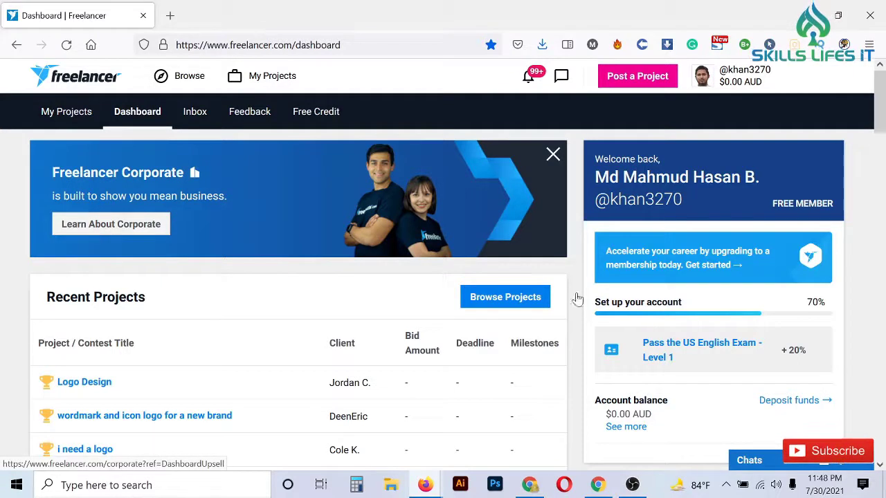
scroll(569, 264, down, 1)
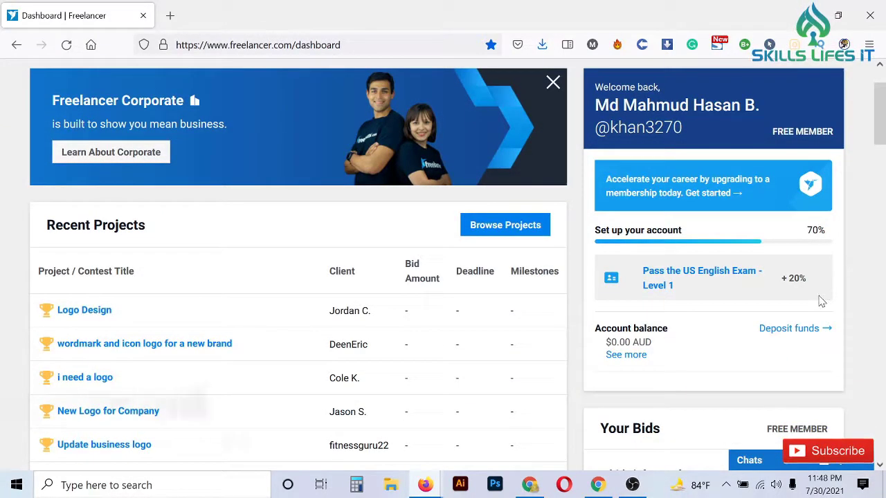
scroll(819, 301, up, 1)
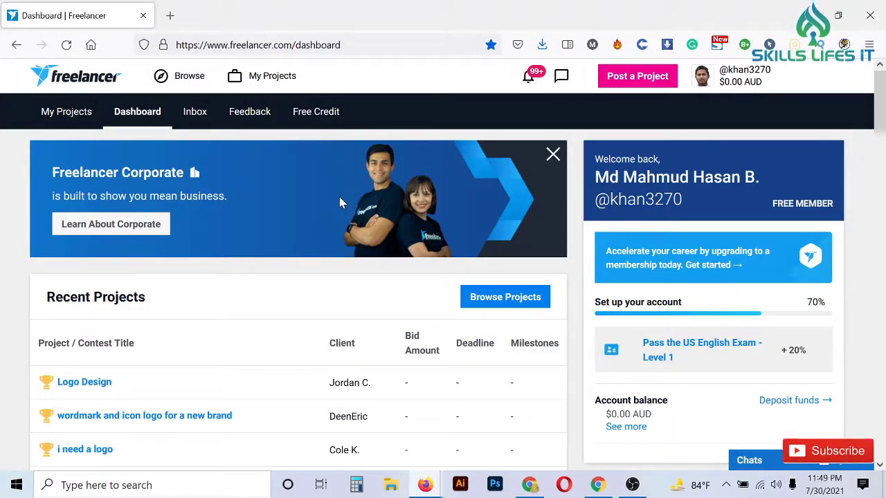
scroll(450, 204, down, 4)
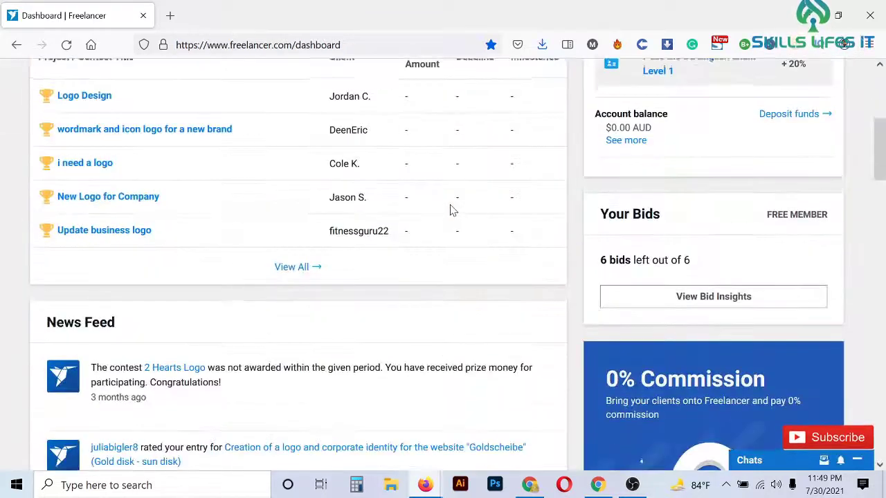
scroll(449, 207, up, 4)
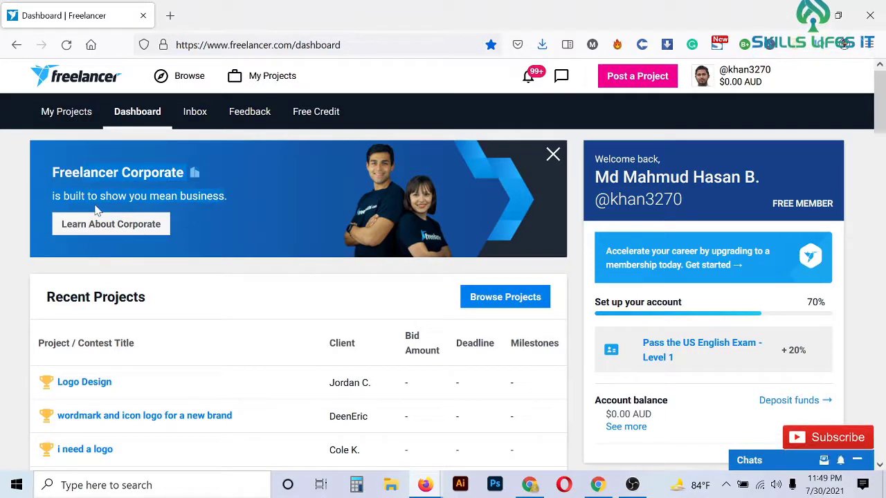
Open the Learn About Corporate link in a new tab and scroll to its pricing section
right_click(64, 219)
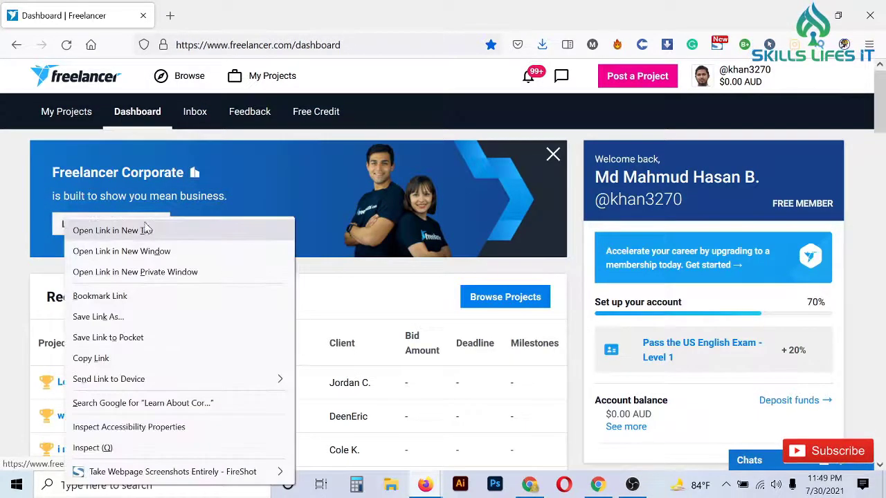
click(149, 231)
click(257, 14)
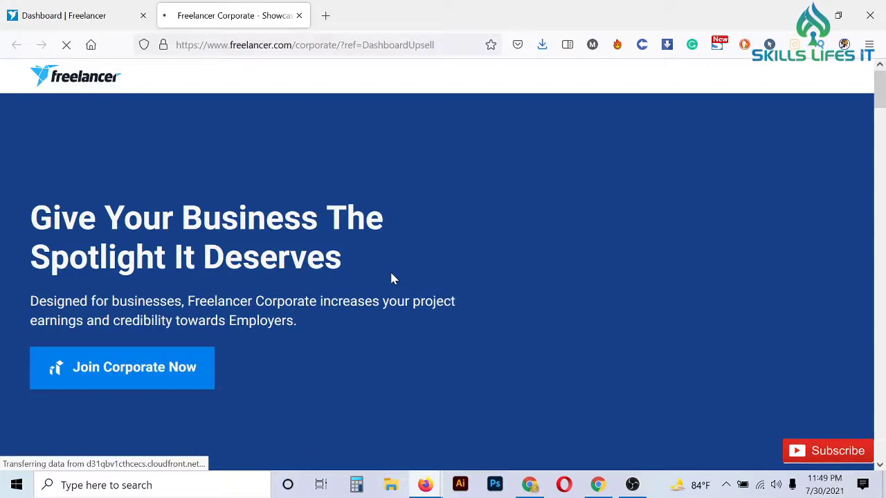
scroll(391, 278, down, 5)
scroll(392, 279, down, 5)
scroll(391, 278, down, 3)
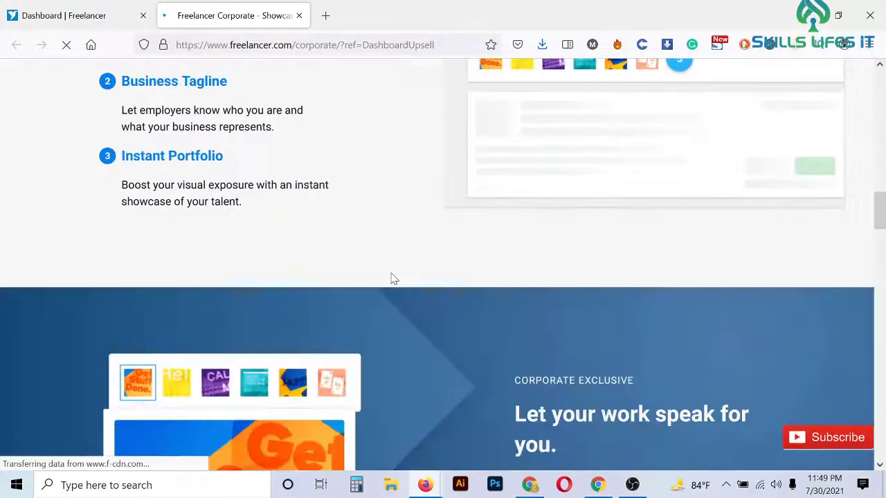
scroll(391, 279, down, 4)
scroll(391, 278, down, 5)
scroll(391, 278, down, 5)
scroll(391, 278, down, 3)
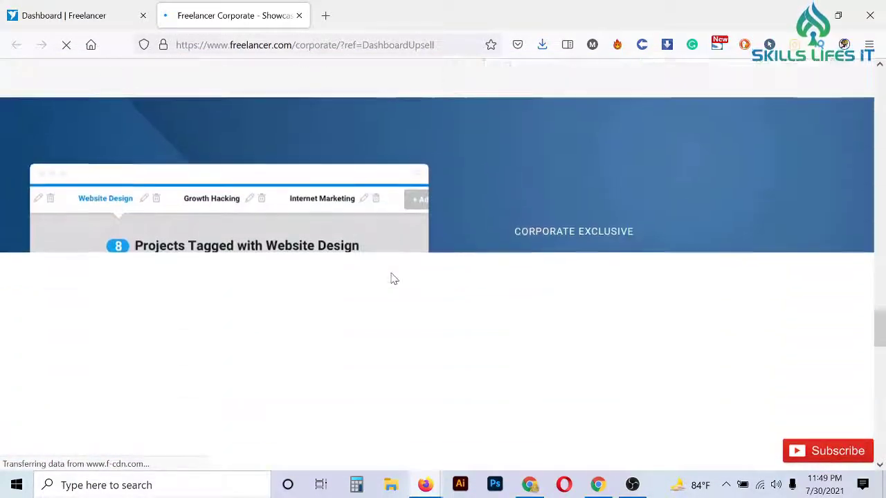
scroll(468, 210, down, 5)
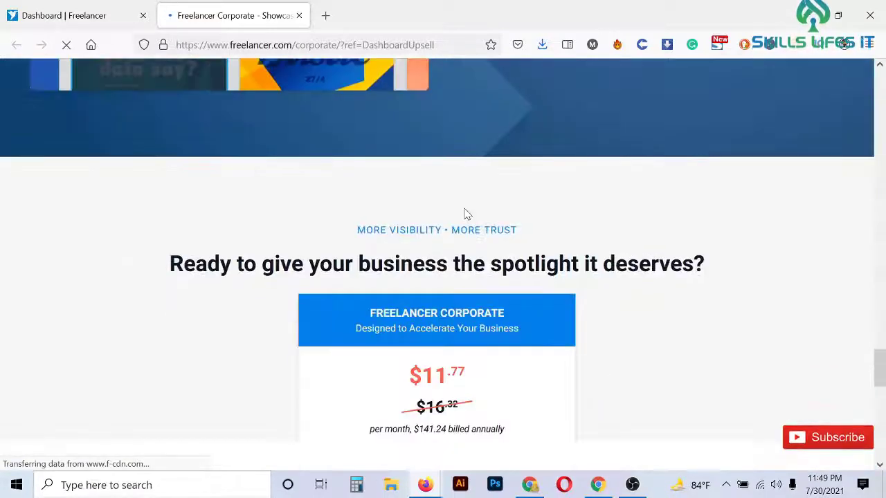
scroll(465, 214, down, 1)
scroll(466, 214, down, 1)
scroll(441, 238, down, 1)
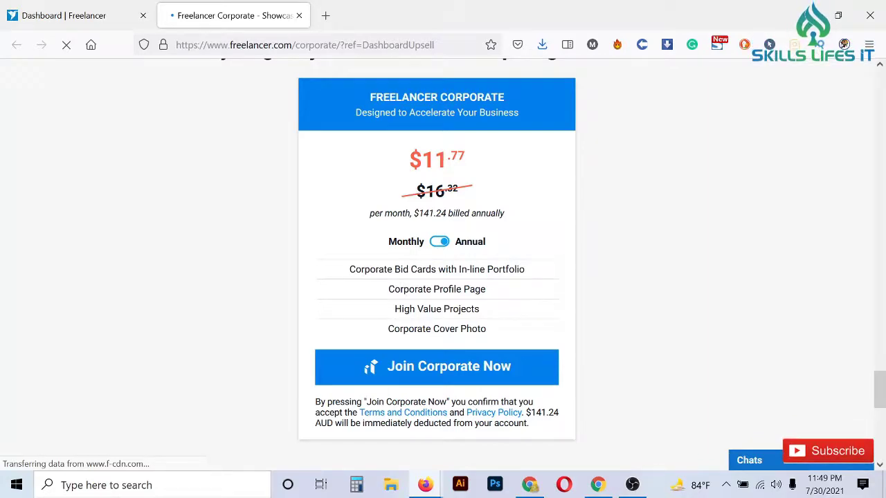
scroll(597, 288, down, 4)
scroll(597, 288, up, 2)
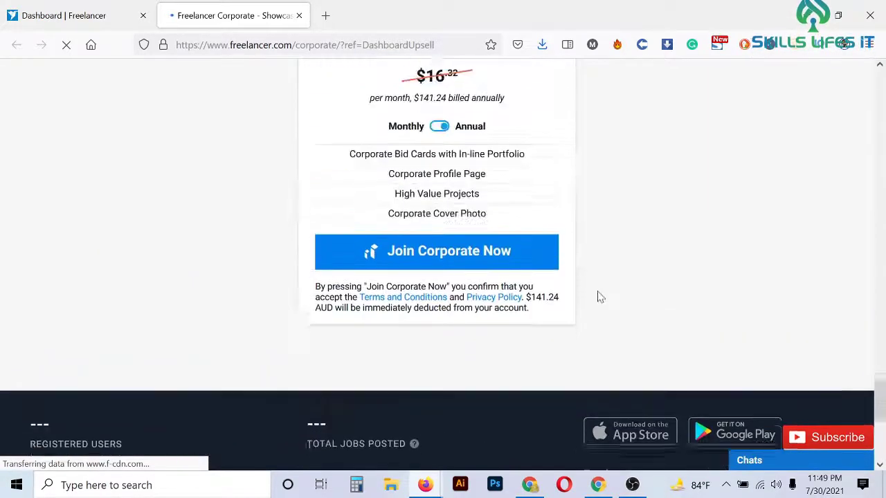
scroll(559, 283, down, 1)
scroll(559, 282, up, 2)
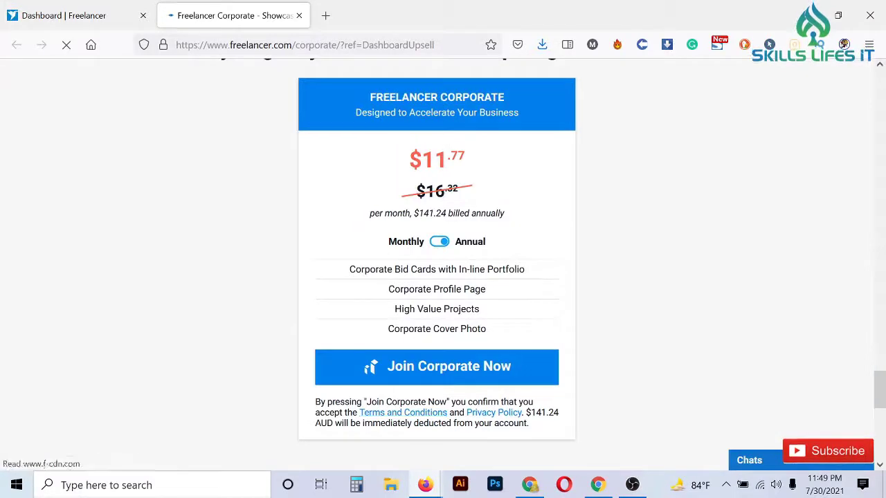
Highlight the $141.24 annual charge, then flip billing to Monthly and back to Annual
mouse_move(526, 413)
mouse_down()
mouse_move(548, 412)
mouse_move(537, 414)
mouse_up()
click(619, 418)
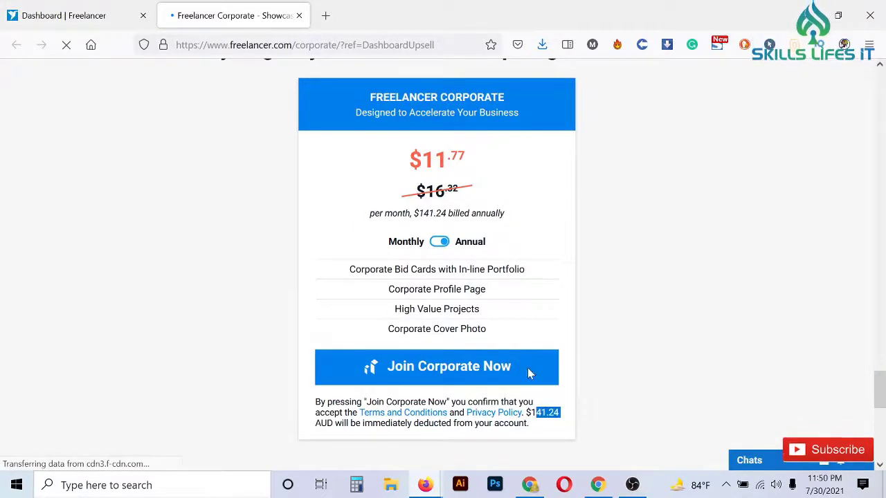
click(440, 243)
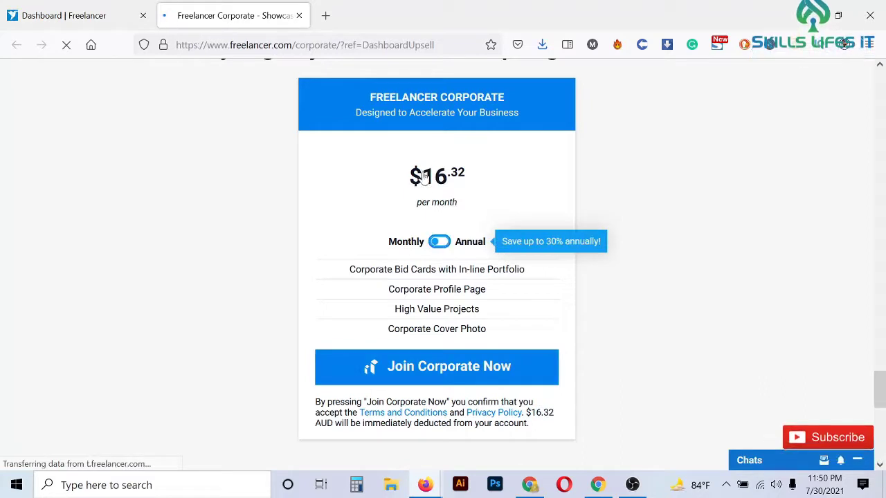
click(441, 241)
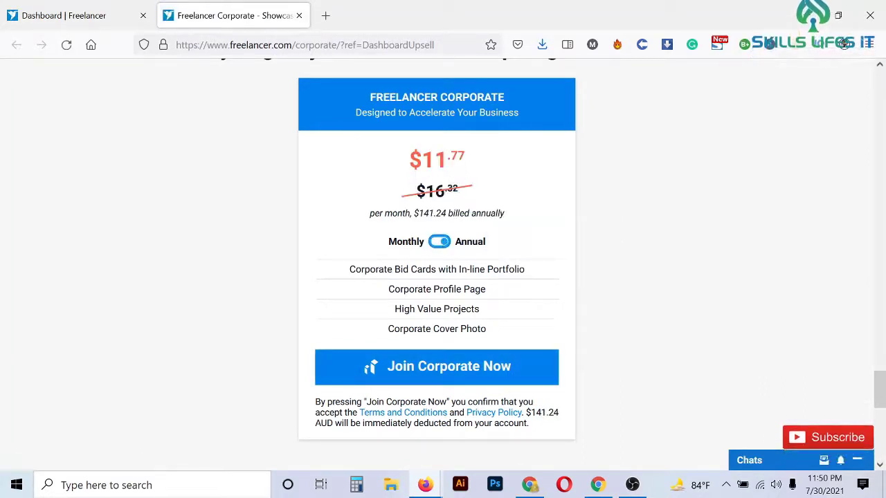
Highlight the $11.77 monthly price and the 141.24 amount in the disclaimer
drag(414, 160, 471, 162)
click(470, 162)
drag(530, 413, 559, 413)
click(583, 414)
Scroll through the Corporate page and highlight the $141.24 annual amount
scroll(568, 339, up, 5)
scroll(569, 339, up, 5)
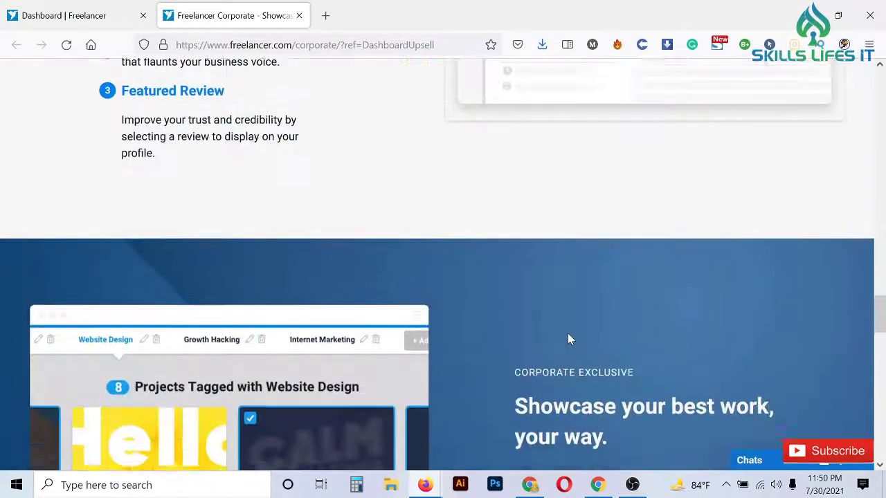
scroll(569, 339, up, 5)
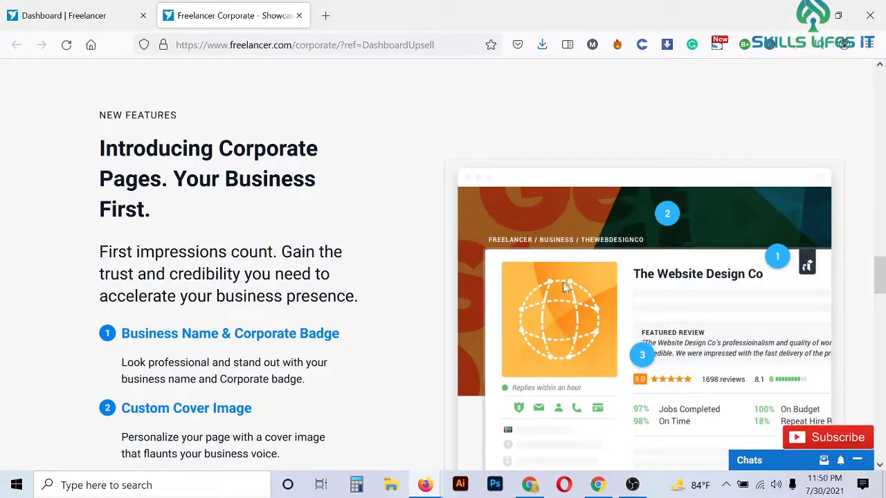
scroll(712, 304, down, 2)
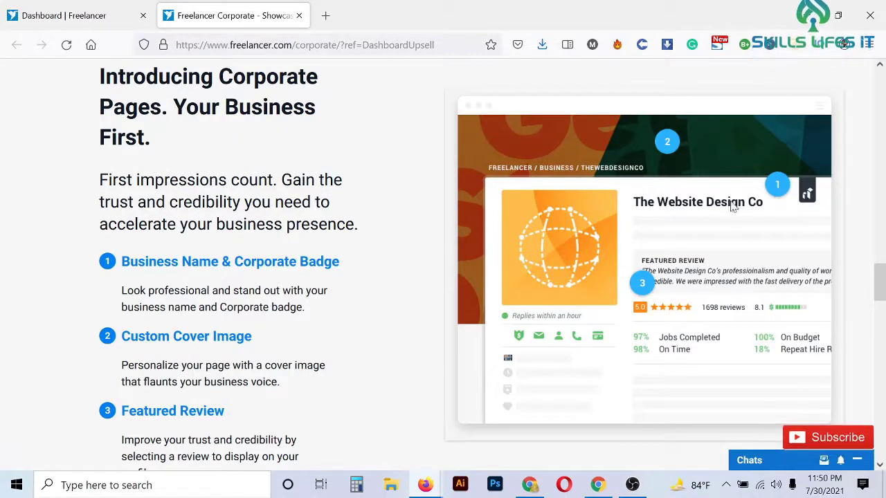
scroll(642, 263, down, 3)
scroll(636, 267, down, 10)
scroll(637, 267, down, 5)
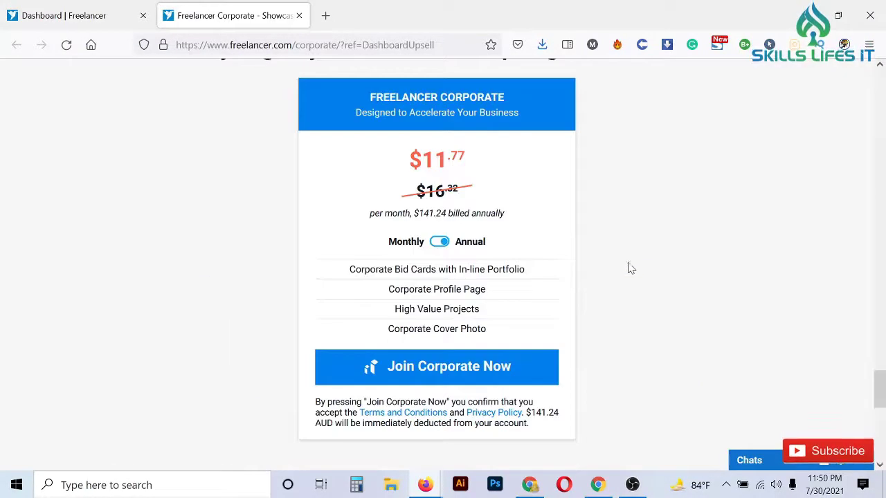
scroll(609, 408, down, 4)
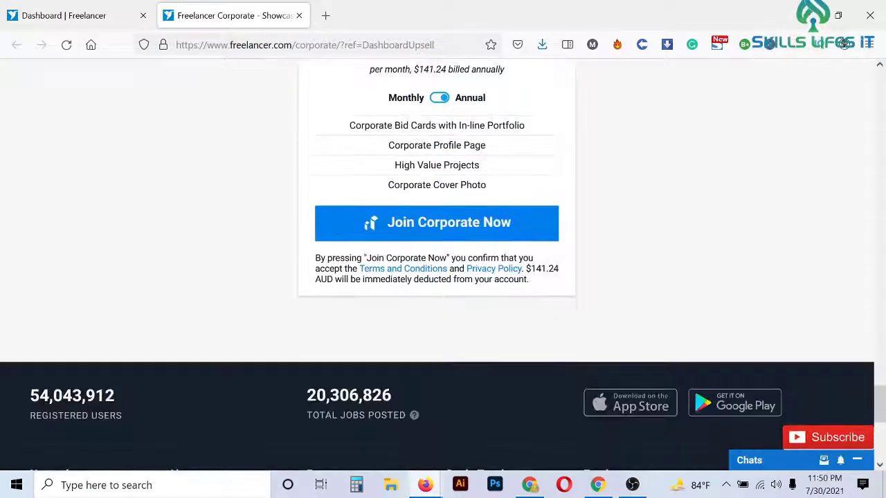
drag(533, 270, 589, 283)
click(589, 283)
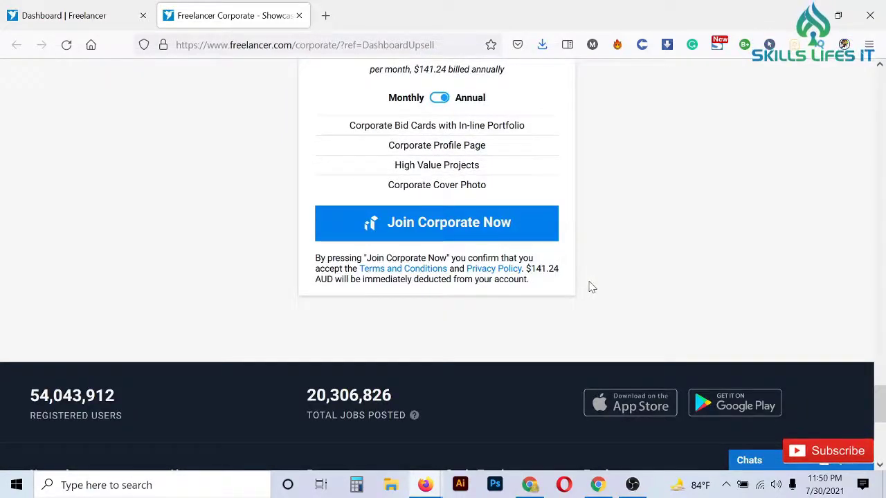
Scroll back up to the top of the Corporate page
scroll(590, 286, up, 10)
scroll(522, 282, up, 10)
scroll(522, 282, up, 10)
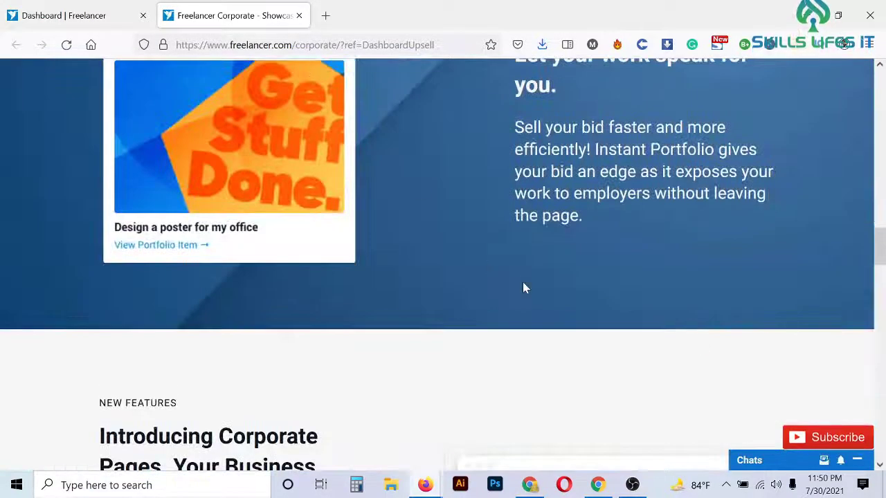
scroll(523, 282, down, 8)
scroll(522, 281, up, 5)
scroll(523, 281, up, 5)
scroll(522, 280, up, 2)
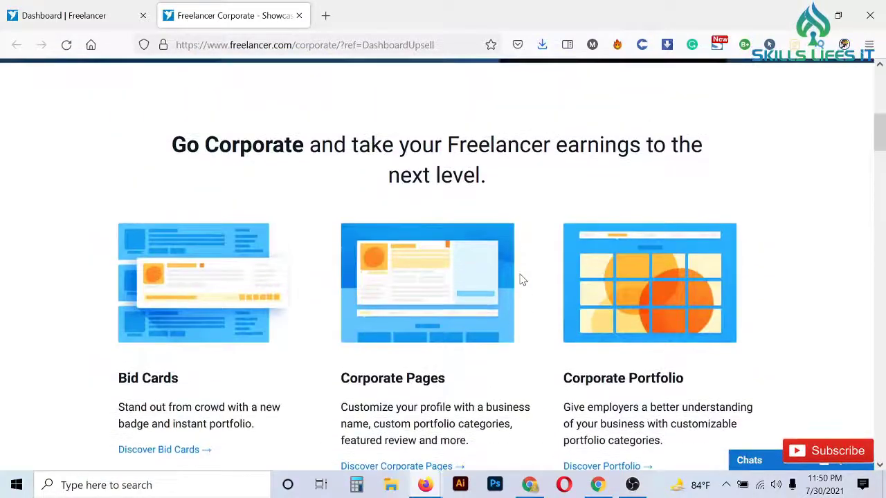
scroll(523, 280, up, 10)
Close the Corporate tab and check the recent project update notifications on the dashboard
click(299, 15)
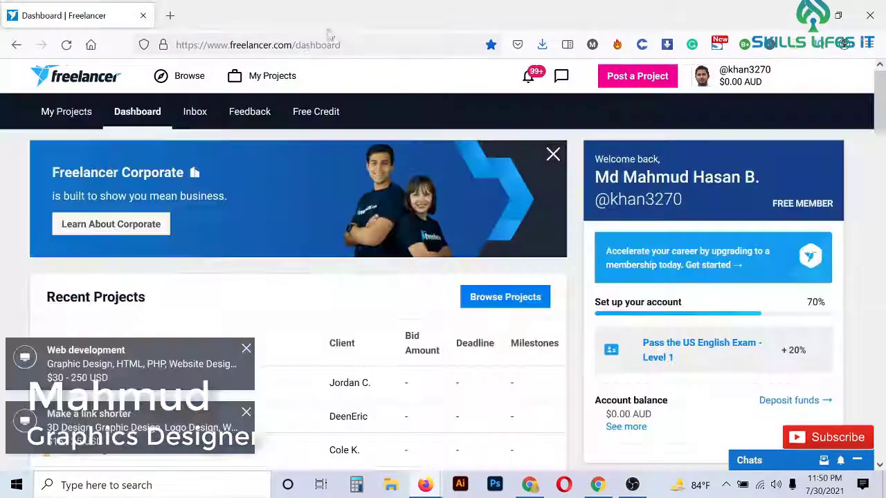
click(528, 76)
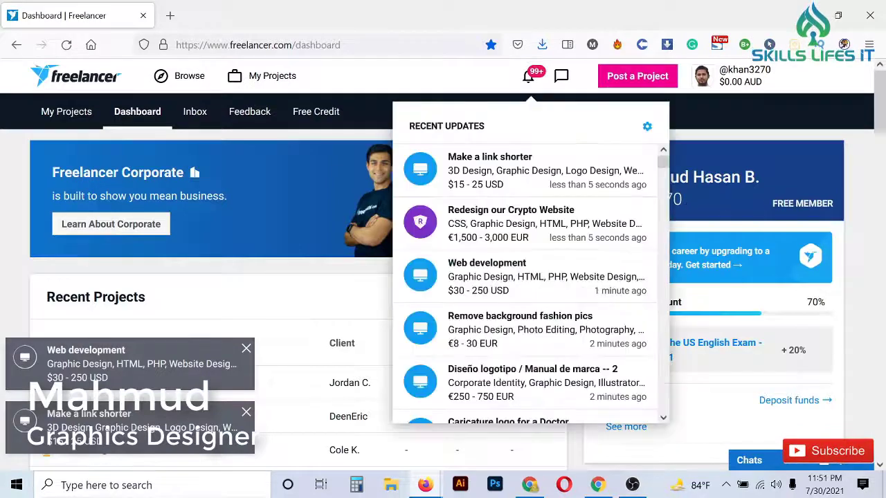
click(862, 211)
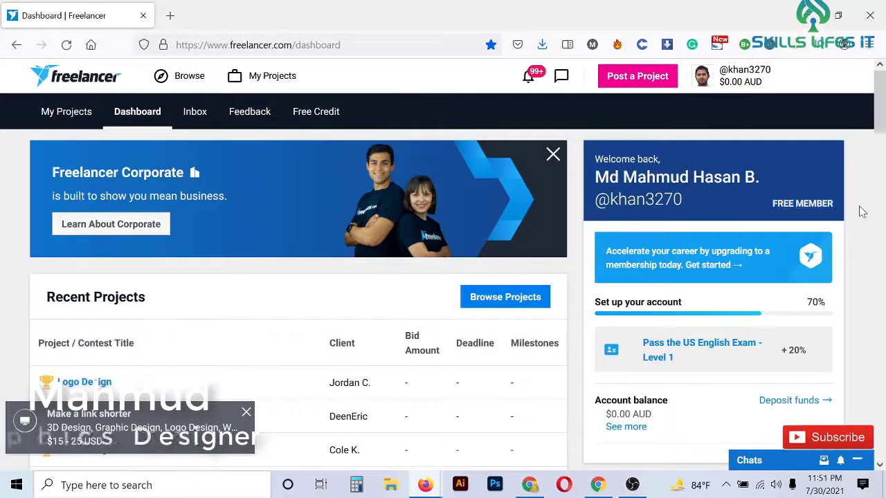
scroll(862, 211, down, 2)
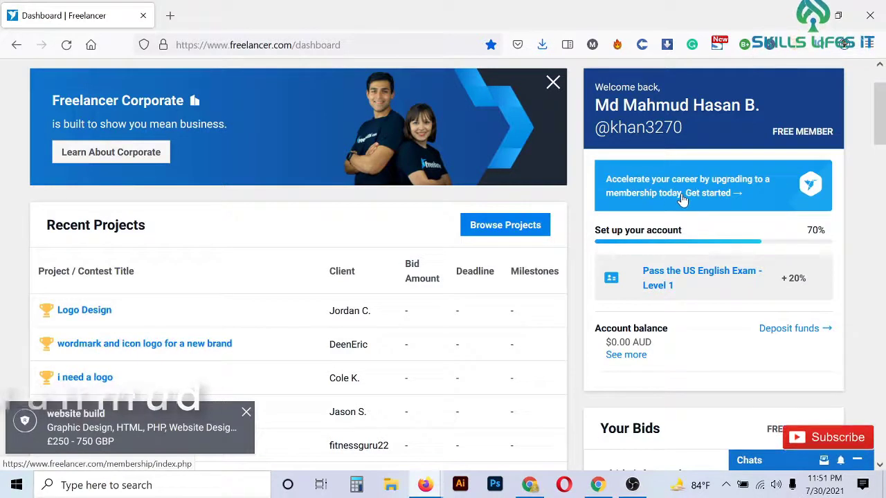
Open the upgrade banner's Get started link in a new tab, staying on the dashboard while it loads
right_click(711, 198)
click(731, 206)
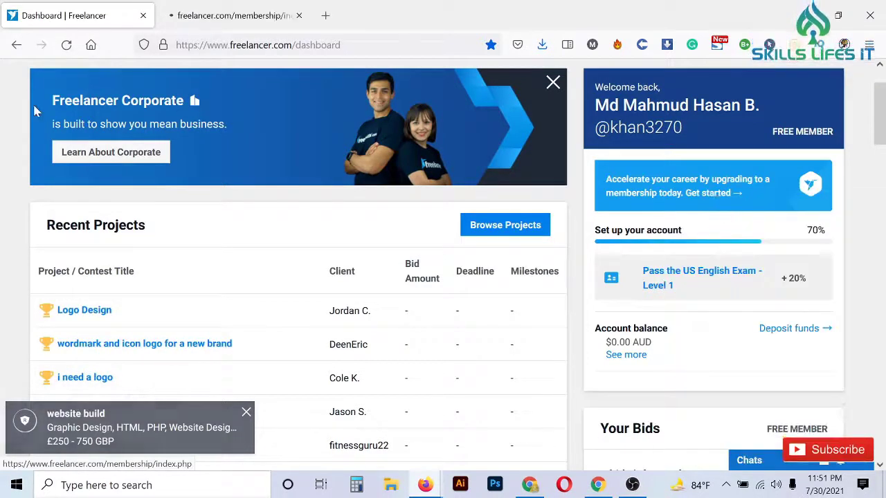
click(168, 6)
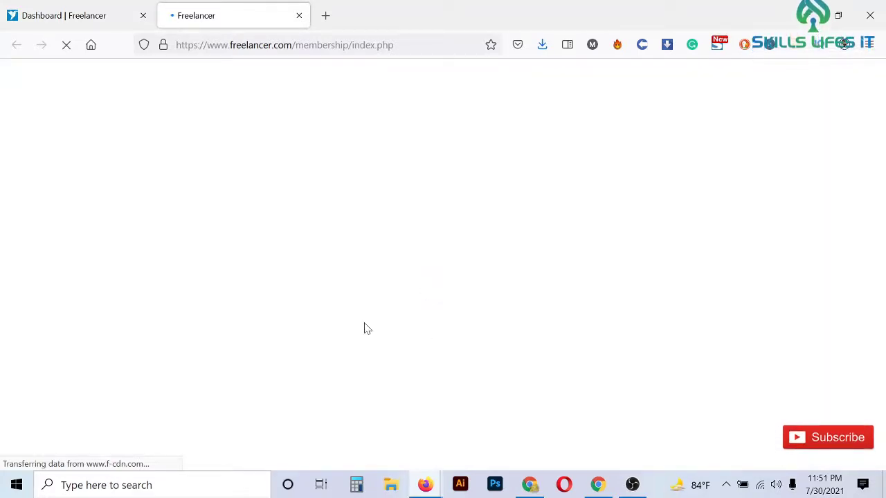
click(76, 13)
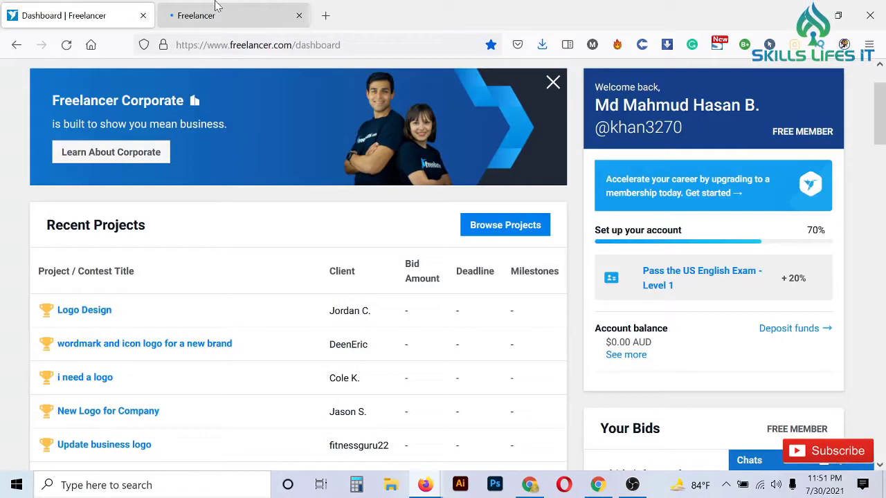
click(216, 5)
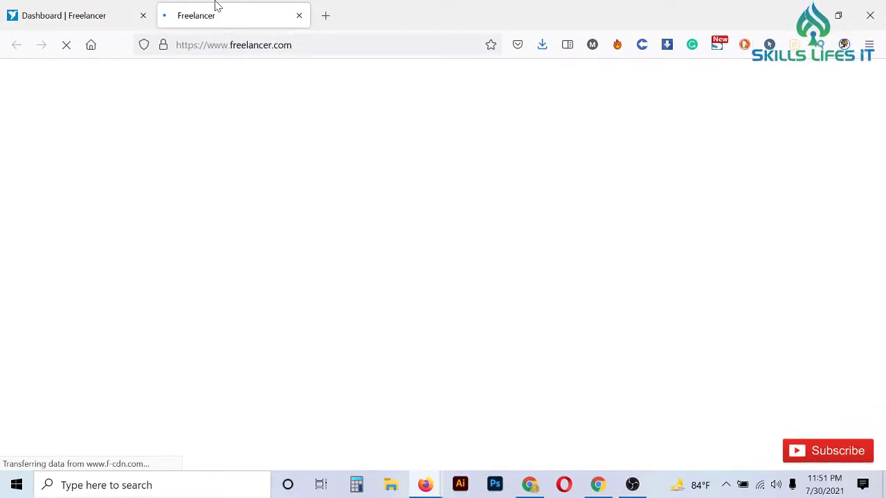
click(118, 5)
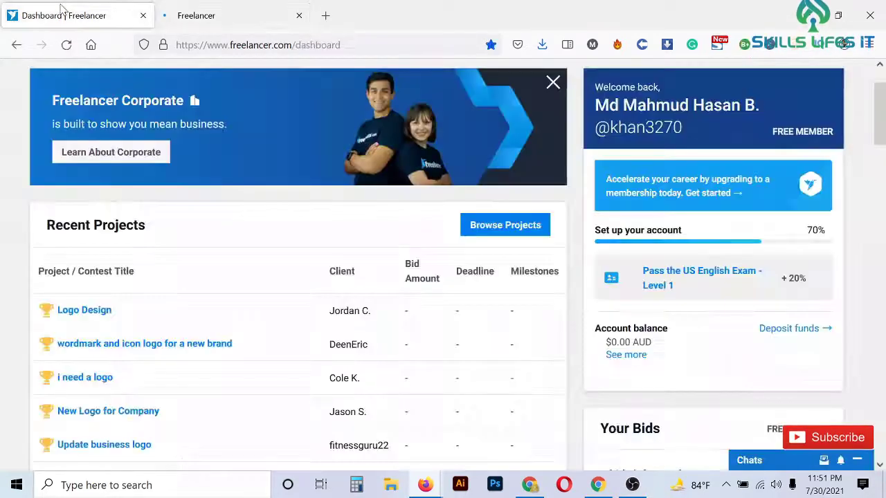
scroll(877, 241, down, 1)
scroll(878, 241, down, 1)
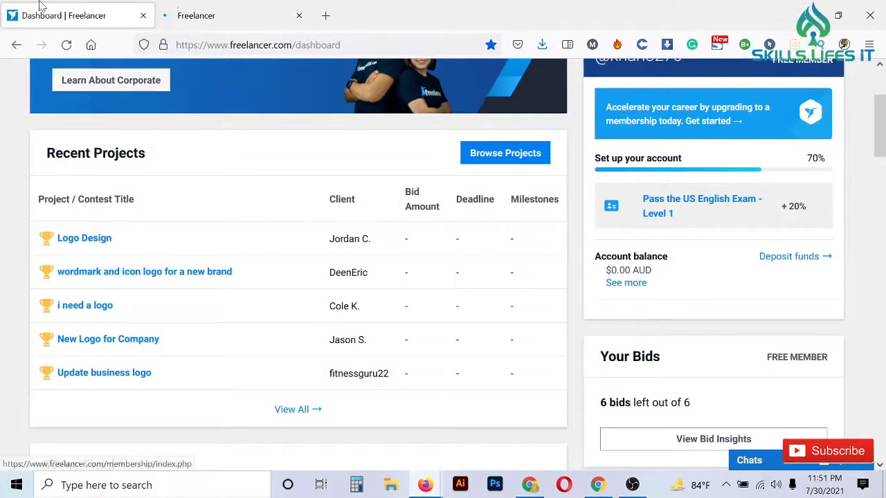
click(174, 14)
click(74, 5)
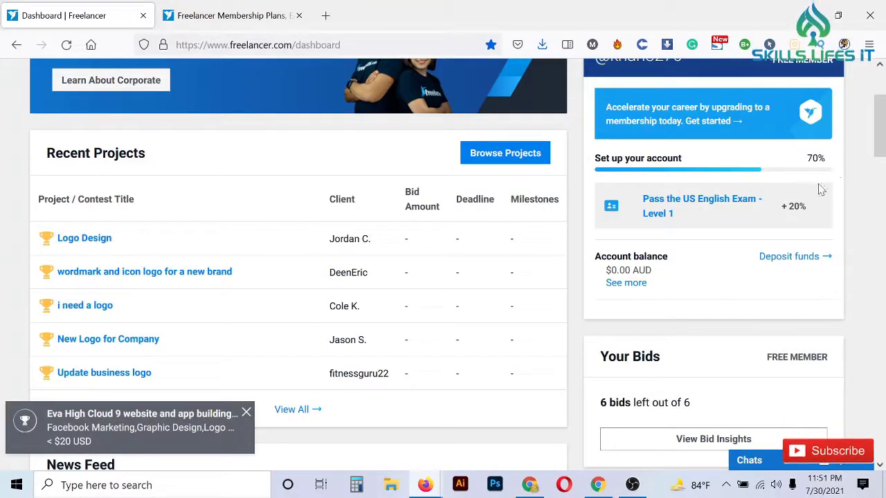
Expand the account balance to list INR, CAD and USD, and highlight the English exam's +20% setup bonus
click(633, 283)
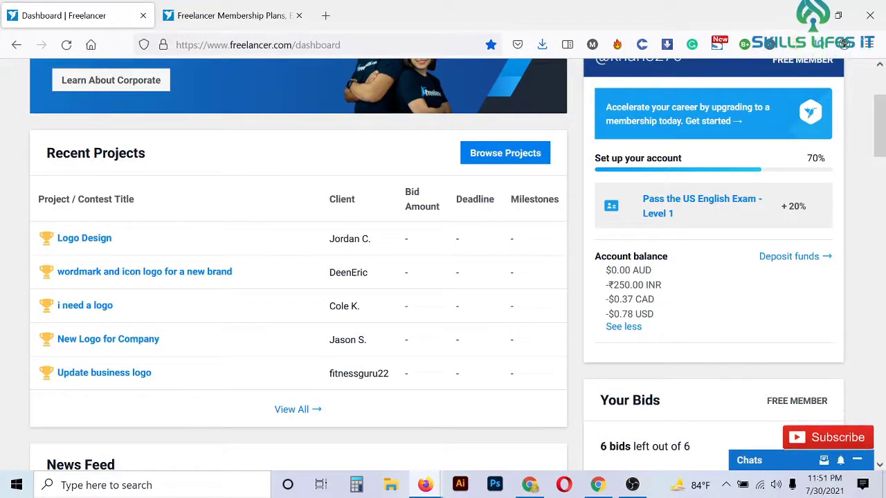
drag(780, 207, 809, 214)
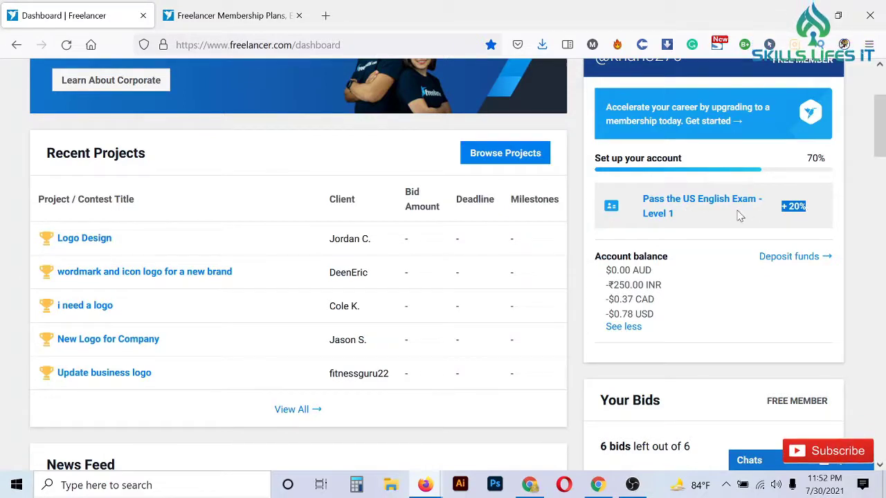
click(758, 45)
scroll(582, 258, up, 2)
scroll(662, 287, down, 2)
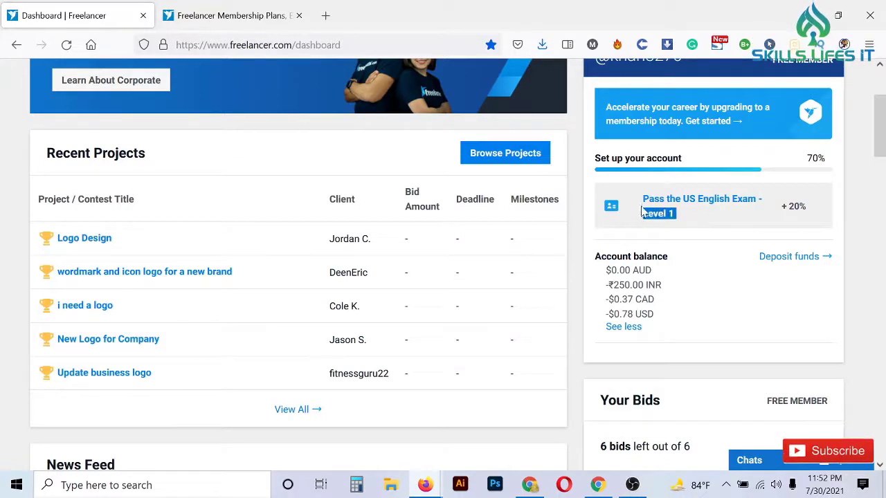
scroll(631, 282, down, 1)
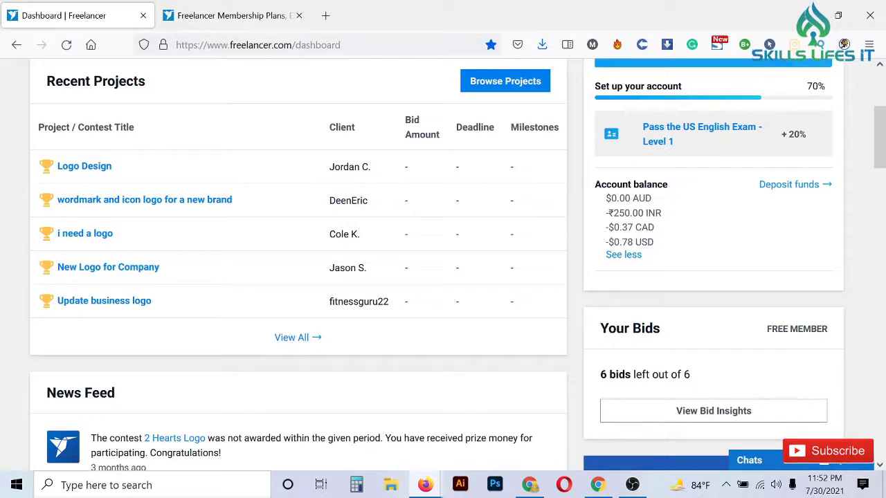
mouse_move(610, 198)
mouse_down()
mouse_move(673, 241)
mouse_move(613, 184)
mouse_move(815, 200)
mouse_move(832, 192)
mouse_up()
scroll(722, 249, down, 3)
scroll(647, 244, up, 2)
scroll(648, 244, down, 1)
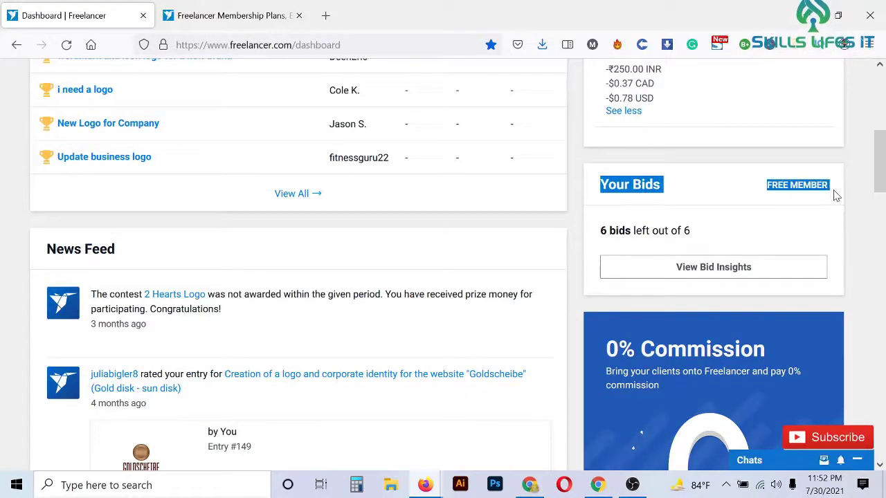
click(781, 196)
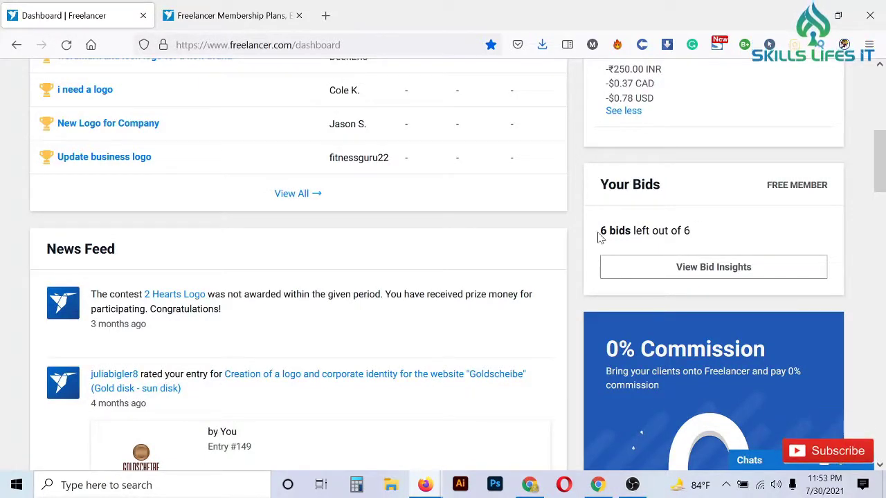
drag(600, 238, 707, 236)
click(710, 235)
click(602, 235)
click(696, 239)
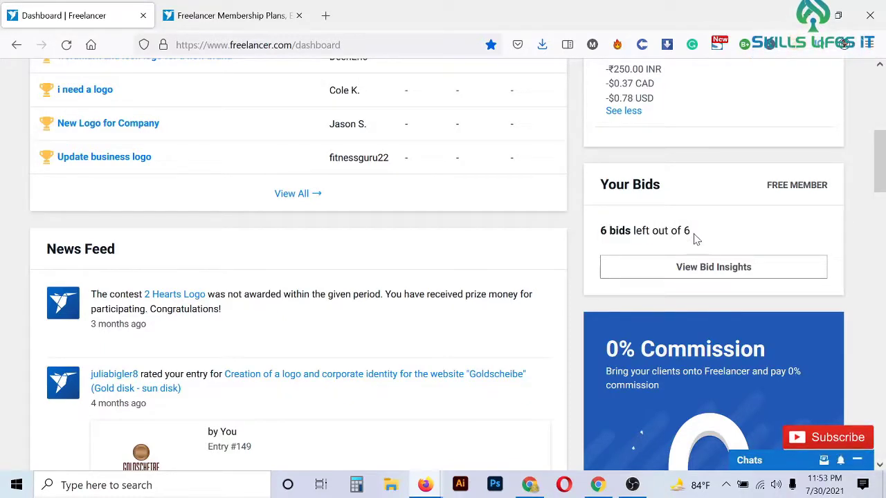
mouse_move(694, 238)
mouse_down()
mouse_move(591, 241)
mouse_move(728, 237)
mouse_up()
click(593, 239)
click(728, 237)
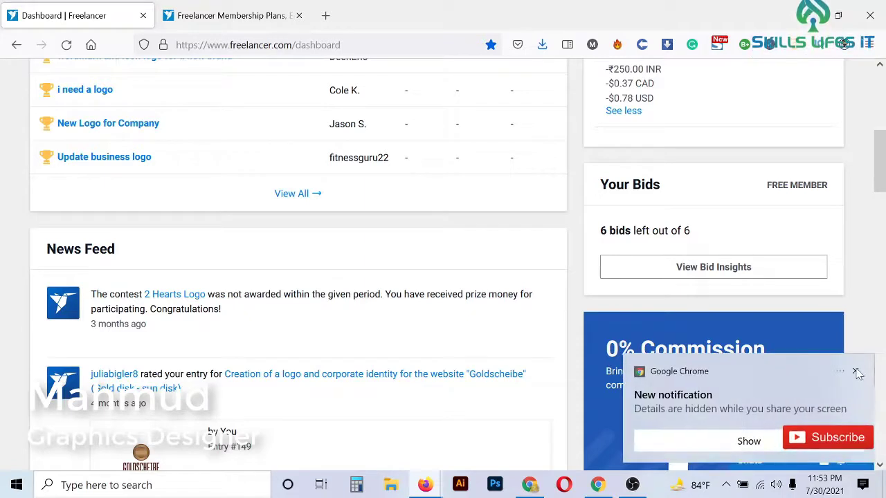
click(856, 369)
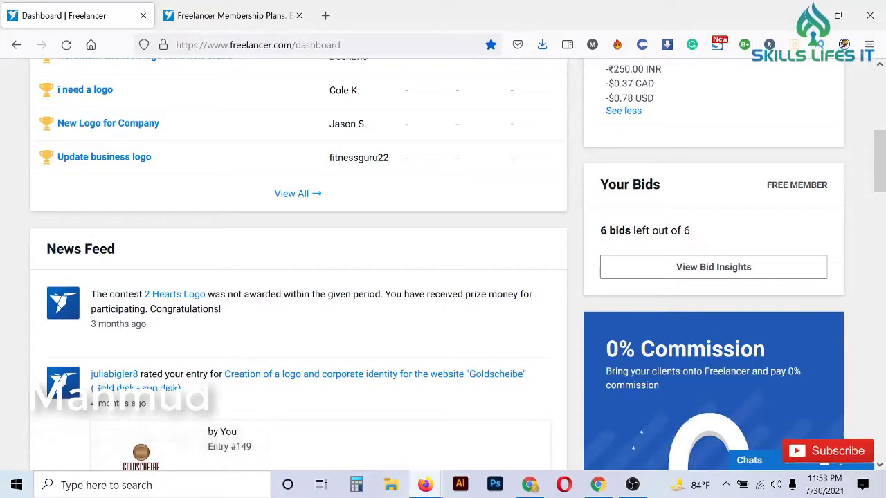
drag(607, 233, 704, 235)
click(706, 235)
mouse_move(601, 231)
mouse_down()
mouse_move(712, 234)
mouse_move(602, 237)
mouse_up()
click(709, 236)
scroll(601, 239, down, 3)
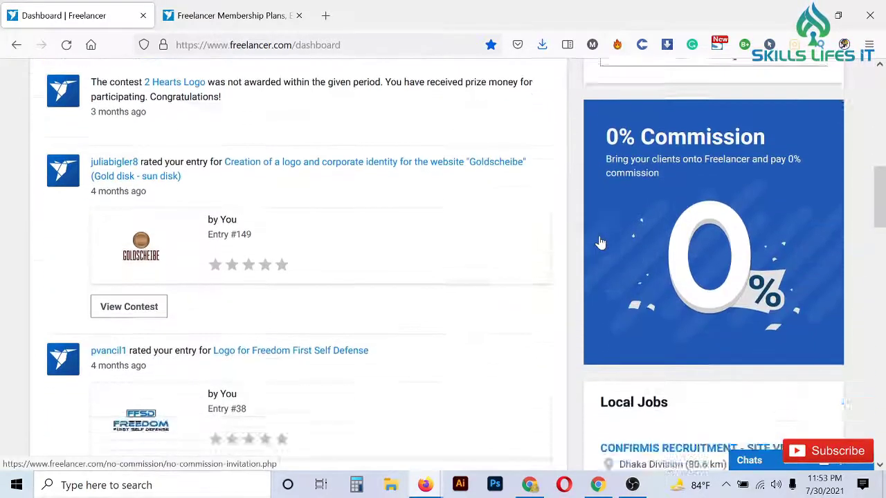
scroll(602, 239, up, 1)
scroll(744, 316, down, 1)
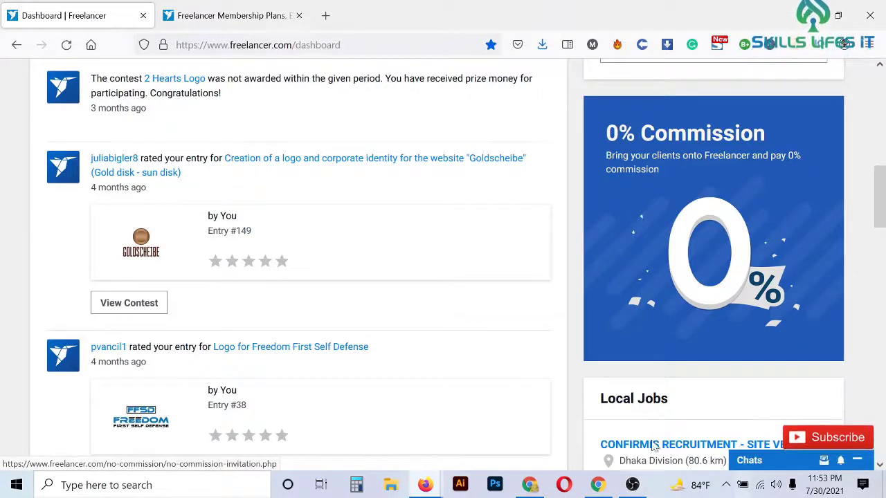
scroll(723, 273, up, 1)
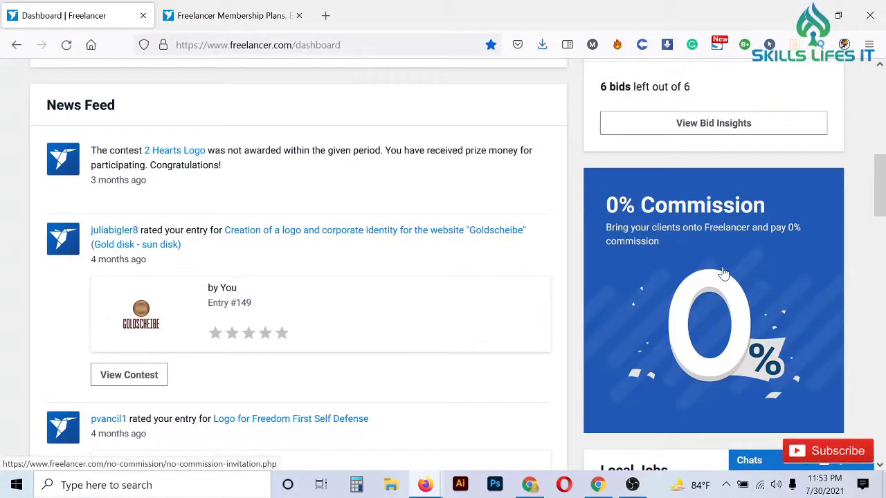
scroll(723, 273, down, 1)
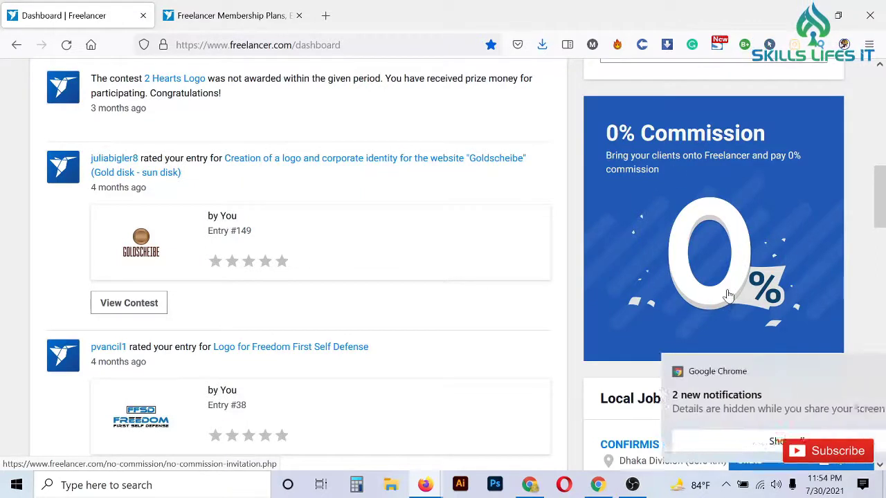
click(856, 371)
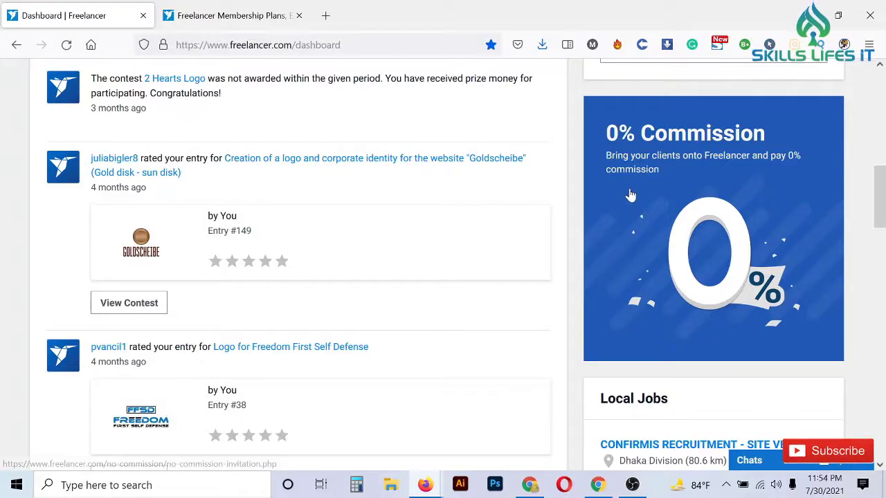
scroll(761, 222, down, 5)
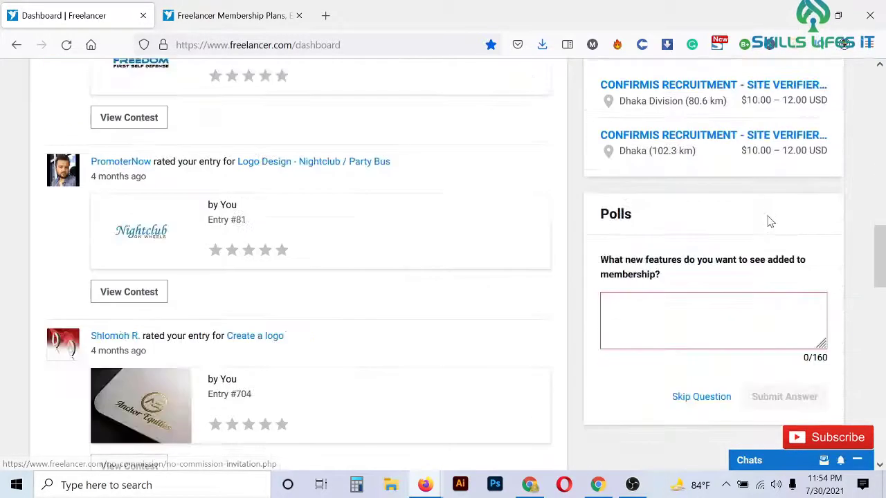
scroll(712, 251, up, 6)
scroll(710, 256, down, 2)
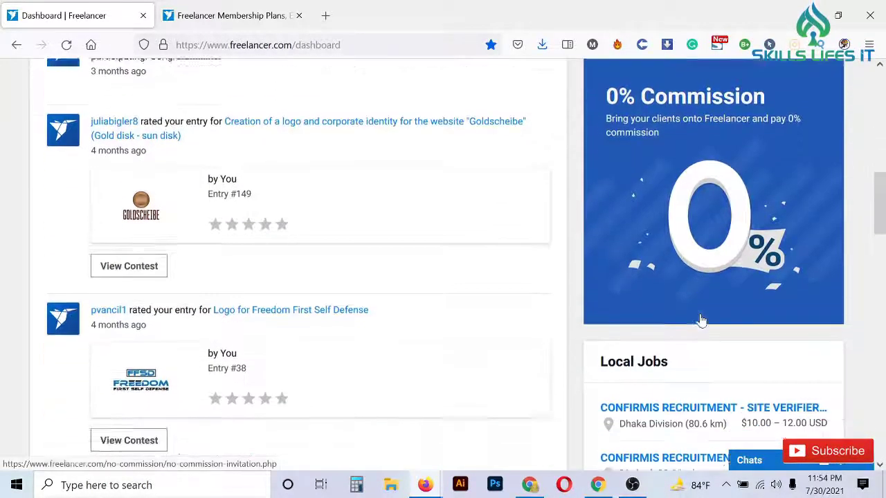
scroll(705, 266, down, 1)
scroll(704, 270, up, 1)
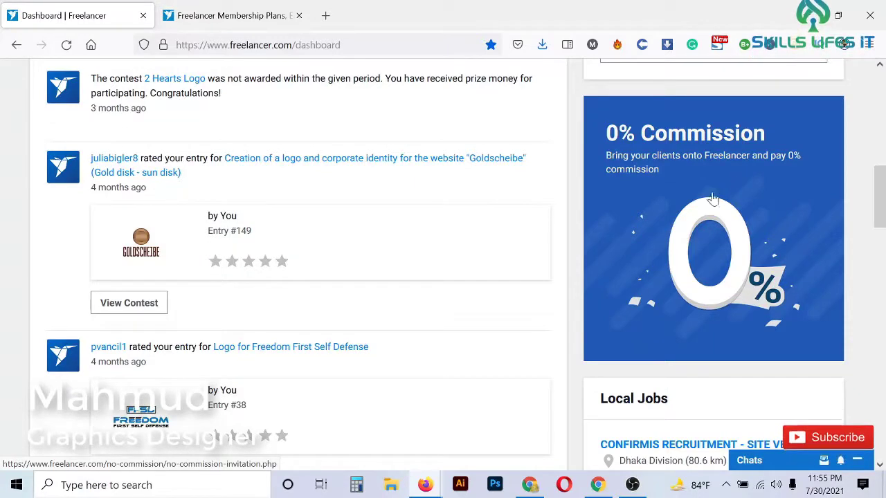
scroll(707, 220, down, 3)
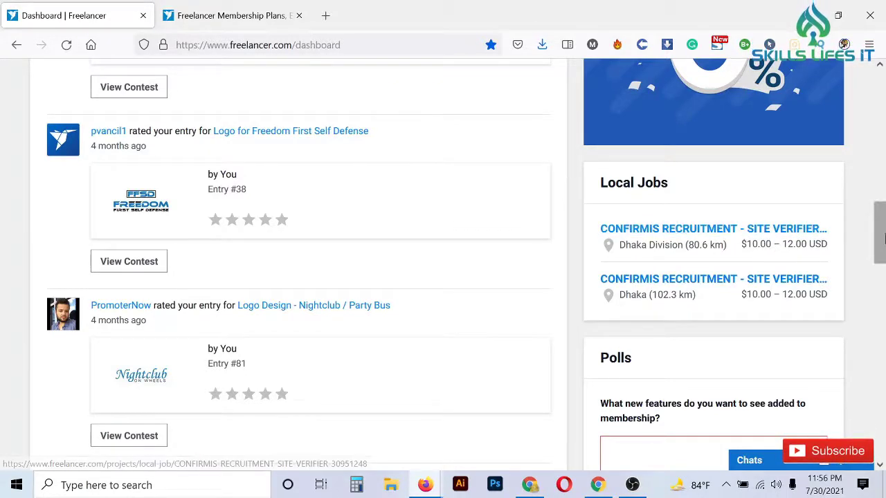
scroll(851, 241, down, 2)
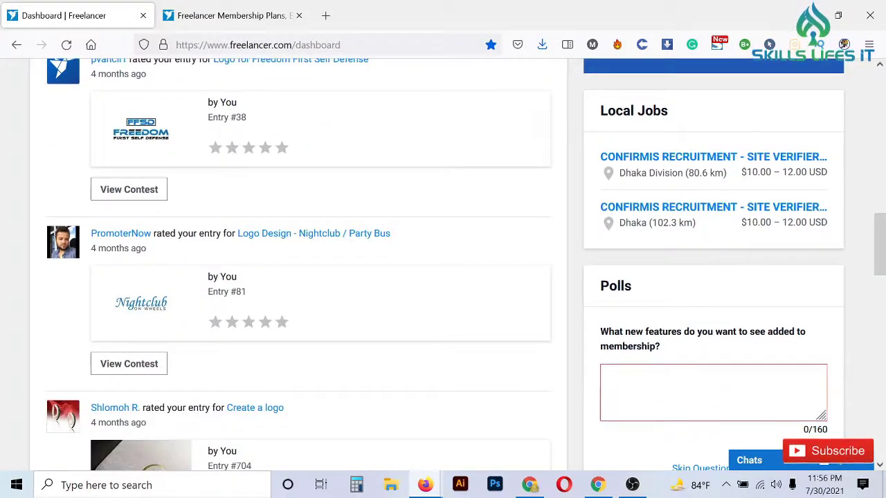
drag(599, 109, 696, 118)
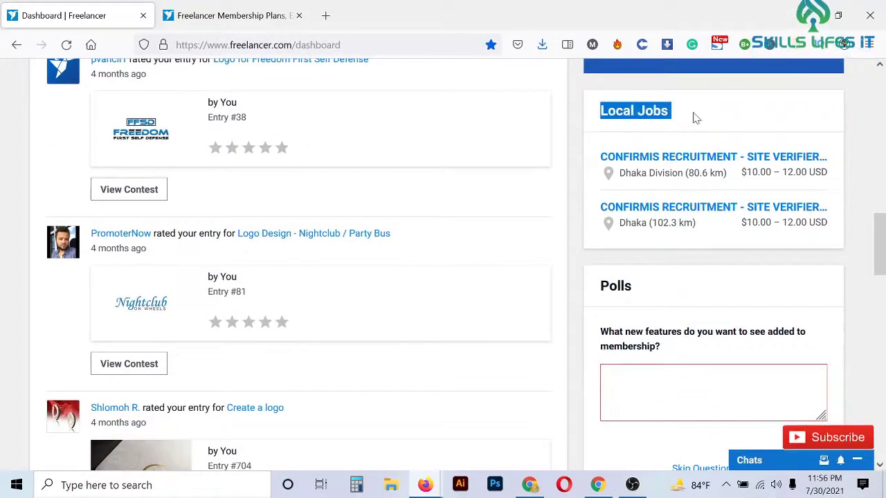
click(647, 123)
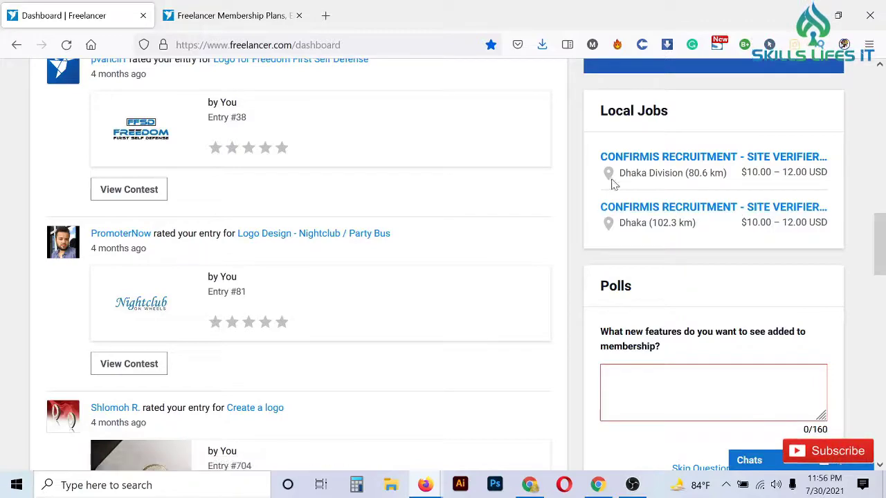
drag(619, 173, 684, 174)
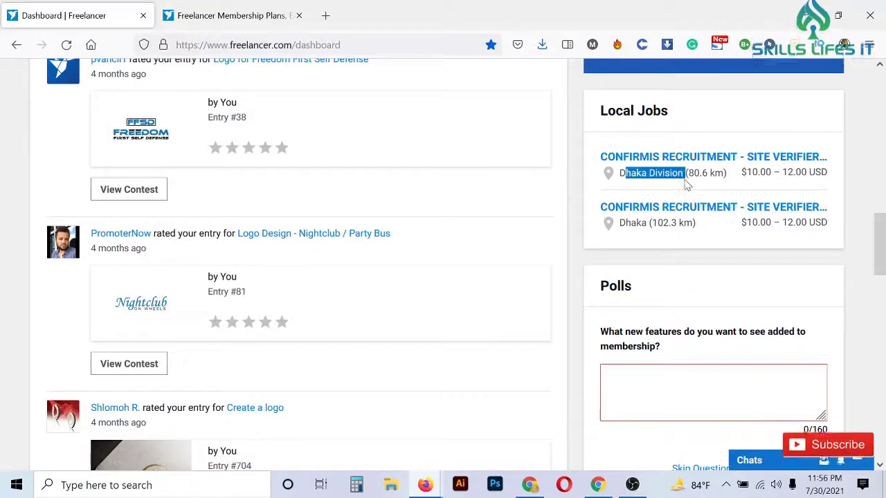
click(734, 183)
drag(769, 173, 831, 173)
click(828, 174)
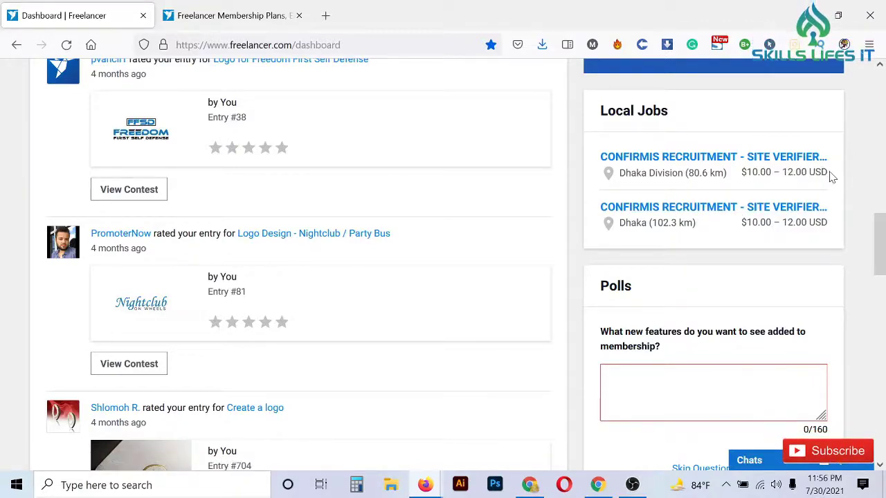
scroll(834, 181, down, 2)
scroll(834, 181, down, 2)
scroll(834, 181, up, 2)
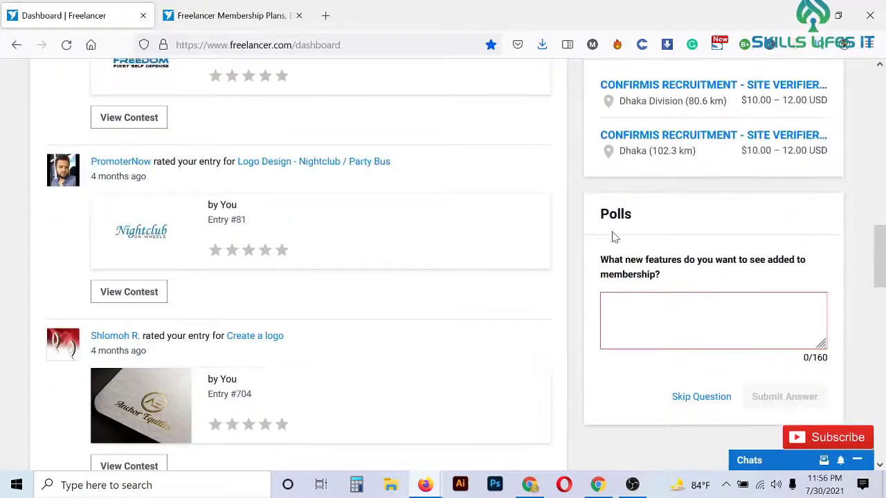
mouse_move(603, 228)
mouse_down()
mouse_move(624, 262)
mouse_move(599, 275)
mouse_move(600, 260)
mouse_up()
click(665, 275)
click(571, 242)
scroll(572, 241, down, 5)
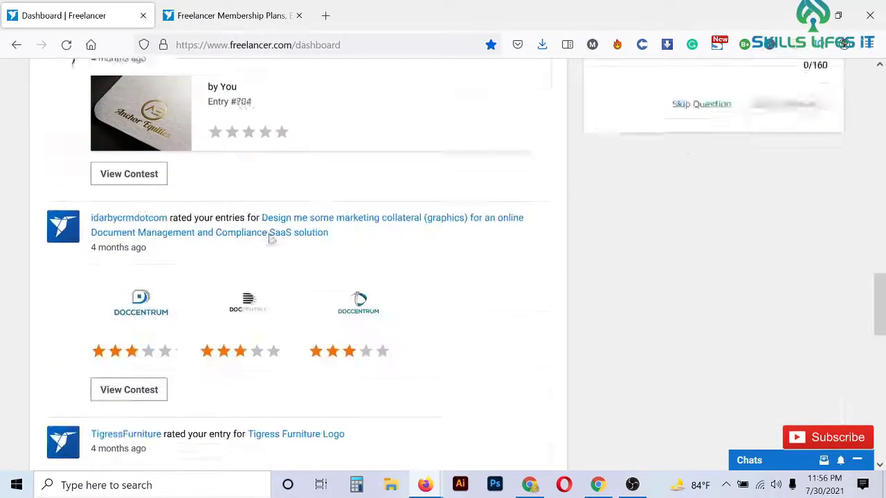
scroll(257, 283, down, 3)
scroll(356, 261, down, 1)
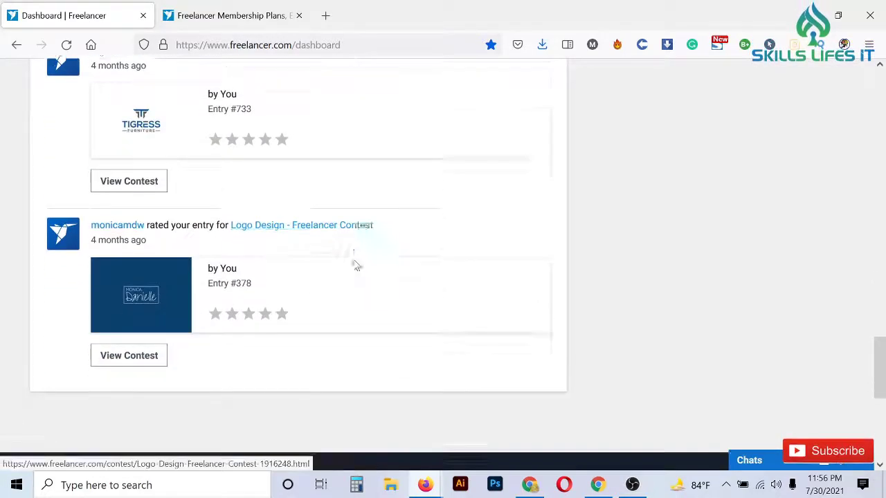
scroll(95, 210, down, 3)
scroll(90, 205, up, 9)
scroll(90, 208, up, 5)
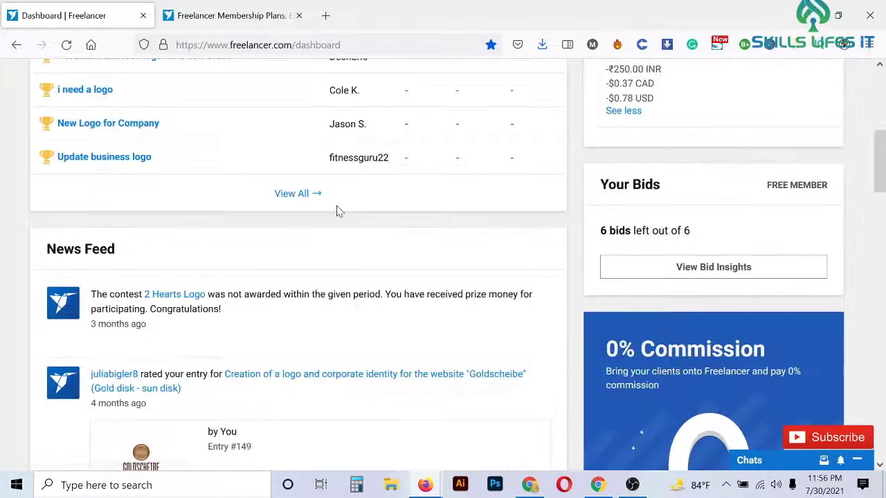
scroll(312, 215, down, 4)
scroll(263, 225, down, 5)
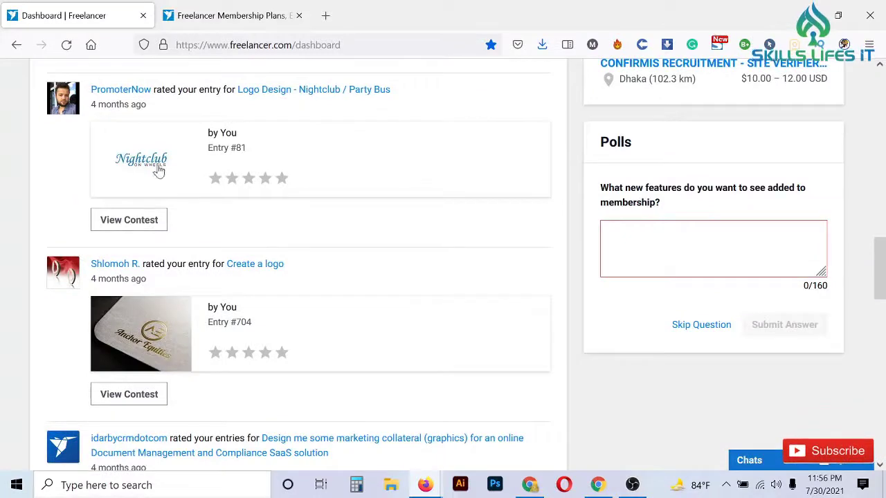
scroll(284, 176, down, 3)
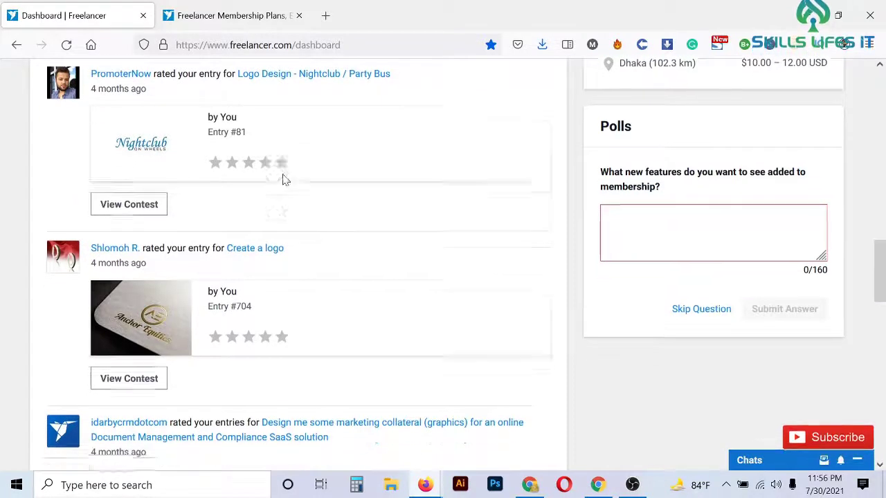
scroll(249, 185, down, 2)
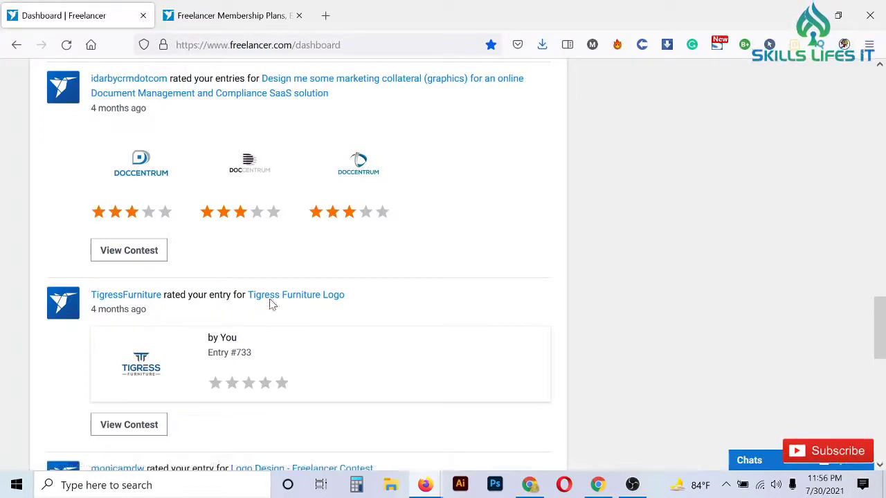
scroll(270, 290, down, 3)
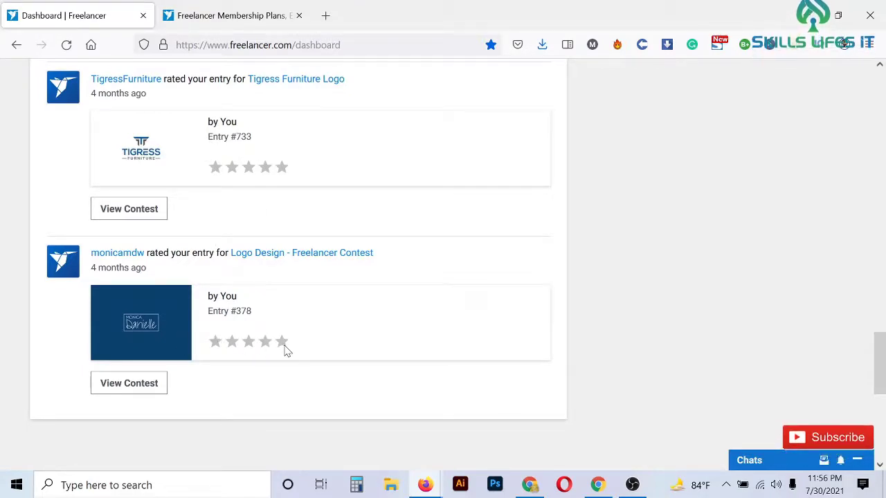
scroll(286, 349, up, 4)
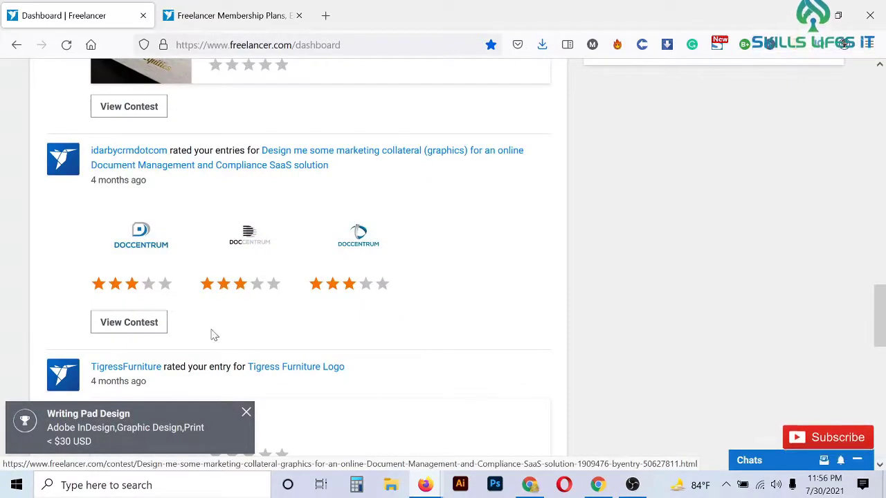
scroll(245, 145, up, 5)
scroll(245, 145, down, 5)
scroll(253, 145, up, 7)
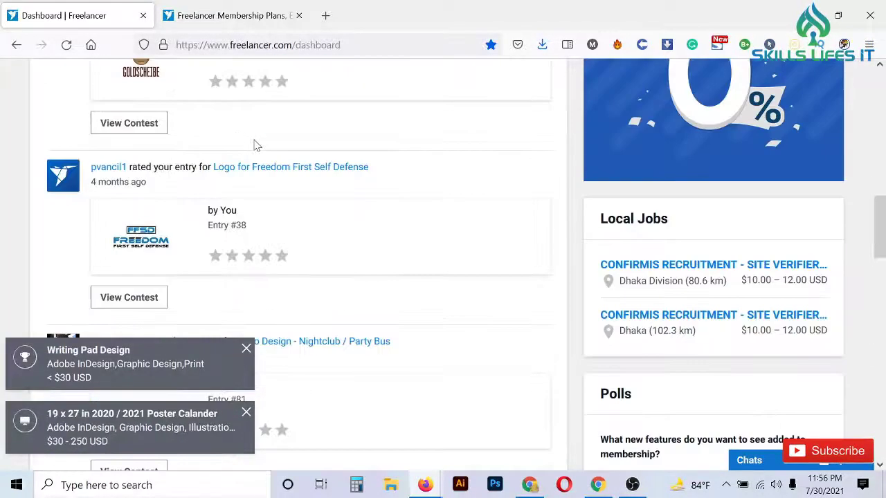
scroll(253, 145, up, 5)
scroll(254, 145, down, 8)
scroll(259, 139, down, 5)
scroll(263, 141, down, 10)
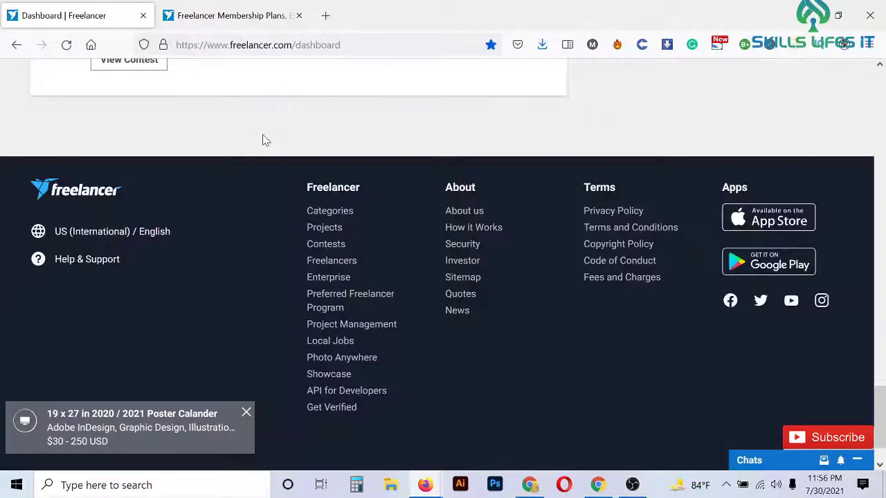
scroll(263, 138, up, 2)
scroll(338, 318, up, 5)
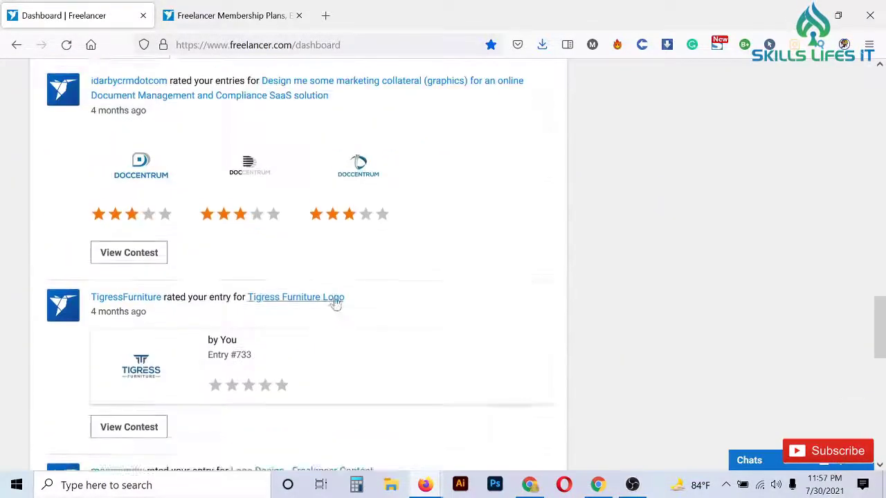
scroll(335, 305, up, 5)
scroll(334, 300, up, 5)
scroll(346, 294, down, 5)
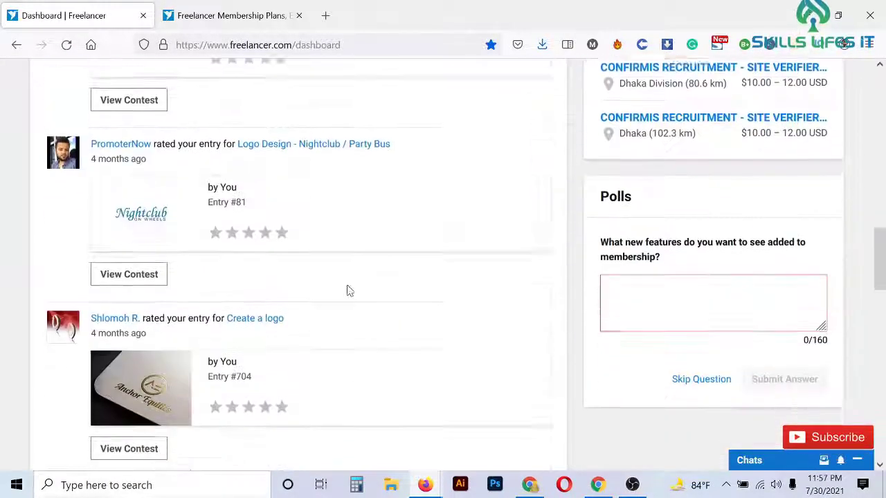
scroll(348, 291, down, 5)
scroll(348, 288, down, 10)
scroll(348, 287, up, 7)
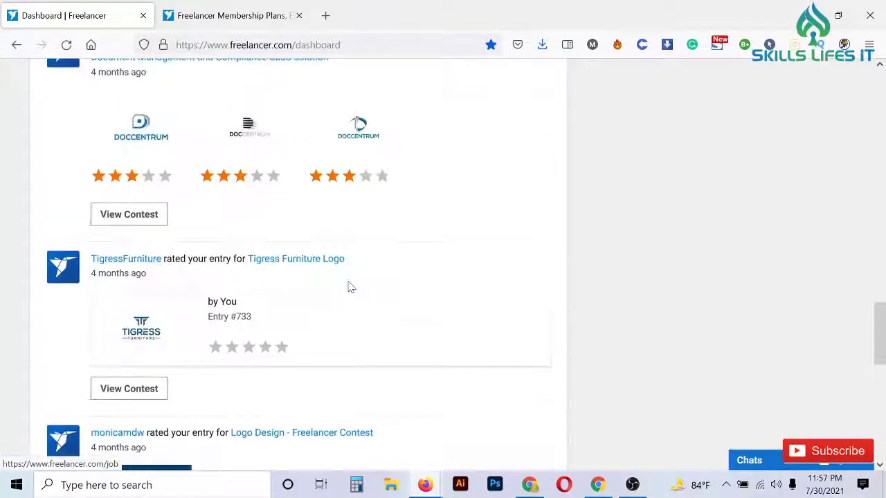
scroll(346, 285, up, 5)
scroll(343, 283, up, 5)
scroll(345, 283, up, 5)
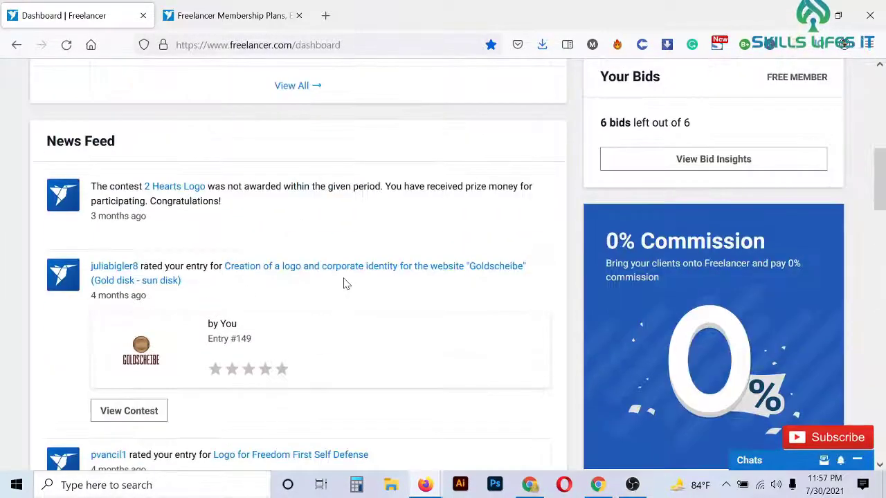
scroll(346, 284, up, 2)
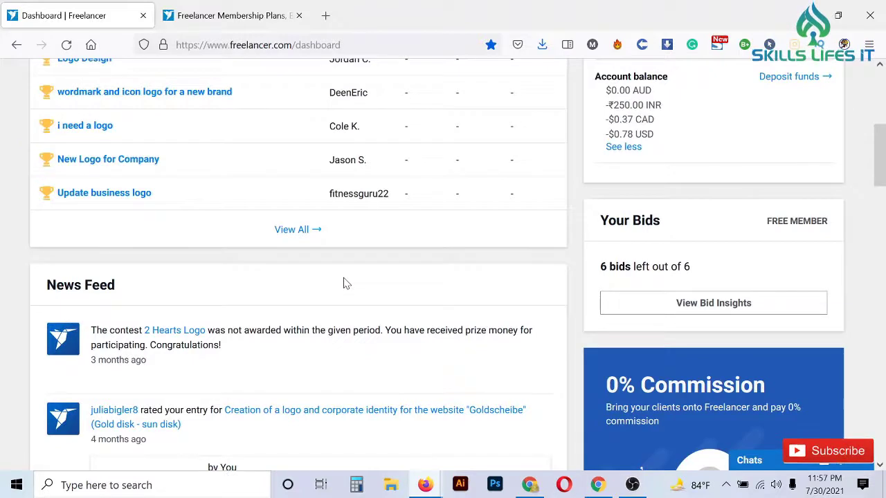
scroll(346, 284, down, 1)
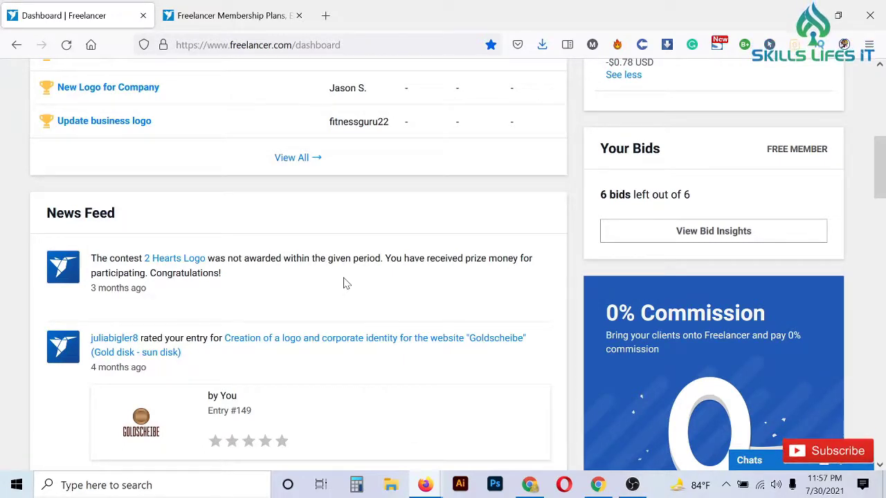
scroll(346, 284, down, 2)
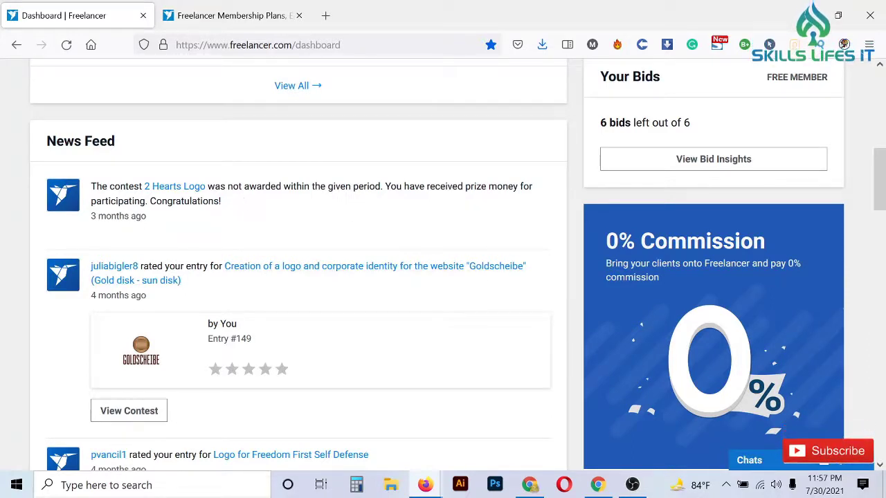
drag(208, 186, 256, 223)
click(256, 223)
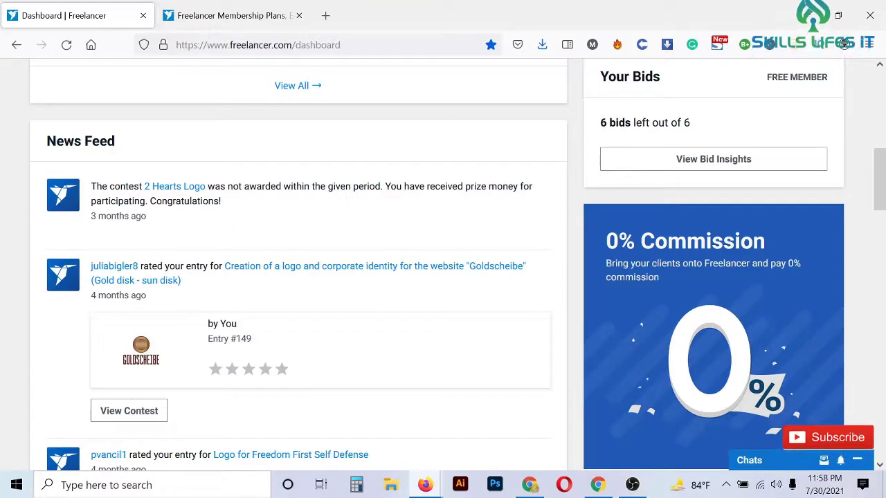
scroll(217, 217, down, 2)
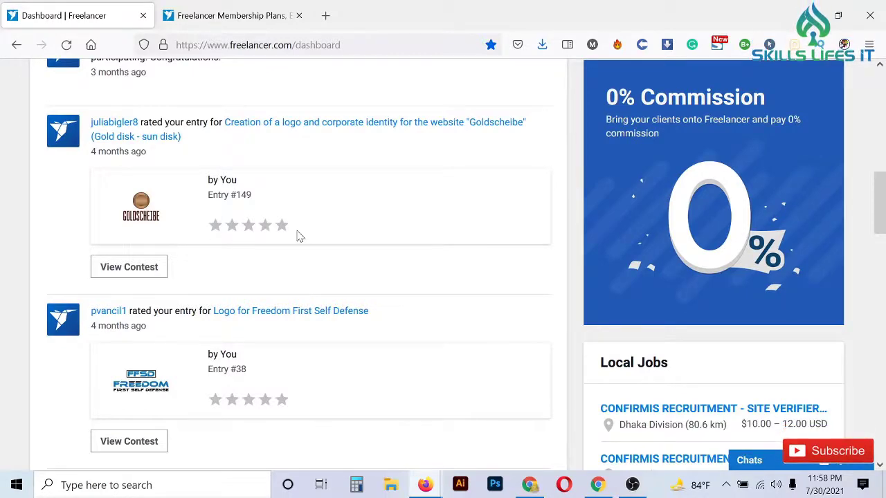
scroll(270, 231, up, 2)
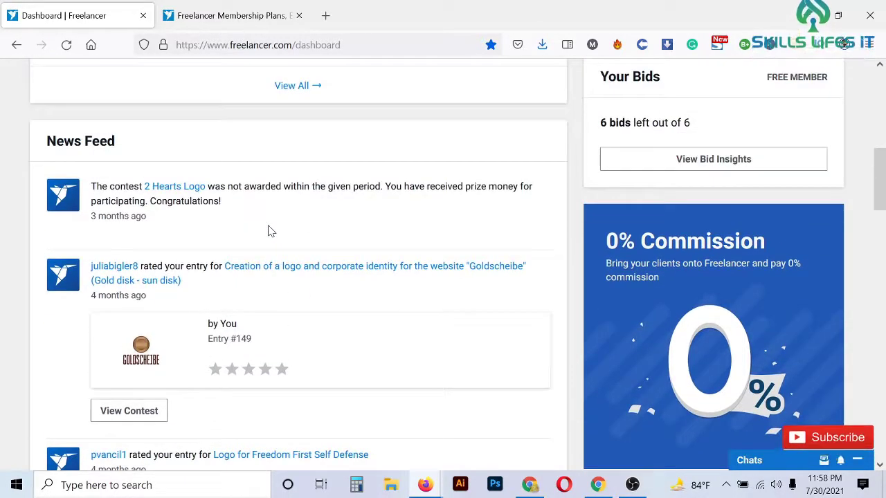
scroll(270, 230, down, 1)
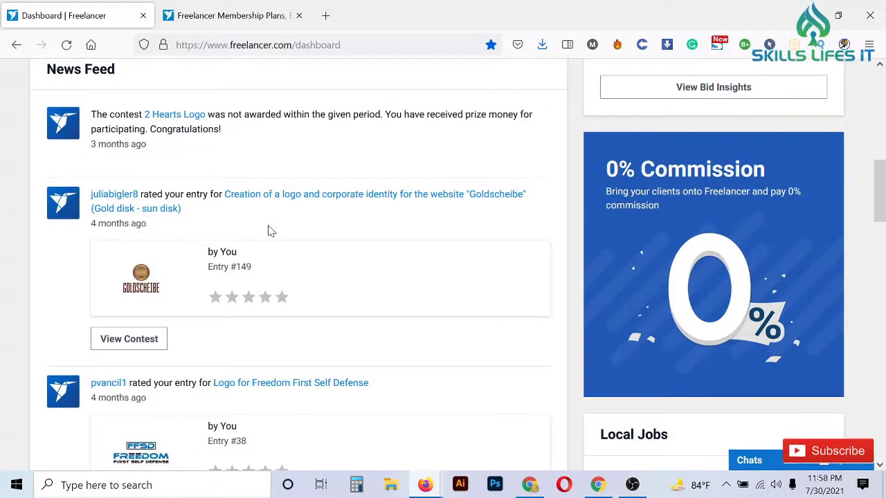
scroll(270, 231, up, 1)
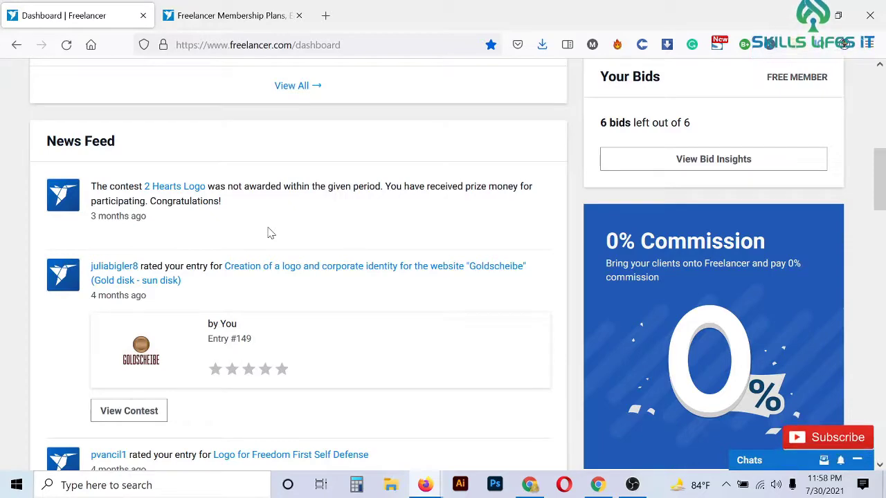
scroll(270, 233, down, 2)
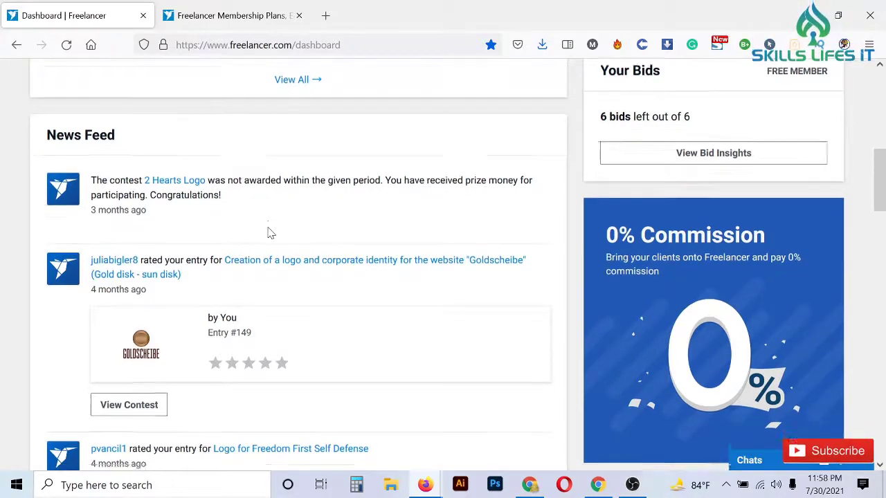
scroll(270, 234, down, 4)
scroll(270, 233, down, 3)
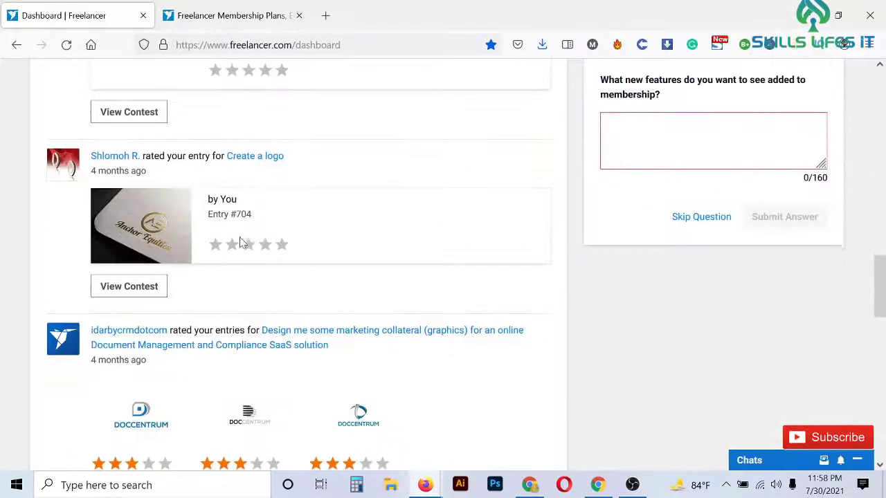
scroll(270, 249, down, 3)
scroll(270, 259, up, 5)
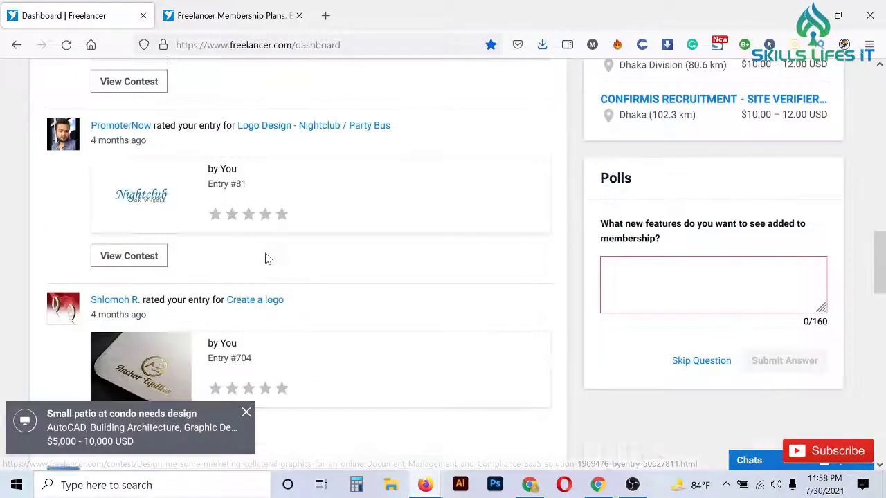
scroll(270, 260, up, 4)
scroll(268, 258, up, 2)
scroll(267, 259, up, 1)
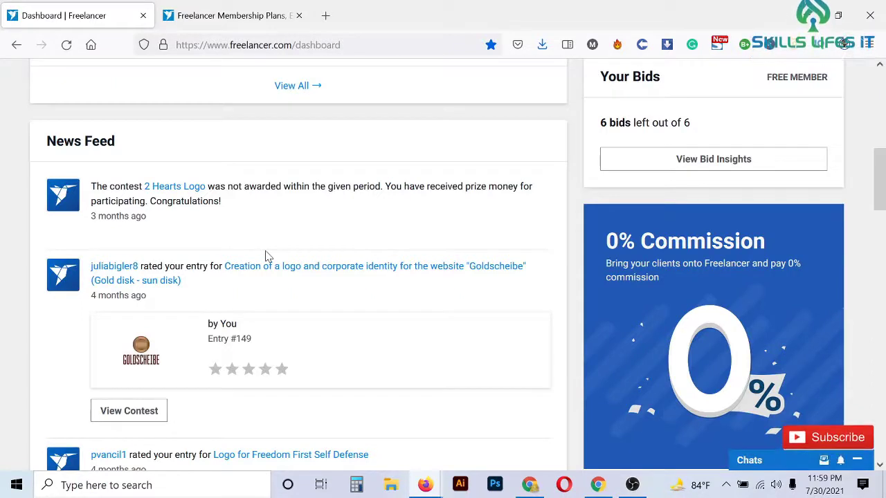
Select the News Feed item saying the 2 Hearts Logo contest paid participation prize money
drag(223, 201, 91, 185)
click(91, 185)
scroll(230, 214, up, 2)
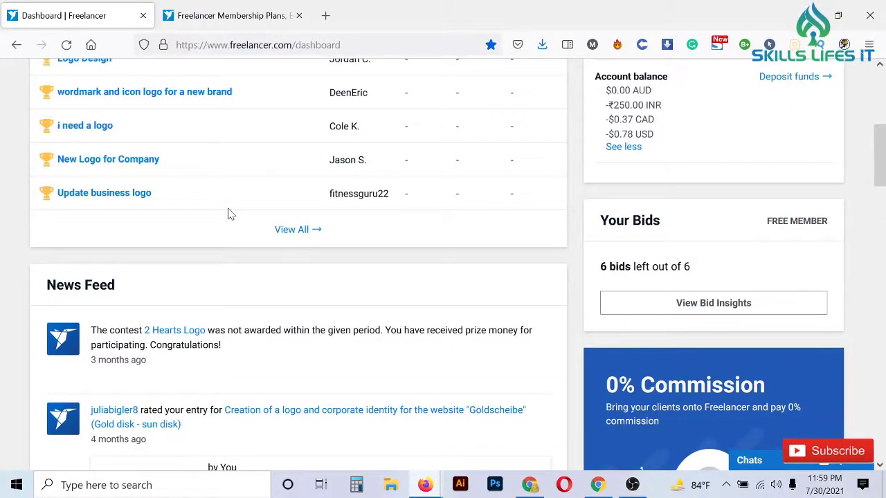
scroll(230, 215, down, 1)
scroll(231, 215, down, 2)
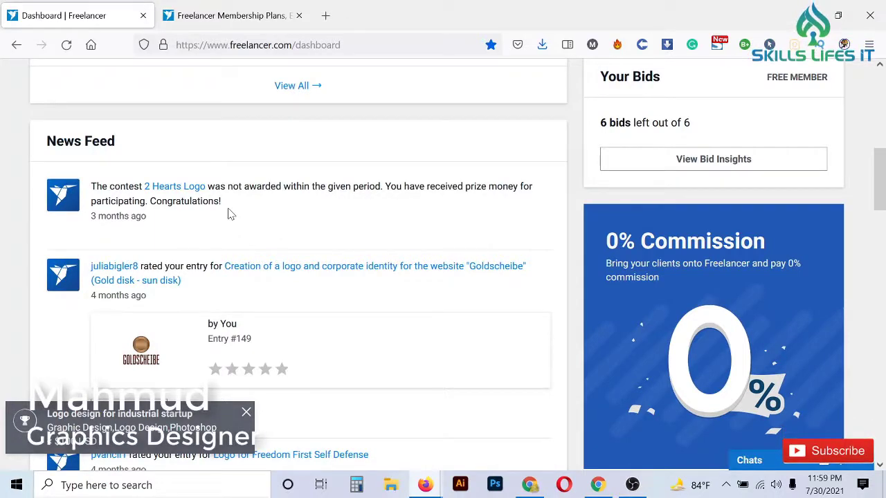
scroll(230, 214, up, 2)
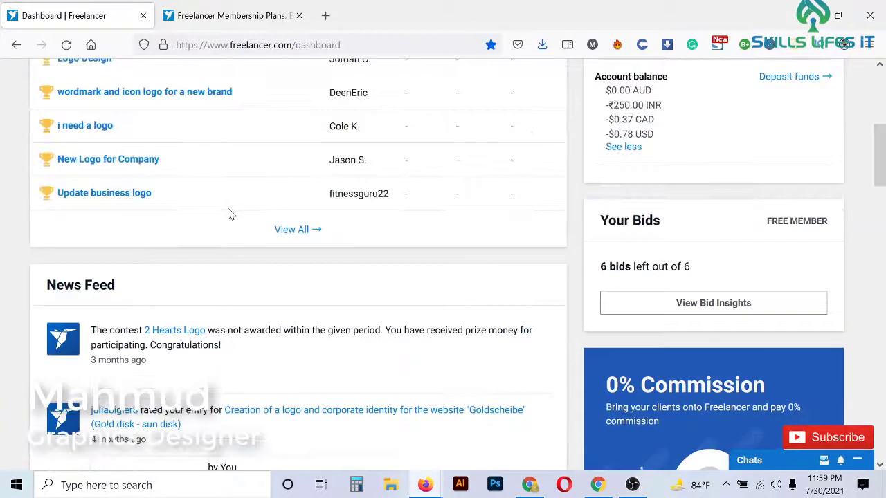
scroll(230, 214, down, 2)
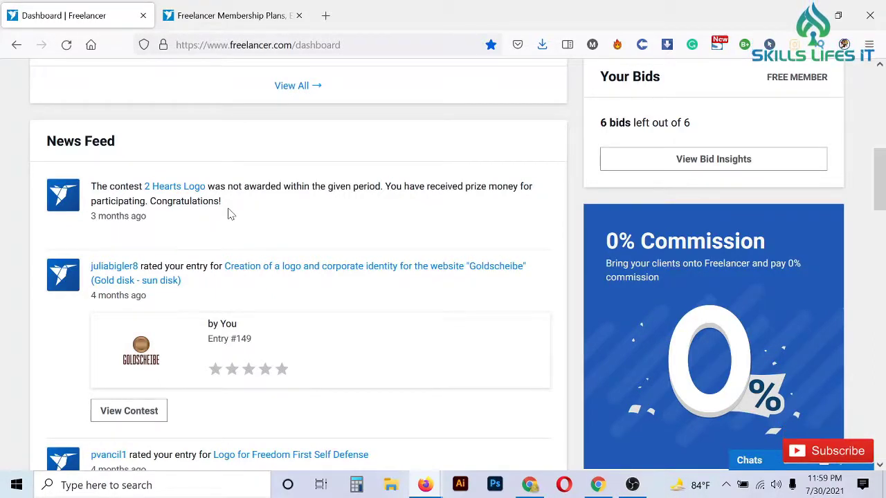
mouse_move(229, 205)
mouse_down()
mouse_move(88, 191)
mouse_move(262, 209)
mouse_up()
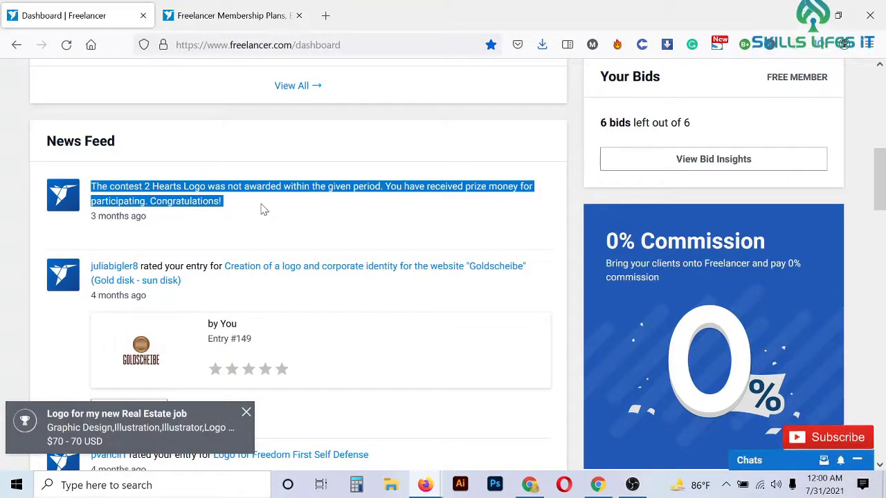
click(263, 209)
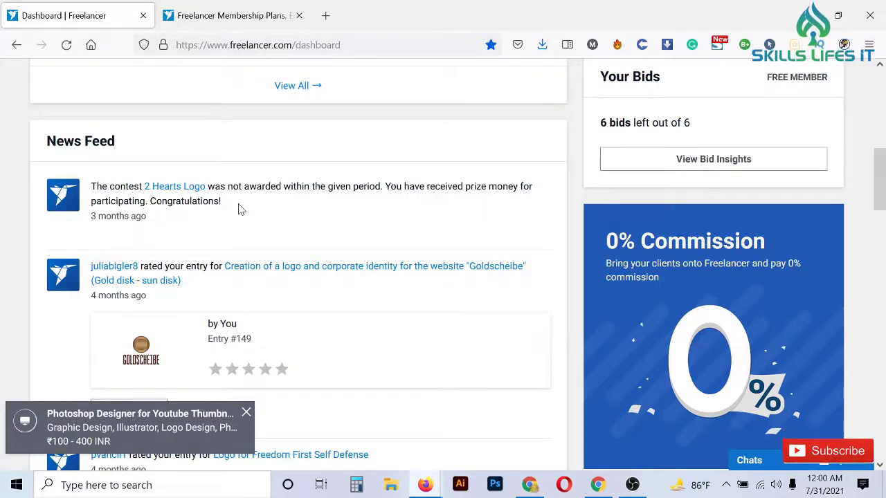
mouse_move(240, 208)
mouse_down()
mouse_move(91, 186)
mouse_move(228, 202)
mouse_up()
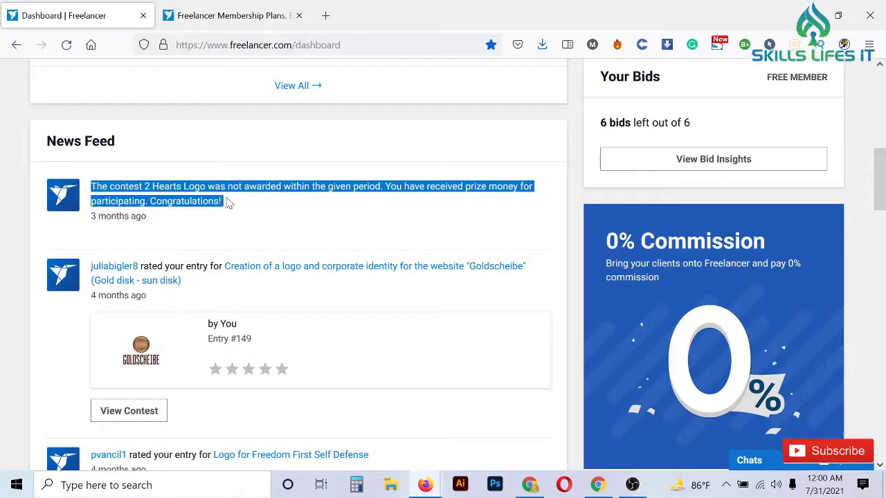
scroll(229, 201, up, 3)
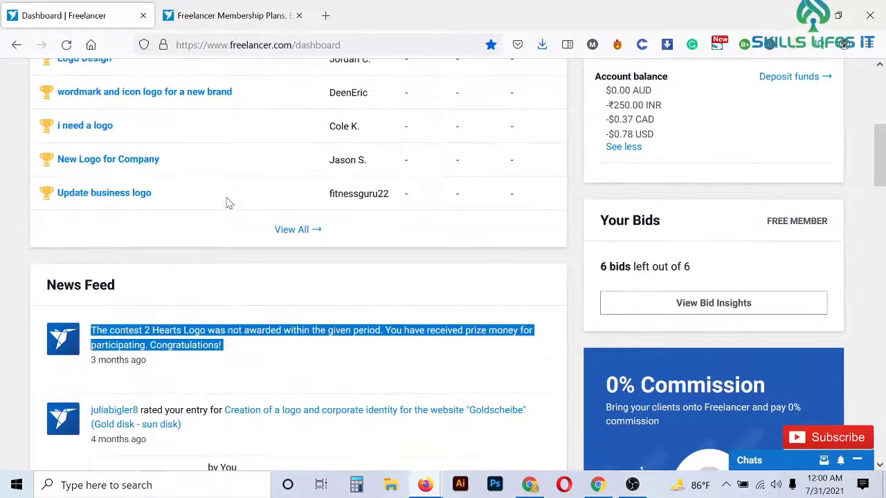
click(283, 283)
scroll(284, 284, down, 3)
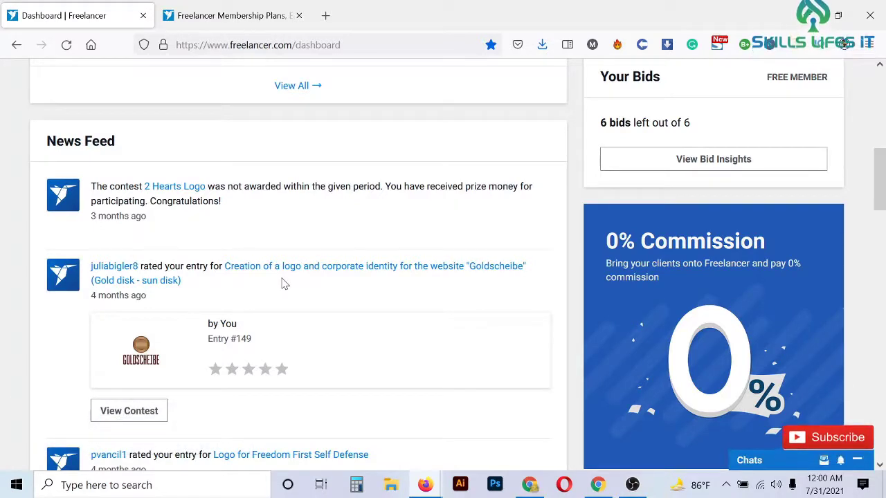
scroll(248, 229, up, 3)
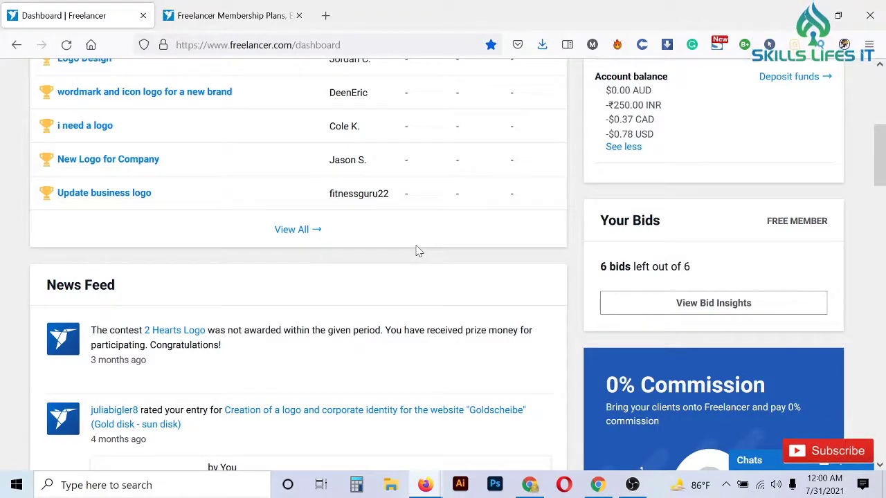
scroll(418, 251, down, 2)
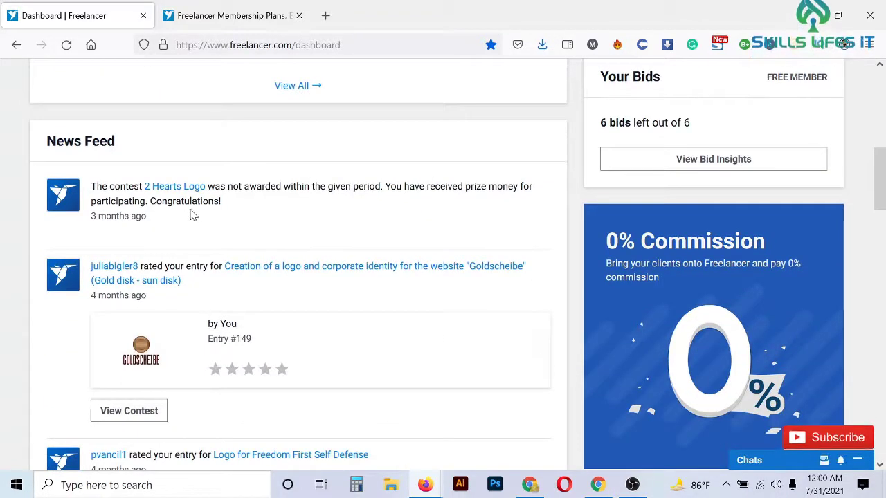
mouse_move(240, 206)
mouse_down()
mouse_move(92, 192)
mouse_move(273, 211)
mouse_up()
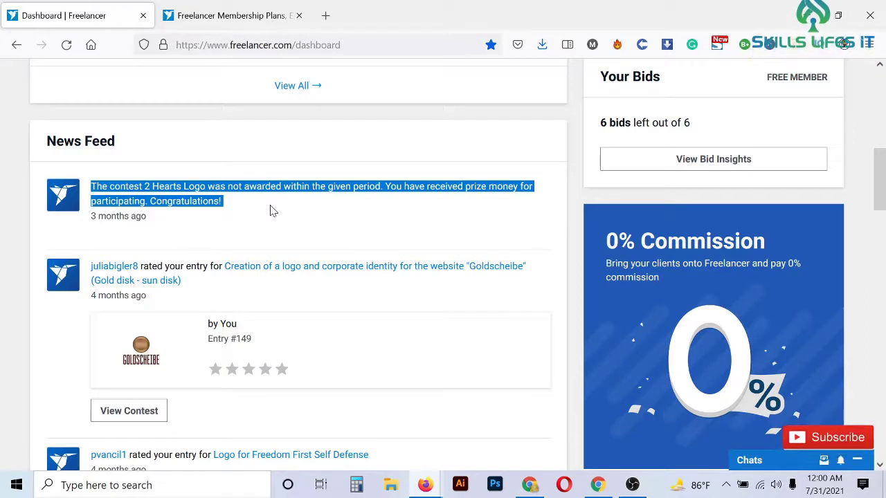
click(272, 210)
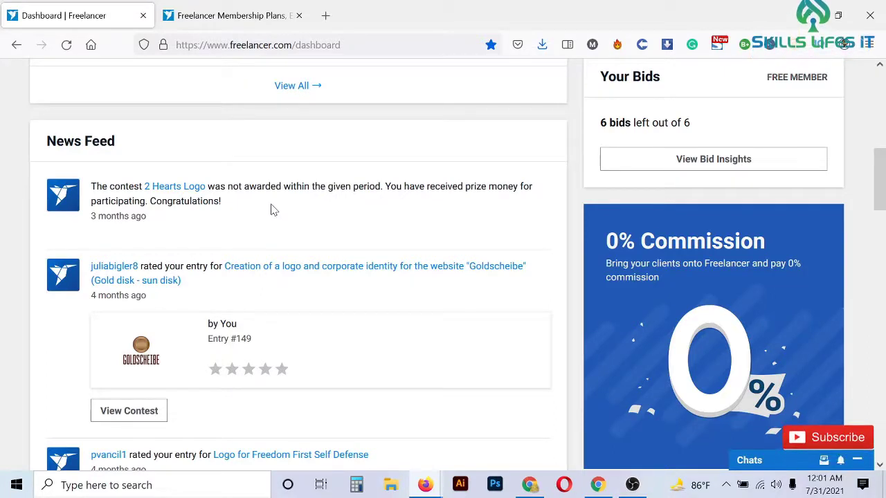
mouse_move(258, 205)
mouse_down()
mouse_move(91, 186)
mouse_move(242, 207)
mouse_up()
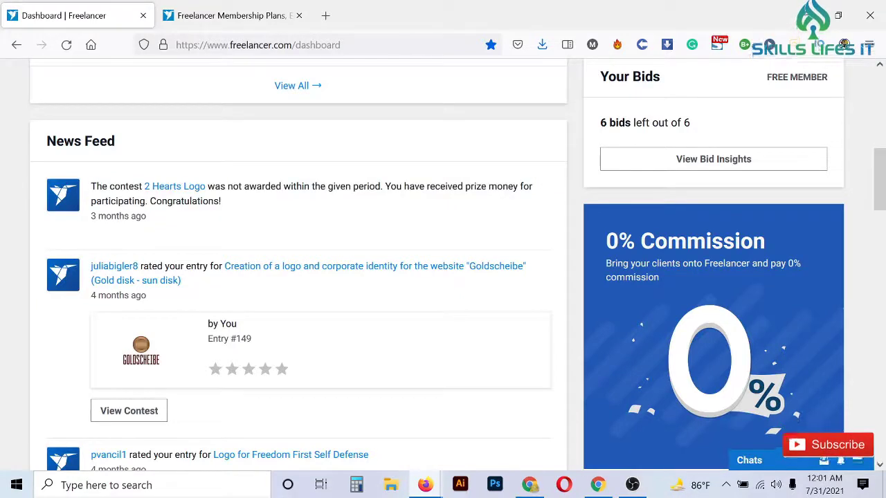
click(242, 207)
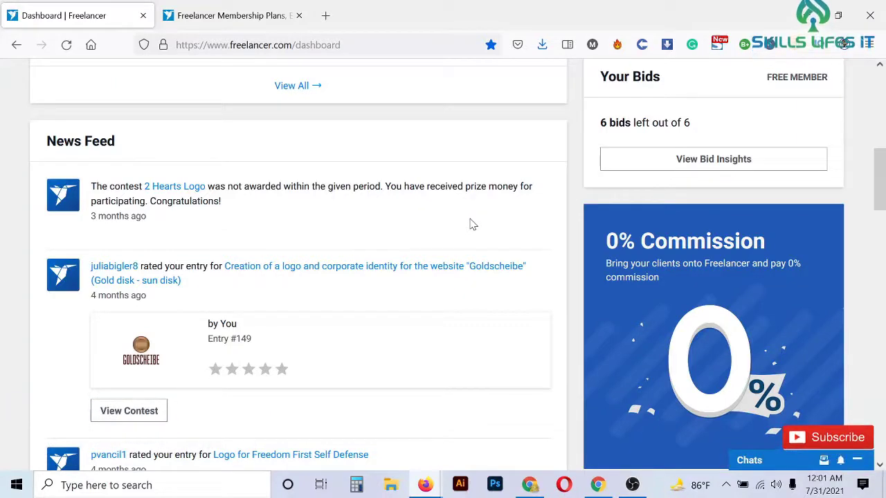
scroll(470, 224, up, 4)
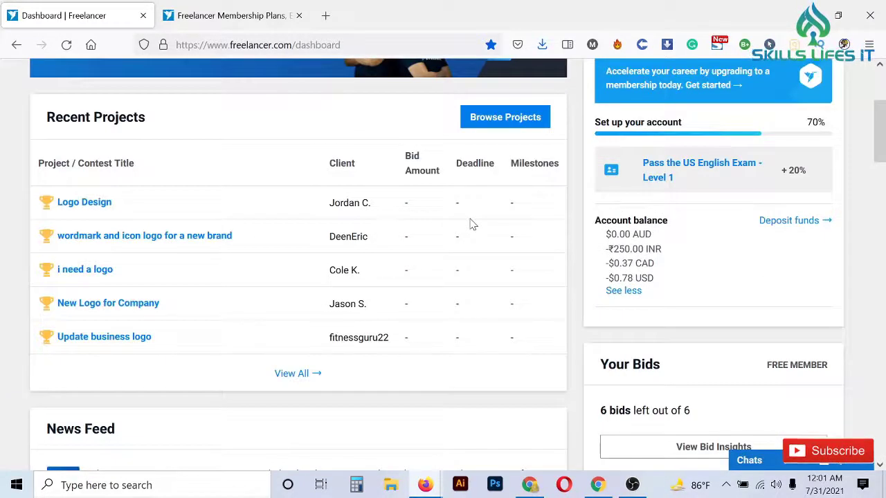
scroll(470, 223, down, 3)
scroll(470, 224, up, 4)
scroll(470, 224, up, 2)
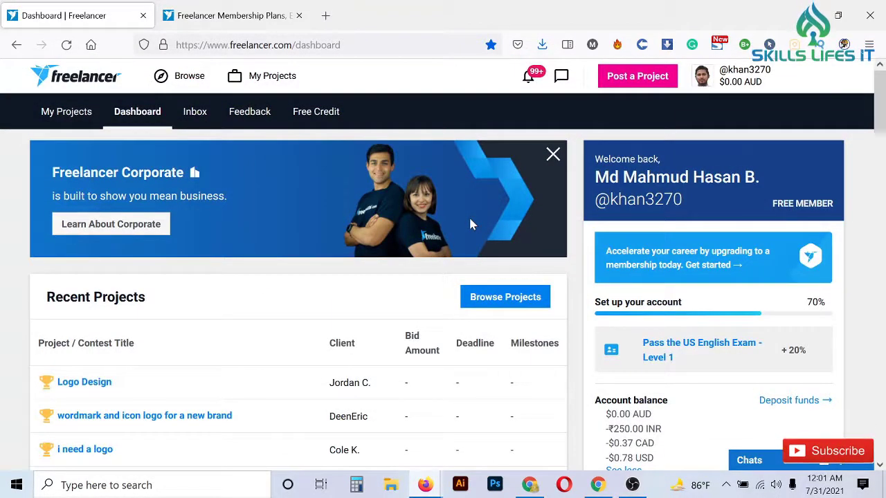
scroll(470, 224, down, 5)
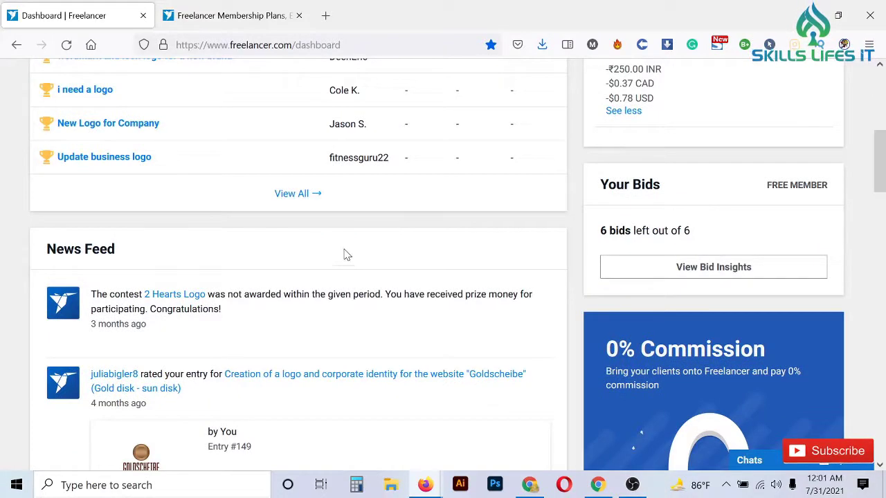
Switch to the Membership Plans tab and scroll down to the monthly plan cards
click(246, 5)
scroll(323, 212, down, 3)
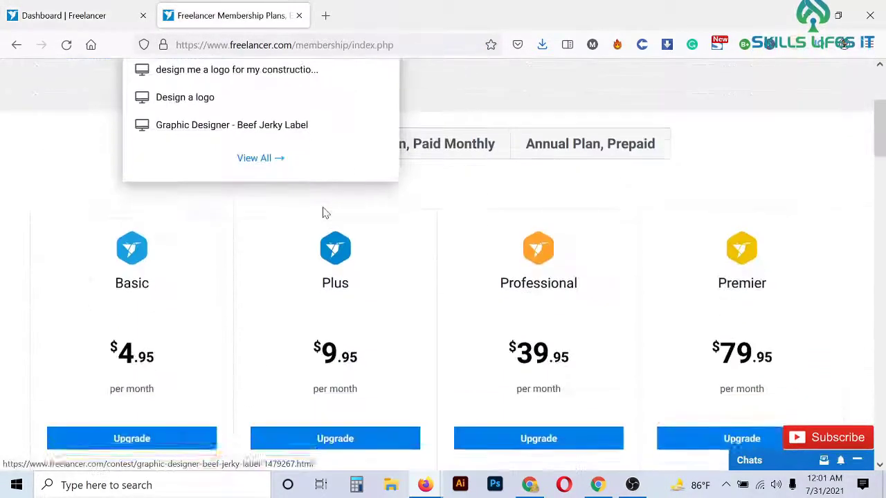
scroll(371, 223, down, 1)
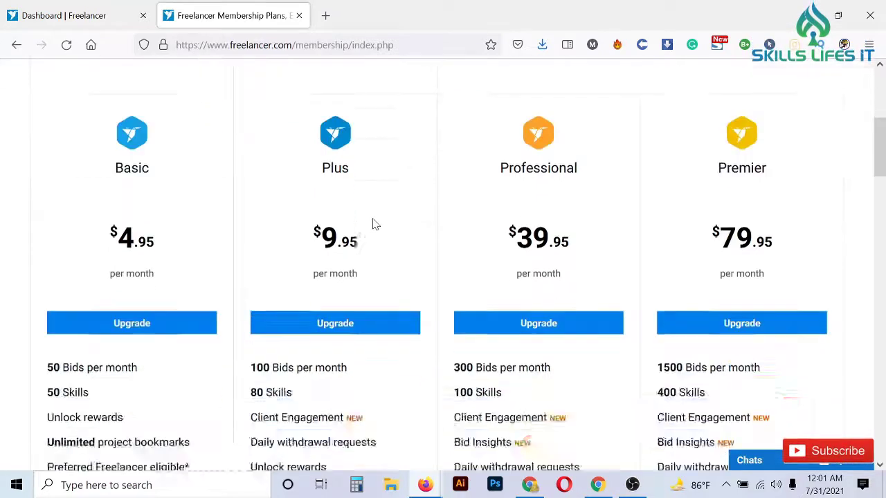
scroll(373, 222, down, 1)
scroll(374, 221, up, 1)
scroll(372, 221, up, 2)
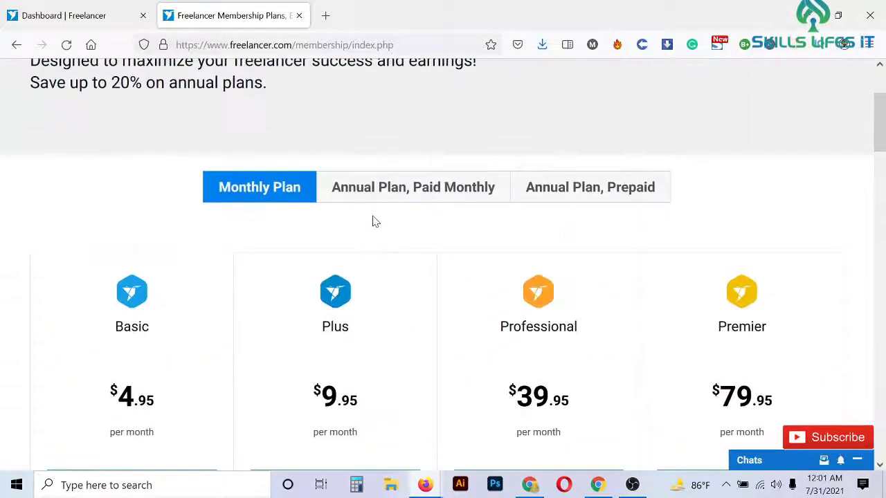
scroll(373, 221, down, 4)
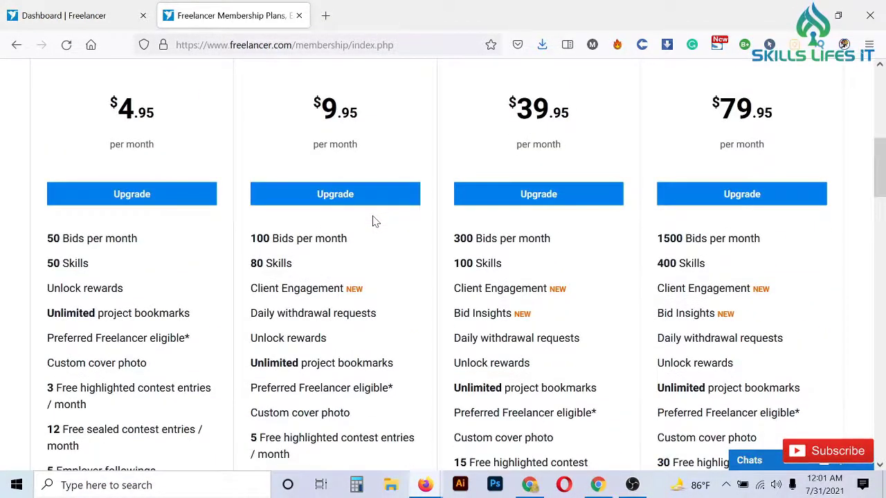
scroll(372, 221, up, 3)
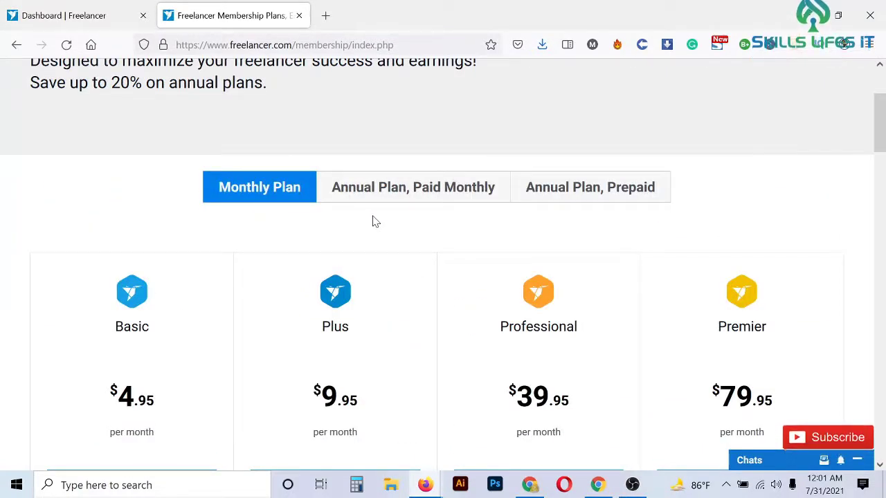
click(94, 5)
scroll(297, 276, down, 2)
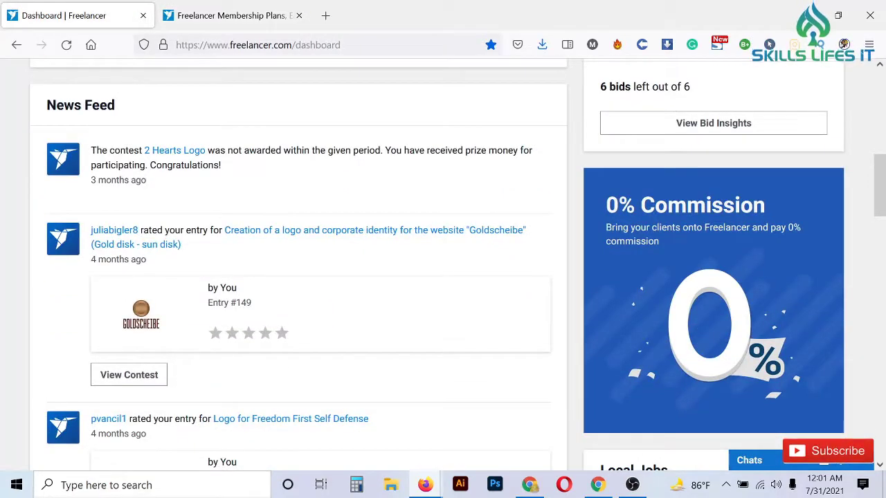
click(228, 15)
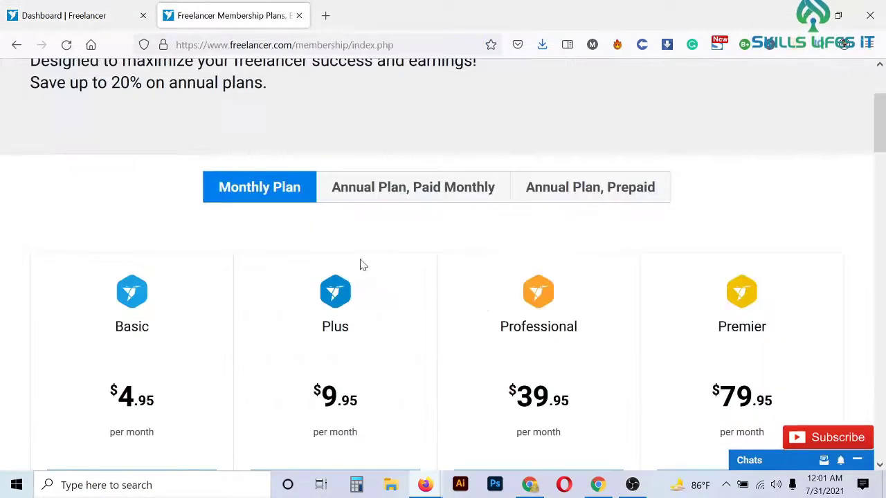
scroll(362, 263, down, 2)
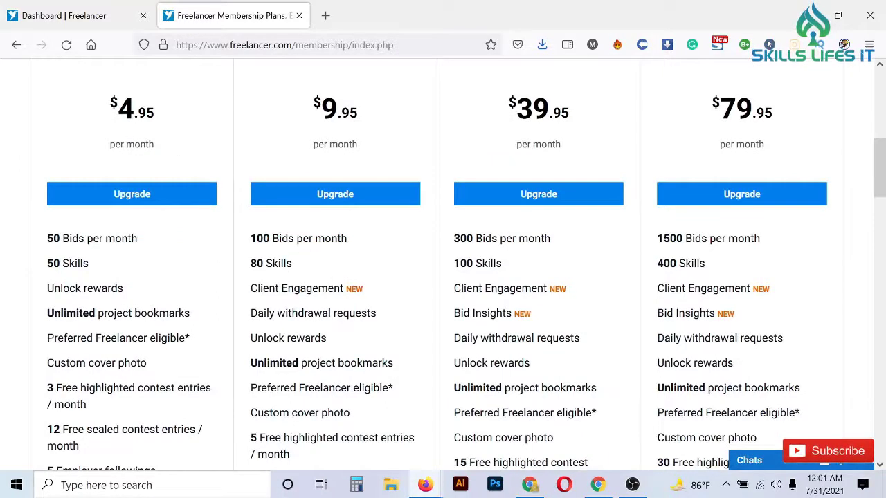
Highlight the Basic plan's 50 bids per month and 50 skills allowance
drag(110, 103, 142, 111)
drag(47, 238, 137, 239)
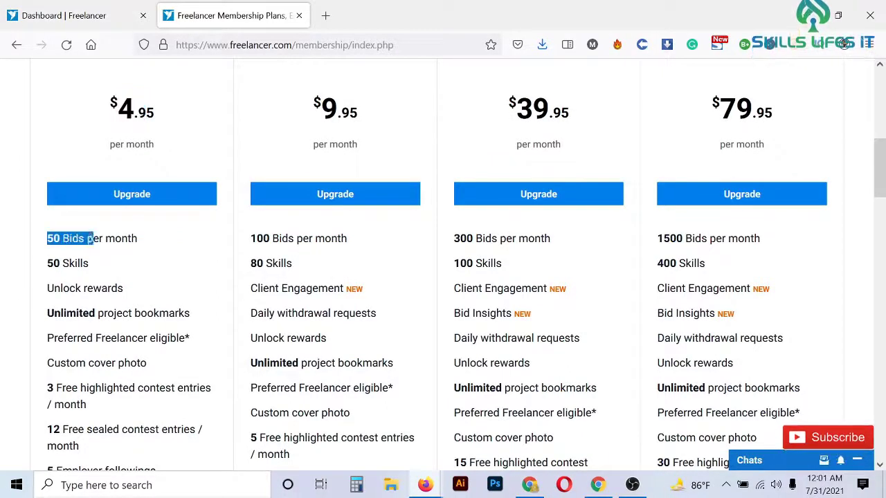
click(137, 238)
drag(78, 238, 143, 241)
click(143, 242)
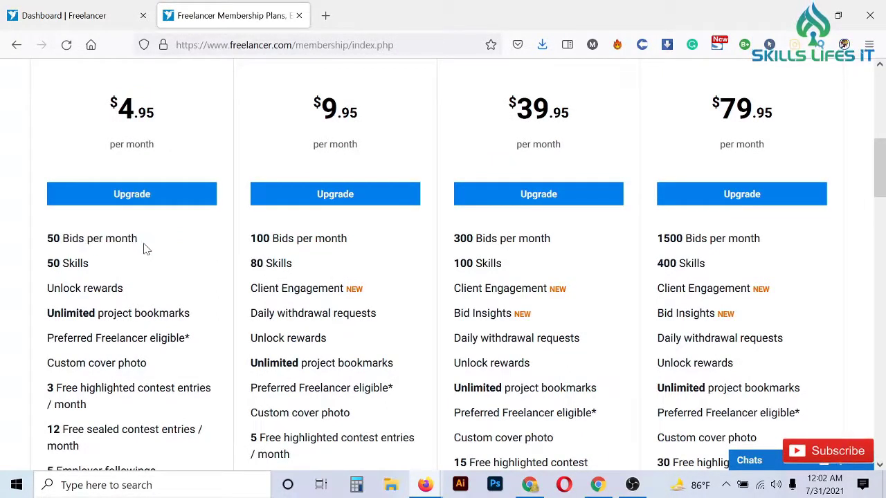
drag(54, 263, 113, 265)
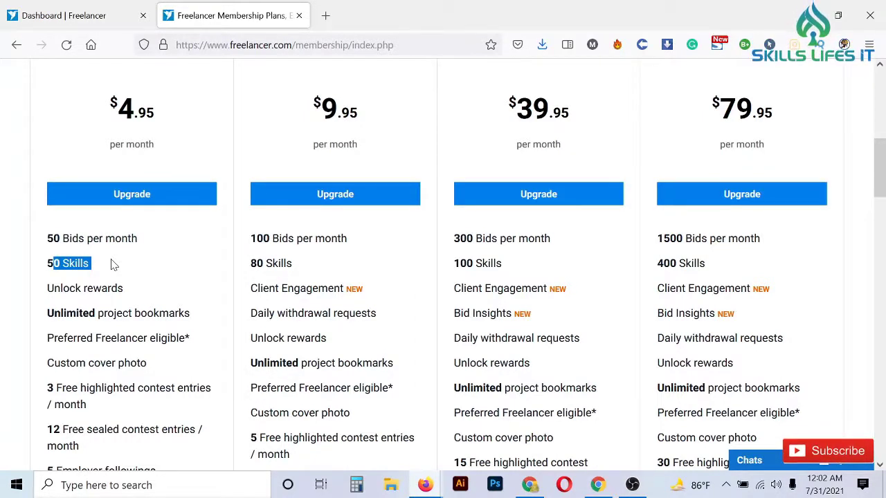
click(113, 265)
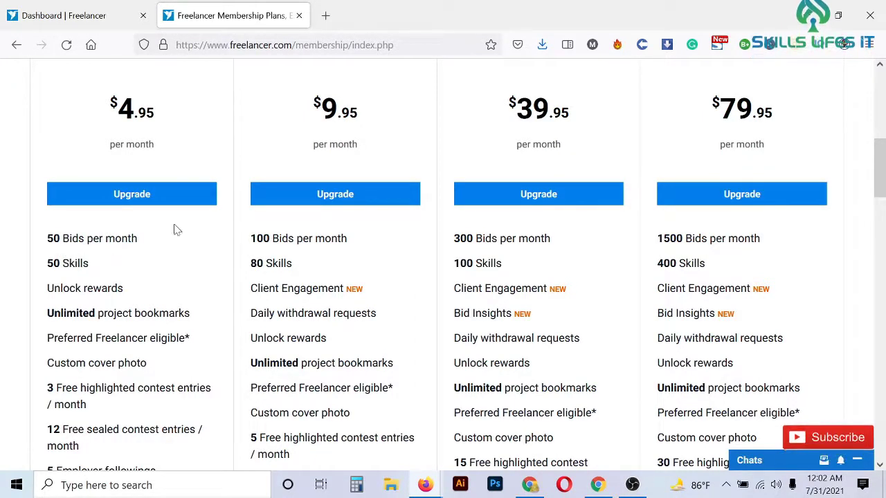
drag(252, 234, 378, 254)
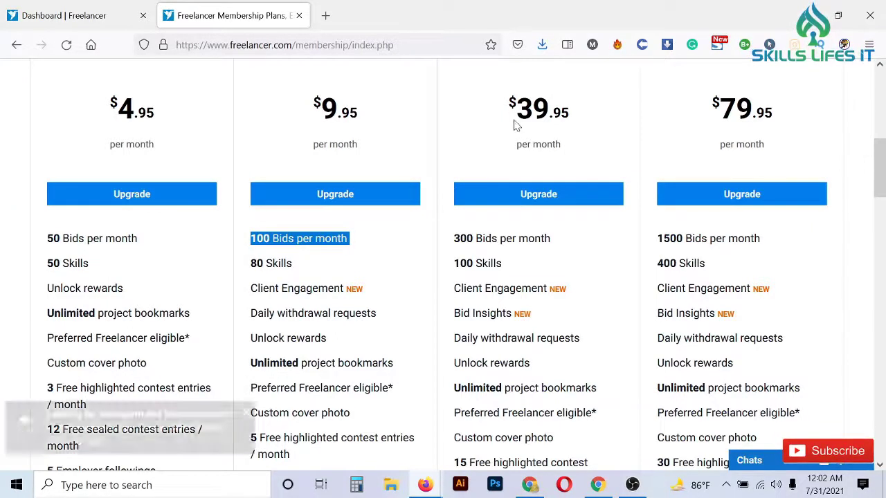
drag(447, 244, 553, 243)
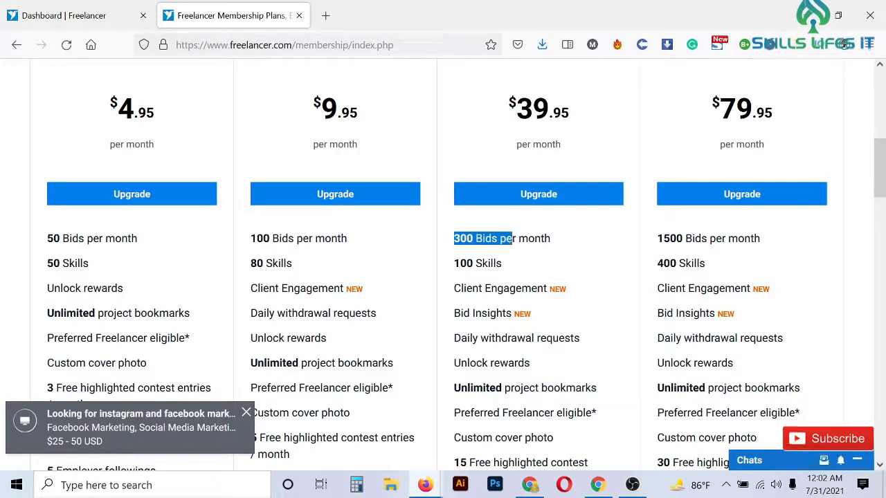
click(554, 243)
scroll(554, 243, down, 2)
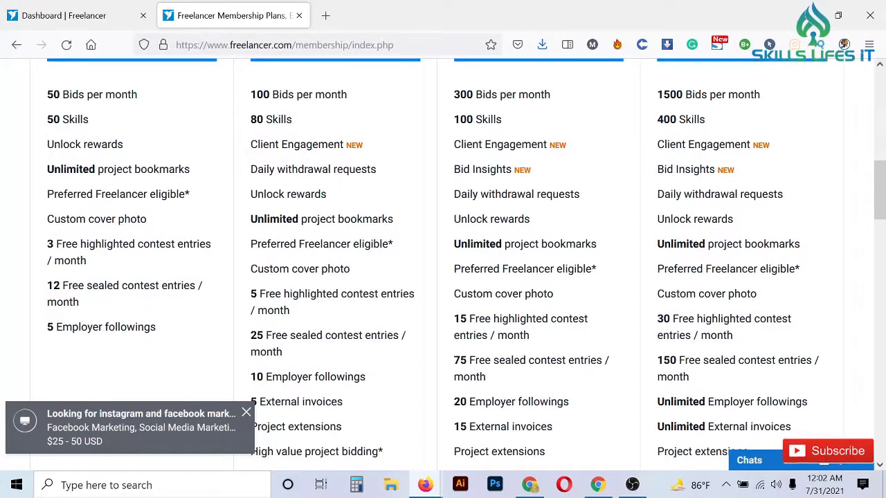
scroll(551, 242, down, 3)
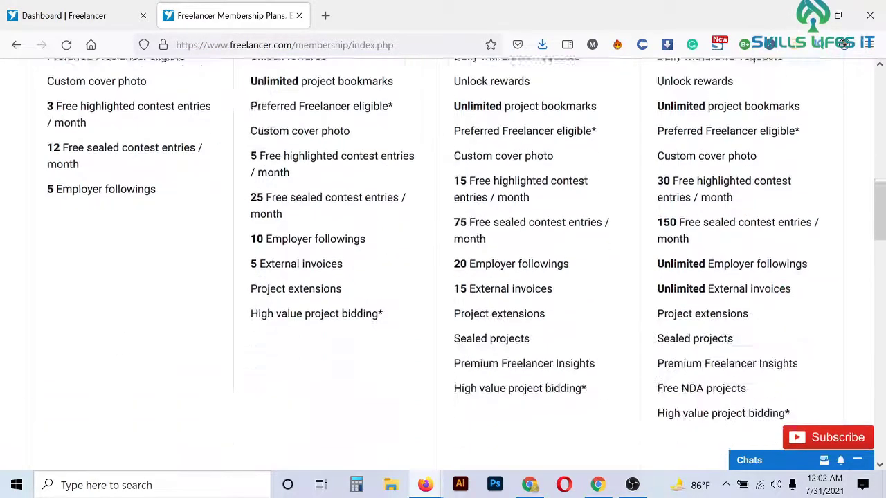
scroll(551, 242, up, 2)
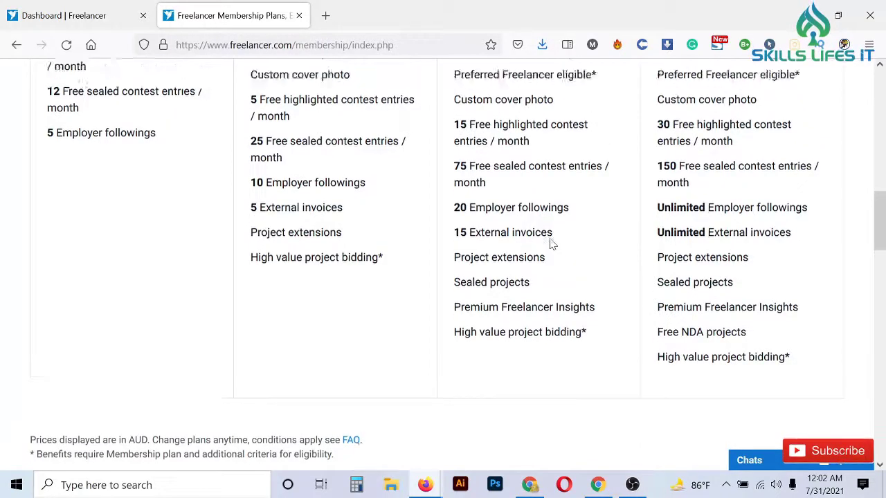
scroll(551, 242, up, 4)
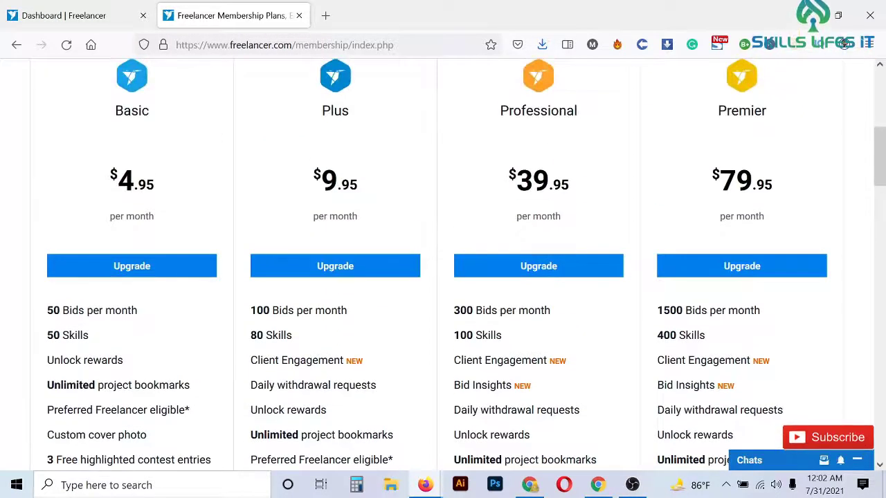
drag(516, 181, 574, 186)
click(574, 185)
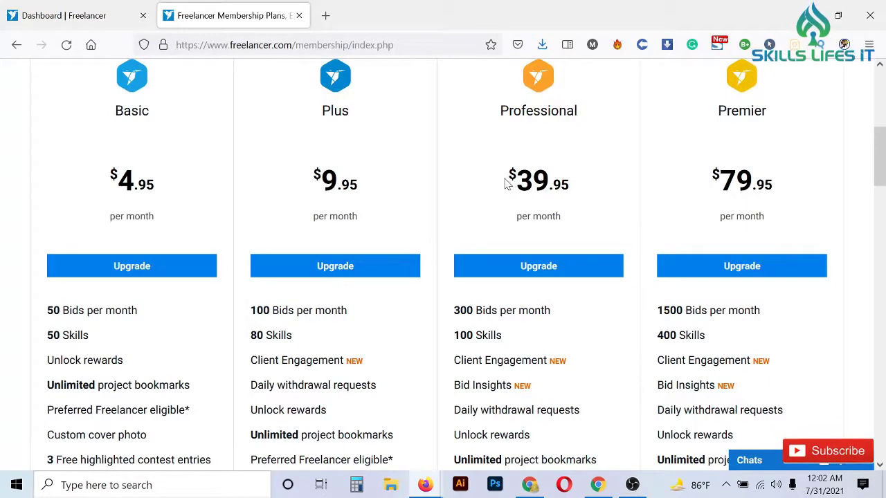
drag(507, 182, 573, 185)
scroll(569, 205, up, 3)
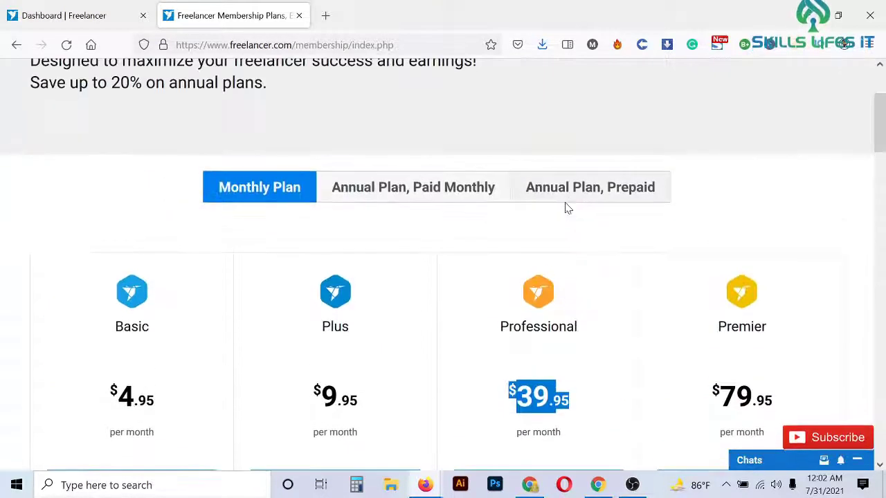
scroll(566, 208, down, 2)
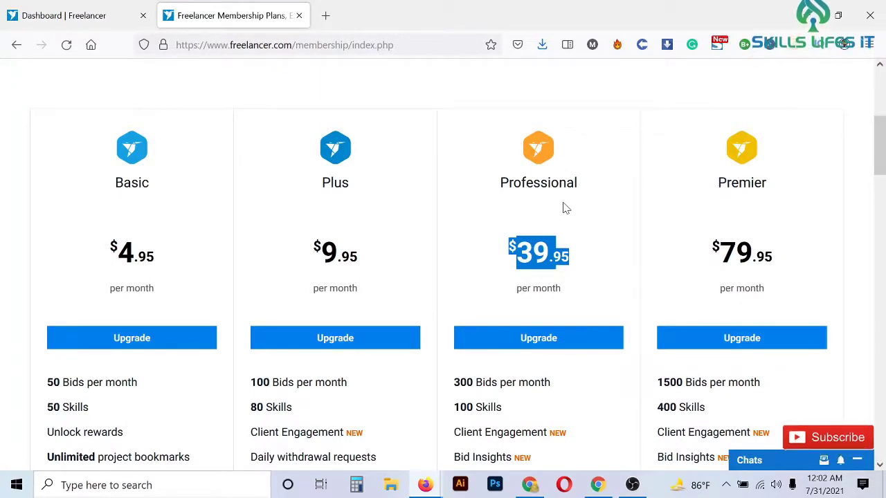
scroll(564, 207, up, 2)
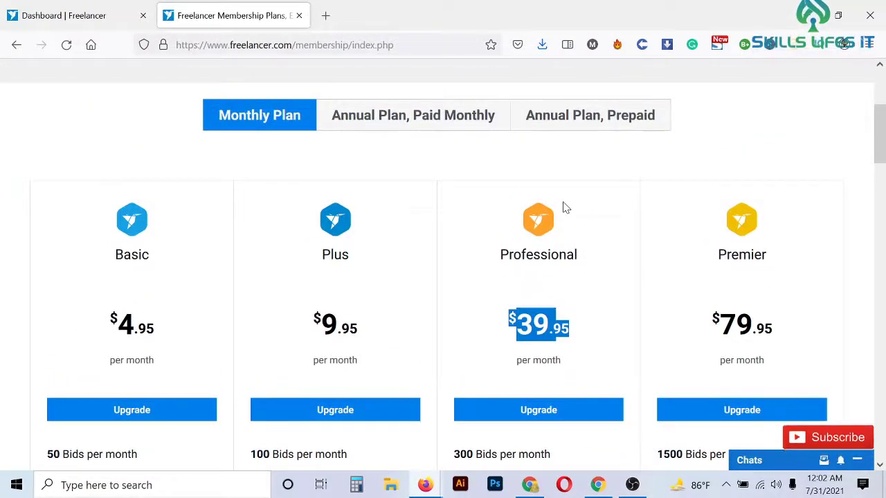
click(570, 294)
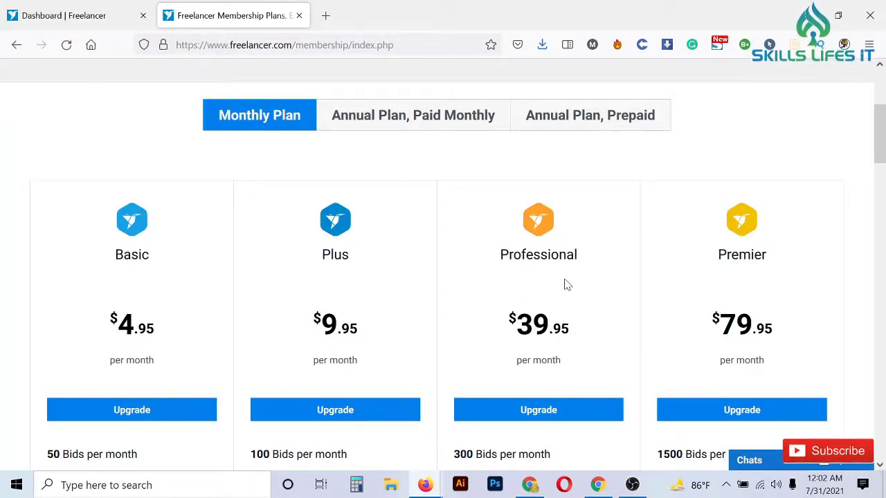
scroll(566, 284, down, 2)
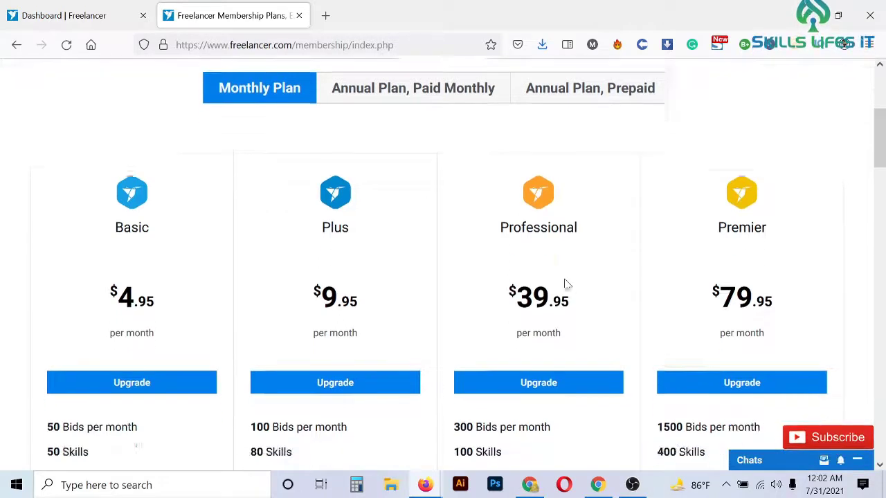
scroll(566, 284, up, 2)
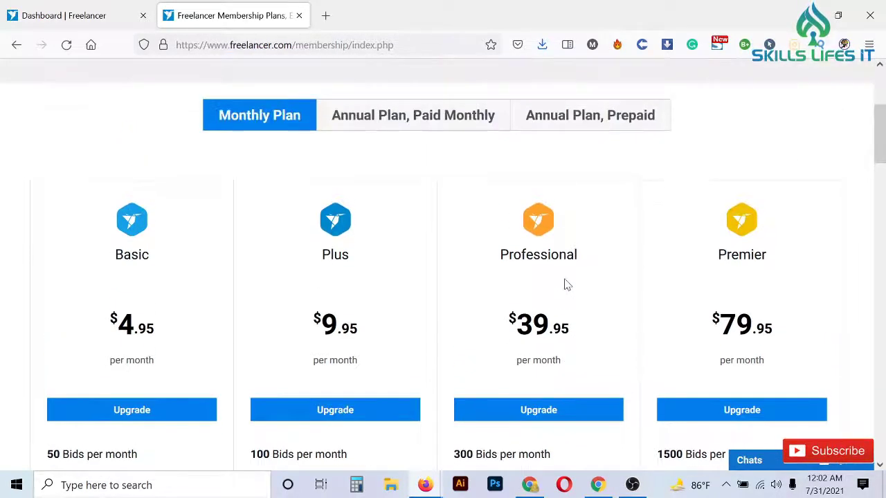
drag(511, 318, 573, 331)
click(573, 331)
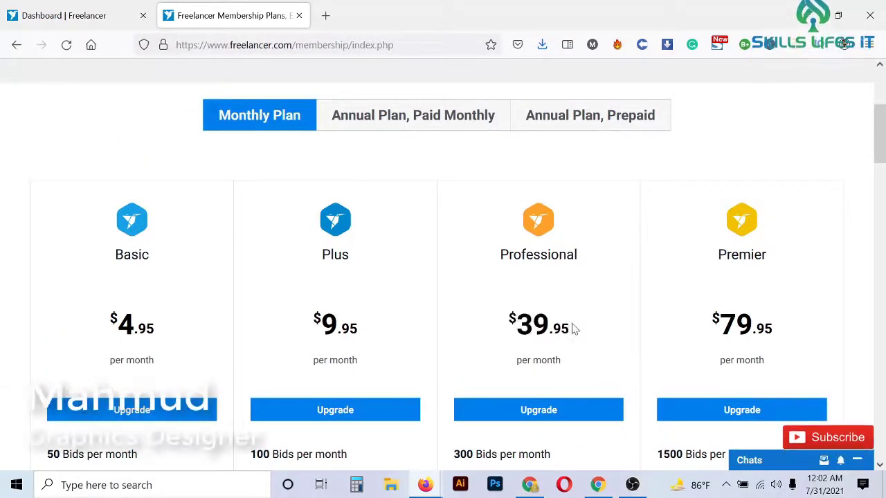
scroll(573, 330, down, 4)
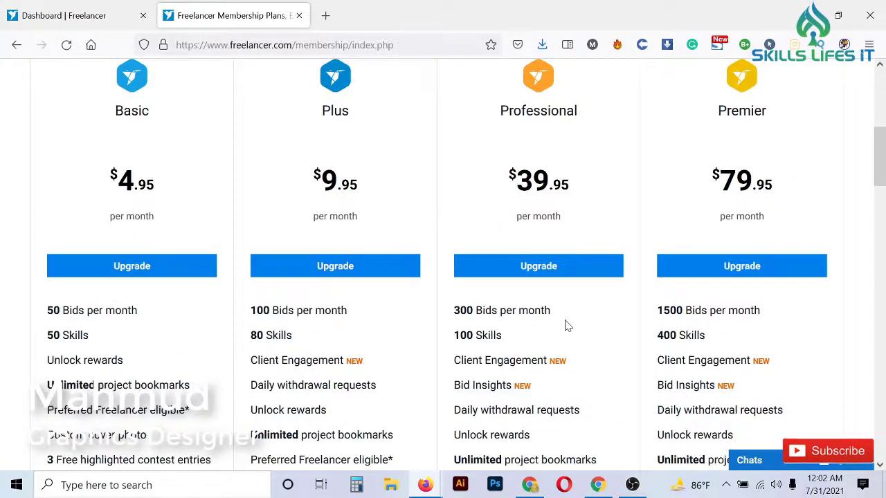
scroll(566, 326, up, 2)
drag(509, 253, 569, 258)
click(571, 260)
double_click(572, 261)
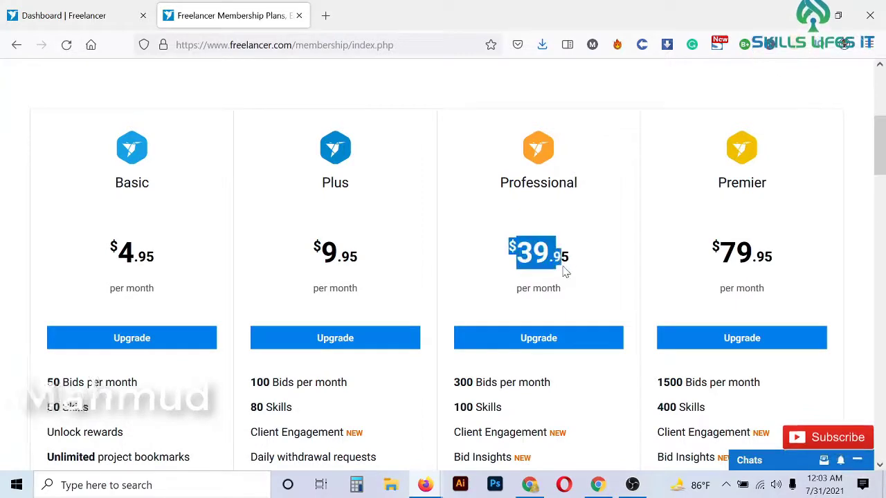
scroll(566, 272, down, 2)
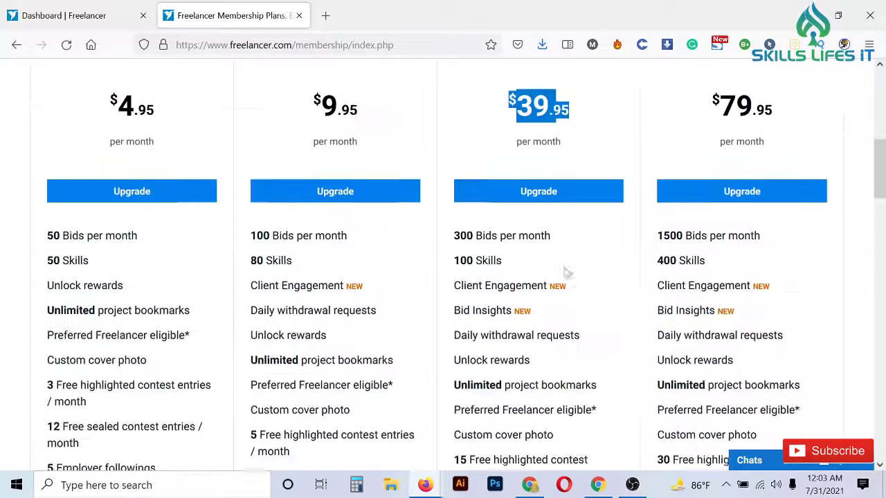
scroll(566, 272, down, 2)
scroll(566, 272, up, 4)
scroll(564, 272, down, 1)
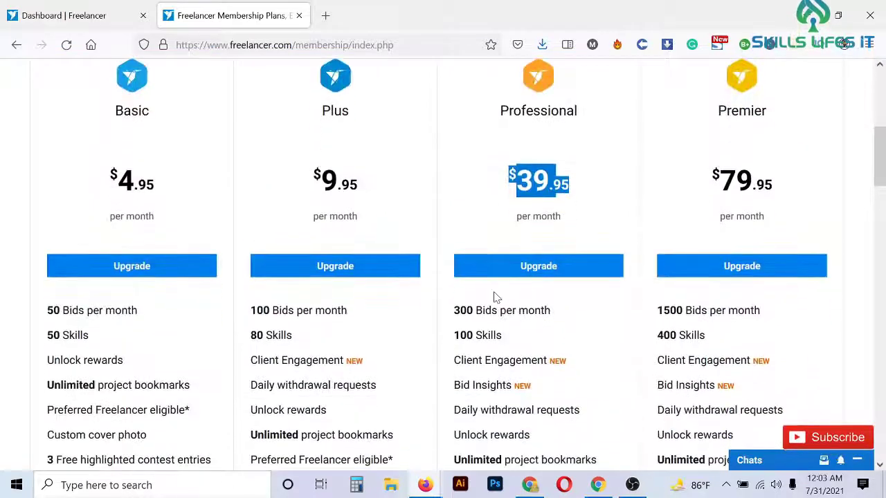
drag(453, 310, 573, 313)
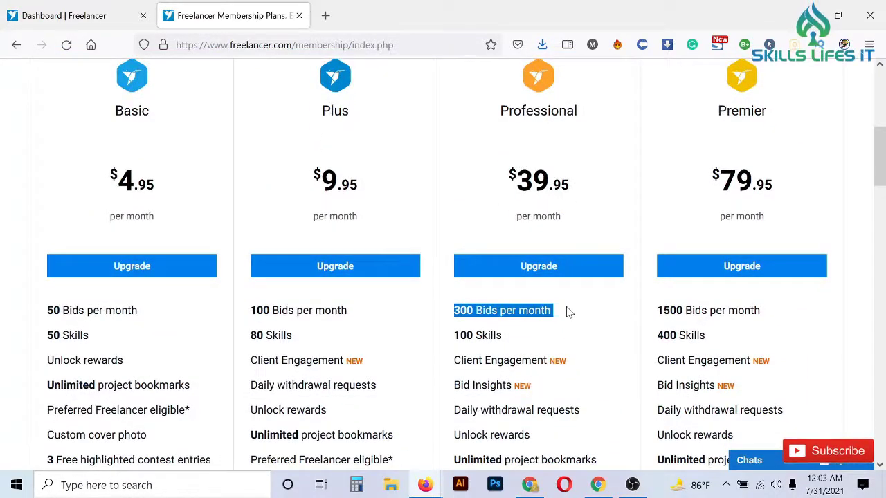
Highlight the Professional plan's 300 bids per month
click(564, 311)
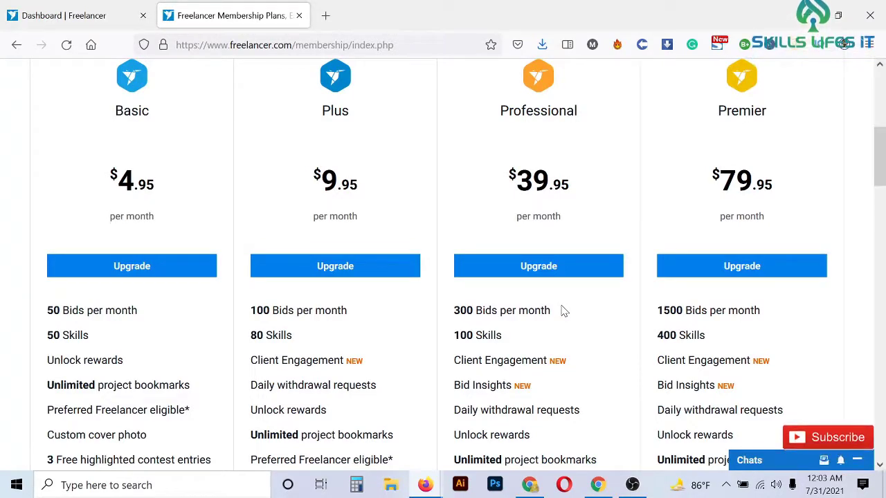
scroll(564, 312, down, 3)
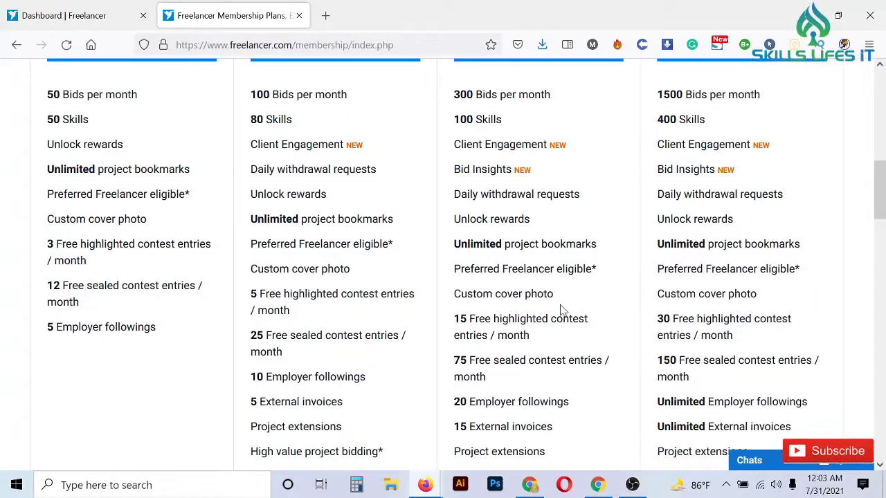
scroll(562, 312, up, 3)
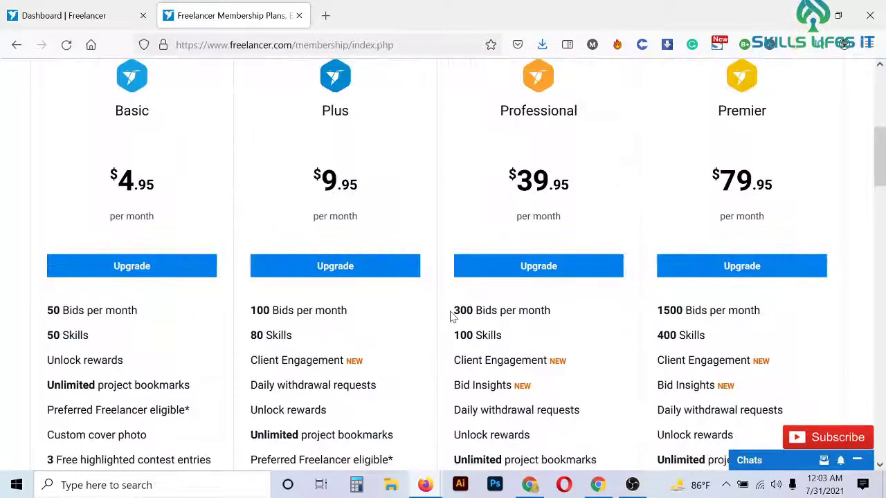
drag(454, 317, 563, 320)
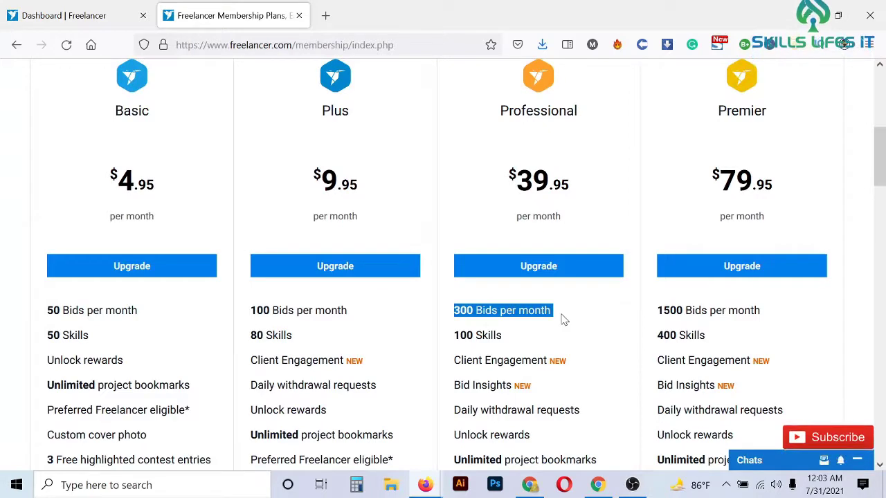
scroll(563, 319, down, 2)
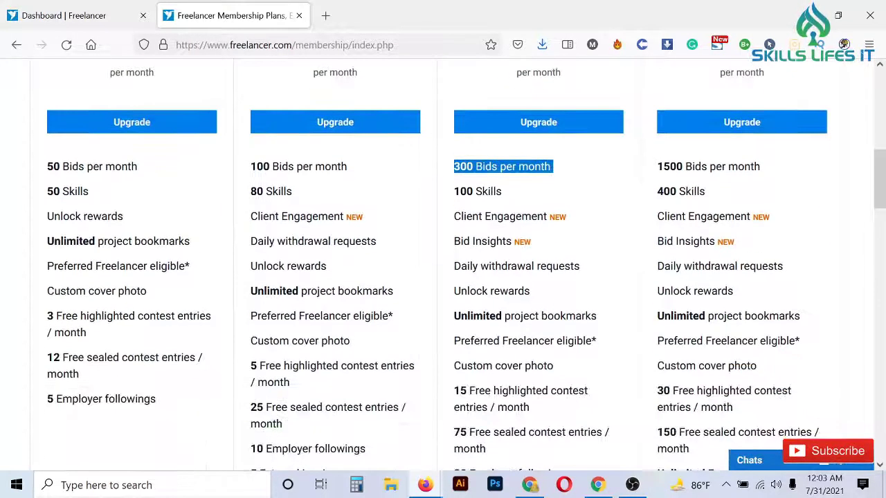
scroll(564, 319, down, 1)
scroll(563, 319, down, 1)
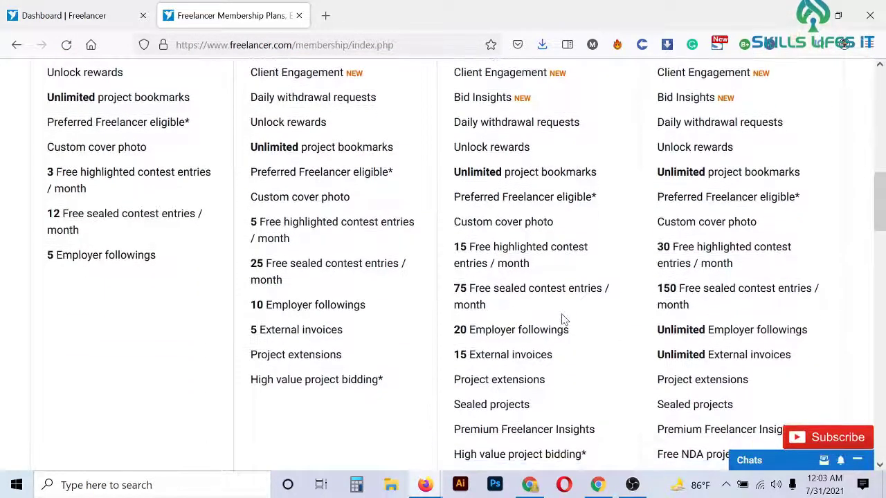
scroll(564, 319, up, 5)
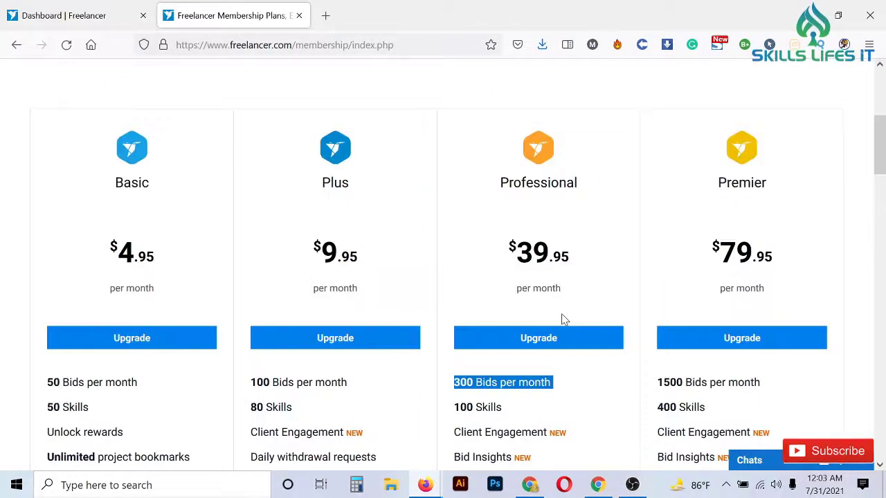
scroll(564, 319, down, 2)
click(563, 319)
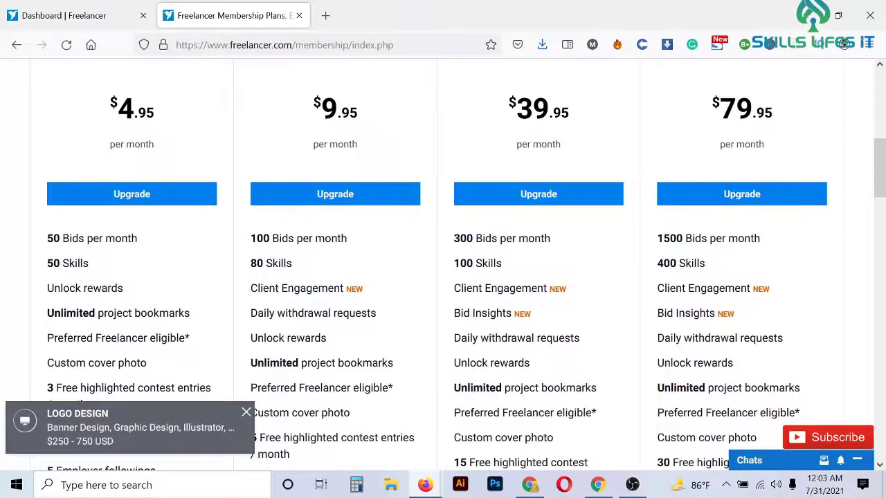
Highlight the Professional plan's 100 skills, feature list and $39.95 monthly price
drag(451, 238, 558, 259)
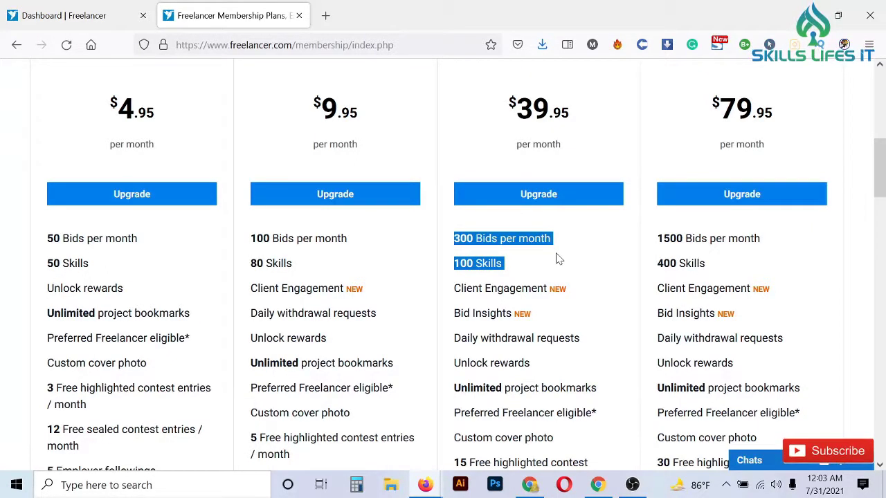
click(526, 275)
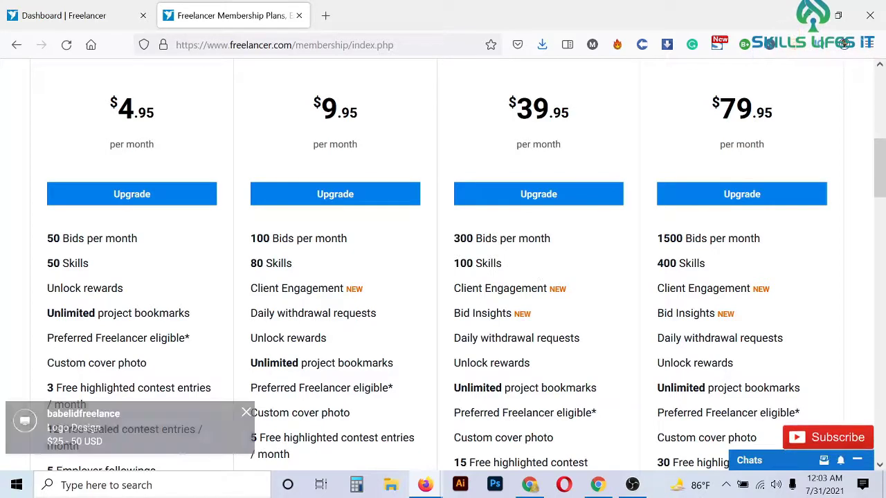
drag(452, 239, 583, 354)
click(583, 353)
drag(453, 239, 553, 389)
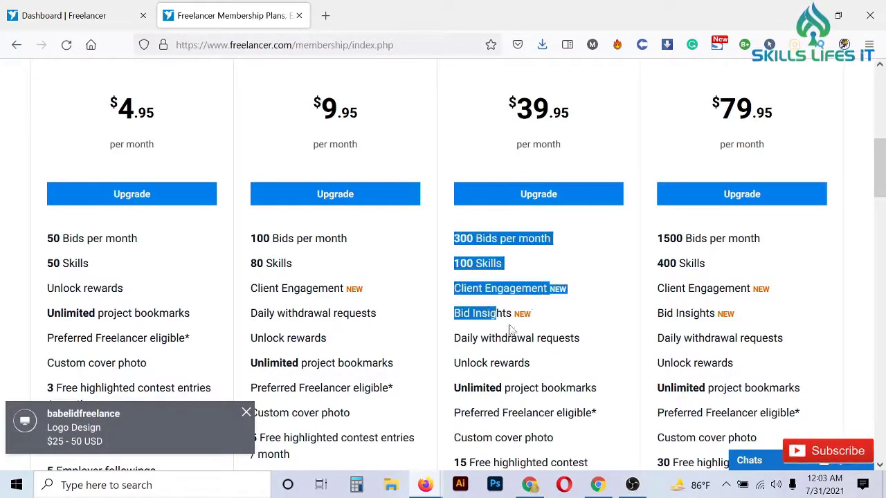
scroll(559, 377, down, 2)
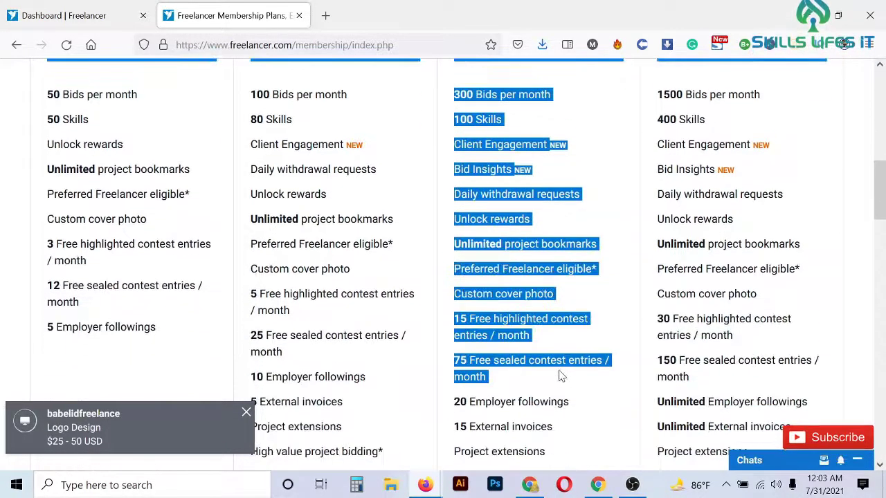
scroll(560, 373, up, 4)
click(537, 309)
drag(517, 263, 596, 261)
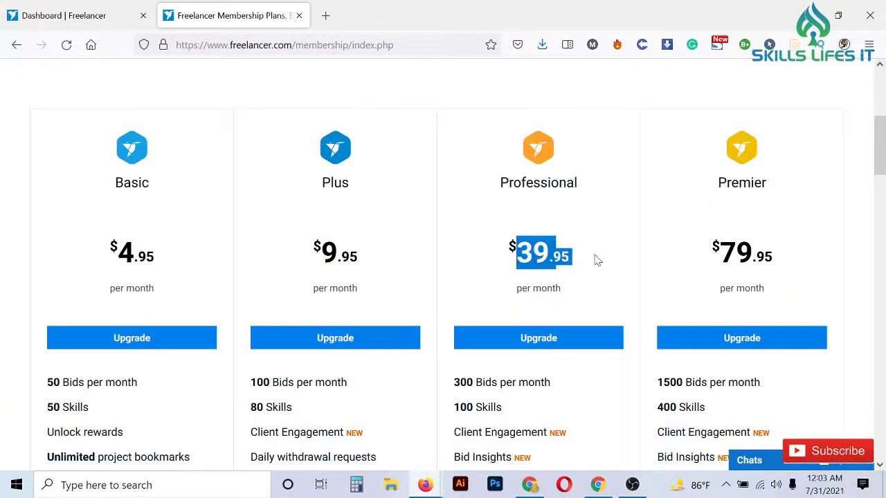
scroll(538, 282, up, 3)
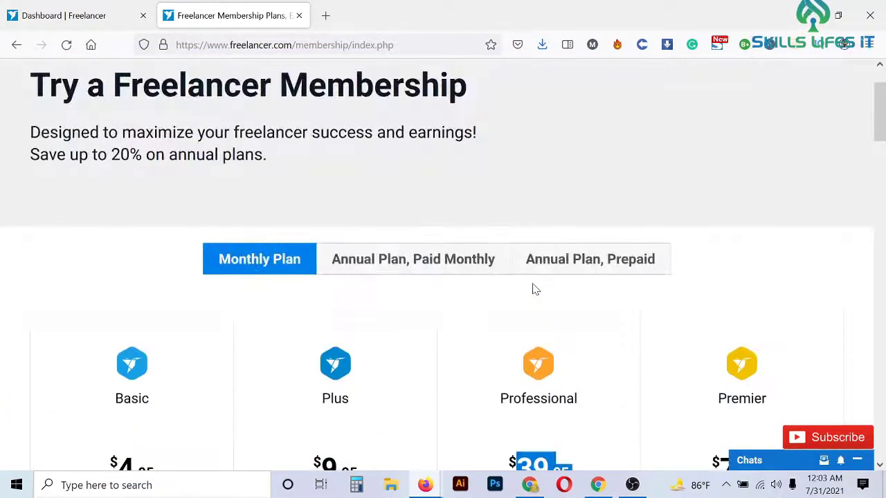
Compare prices across the Annual Plan Paid Monthly, Annual Plan Prepaid and Monthly Plan tabs
click(435, 258)
scroll(621, 306, down, 2)
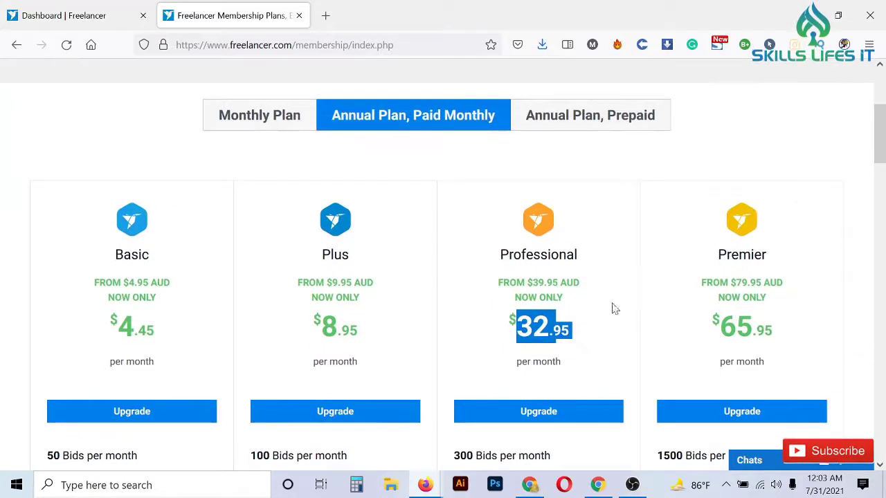
click(591, 338)
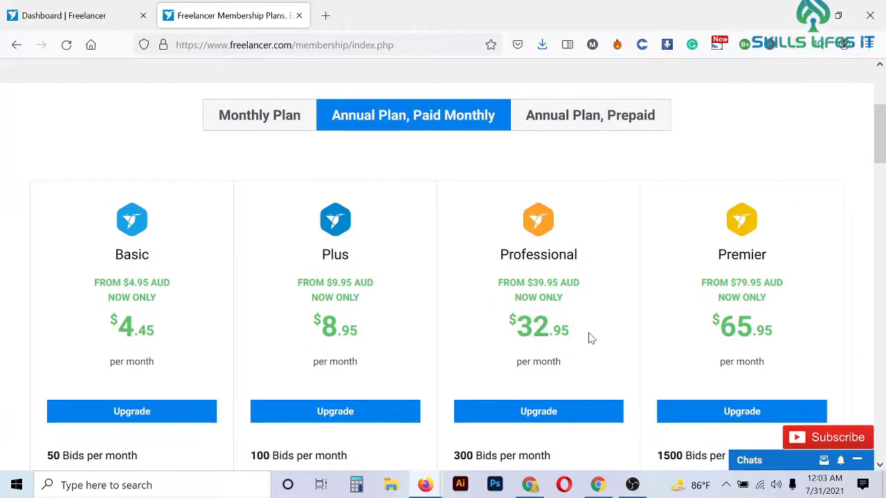
click(561, 129)
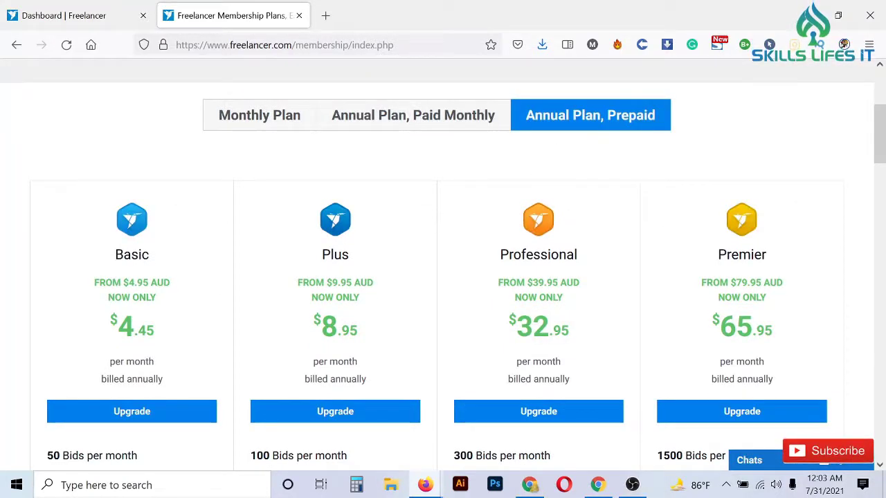
drag(515, 325, 600, 330)
click(389, 110)
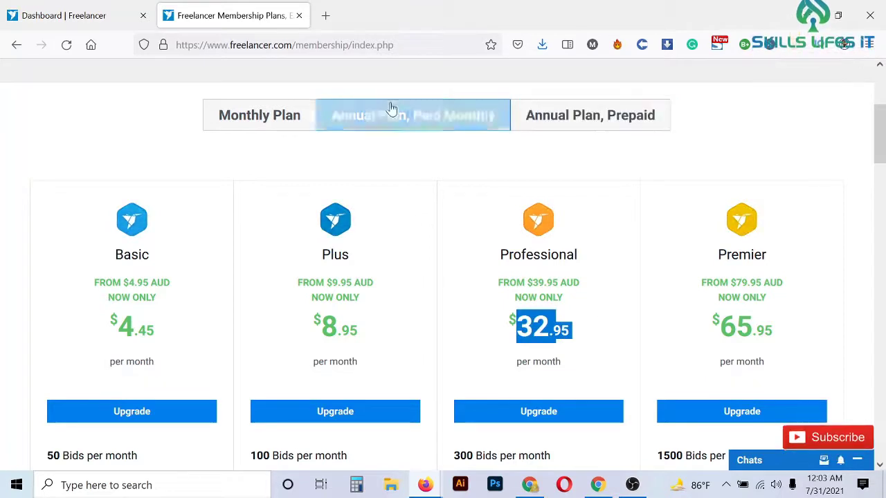
click(258, 124)
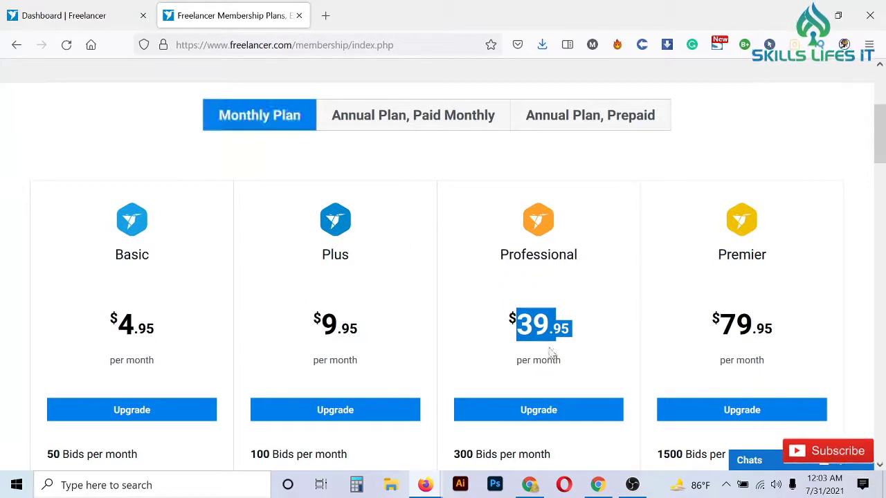
Return to Annual Plan, Paid Monthly and highlight the Professional plan's $32.95 price
click(425, 129)
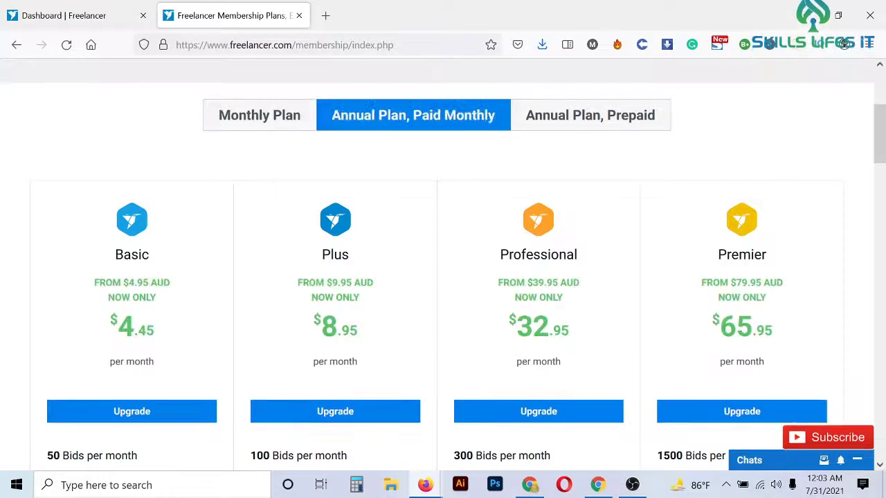
drag(516, 325, 619, 346)
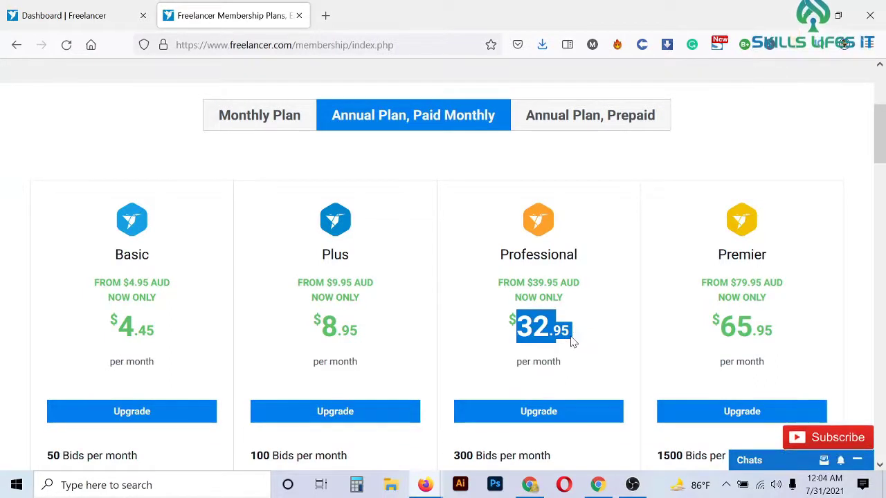
scroll(611, 313, down, 2)
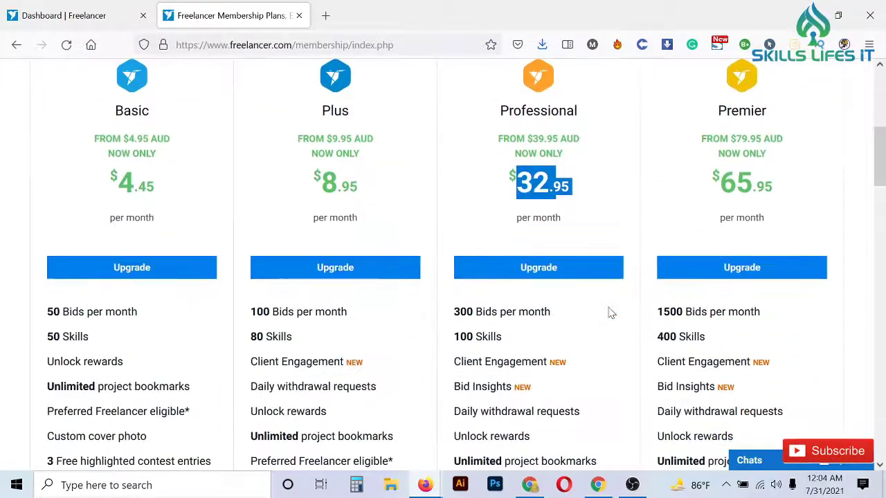
scroll(611, 313, up, 2)
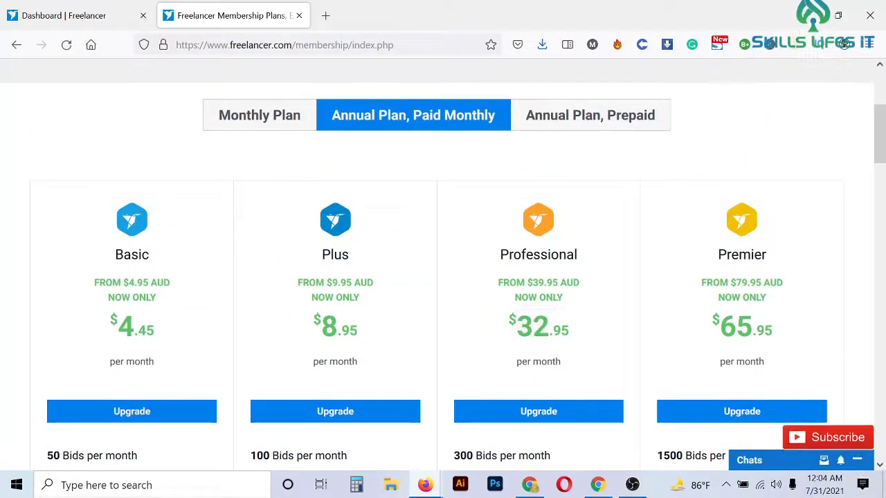
click(603, 340)
scroll(589, 340, down, 4)
scroll(589, 340, down, 4)
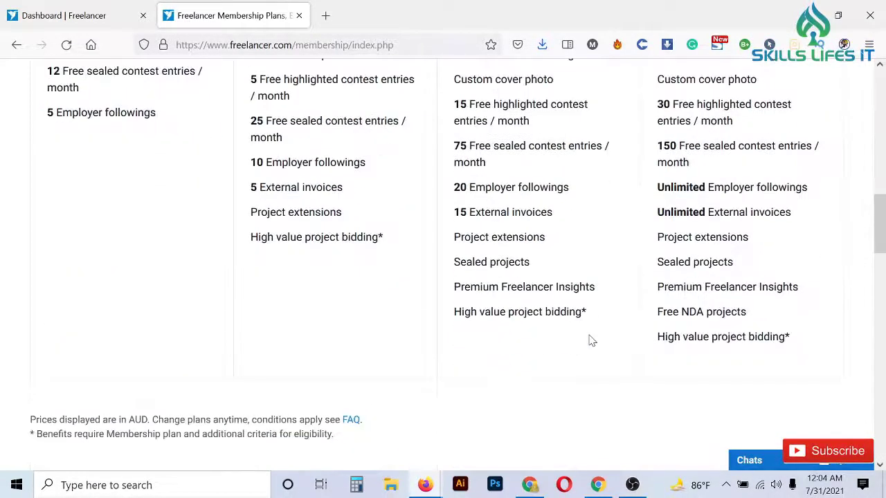
scroll(578, 355, down, 2)
scroll(578, 355, up, 7)
scroll(578, 355, up, 3)
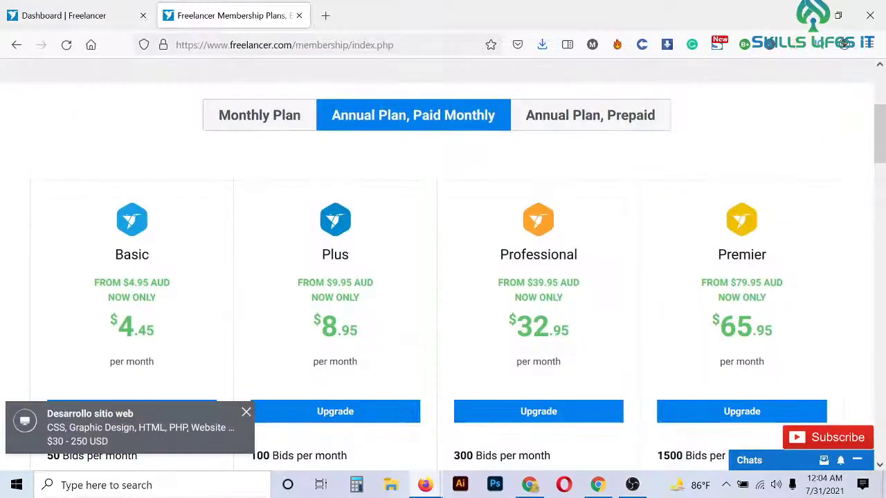
drag(514, 325, 609, 337)
scroll(580, 346, up, 3)
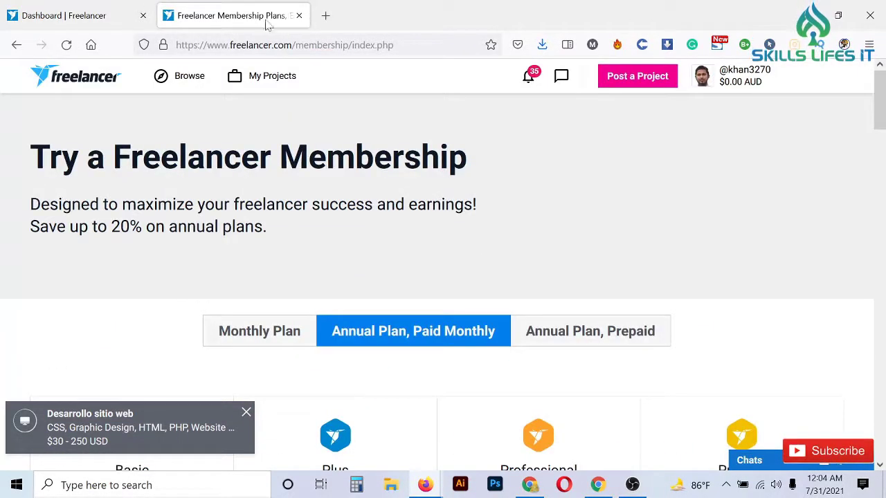
Close the Membership plans tab to get back to the dashboard
click(298, 16)
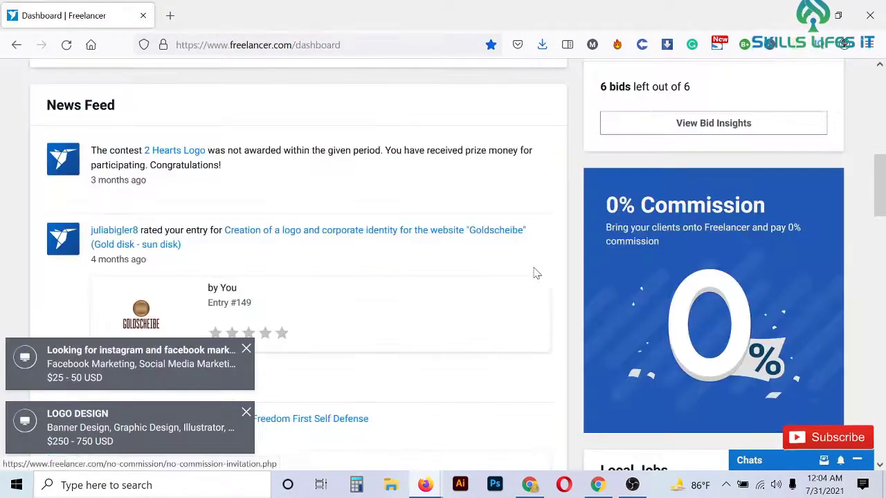
scroll(535, 272, up, 5)
scroll(728, 297, up, 3)
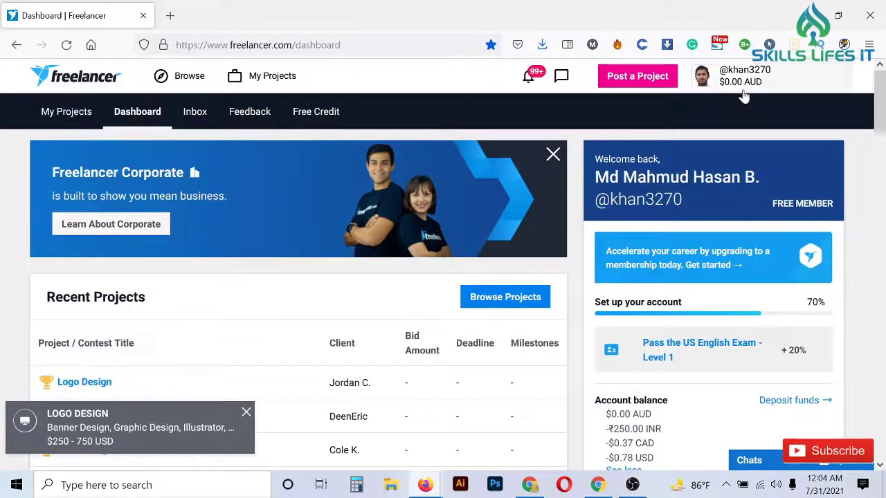
Open your own profile in a new tab from the avatar menu, then dismiss the menu
click(733, 76)
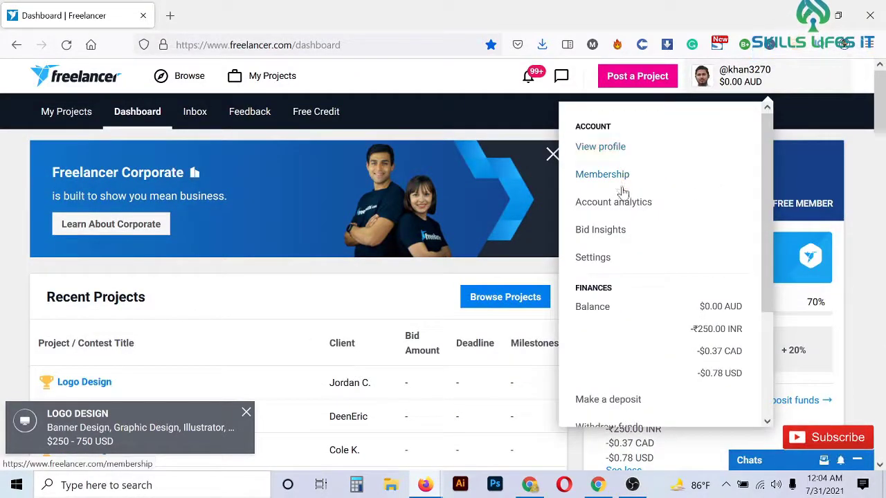
right_click(619, 148)
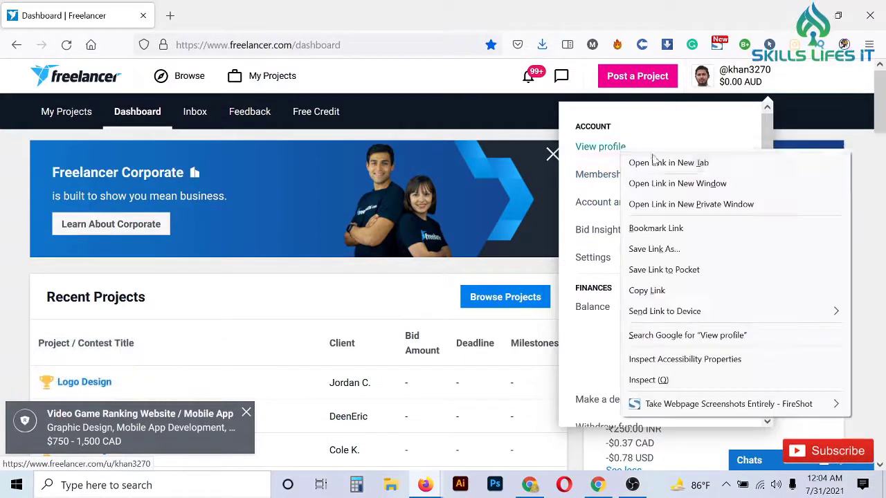
click(664, 162)
scroll(642, 306, down, 3)
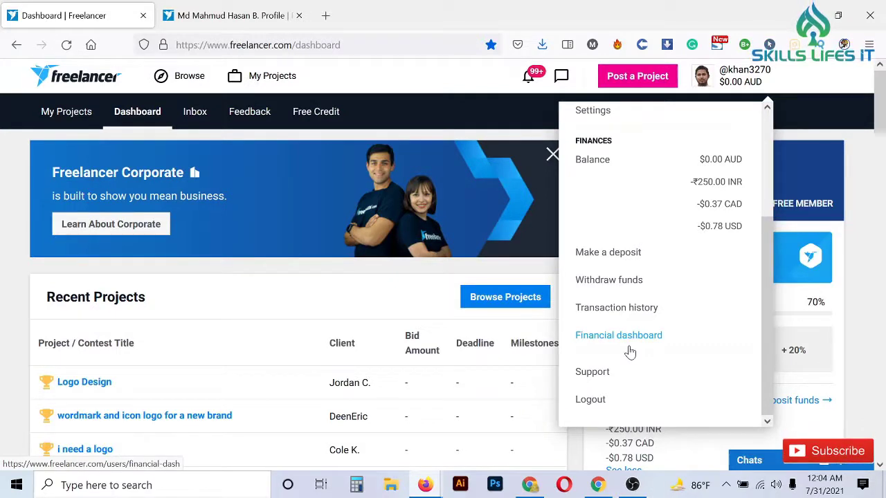
click(367, 308)
scroll(736, 306, down, 5)
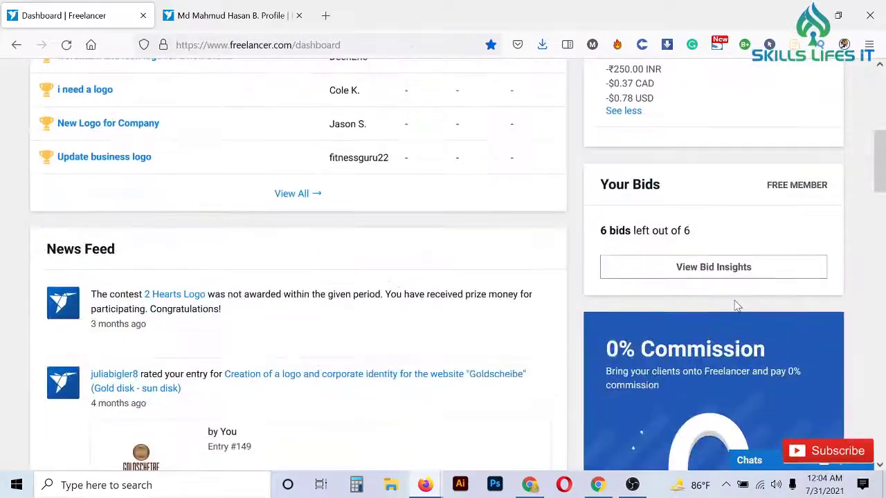
scroll(737, 307, up, 3)
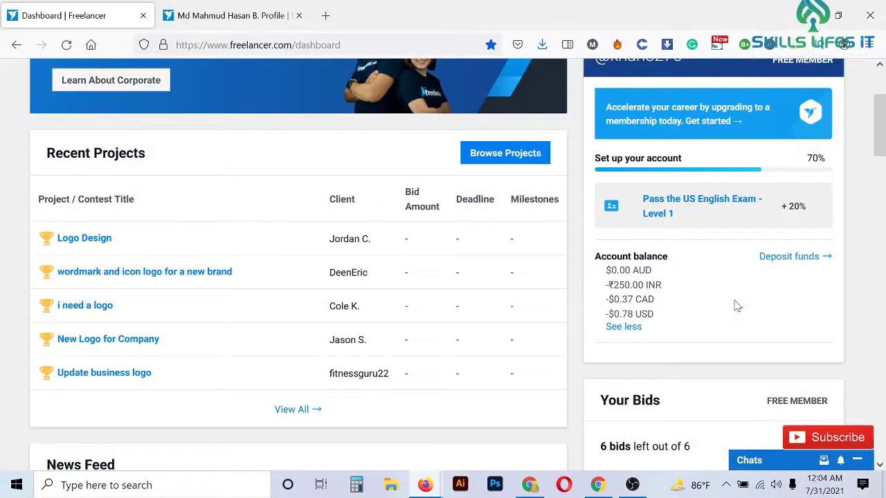
click(215, 13)
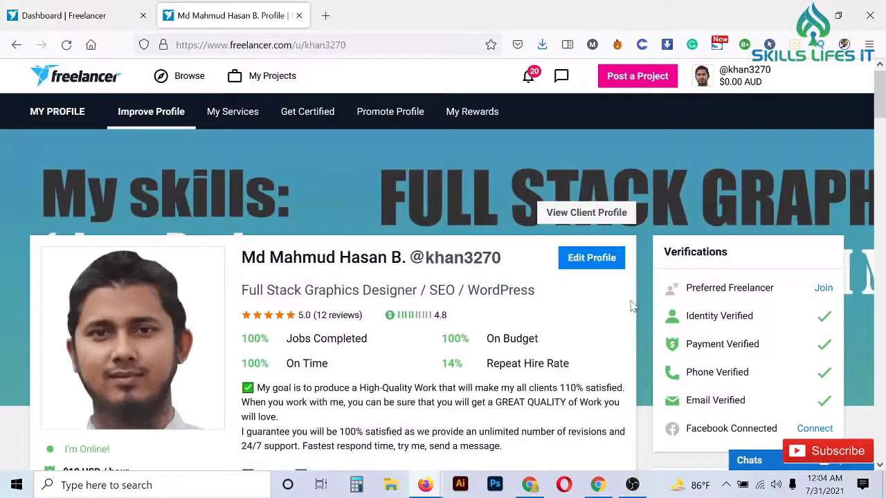
scroll(298, 374, down, 3)
scroll(638, 335, up, 3)
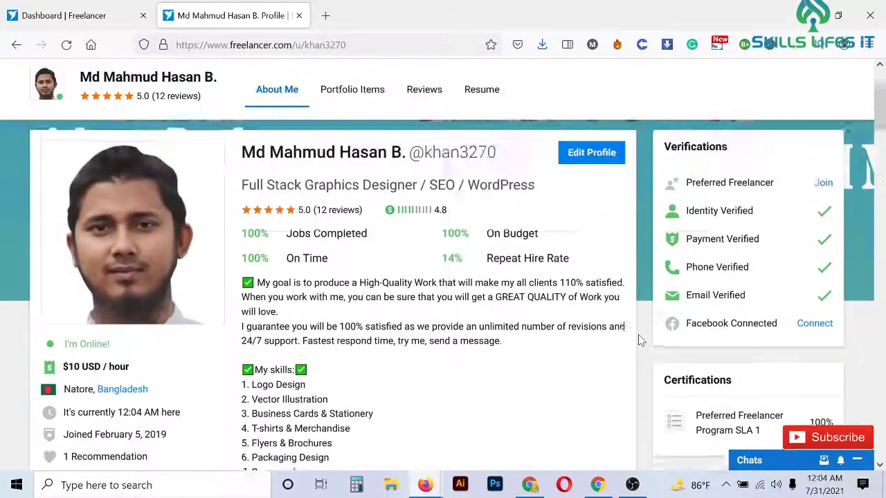
scroll(638, 334, down, 1)
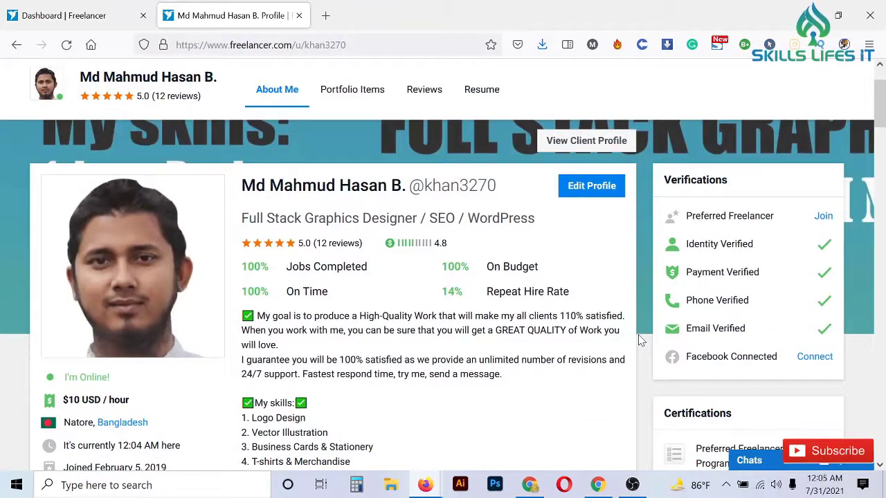
scroll(464, 326, up, 1)
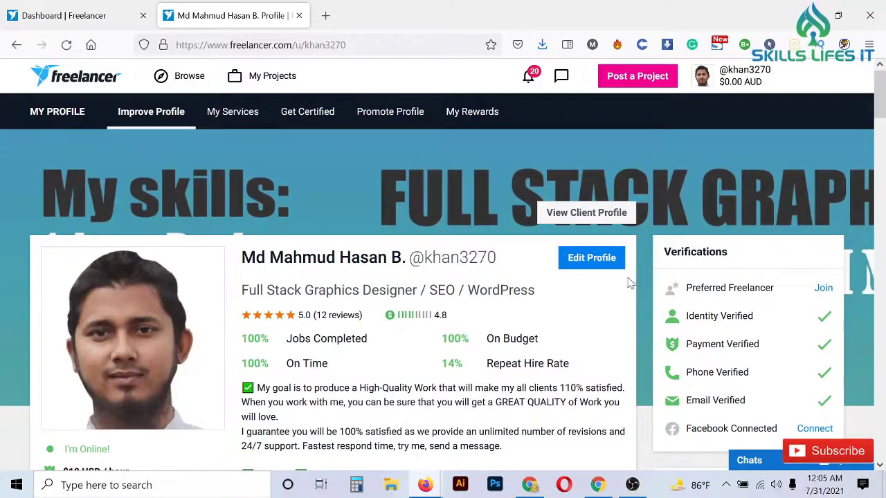
scroll(455, 283, down, 3)
scroll(455, 283, up, 3)
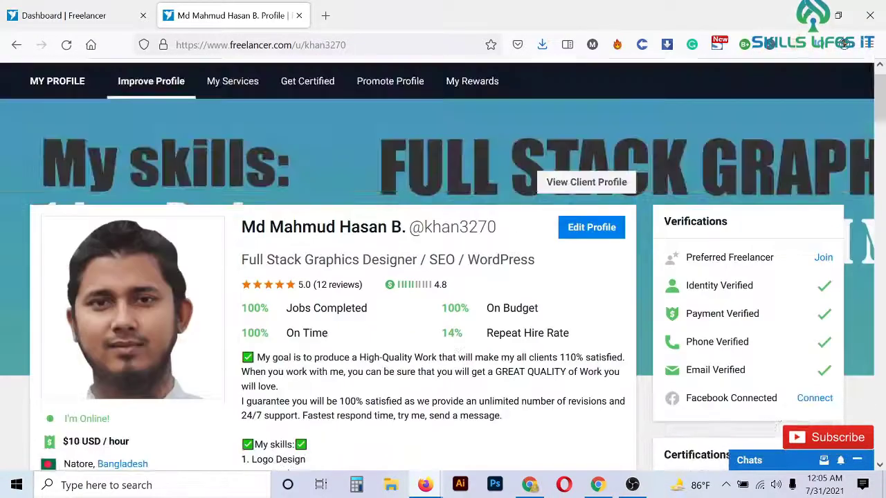
click(566, 214)
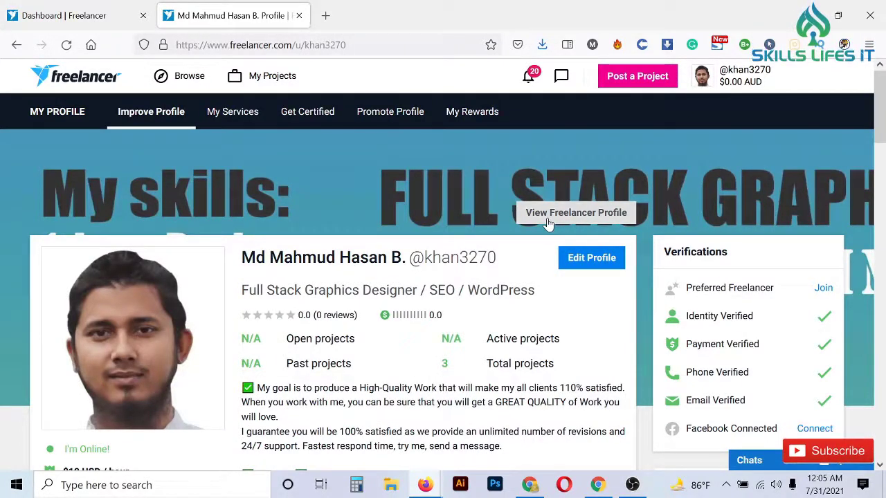
click(549, 222)
scroll(549, 222, down, 3)
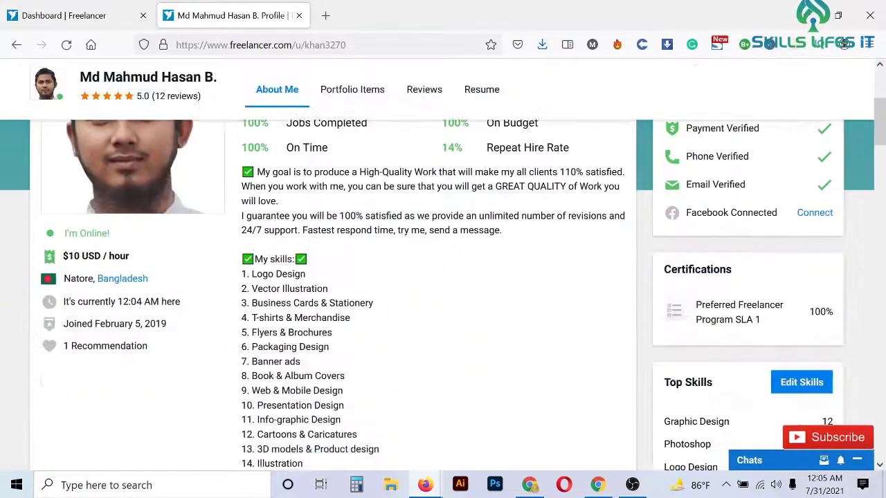
scroll(549, 223, up, 2)
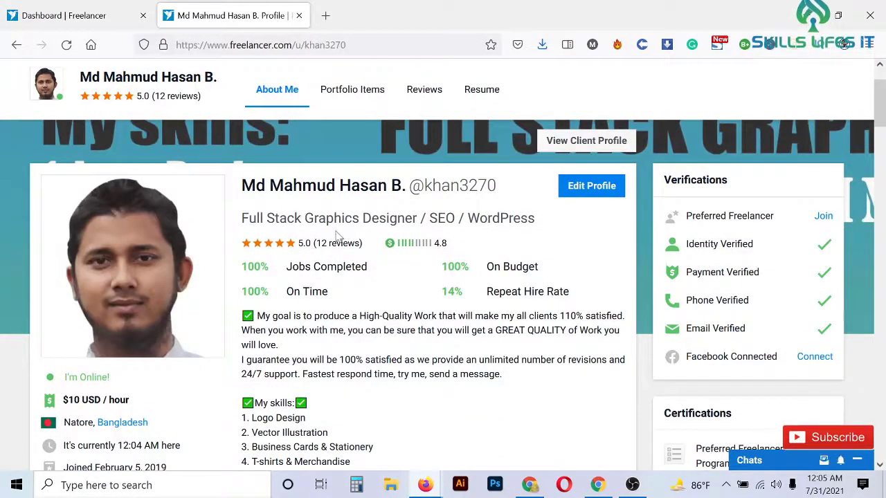
scroll(346, 239, down, 5)
scroll(332, 290, down, 1)
scroll(333, 290, up, 5)
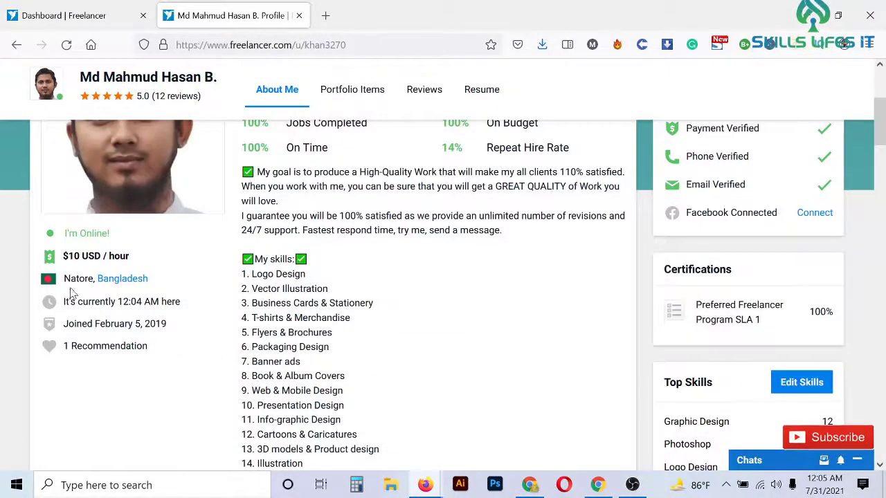
scroll(761, 236, up, 1)
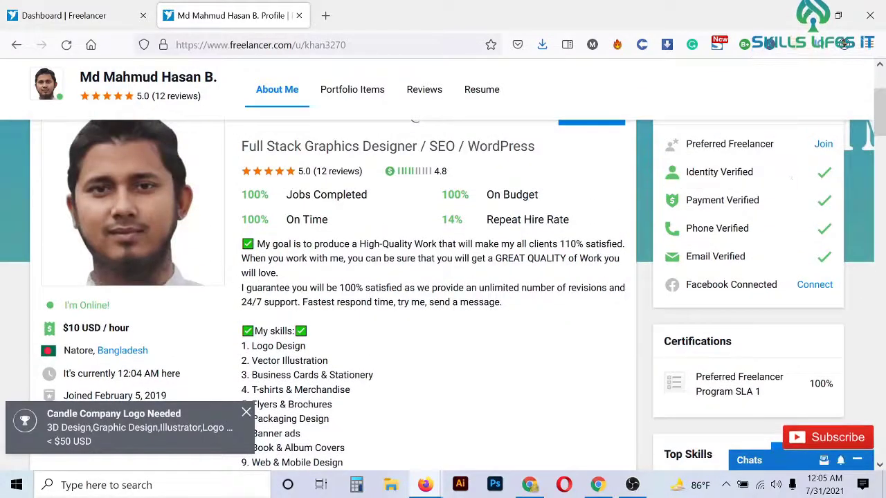
mouse_move(720, 144)
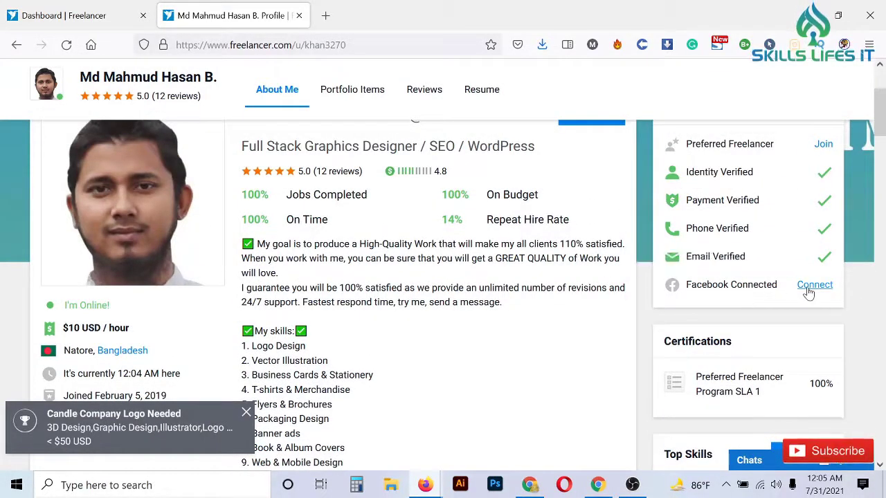
scroll(809, 293, down, 1)
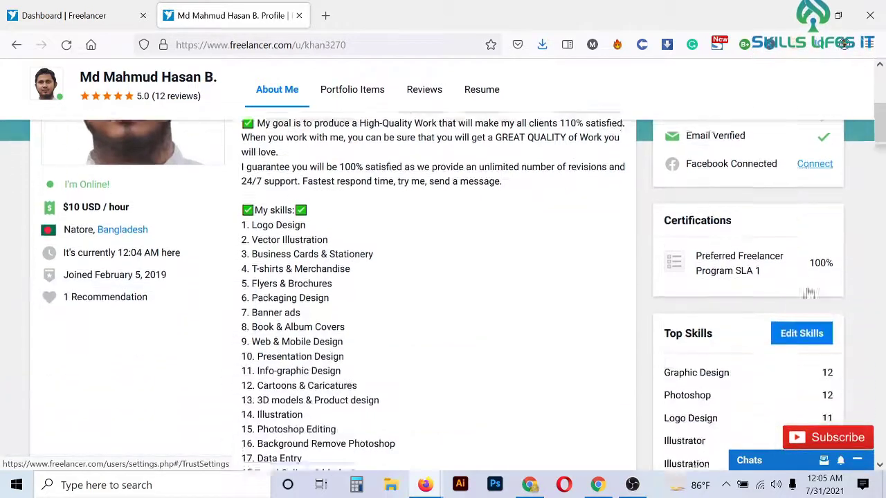
scroll(810, 294, up, 1)
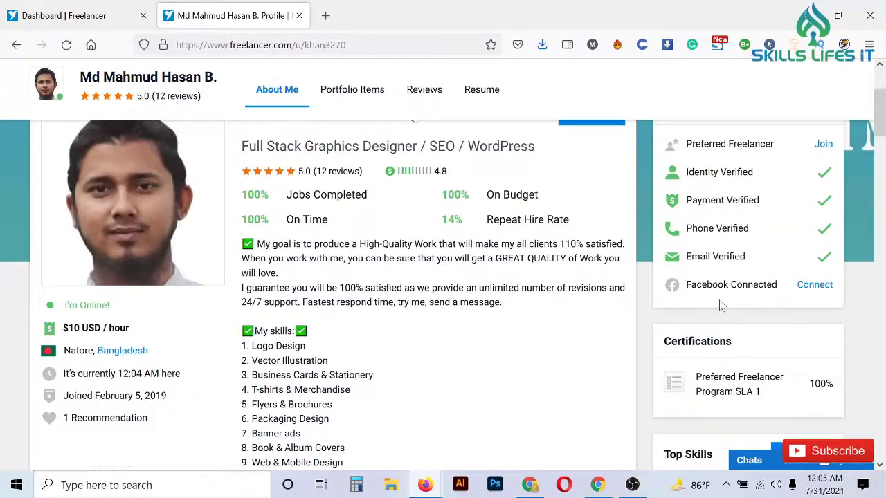
mouse_move(726, 304)
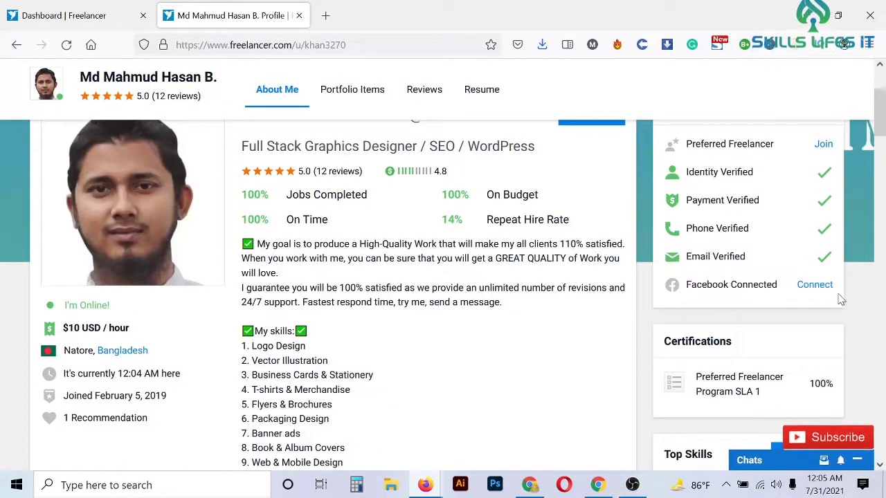
scroll(830, 301, down, 2)
scroll(831, 301, down, 2)
scroll(824, 305, down, 2)
scroll(822, 305, down, 1)
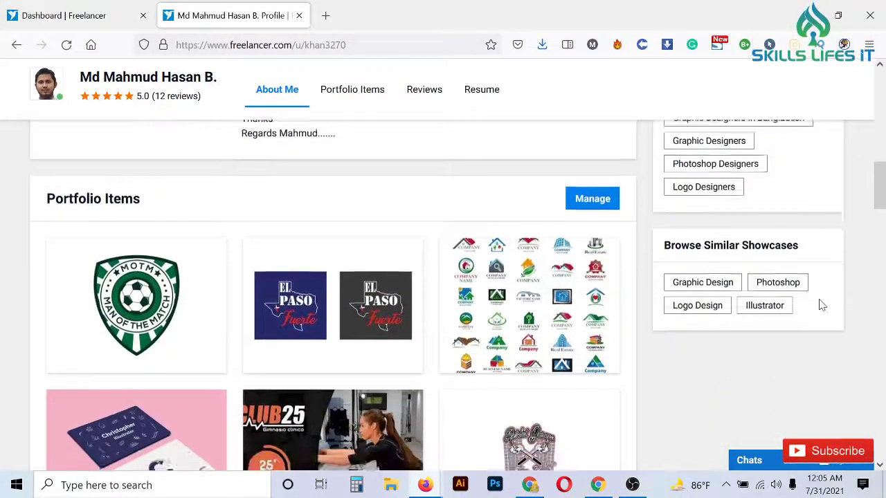
scroll(558, 267, down, 2)
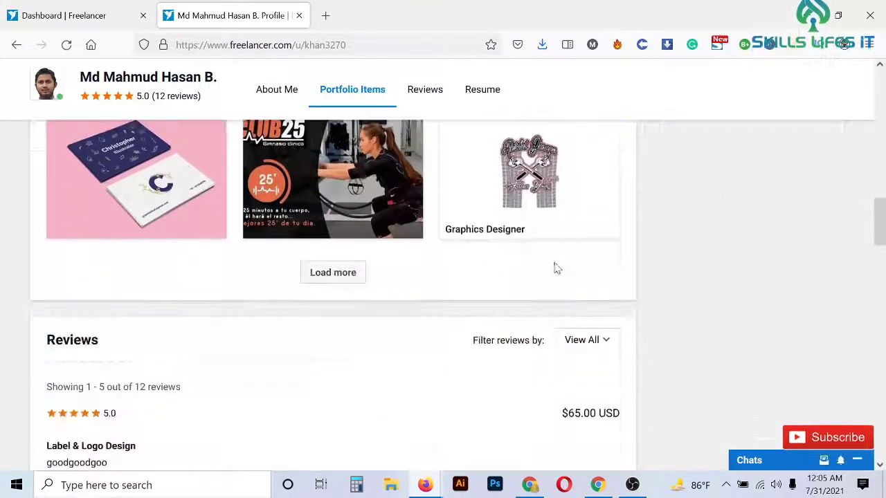
scroll(210, 257, down, 2)
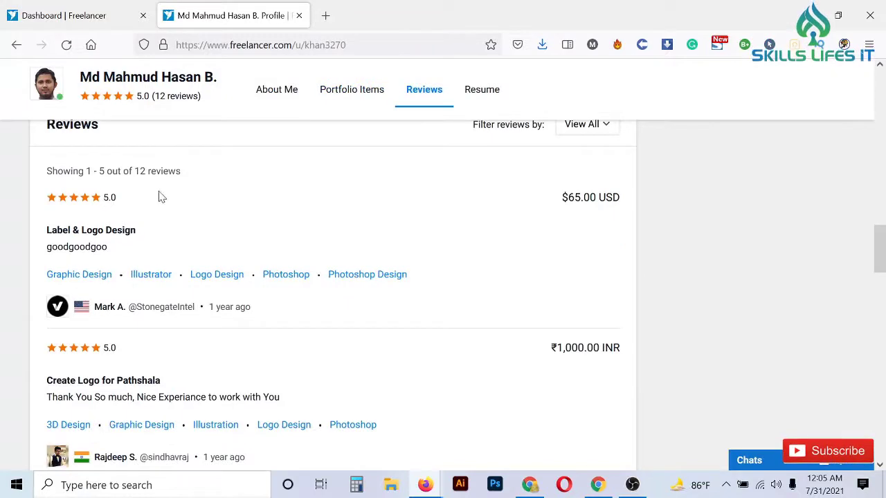
drag(134, 171, 214, 178)
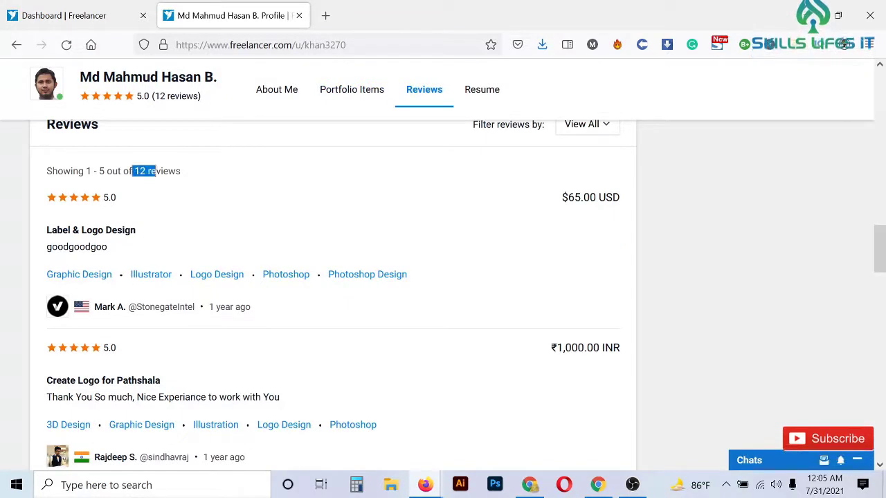
click(212, 177)
scroll(155, 211, down, 2)
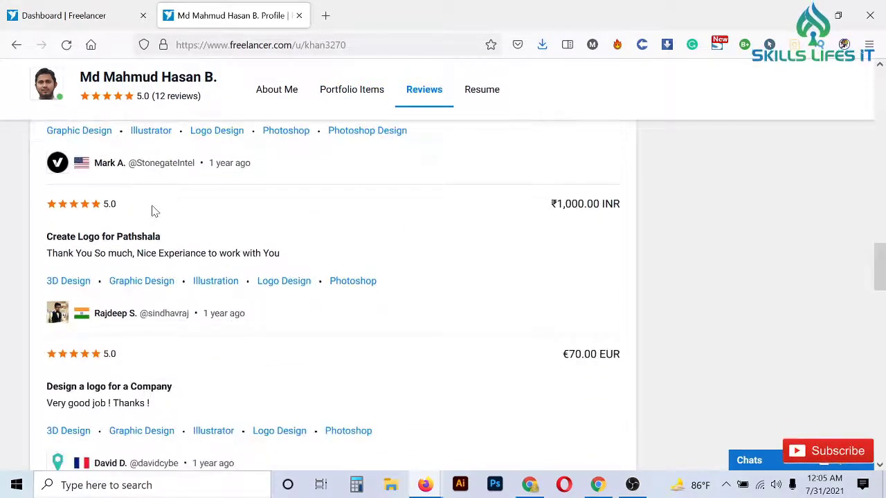
scroll(154, 211, down, 3)
scroll(154, 211, down, 4)
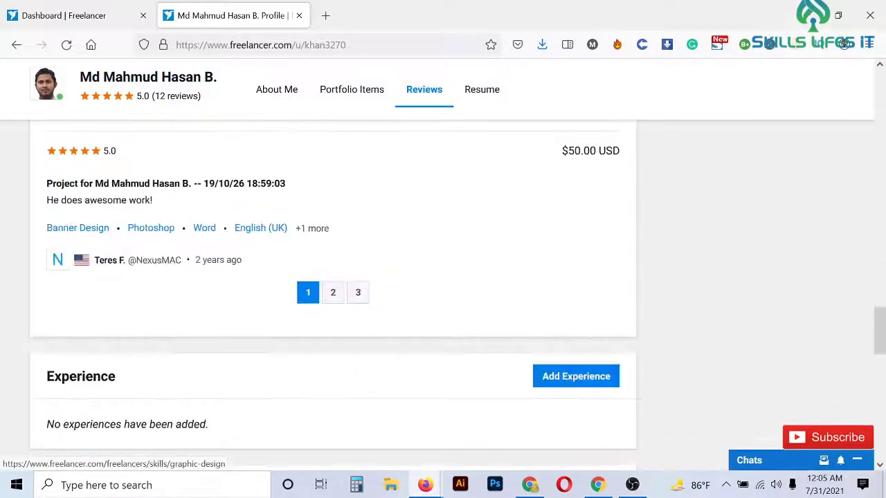
scroll(154, 211, down, 1)
scroll(385, 261, down, 3)
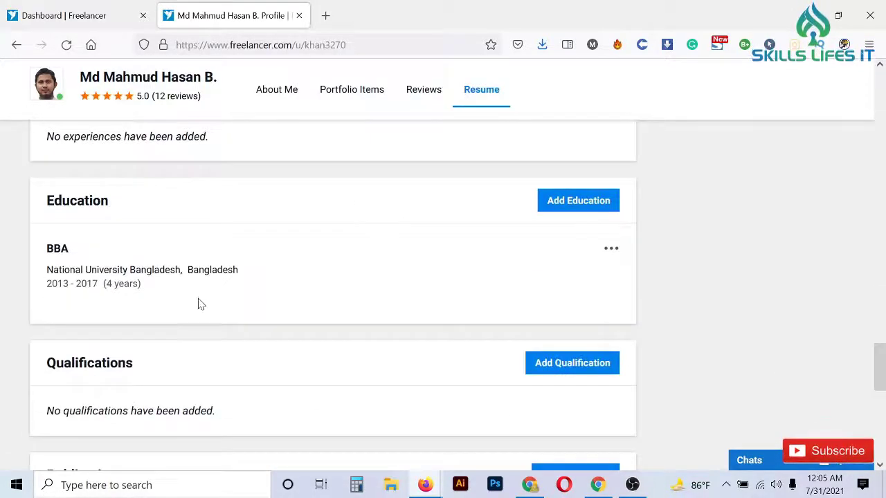
scroll(198, 304, up, 6)
scroll(199, 308, down, 6)
scroll(198, 302, down, 5)
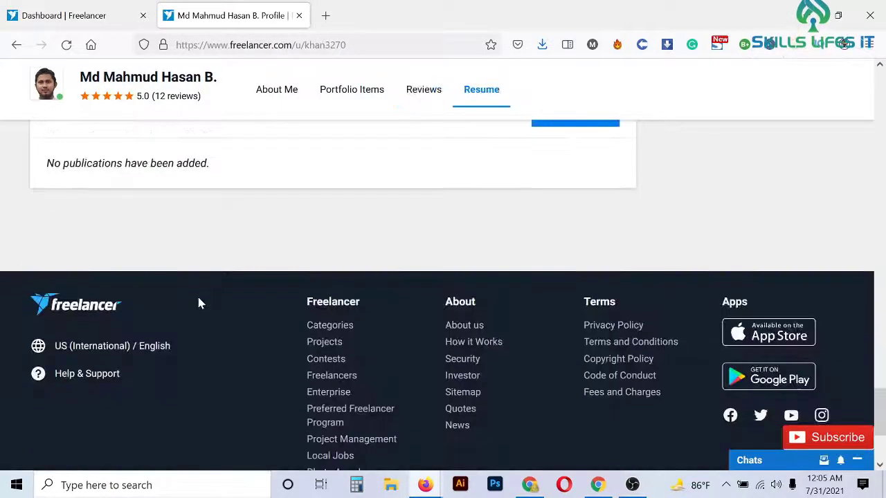
scroll(199, 303, up, 4)
scroll(198, 301, up, 5)
scroll(198, 300, up, 5)
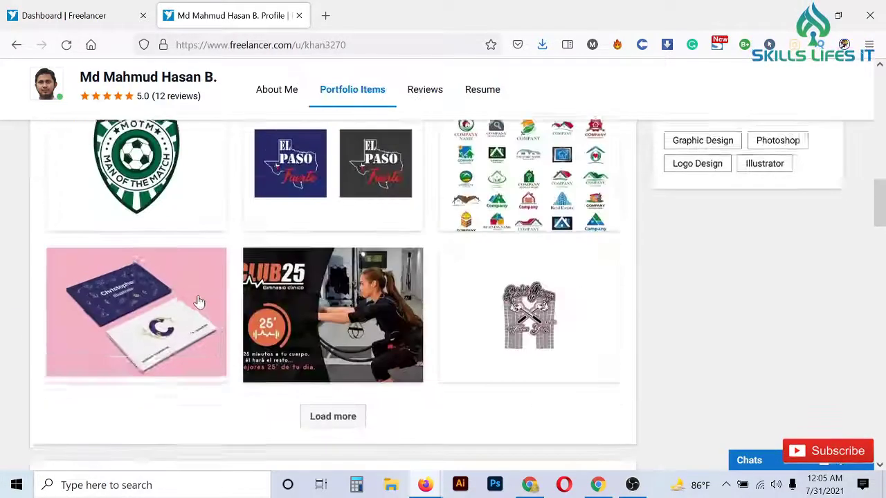
scroll(202, 300, up, 5)
scroll(200, 299, up, 5)
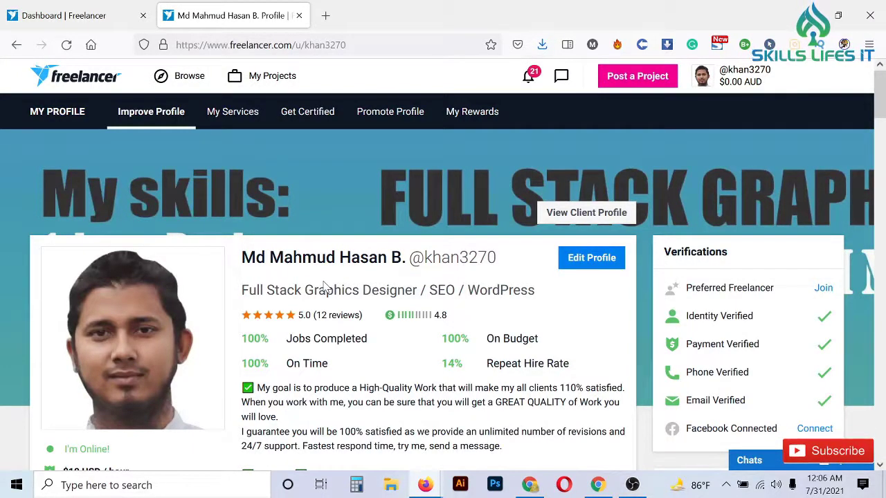
Open 'Pass the US English Exam - Level 1' in a new tab and view the $5.00 AUD exam page
click(63, 15)
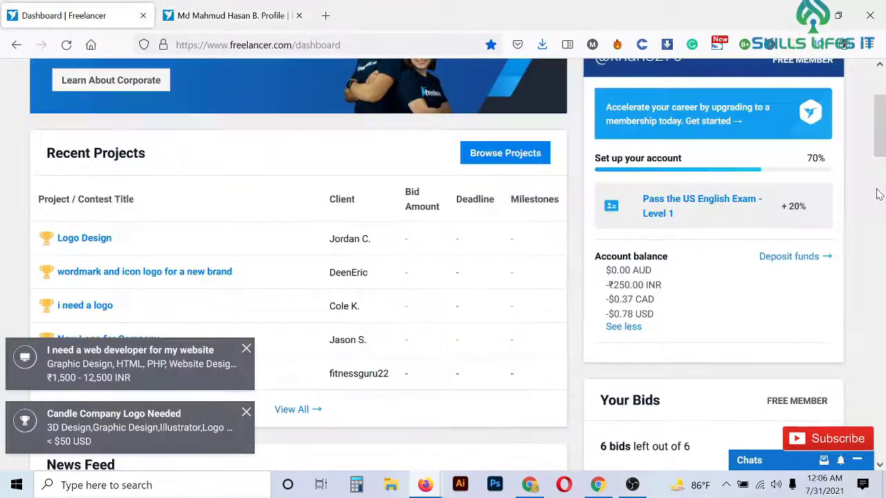
right_click(687, 200)
click(727, 205)
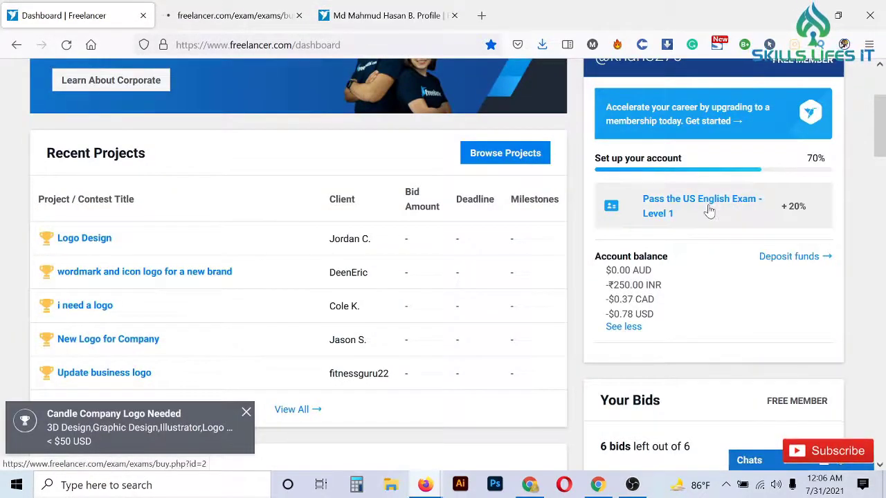
click(275, 14)
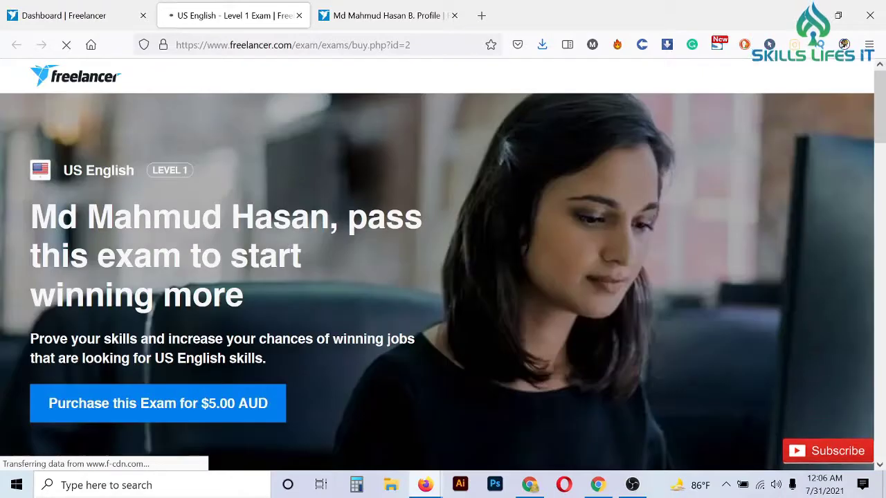
scroll(281, 213, down, 3)
scroll(308, 192, down, 1)
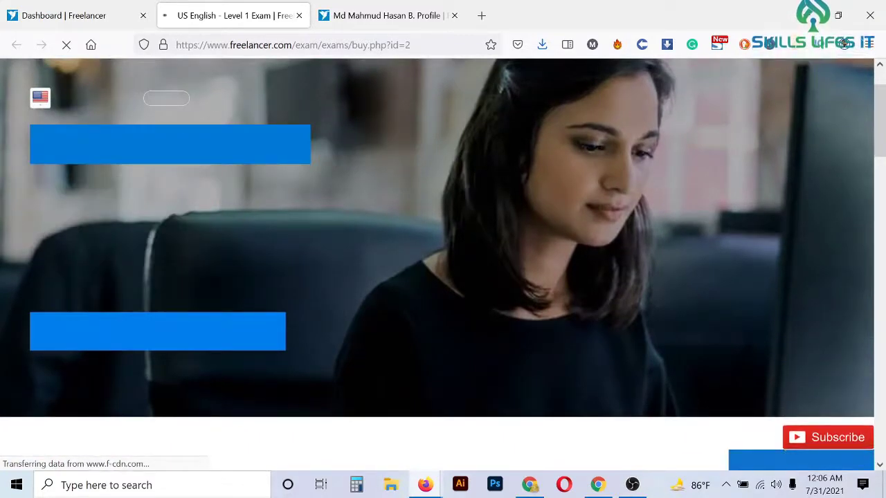
scroll(443, 263, down, 3)
scroll(443, 263, down, 2)
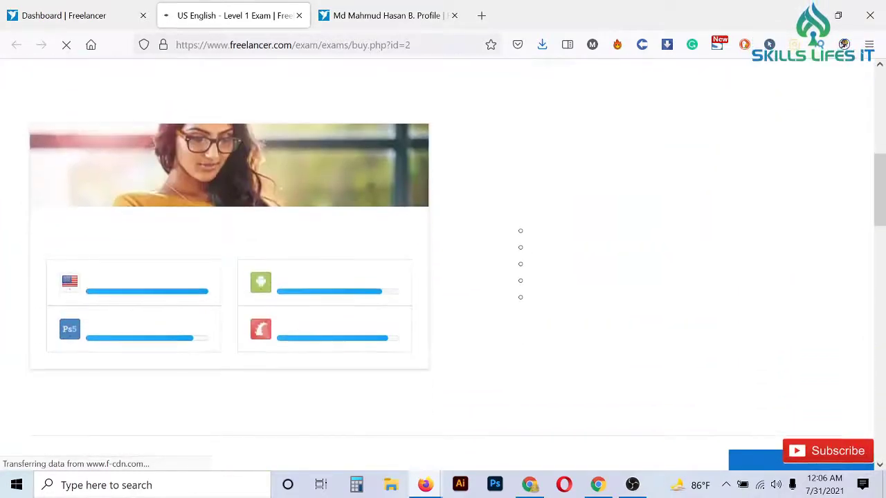
scroll(443, 263, up, 3)
scroll(443, 263, up, 2)
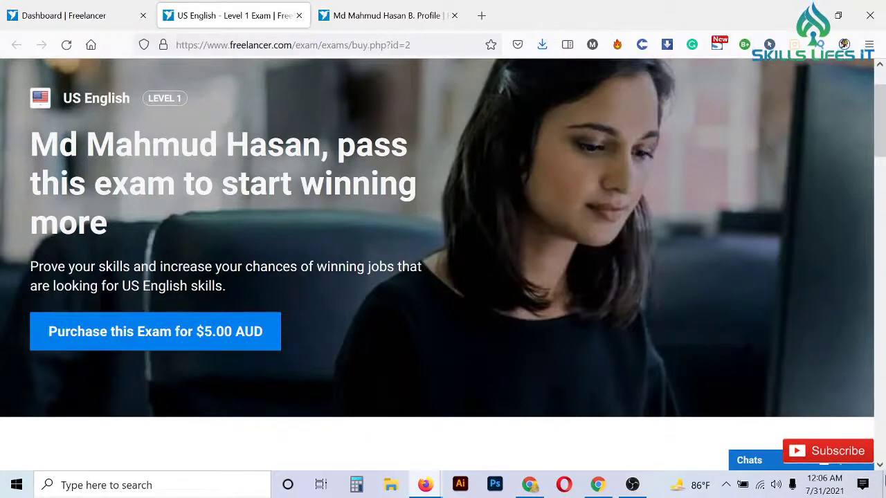
Review the US English exam's 40 questions, 5-minute limit, 75% pass mark and recommended exams
click(64, 15)
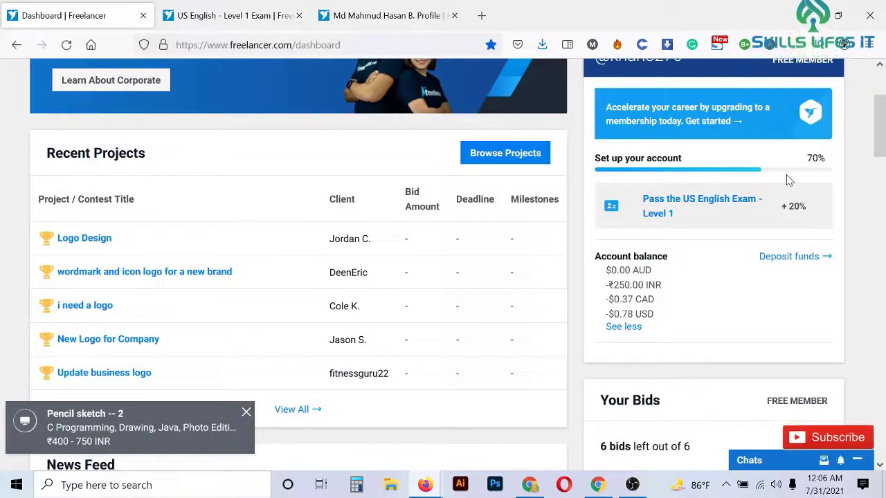
click(228, 15)
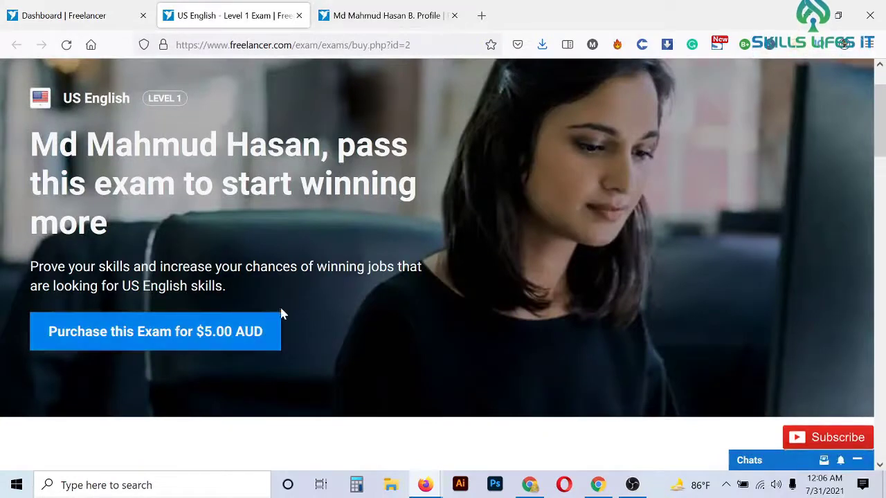
scroll(351, 261, down, 2)
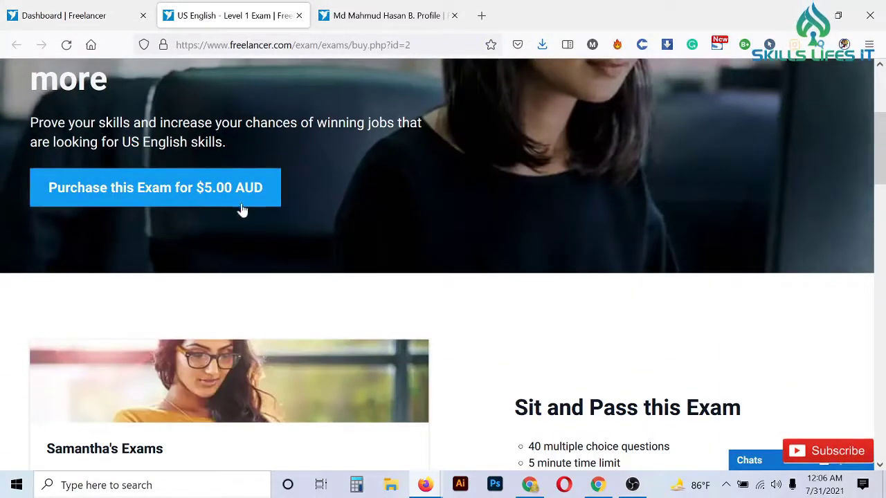
scroll(475, 286, down, 2)
scroll(466, 369, down, 3)
scroll(430, 301, down, 4)
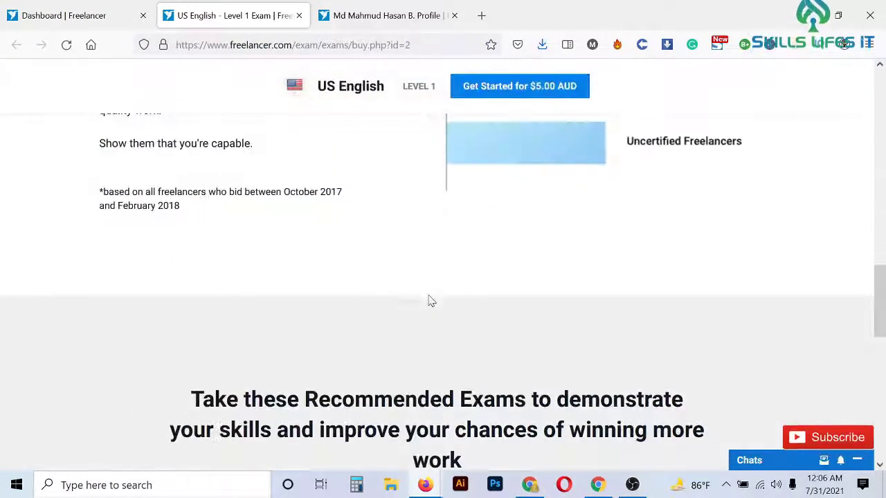
scroll(429, 301, down, 4)
scroll(429, 300, down, 4)
scroll(429, 300, up, 4)
scroll(429, 301, up, 3)
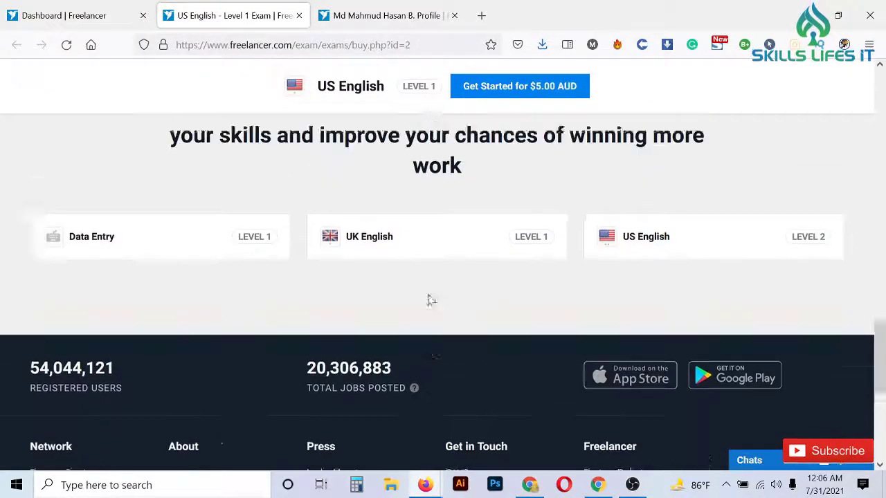
scroll(783, 340, down, 2)
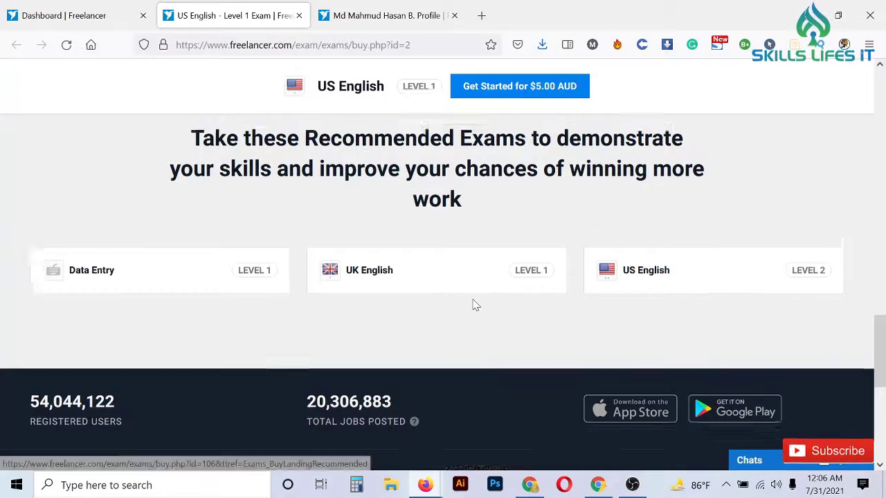
scroll(473, 302, up, 4)
scroll(472, 302, up, 5)
scroll(475, 305, up, 3)
scroll(472, 305, up, 4)
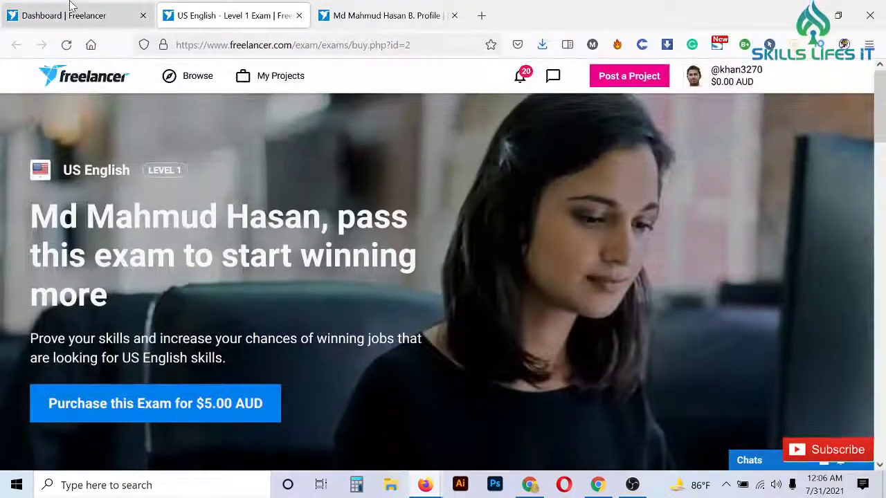
click(70, 8)
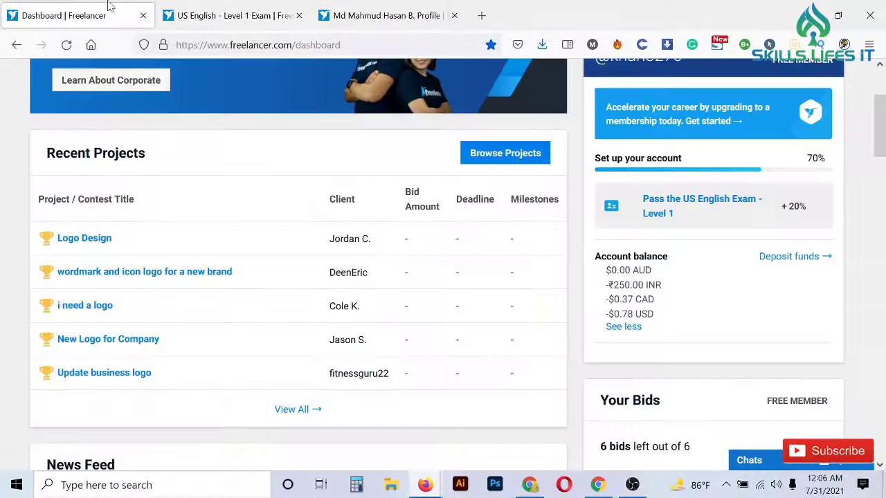
click(352, 16)
scroll(846, 327, down, 5)
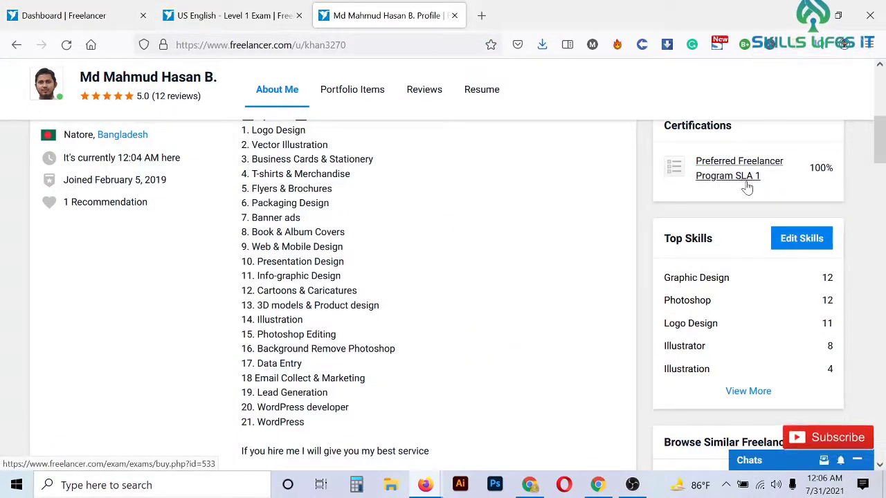
scroll(814, 249, down, 4)
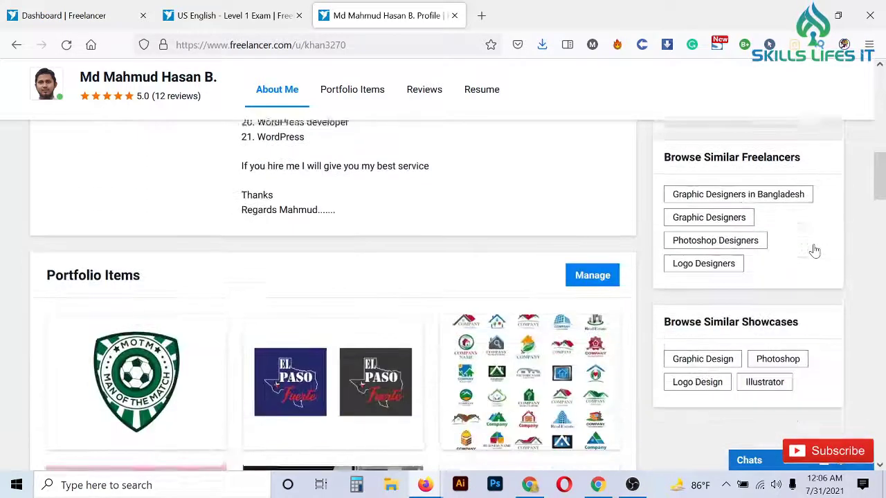
scroll(813, 249, down, 4)
scroll(393, 293, up, 15)
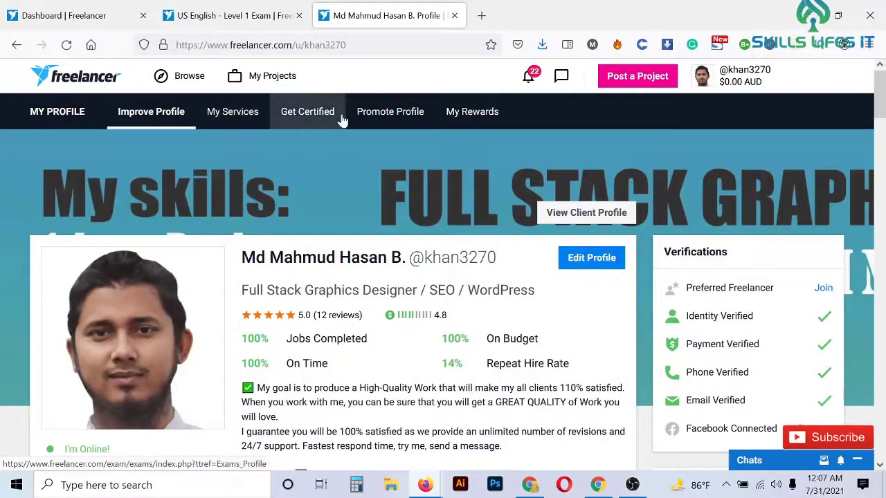
Open Freelancer Rewards via My Rewards and highlight the Level 20 Colt title
click(466, 123)
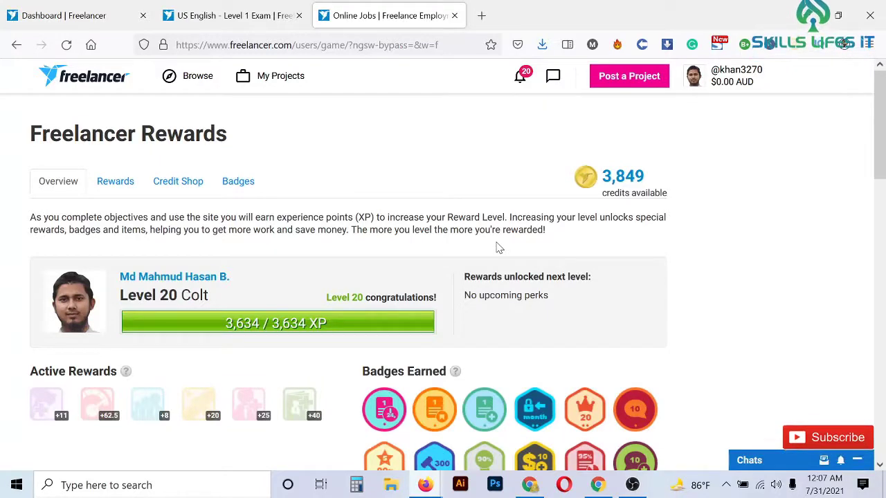
scroll(498, 248, down, 2)
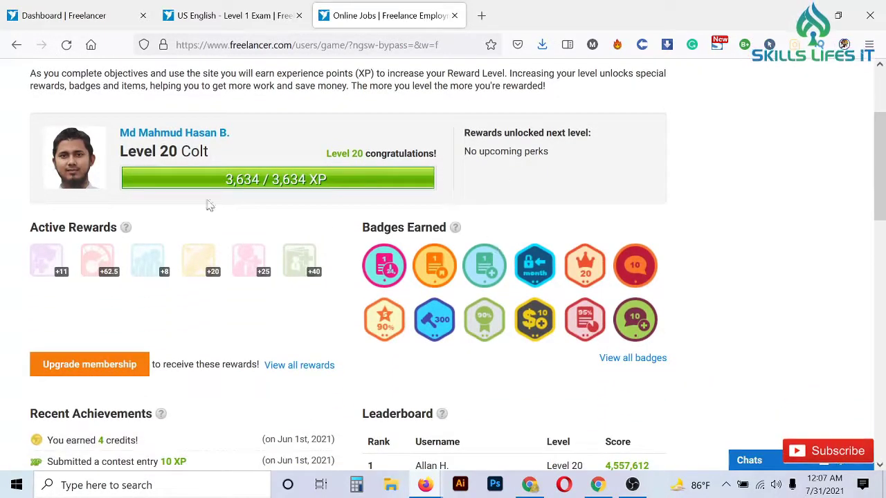
scroll(208, 202, up, 2)
drag(144, 295, 211, 299)
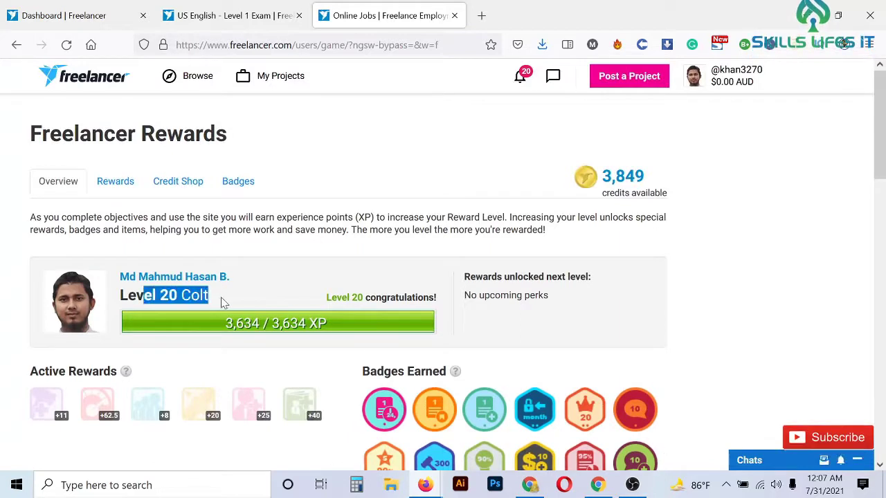
click(220, 301)
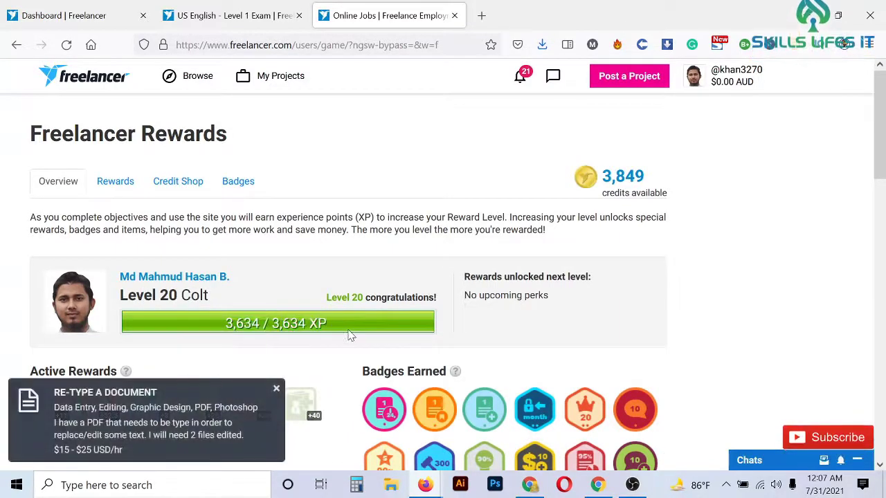
Select the full Level 20 Colt line, then scroll down toward achievements and leaderboard
scroll(350, 335, down, 2)
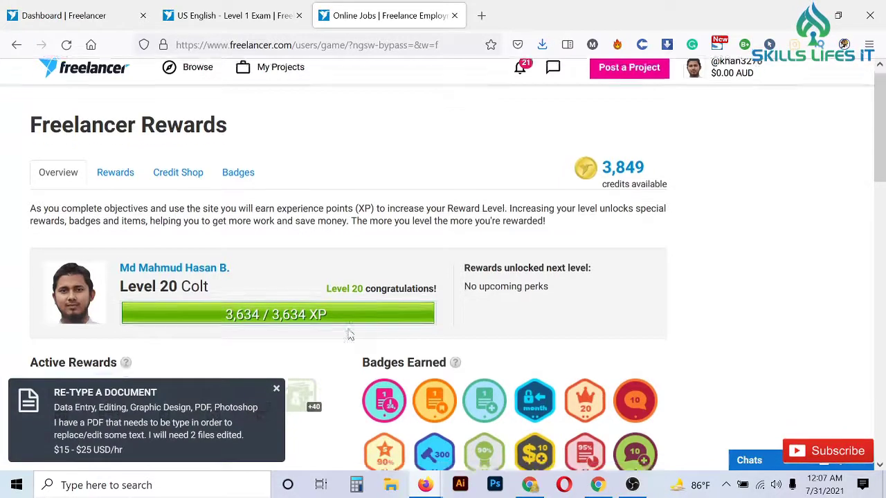
scroll(350, 334, up, 2)
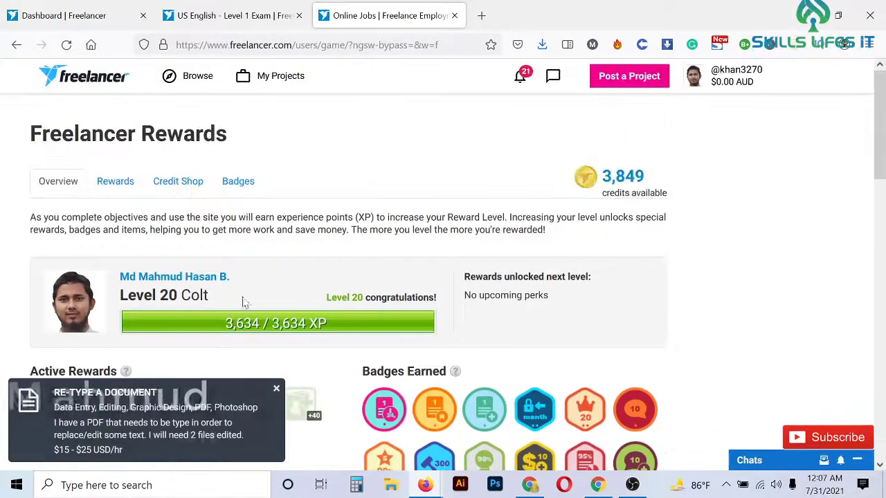
scroll(350, 334, down, 1)
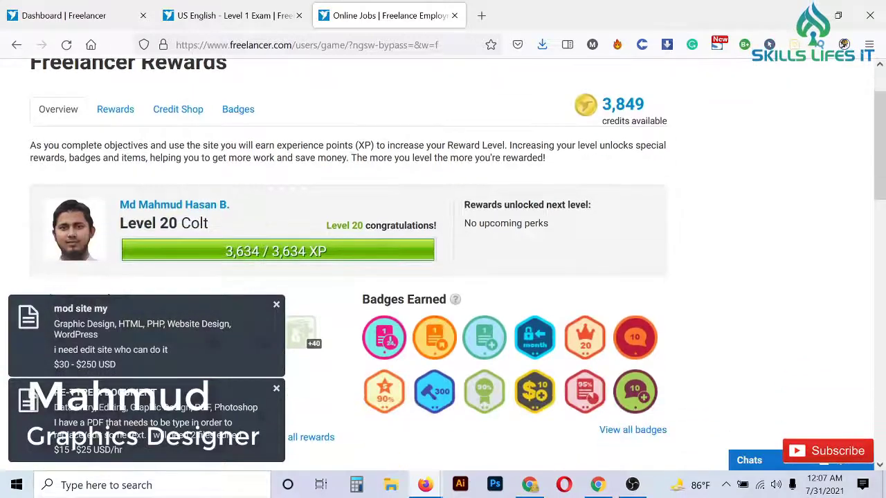
triple_click(238, 227)
triple_click(238, 223)
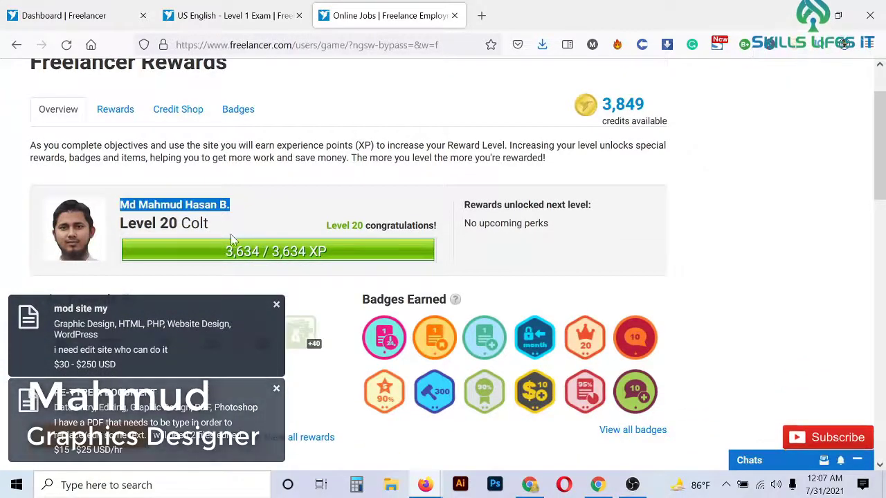
triple_click(231, 232)
click(368, 245)
scroll(367, 244, down, 4)
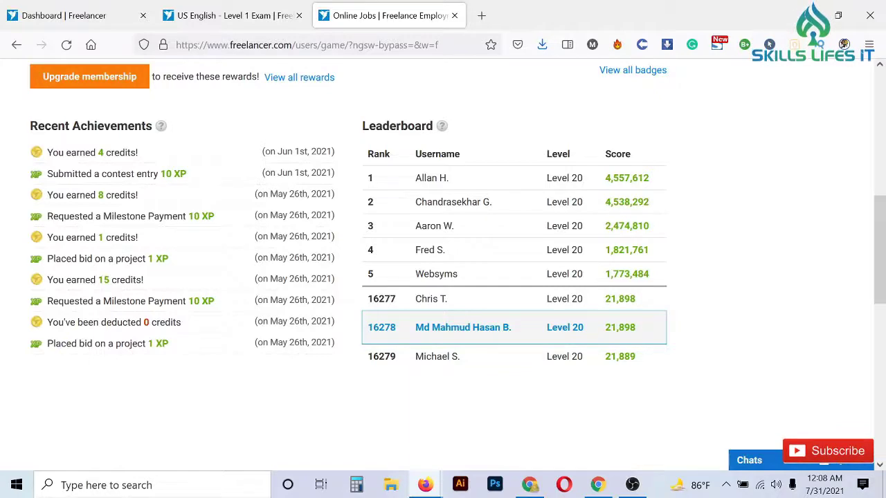
drag(367, 328, 398, 331)
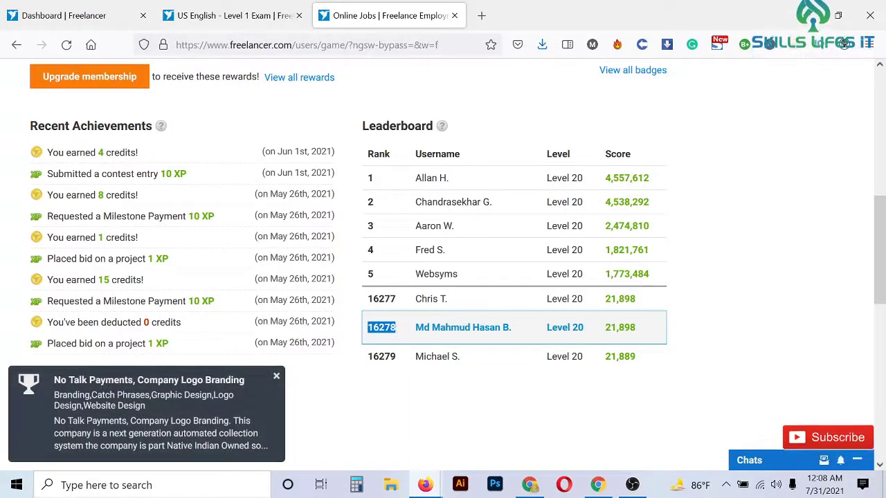
scroll(378, 326, down, 10)
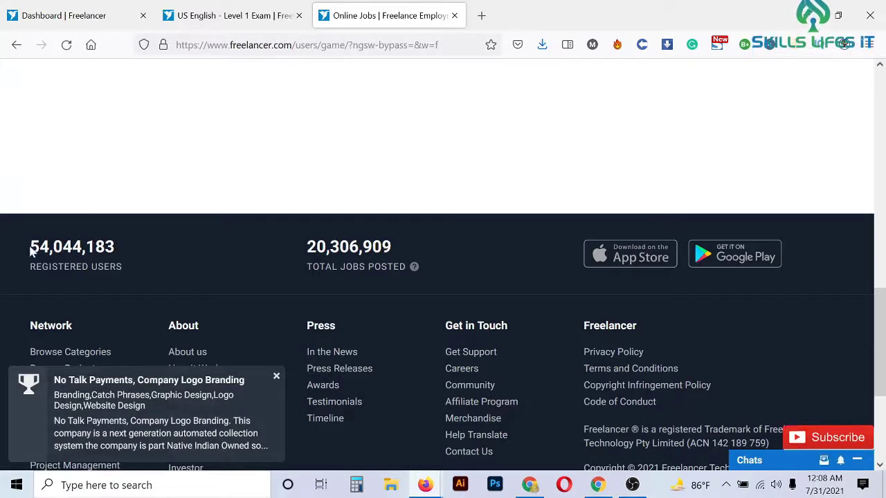
drag(30, 253, 121, 246)
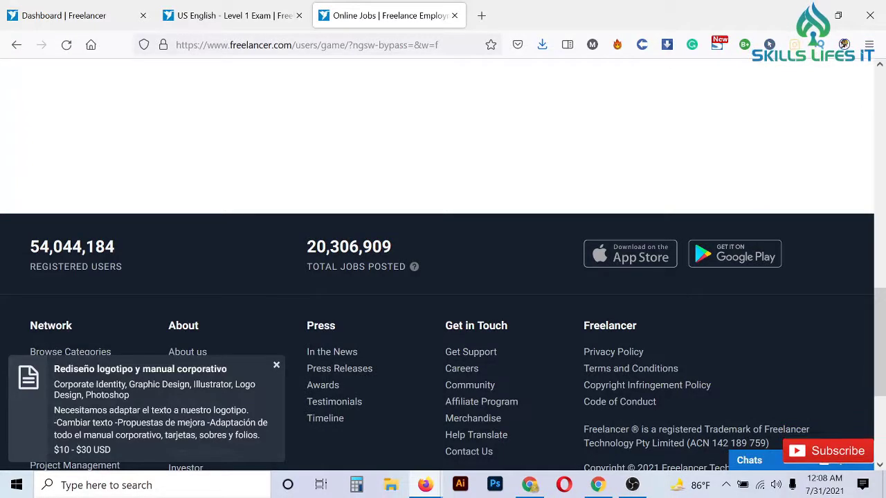
drag(30, 249, 115, 243)
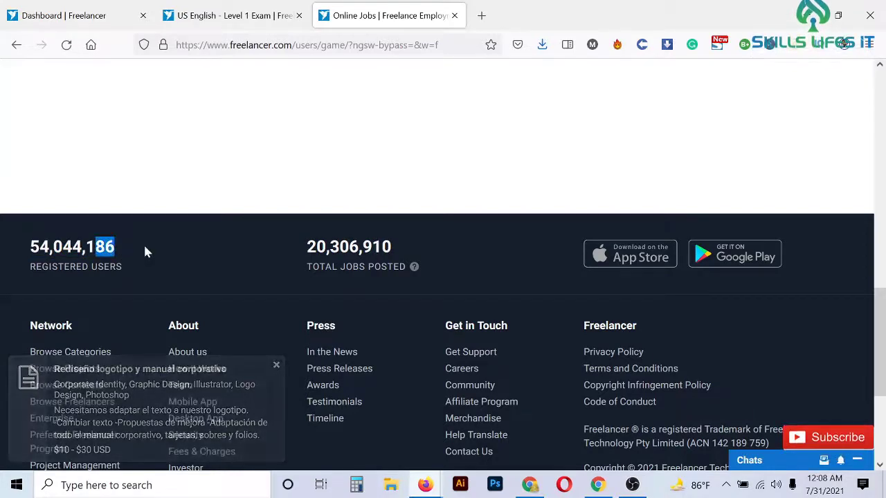
scroll(542, 313, up, 5)
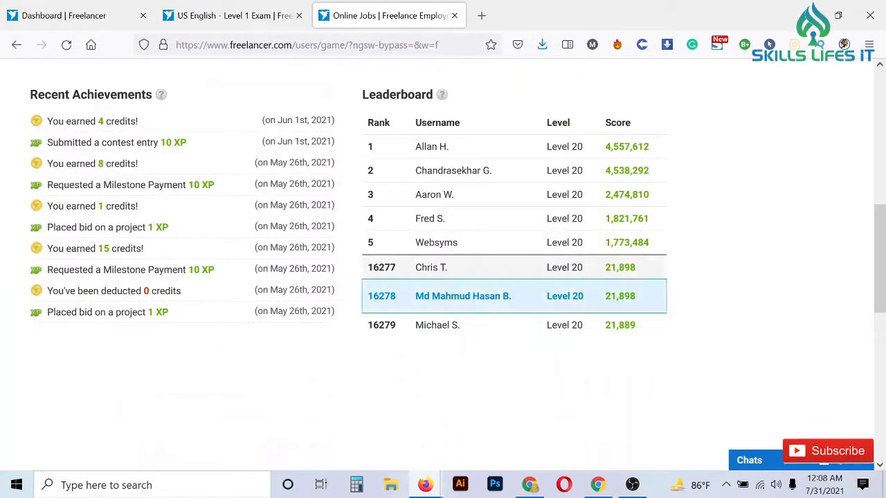
double_click(659, 274)
click(659, 274)
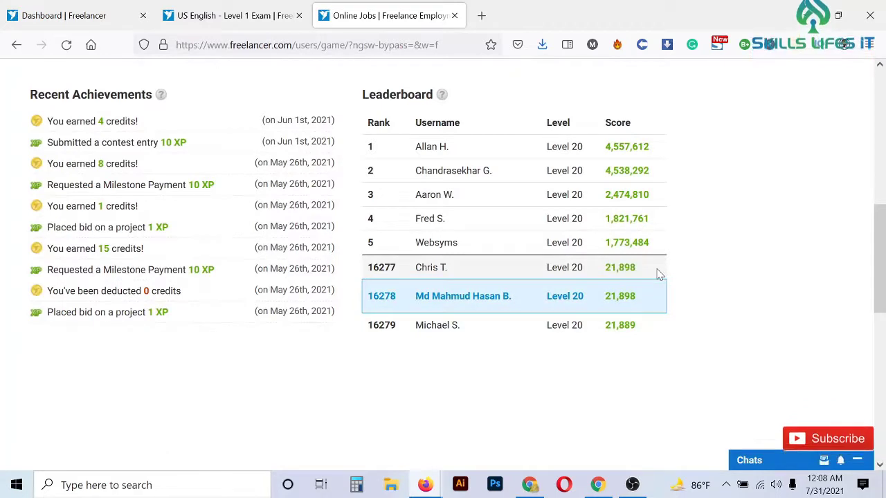
double_click(381, 296)
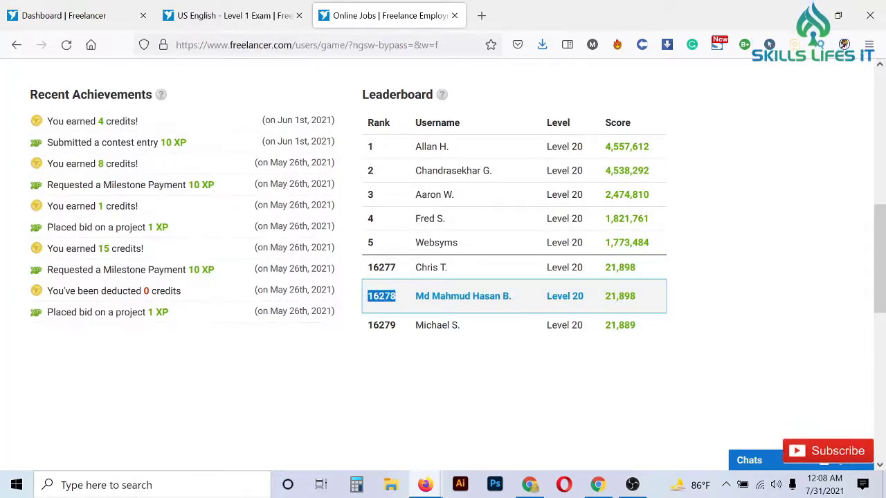
click(381, 296)
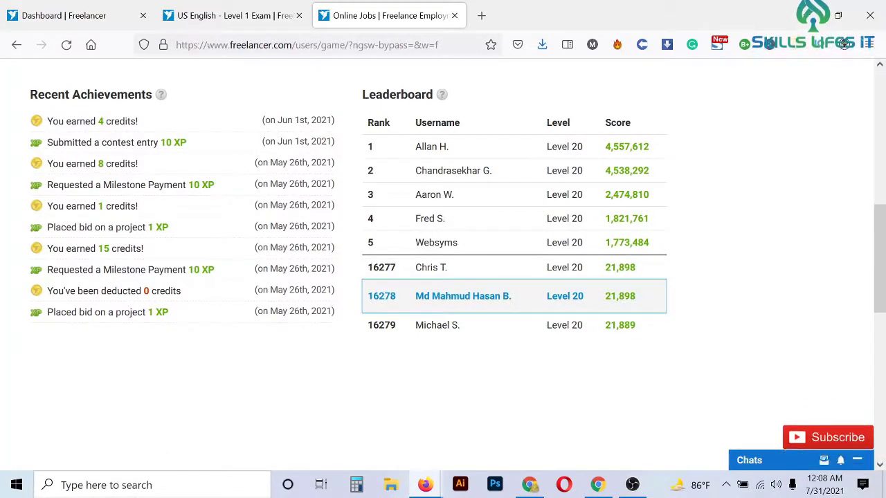
drag(367, 296, 395, 296)
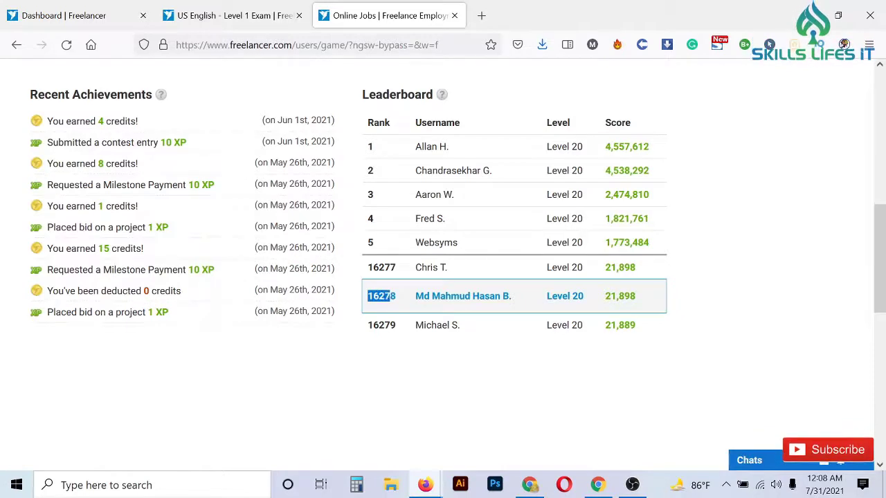
click(399, 301)
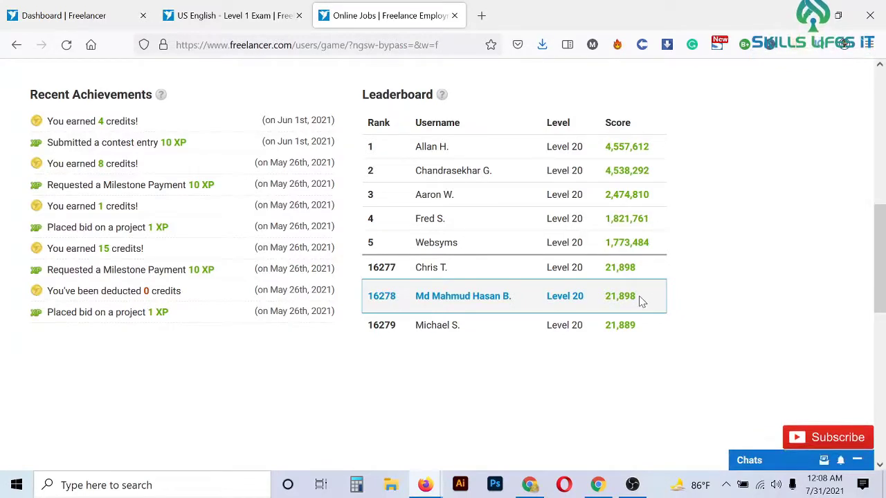
drag(630, 298, 602, 301)
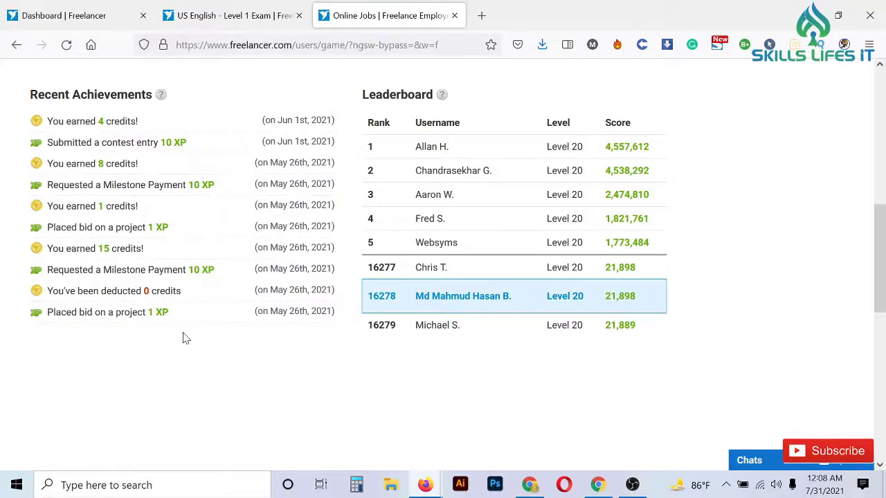
scroll(185, 338, up, 1)
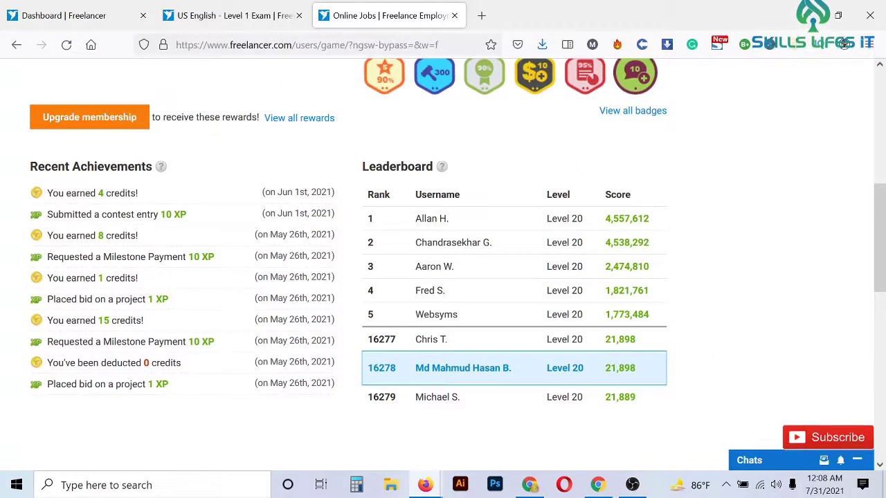
drag(97, 193, 156, 200)
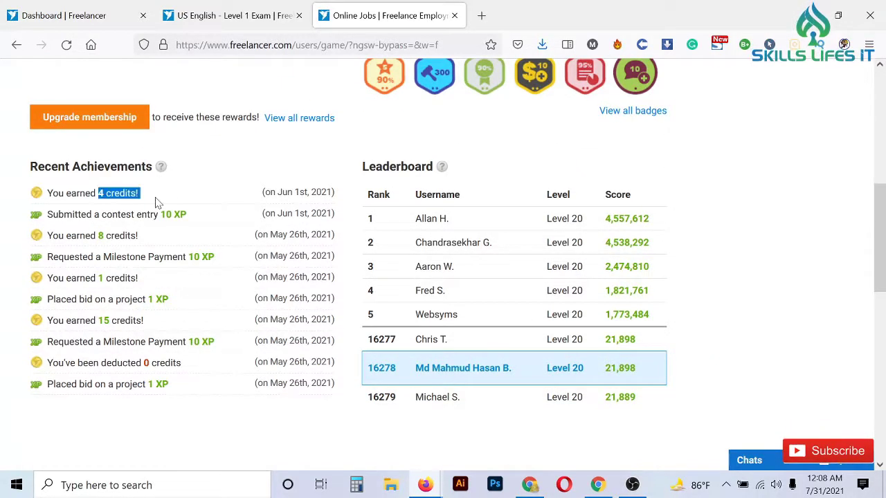
click(156, 202)
drag(98, 194, 142, 196)
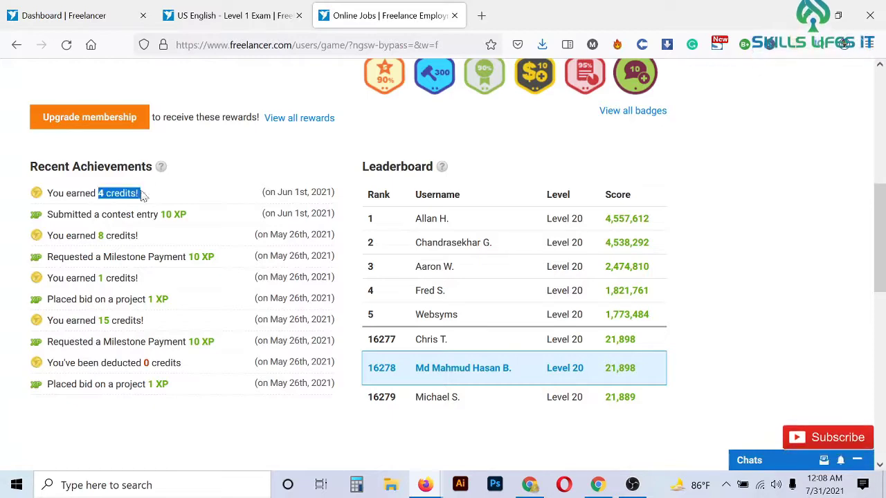
Return to the Rewards page and highlight the 10 XP and 8 credits! achievements
click(64, 15)
scroll(205, 208, down, 7)
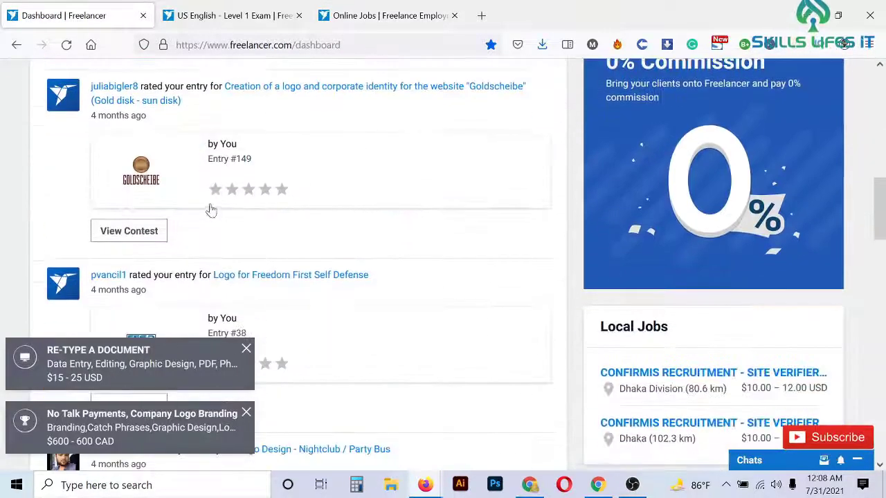
click(395, 8)
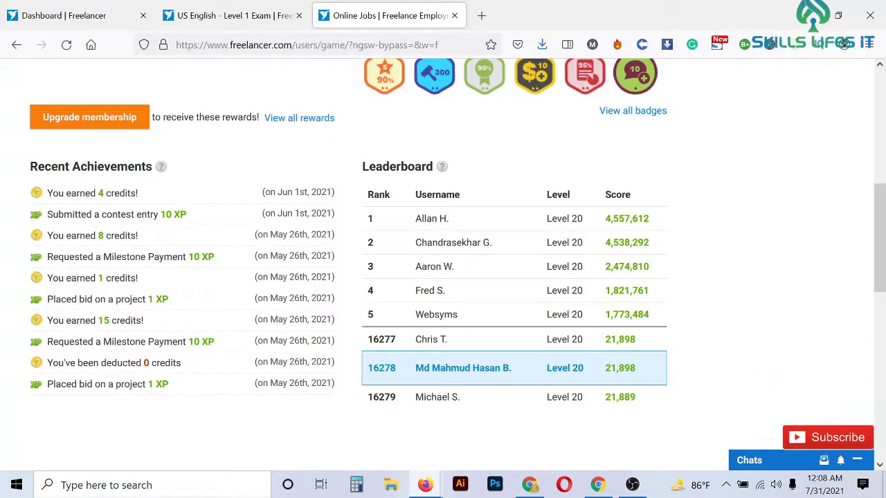
drag(160, 214, 219, 216)
click(194, 236)
drag(97, 236, 218, 257)
Glance at the dashboard again, then switch back to the Rewards and leaderboard page
scroll(217, 257, down, 2)
scroll(217, 257, up, 4)
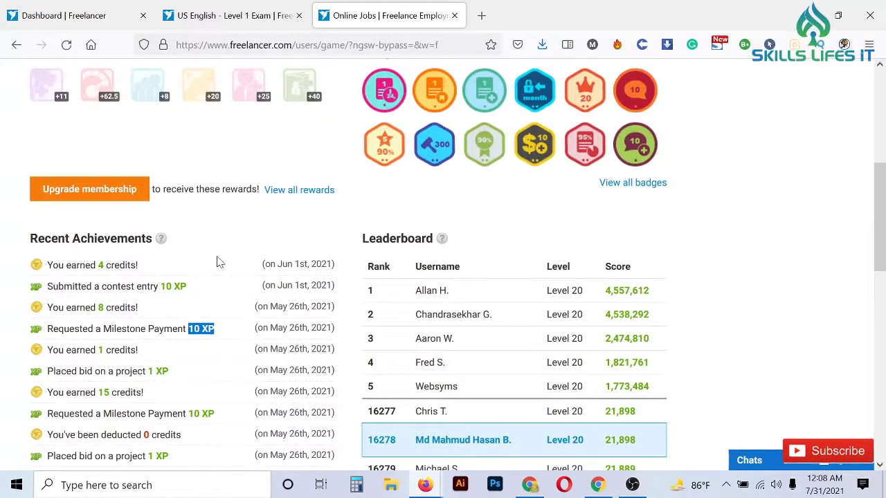
scroll(207, 266, down, 1)
click(77, 7)
scroll(223, 277, down, 4)
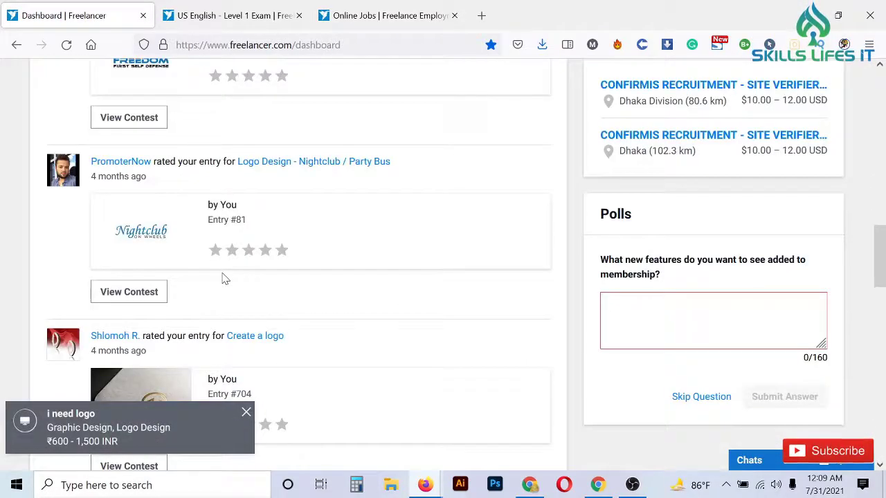
scroll(225, 278, down, 3)
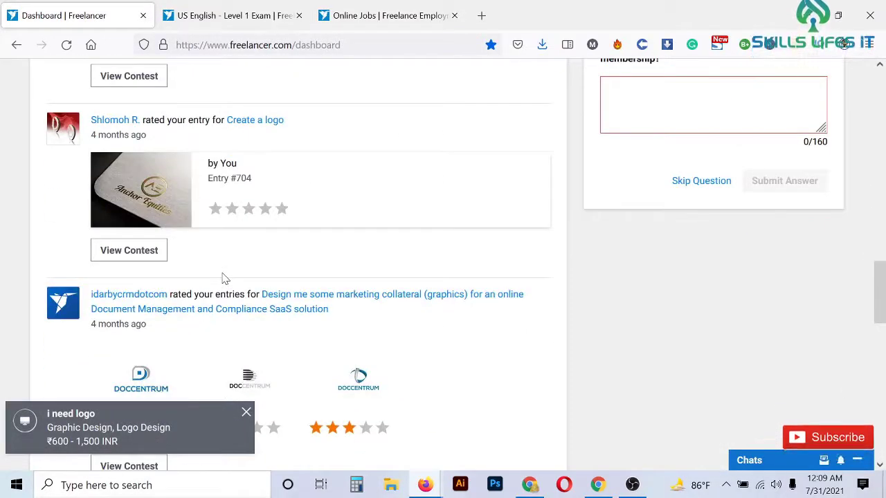
click(391, 14)
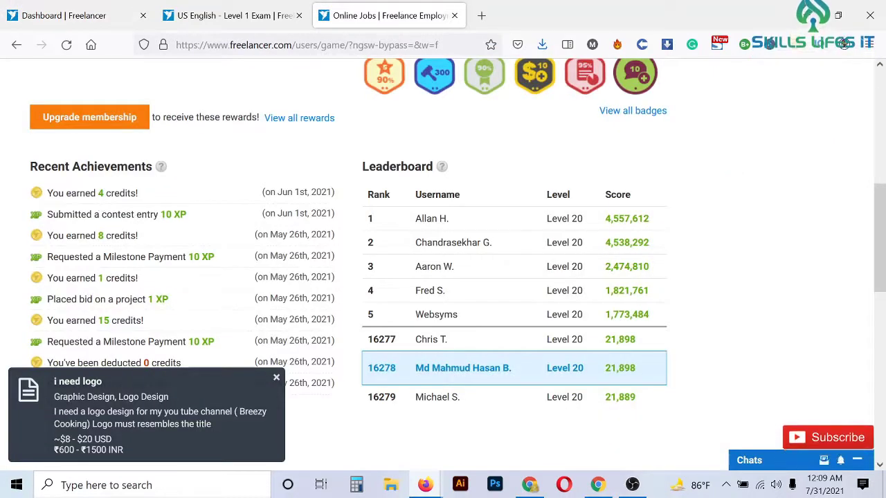
Highlight the XP earned for the contest entry among recent achievements
mouse_move(94, 193)
mouse_down()
mouse_move(139, 193)
mouse_move(208, 216)
mouse_up()
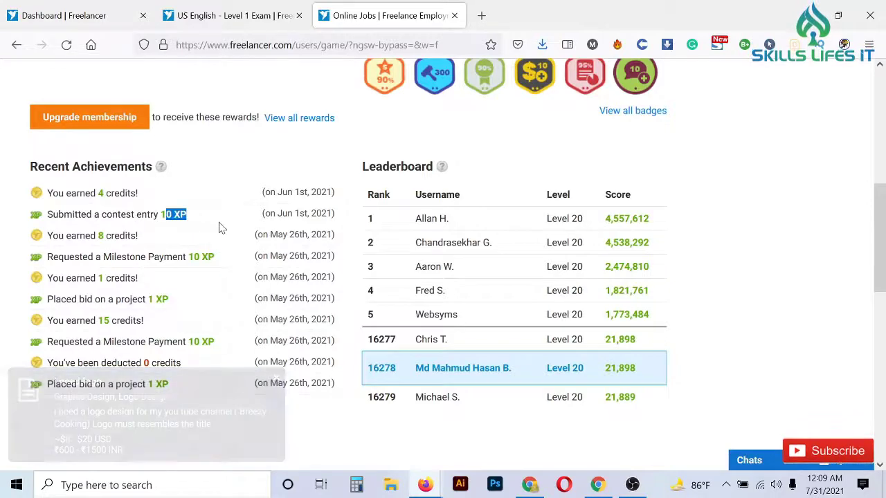
click(220, 228)
scroll(299, 206, up, 4)
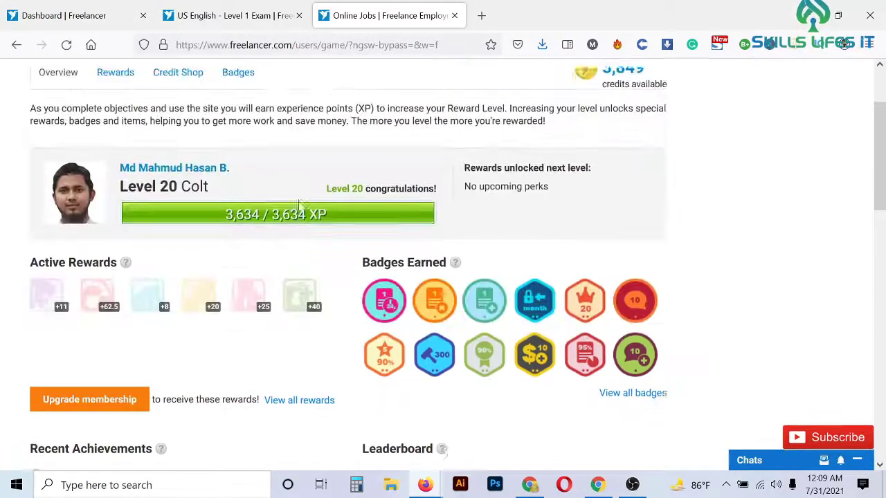
scroll(299, 205, up, 2)
scroll(509, 211, down, 5)
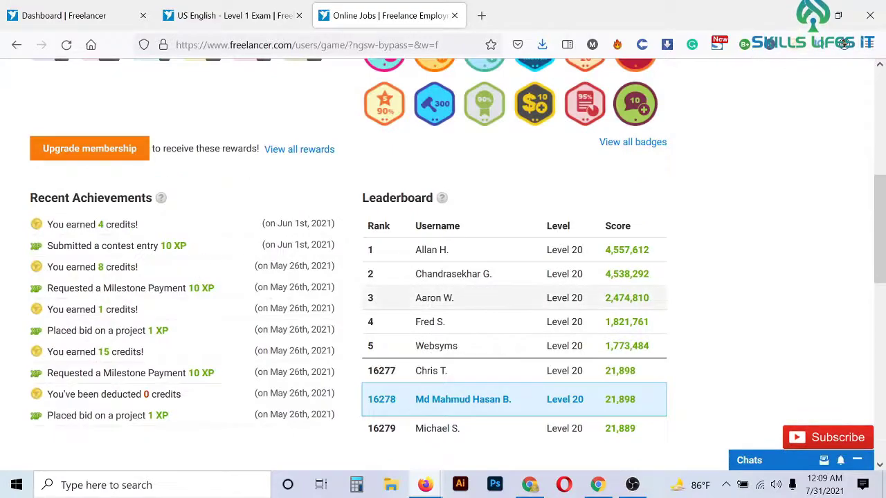
scroll(508, 212, up, 5)
Highlight the rewards overview text and the 3,849 credits available figure
triple_click(443, 404)
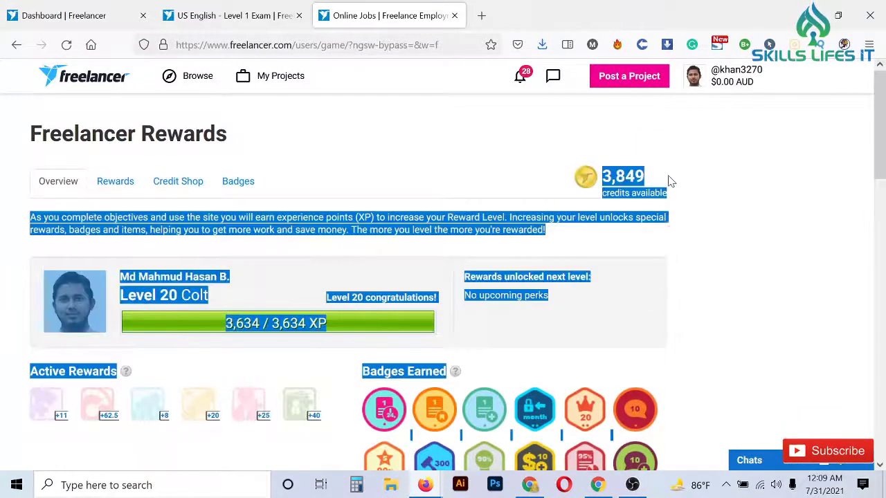
click(443, 404)
drag(651, 179, 629, 177)
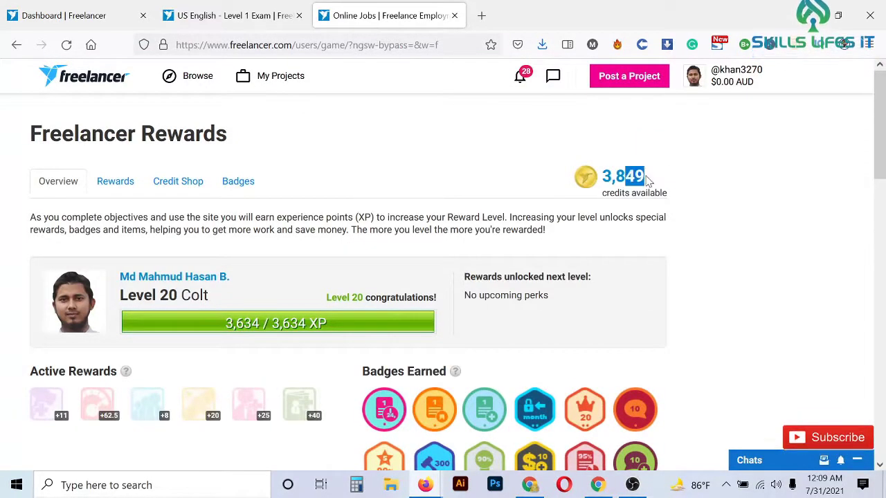
click(651, 180)
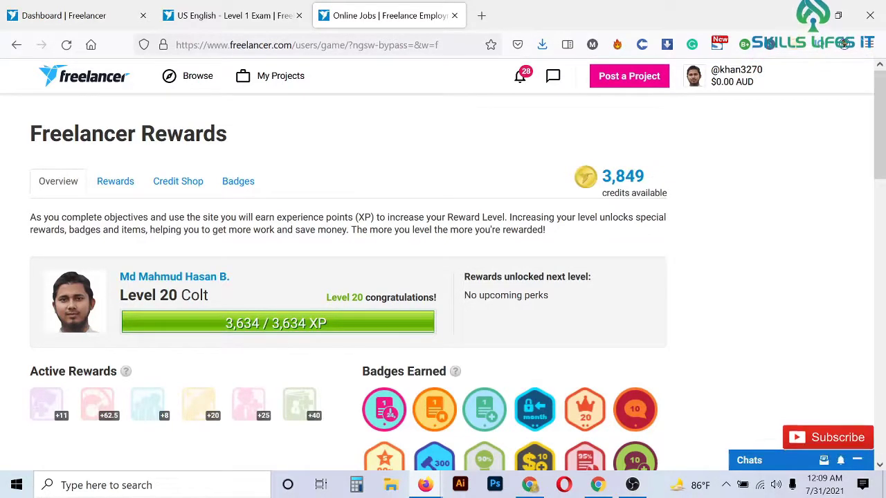
triple_click(692, 177)
click(688, 183)
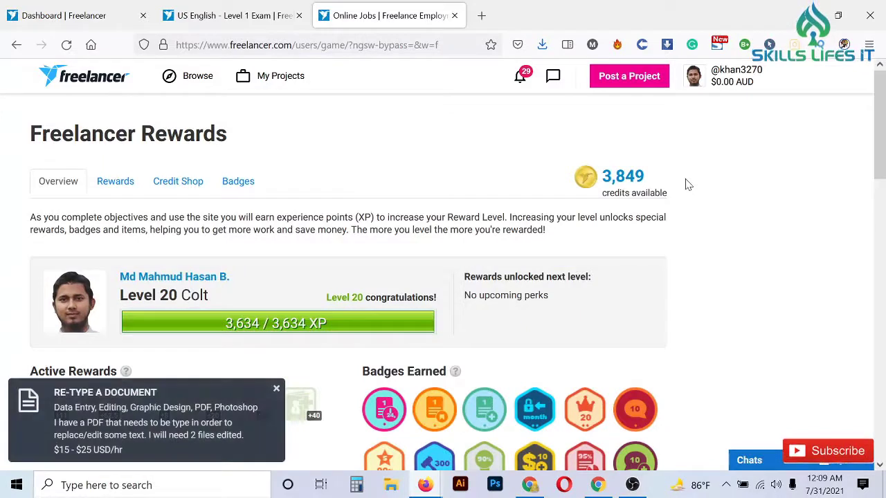
Open the Credit Shop and highlight the Highlight Bid Upgrade item and its 110-credit price
click(199, 187)
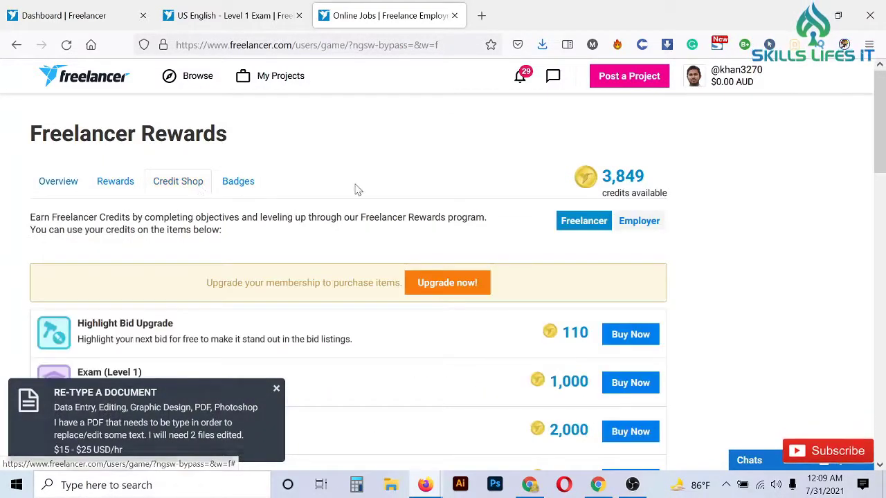
scroll(209, 185, down, 2)
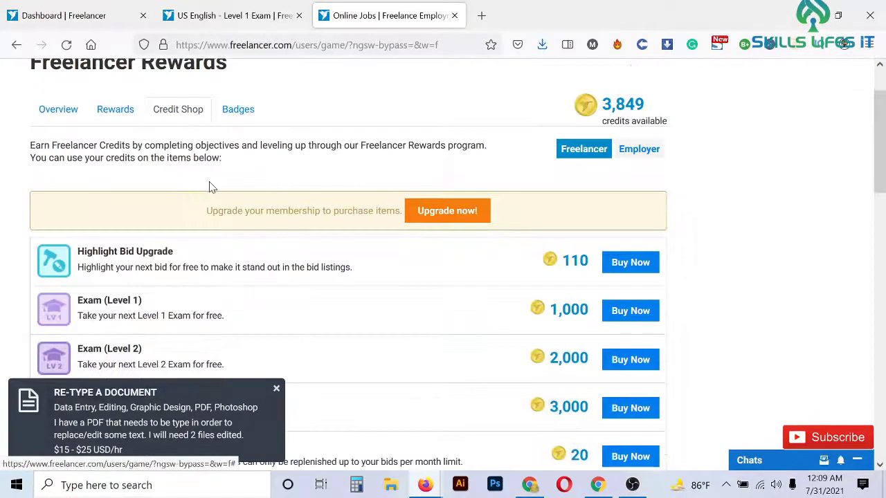
scroll(210, 185, down, 2)
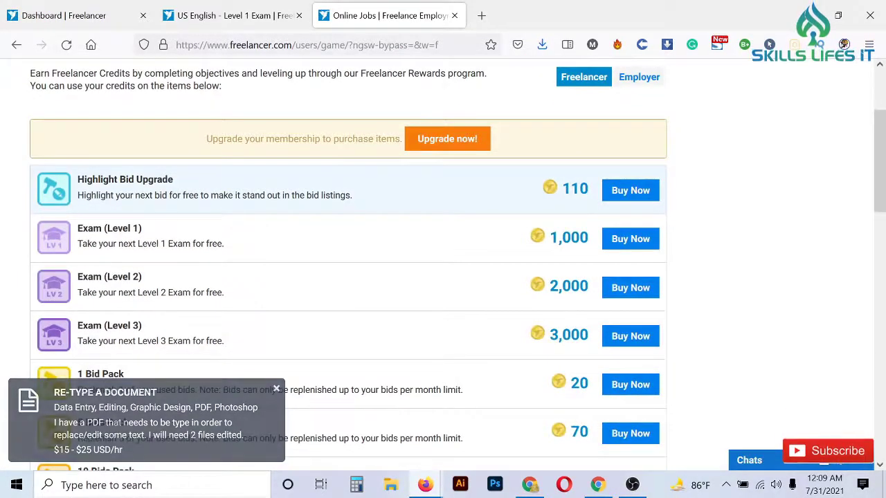
drag(84, 179, 118, 180)
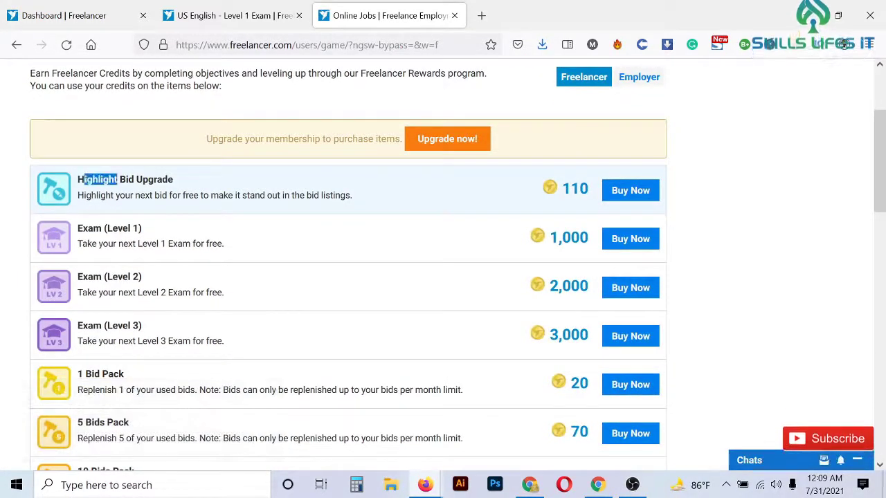
click(120, 191)
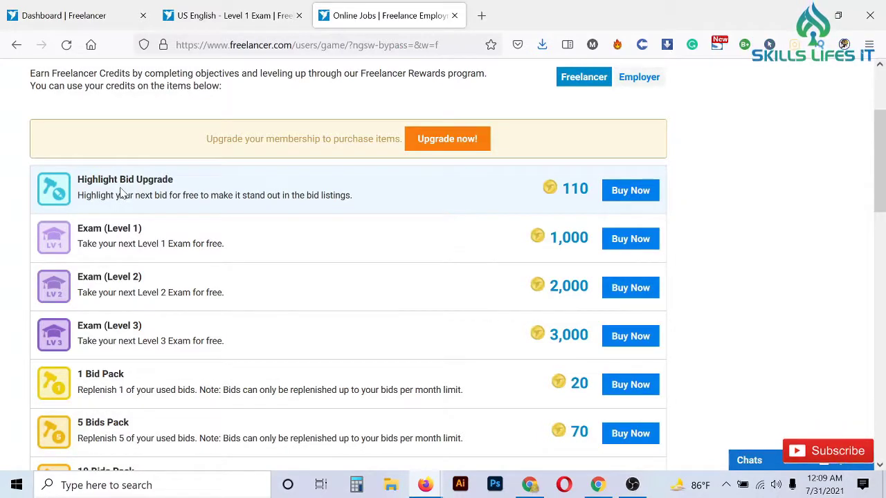
drag(126, 179, 167, 180)
click(168, 181)
drag(162, 179, 177, 179)
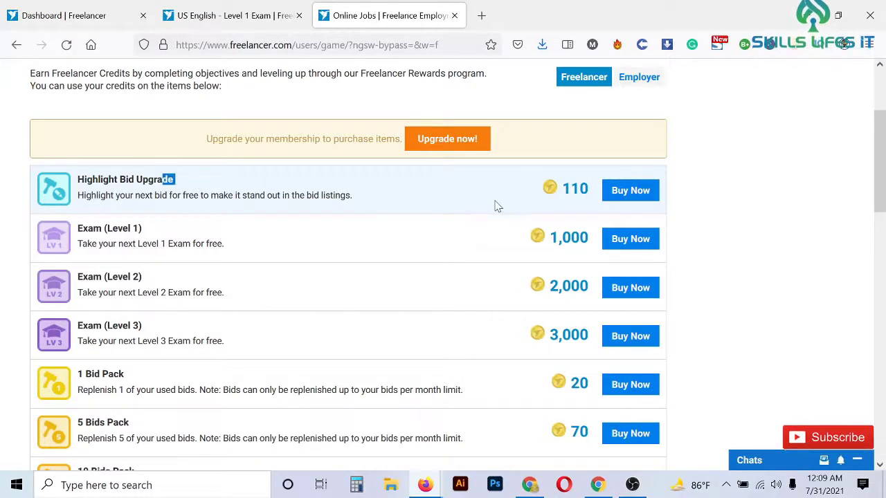
drag(559, 188, 592, 192)
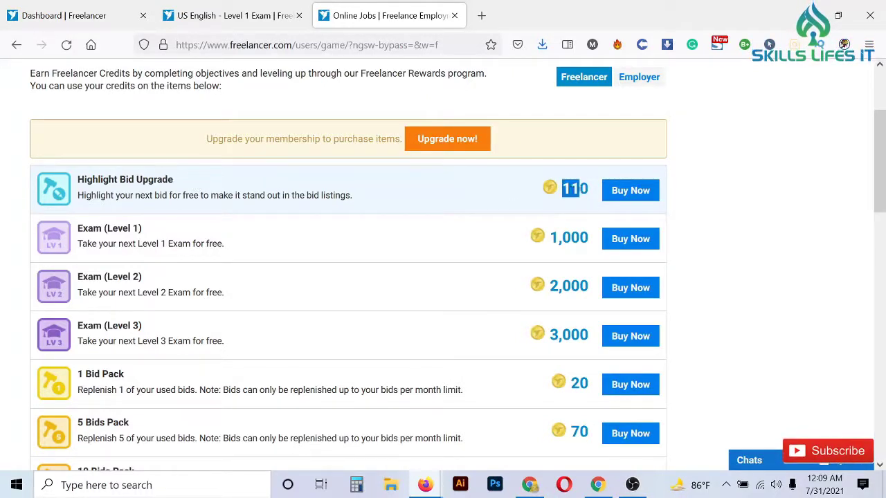
Highlight the Exam (Level 1) item title and its 1,000-credit price
scroll(592, 193, up, 3)
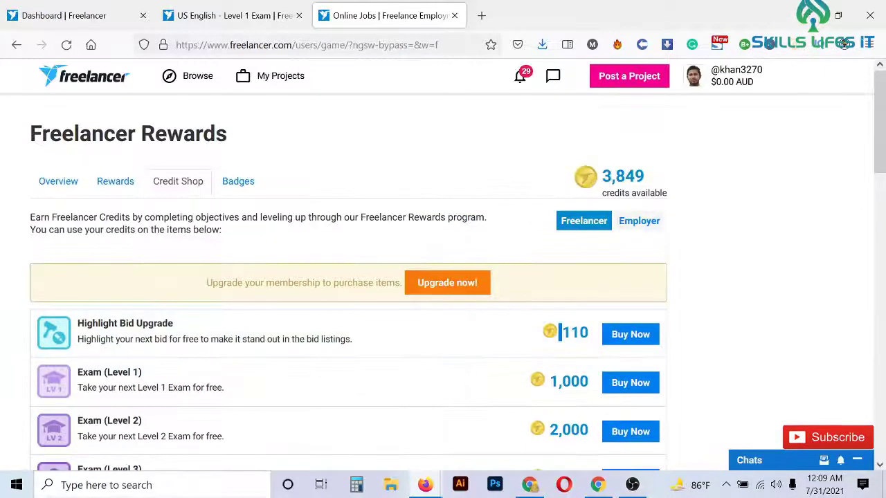
scroll(643, 201, down, 3)
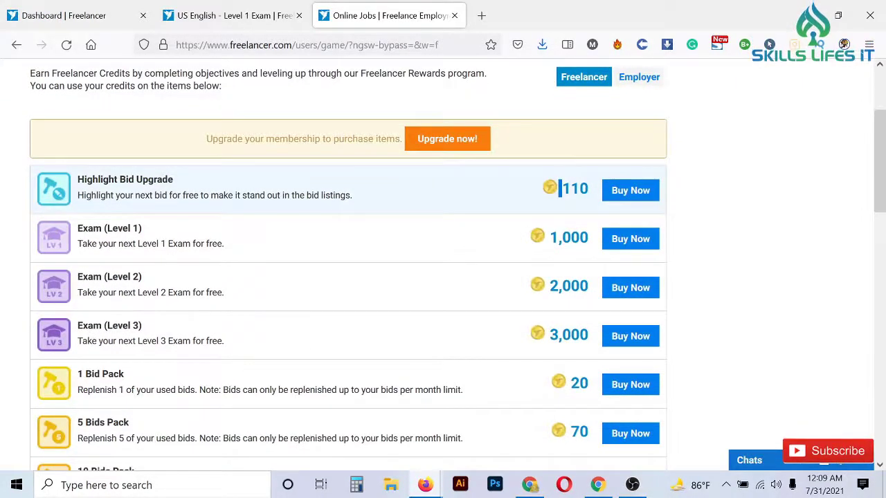
scroll(88, 187, down, 2)
drag(88, 156, 142, 156)
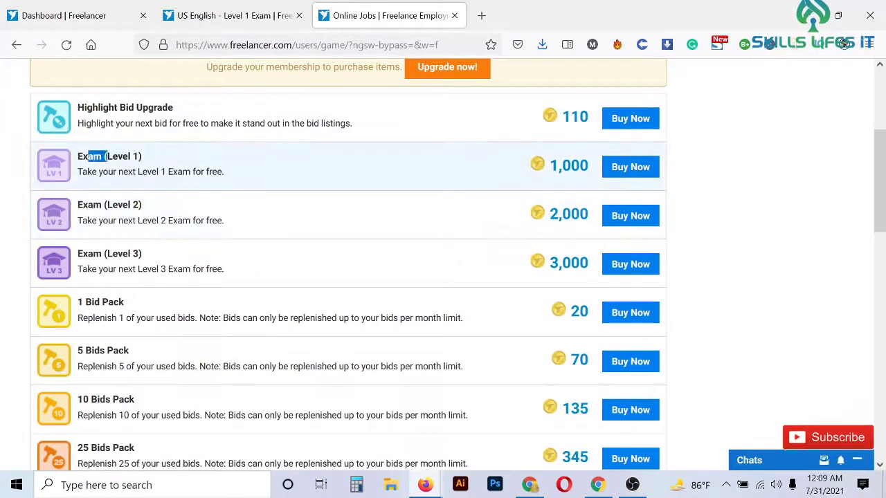
click(150, 168)
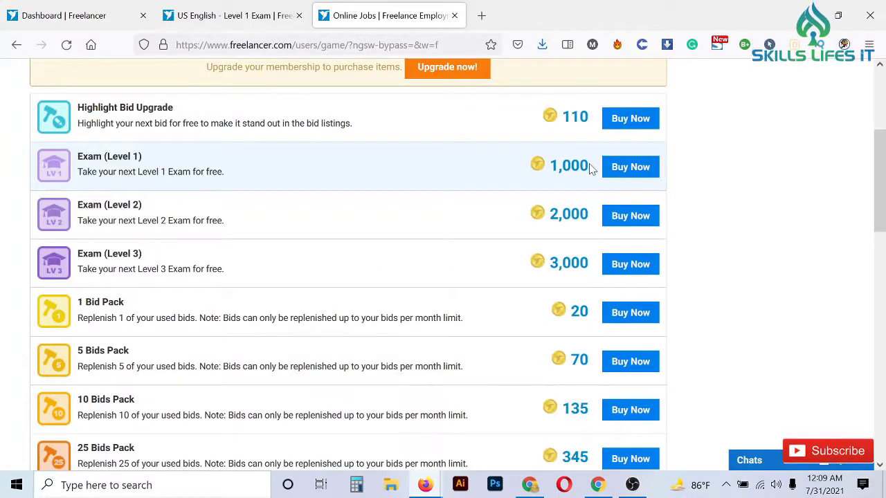
mouse_move(548, 165)
mouse_down()
mouse_move(592, 170)
mouse_move(583, 166)
mouse_up()
Reselect the complete 1,000-credit price of Exam (Level 1)
scroll(594, 175, up, 3)
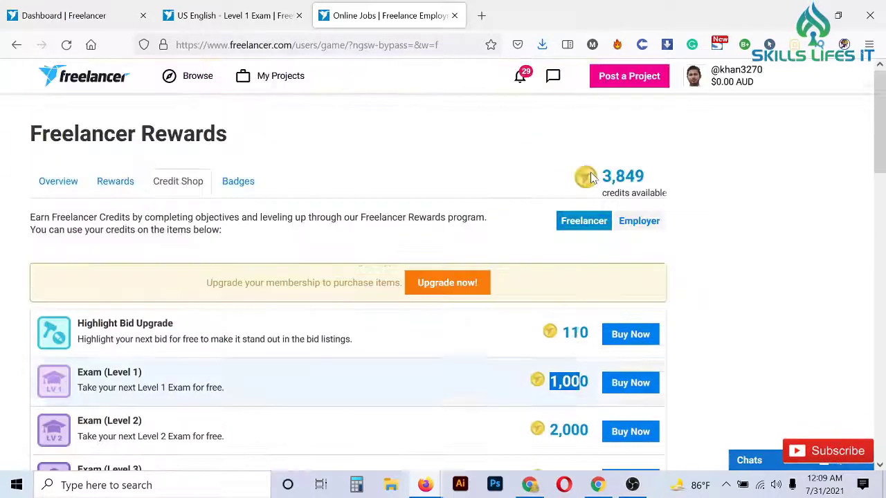
scroll(609, 167, down, 2)
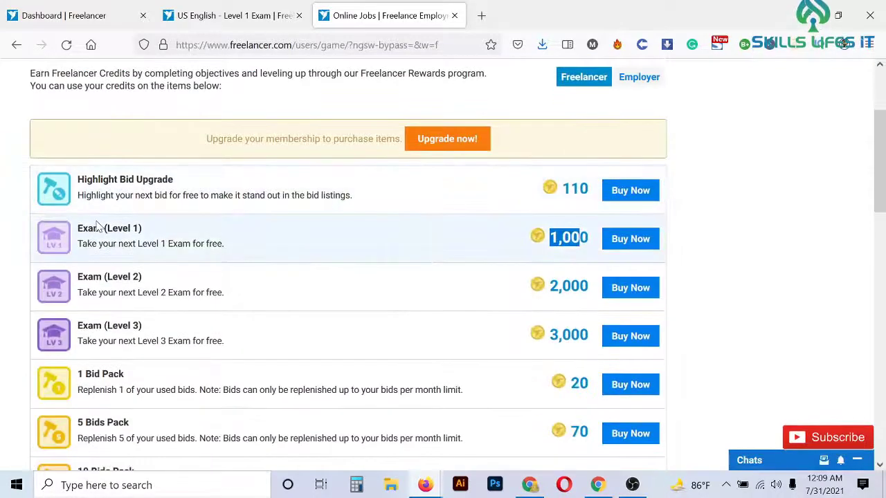
scroll(176, 221, up, 1)
scroll(605, 135, up, 1)
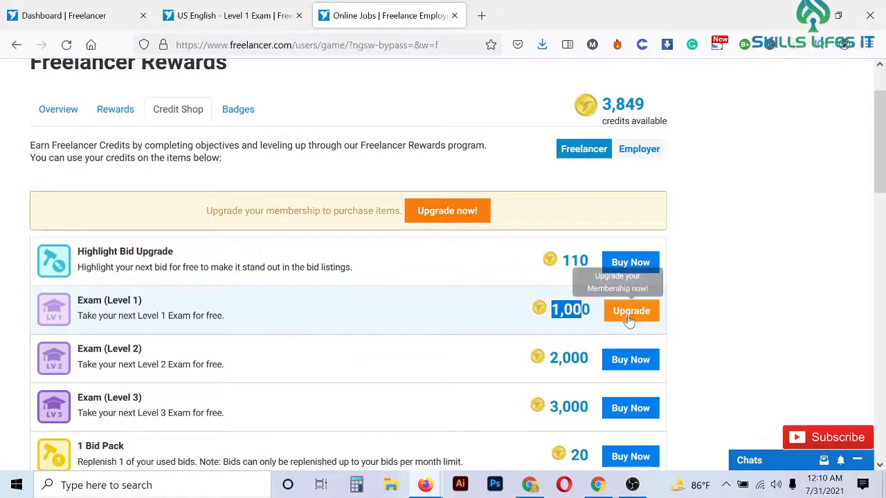
click(730, 295)
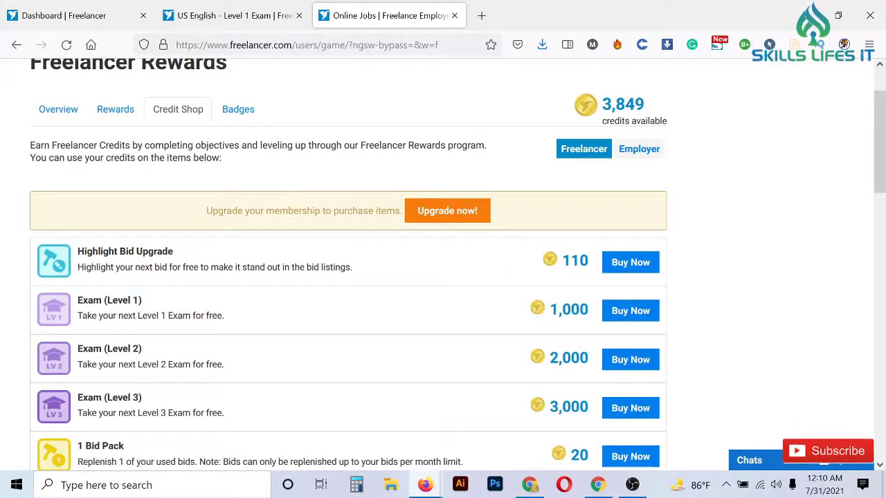
drag(547, 310, 558, 310)
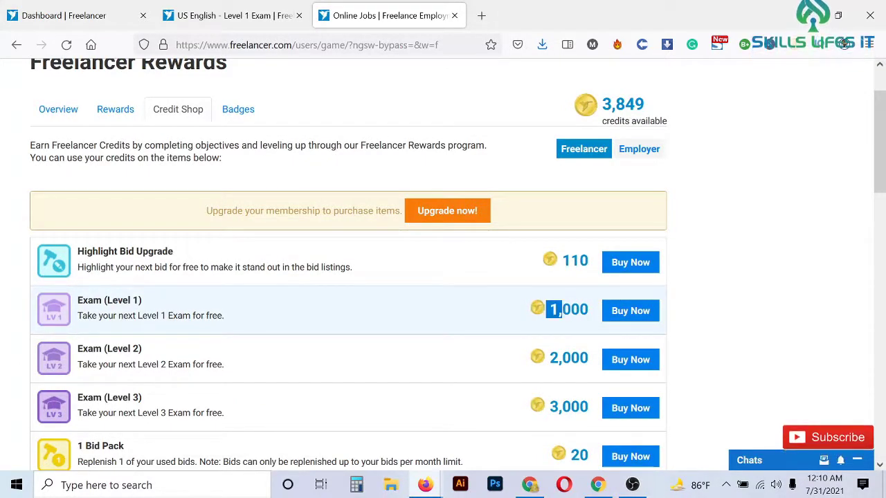
click(547, 310)
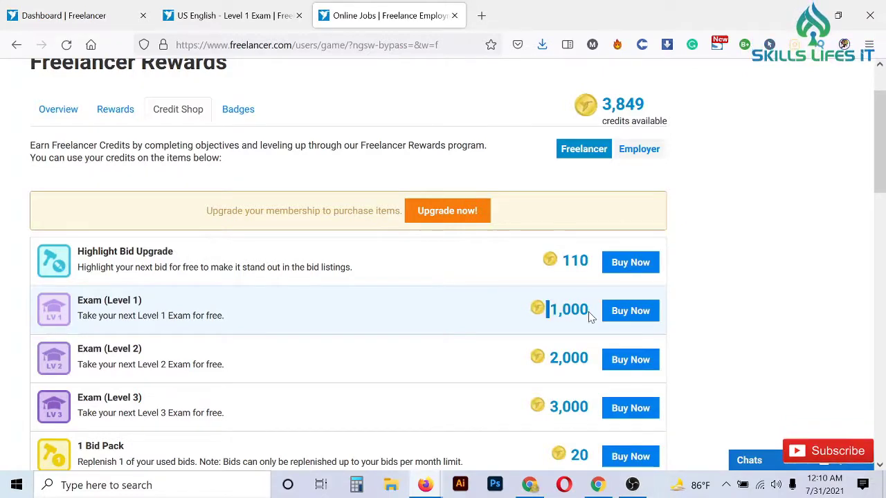
double_click(569, 310)
click(569, 309)
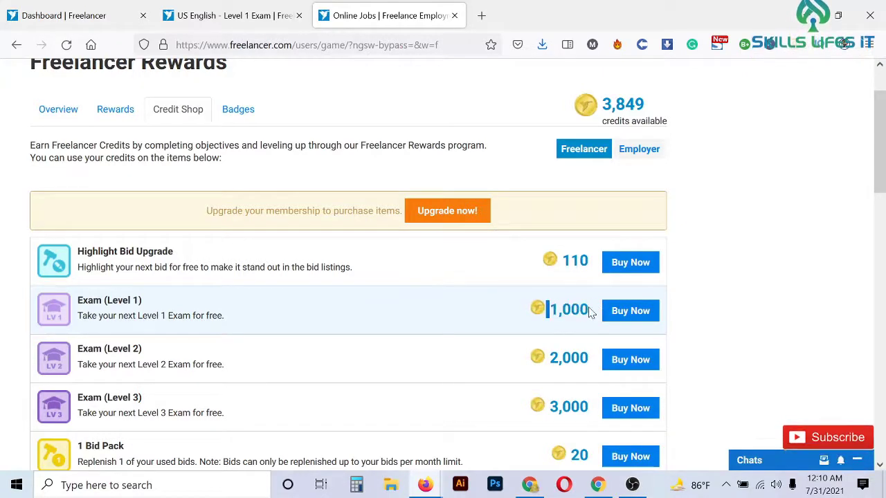
double_click(569, 309)
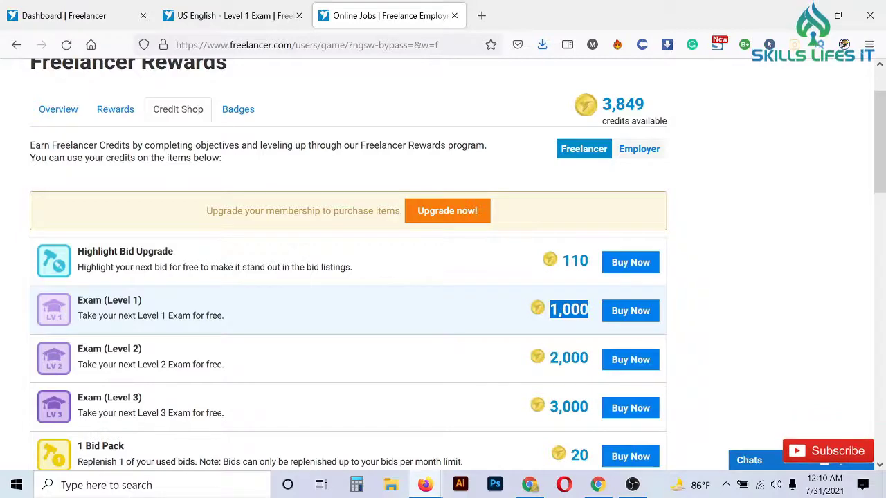
Highlight bid-pack prices: 20 for 1 Bid Pack, the 10 Bids Pack, and 2,100 for 200 Bids
scroll(585, 311, down, 1)
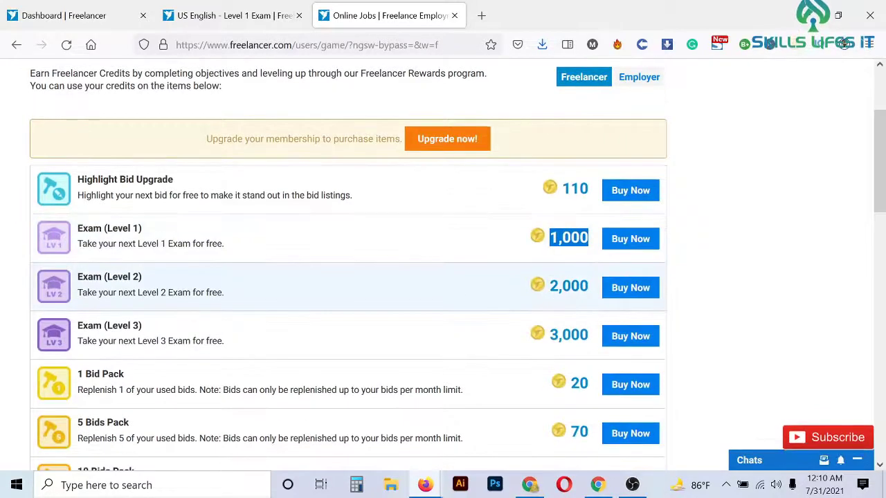
scroll(158, 279, down, 1)
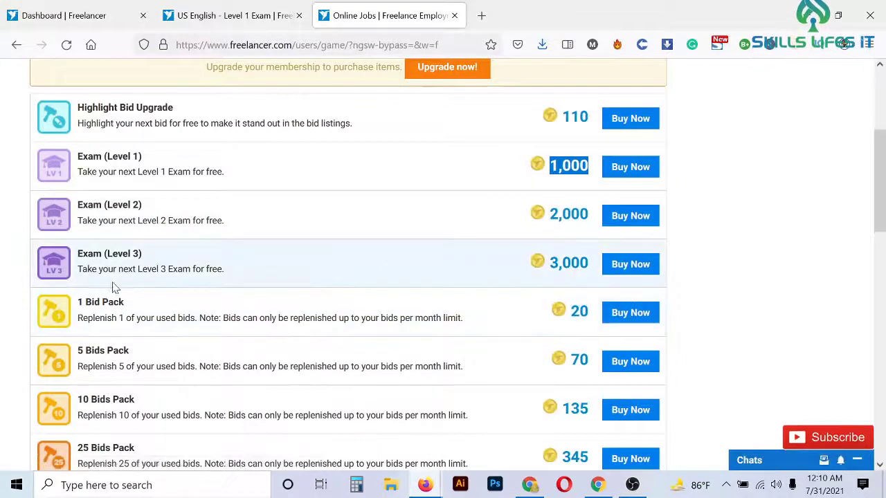
double_click(585, 313)
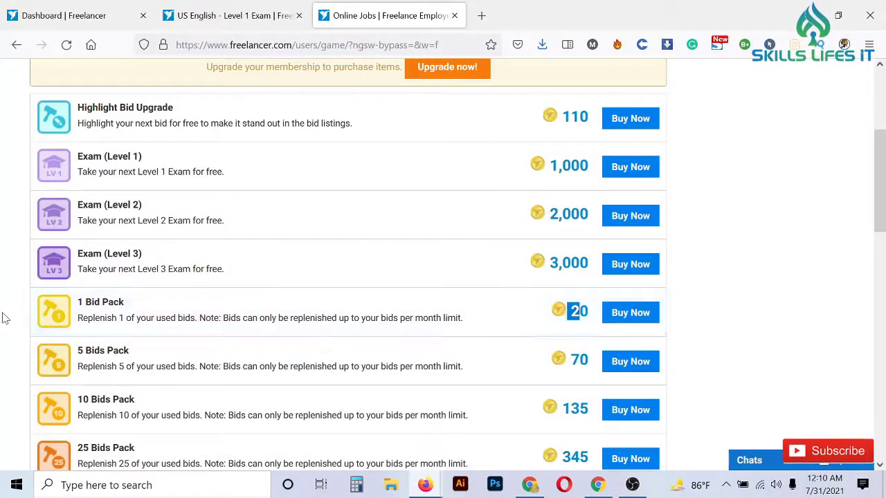
scroll(158, 304, down, 2)
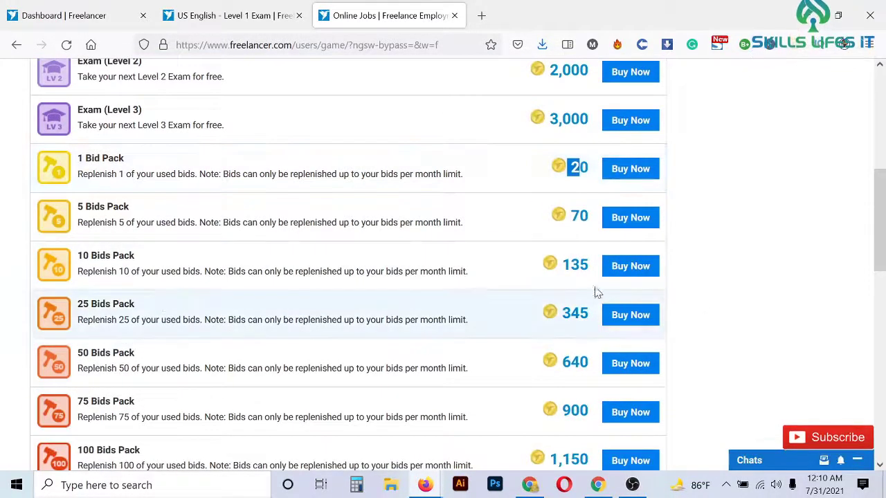
drag(572, 265, 560, 265)
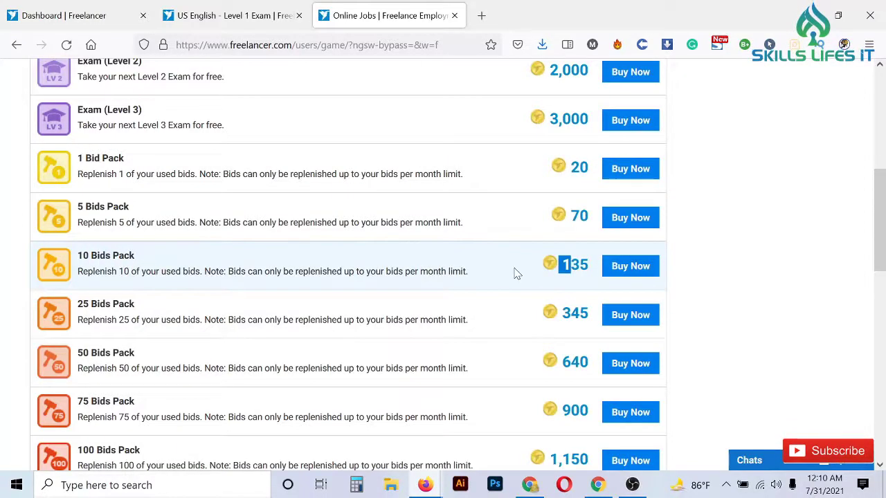
scroll(495, 279, down, 2)
scroll(496, 279, down, 1)
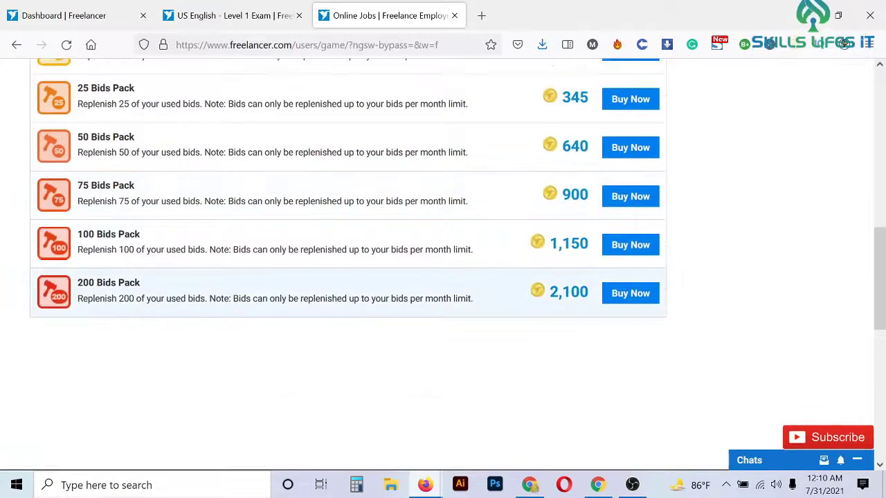
drag(547, 291, 589, 301)
click(592, 301)
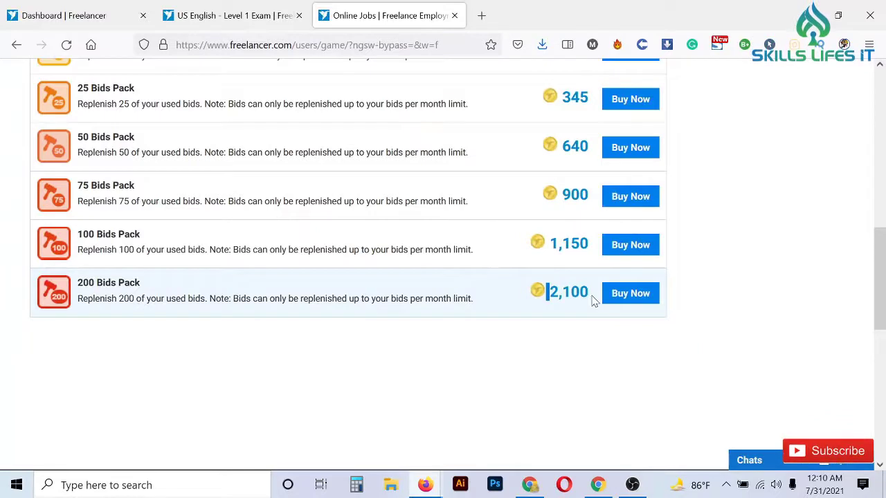
double_click(589, 293)
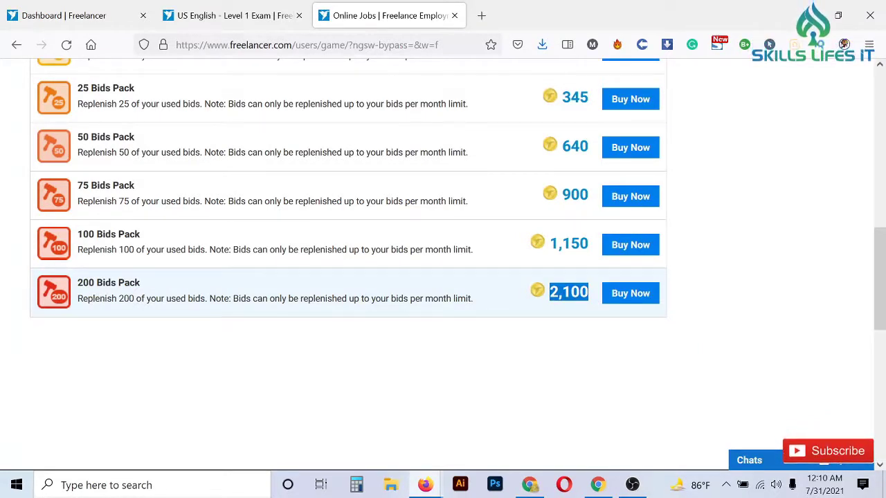
Highlight the 3,849 credits available at the top of the shop for comparison
scroll(443, 291, up, 2)
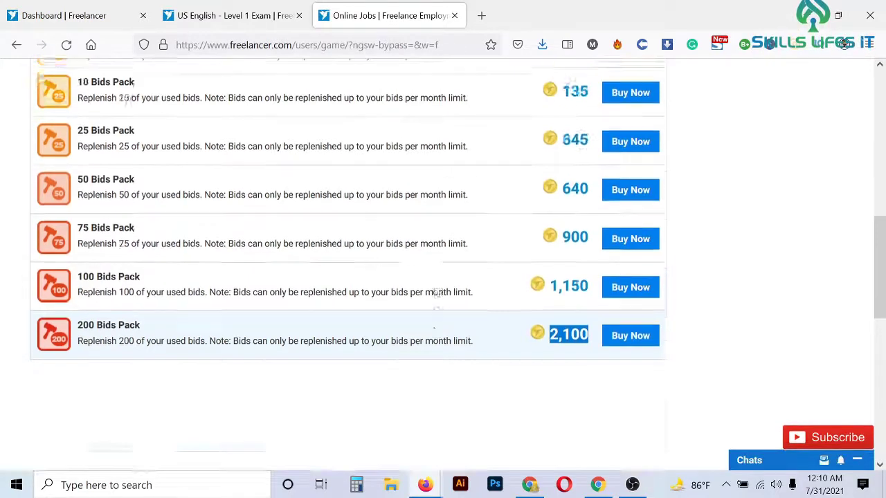
scroll(437, 291, up, 4)
scroll(438, 283, up, 1)
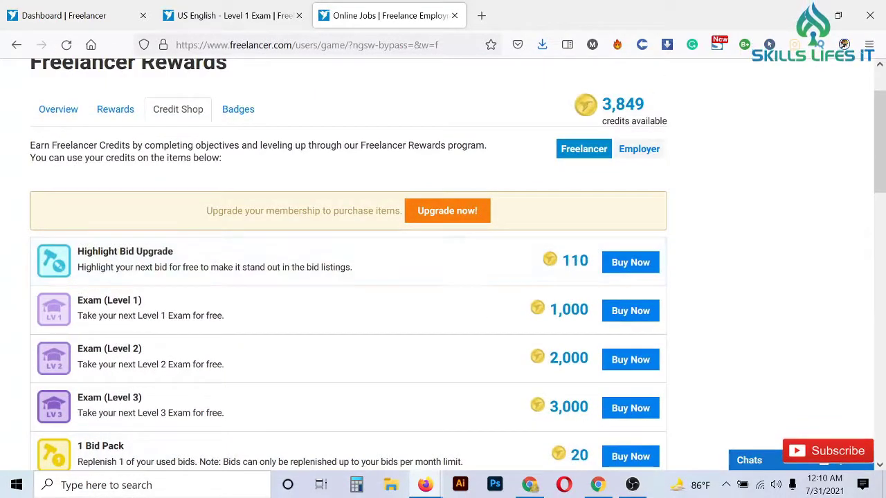
double_click(649, 108)
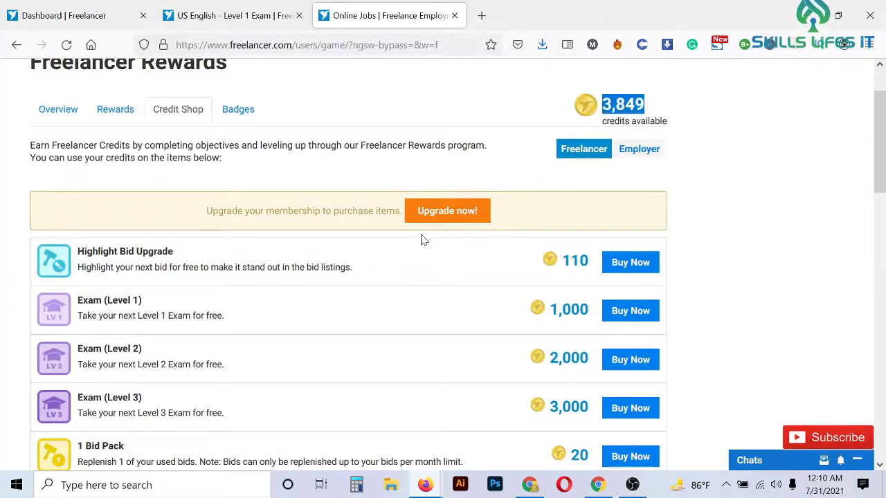
scroll(424, 240, down, 2)
scroll(420, 240, down, 4)
scroll(419, 239, down, 4)
scroll(420, 240, up, 6)
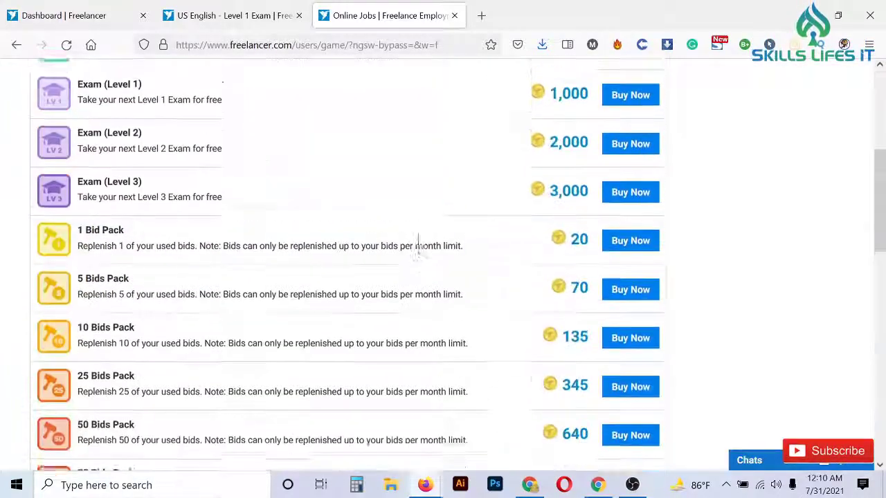
scroll(418, 246, up, 4)
View the Badges section of Freelancer Rewards, then go back to the Credit Shop items
click(238, 181)
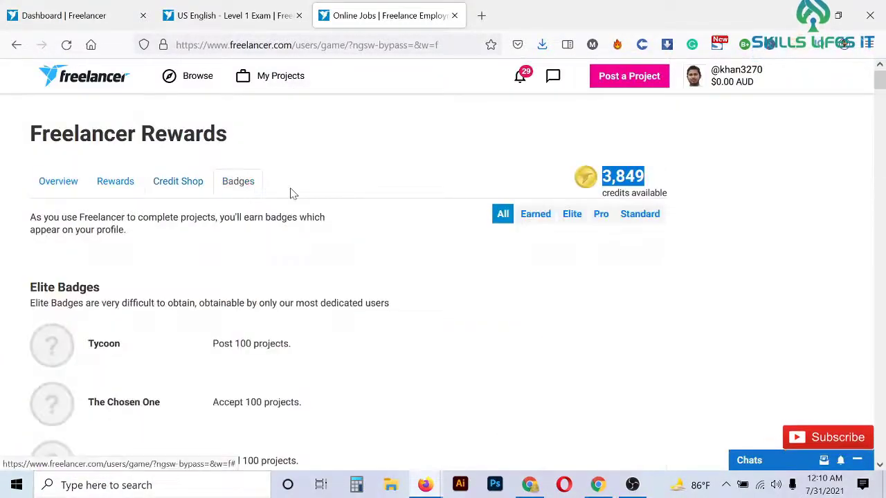
scroll(290, 192, down, 2)
scroll(291, 192, up, 2)
click(180, 190)
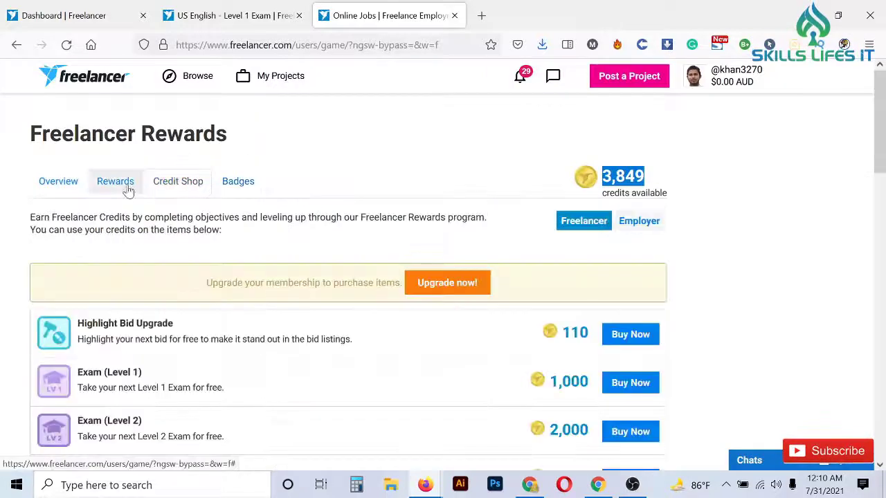
Browse the full Rewards benefits list
click(126, 188)
scroll(336, 249, down, 3)
scroll(336, 249, down, 5)
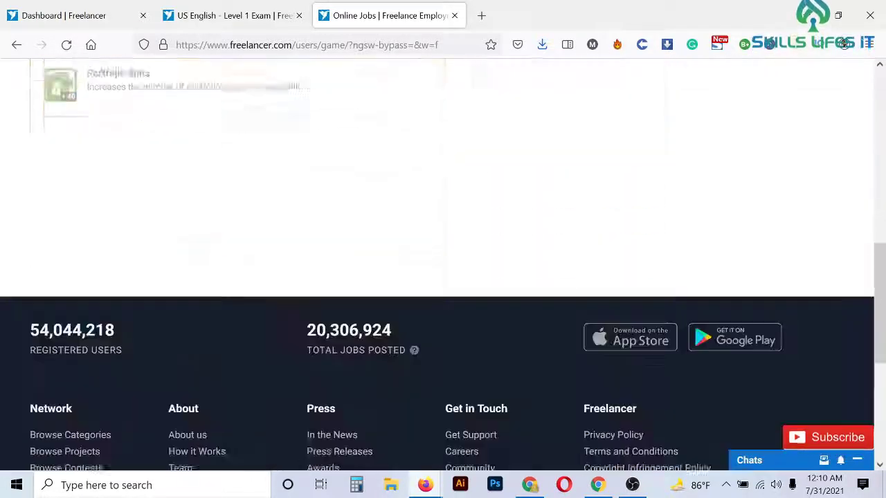
scroll(113, 212, up, 5)
scroll(113, 212, up, 2)
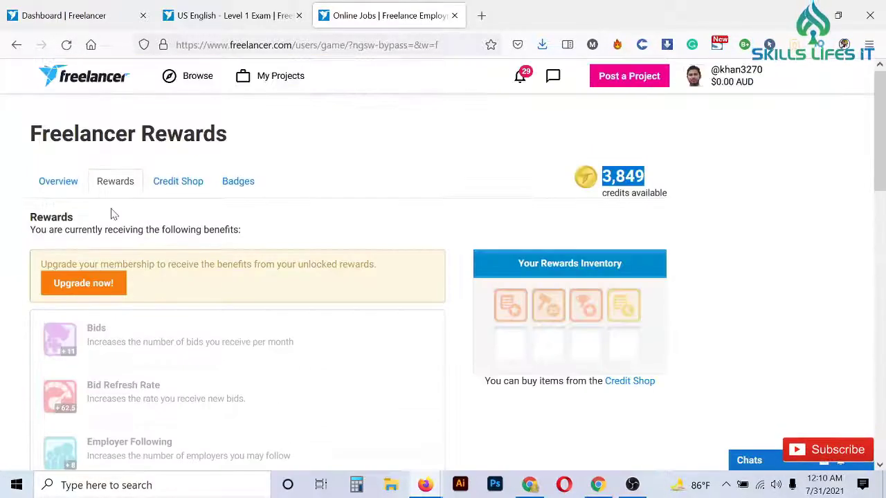
Review the Overview's Level 20 Colt status, 3,849 credits and twelve earned badges, including Perfectionist
click(58, 188)
scroll(395, 271, down, 3)
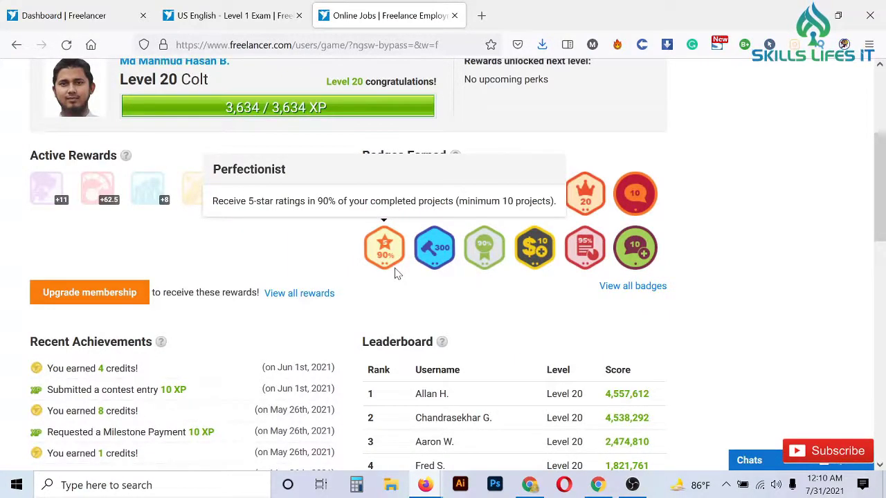
scroll(396, 272, up, 3)
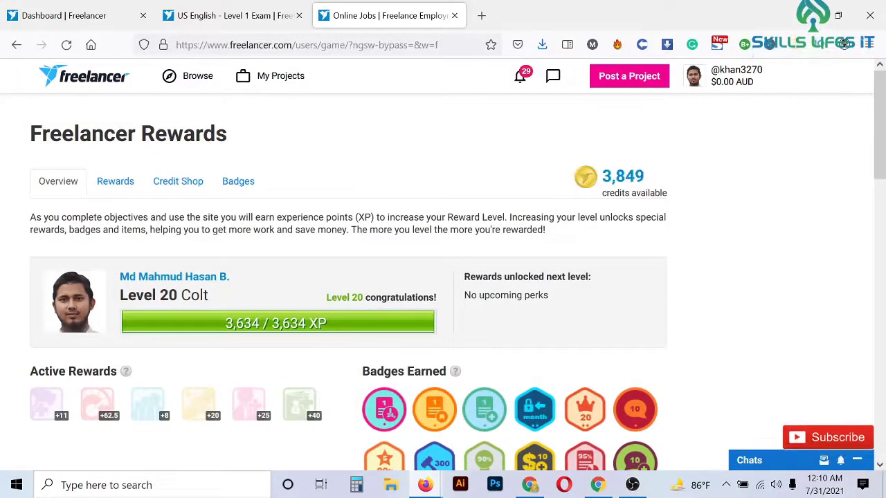
drag(601, 176, 668, 187)
click(669, 187)
scroll(472, 238, down, 3)
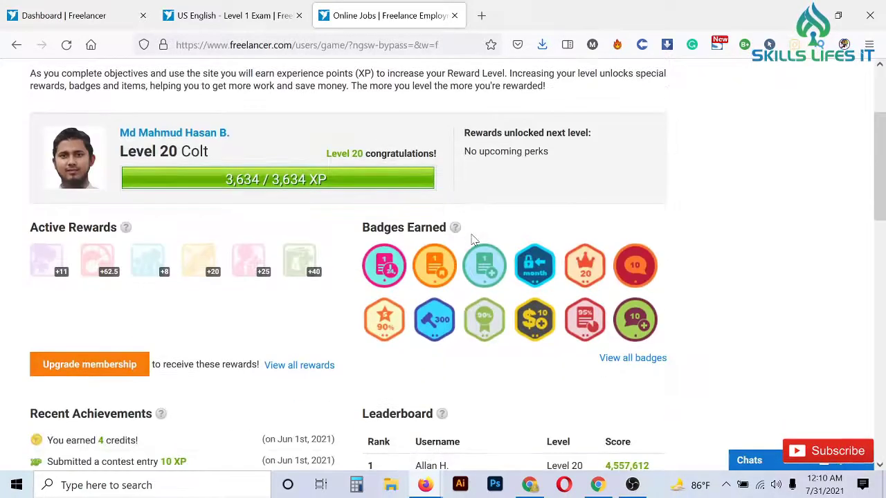
scroll(475, 239, down, 3)
scroll(474, 239, down, 2)
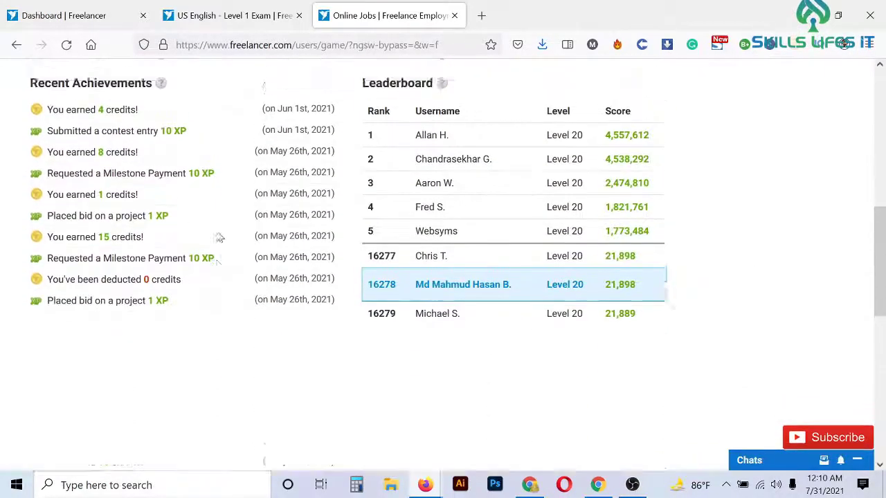
scroll(219, 238, up, 5)
scroll(558, 258, up, 3)
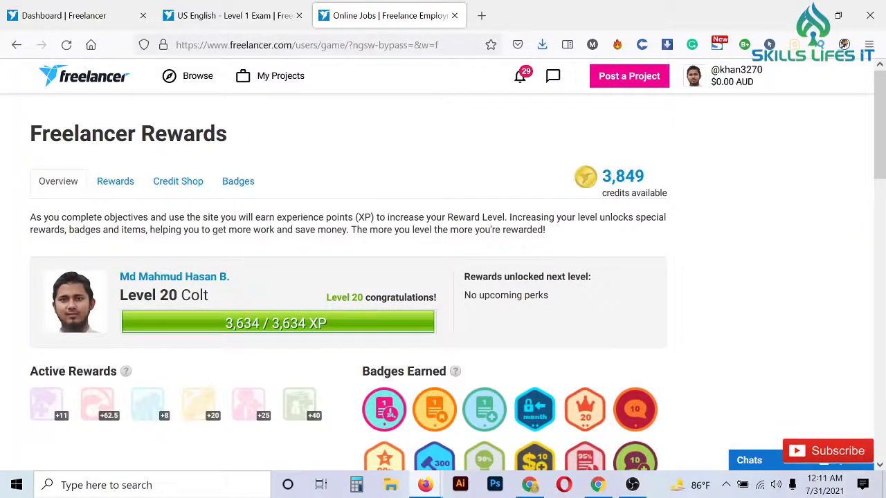
Flip between the US English exam, Dashboard and Rewards tabs, then bring up the Browse search and tools panel
click(229, 15)
click(359, 7)
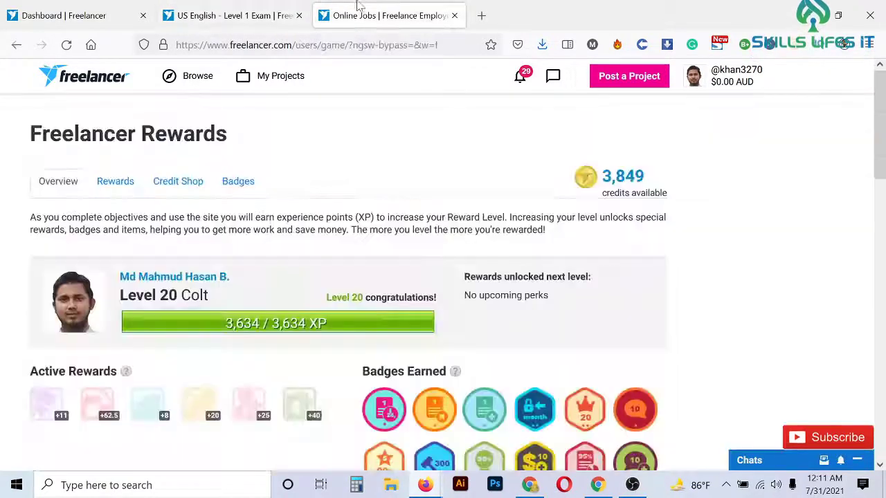
click(111, 8)
click(274, 8)
click(387, 7)
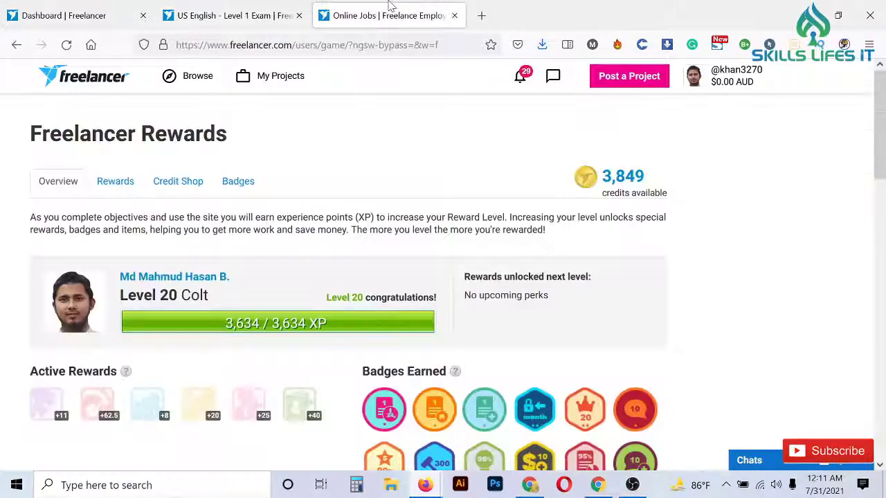
click(196, 76)
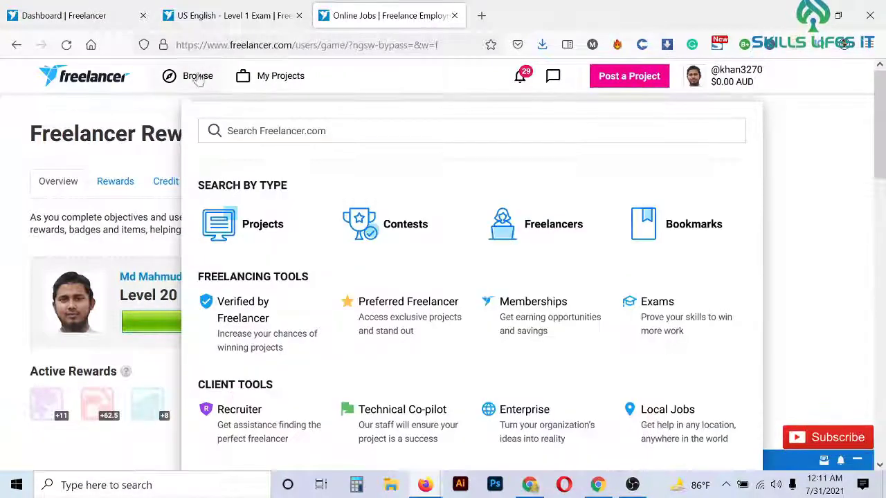
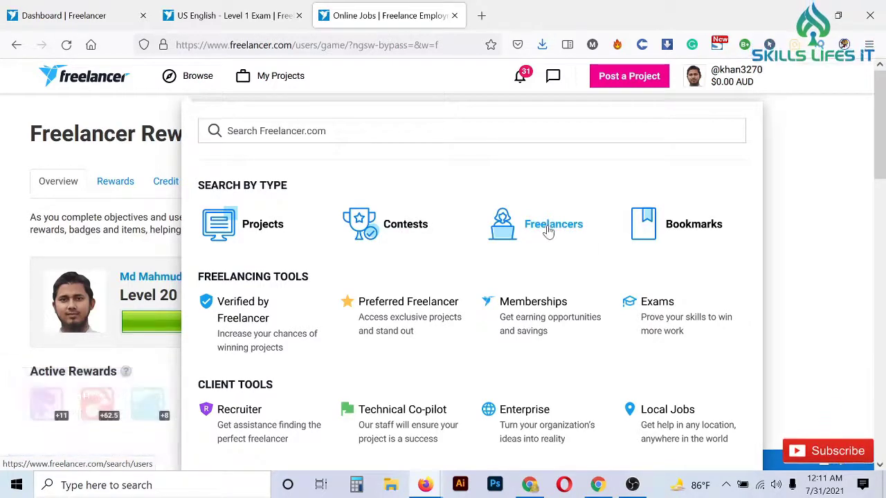
Scroll the explore menu, then bring up the My Projects recent projects list
scroll(549, 232, down, 2)
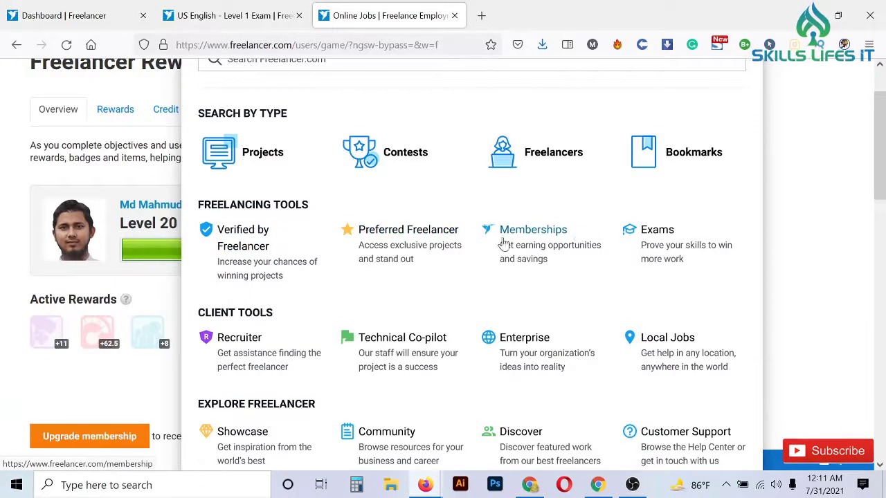
scroll(495, 289, down, 2)
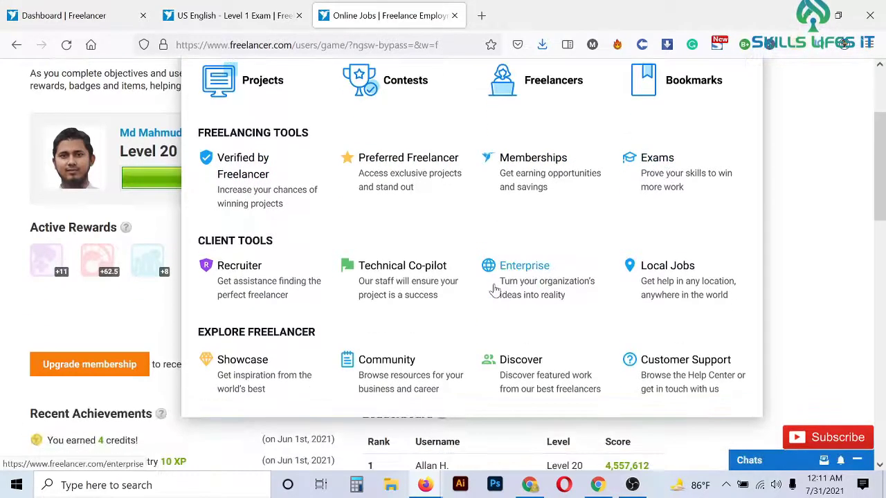
scroll(350, 260, up, 4)
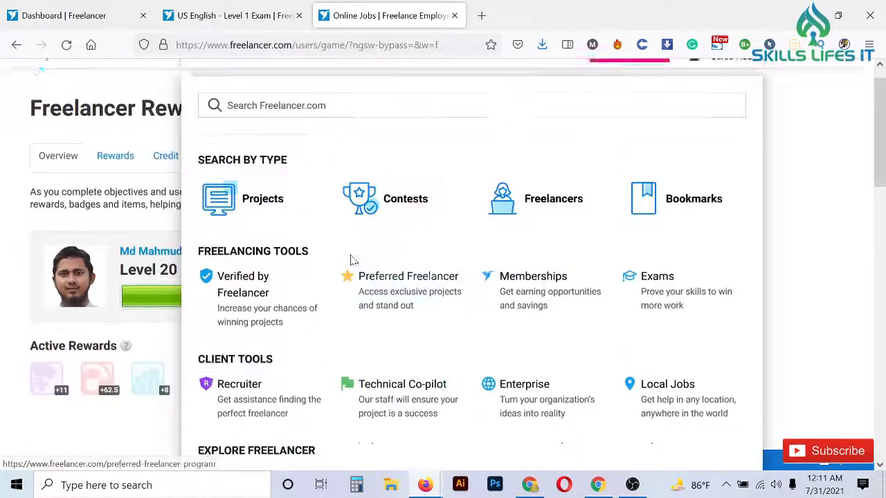
click(269, 83)
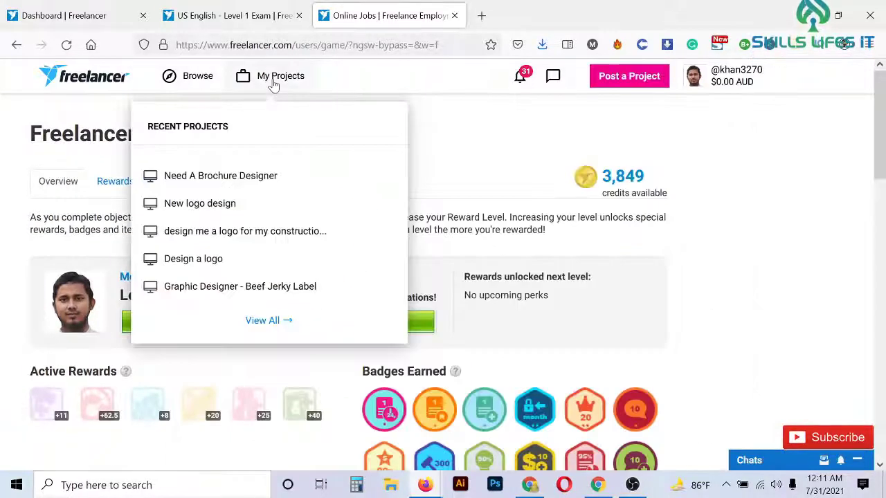
Open the full Projects and Contests page and show Current Work with 'Need A Brochure Designer'
click(263, 322)
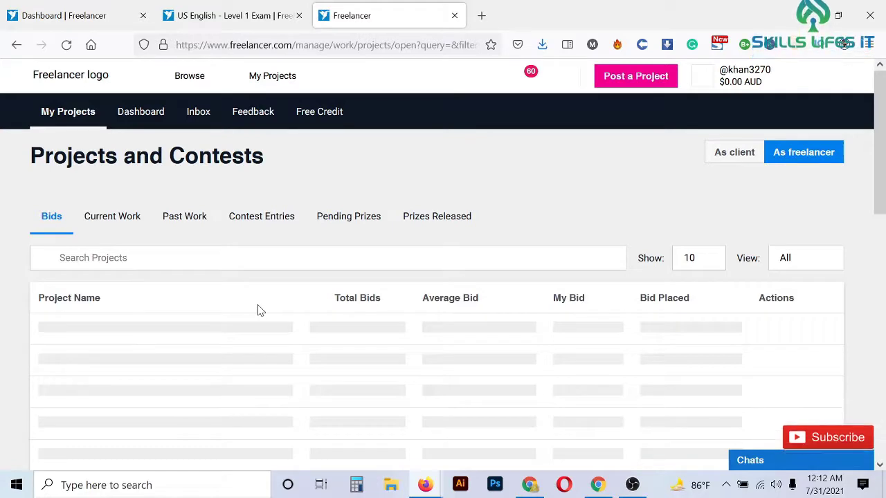
scroll(258, 310, down, 2)
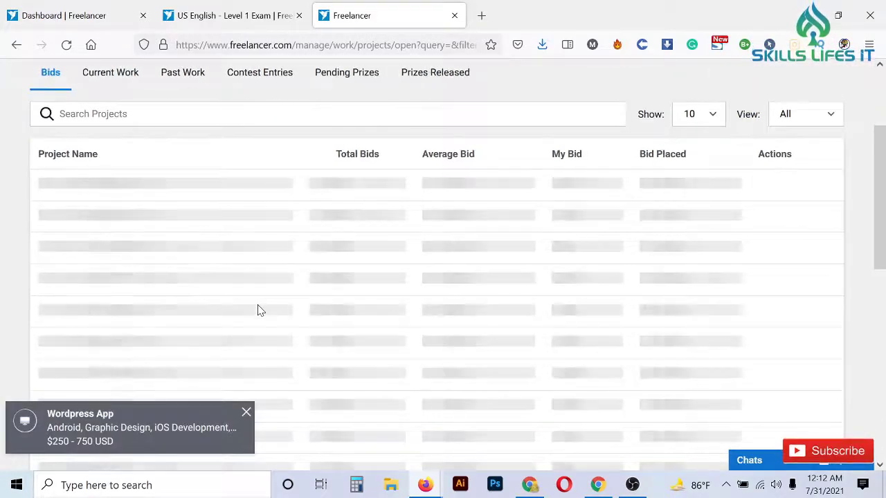
scroll(258, 310, down, 4)
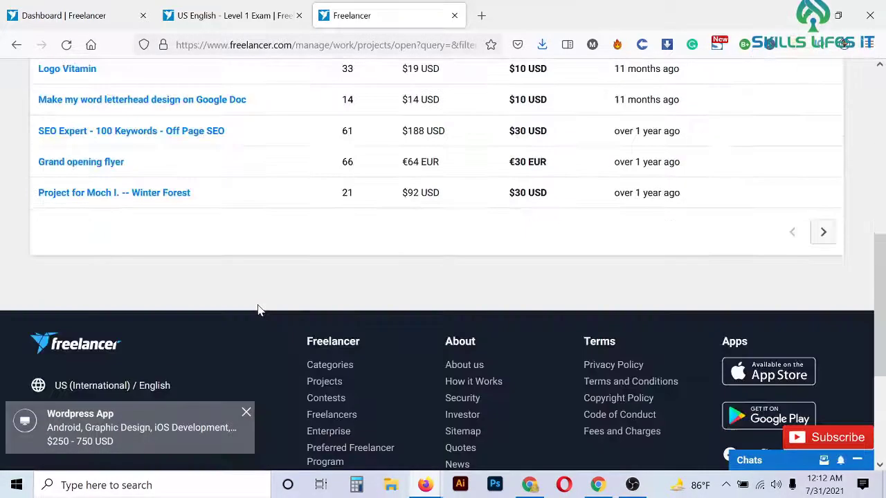
scroll(257, 310, up, 6)
click(110, 234)
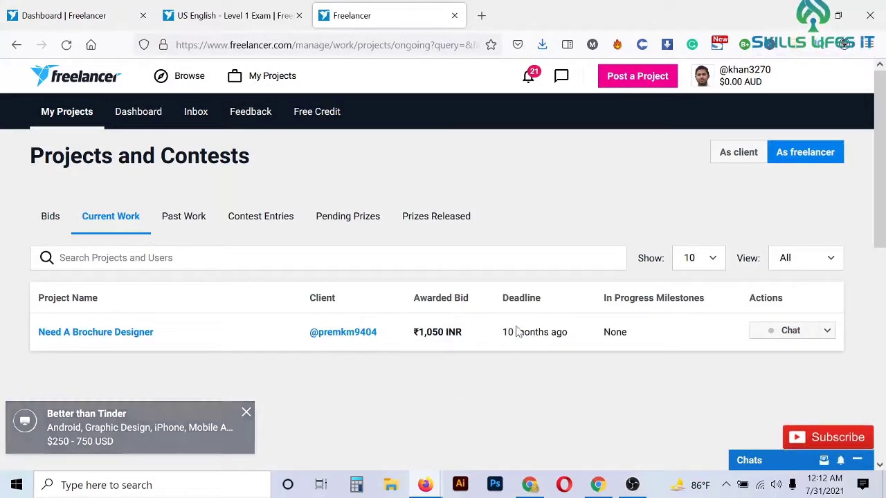
Highlight the brochure project's deadline, then open and scroll the Past Work list
drag(508, 332, 568, 333)
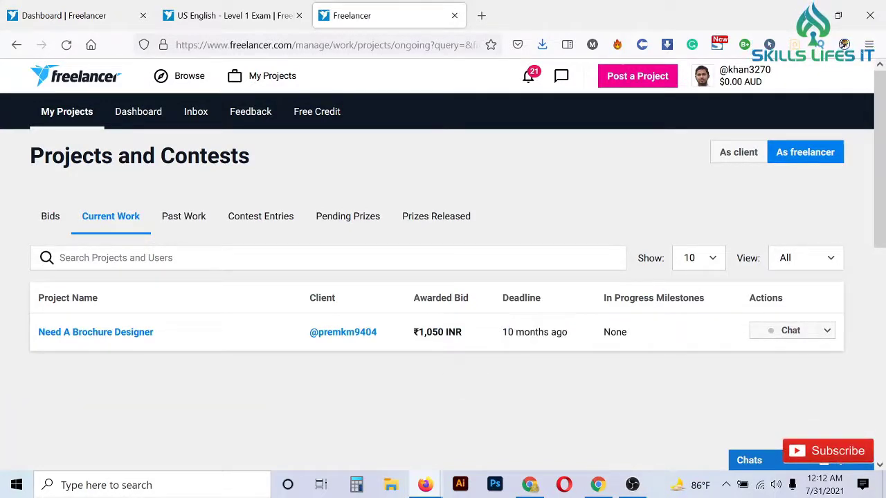
click(188, 227)
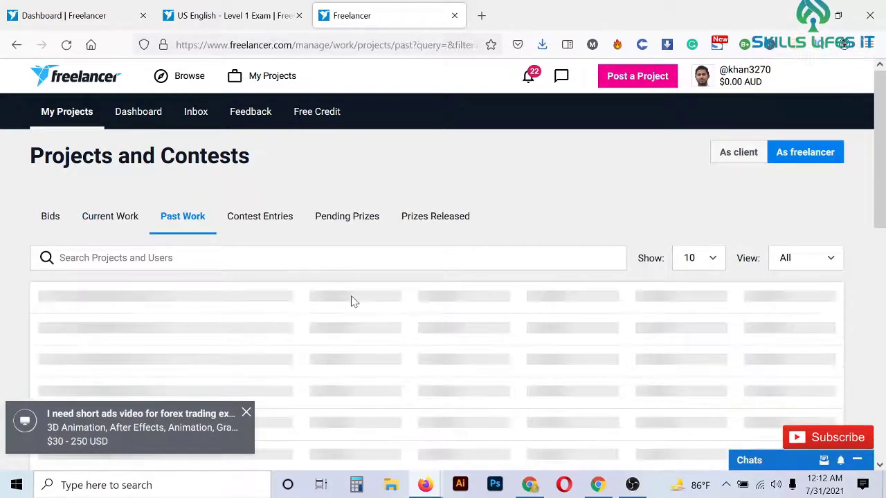
scroll(352, 301, down, 2)
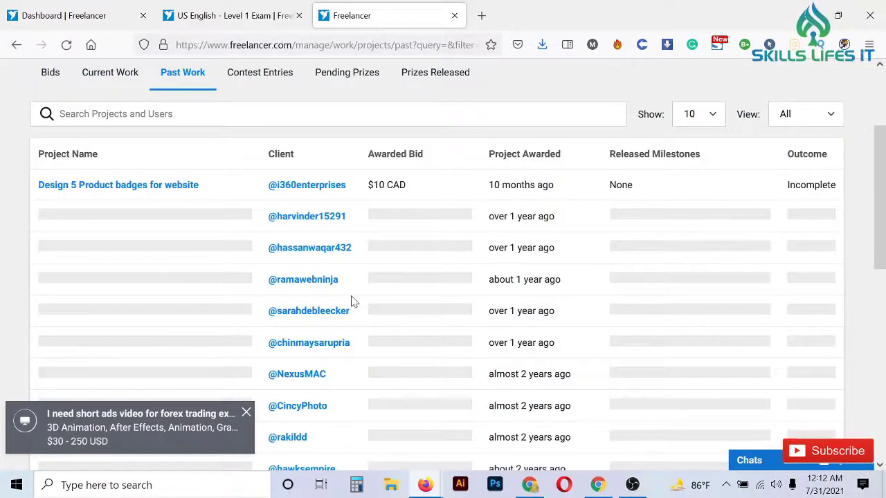
scroll(488, 257, down, 4)
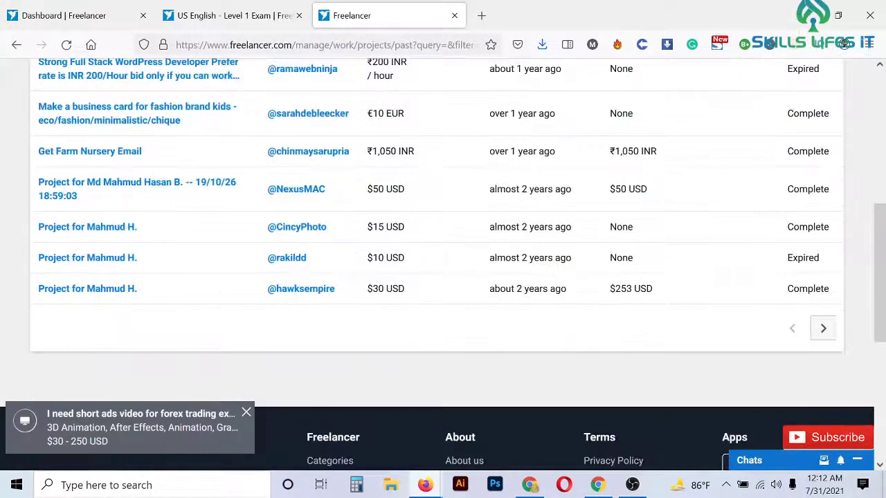
scroll(492, 263, up, 2)
scroll(492, 263, down, 2)
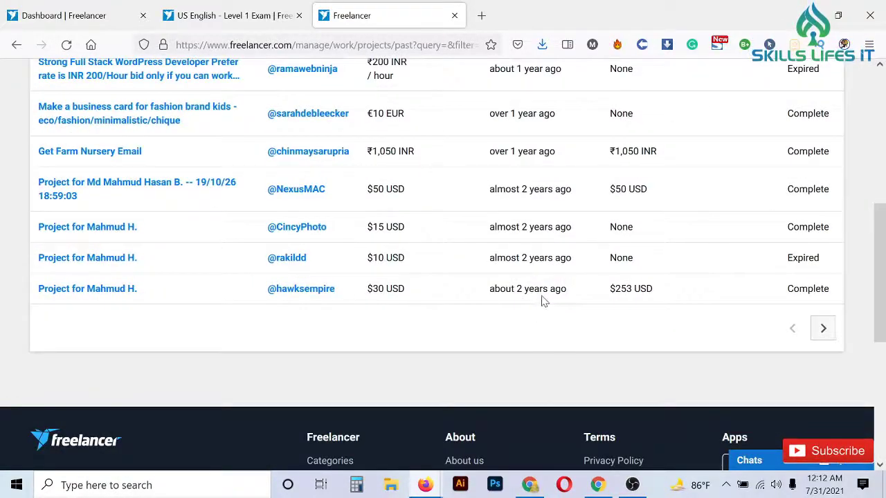
Finish reviewing past work and show the empty Contest Entries list
scroll(544, 302, up, 3)
scroll(544, 301, up, 1)
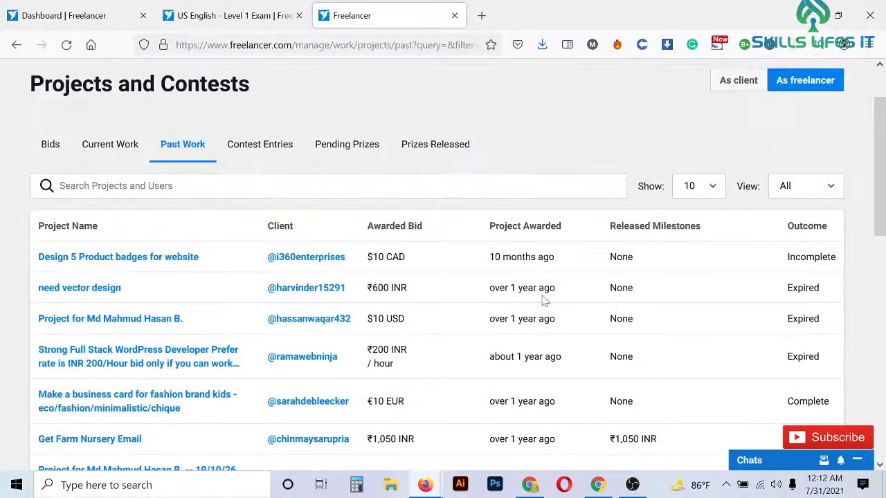
scroll(544, 301, down, 2)
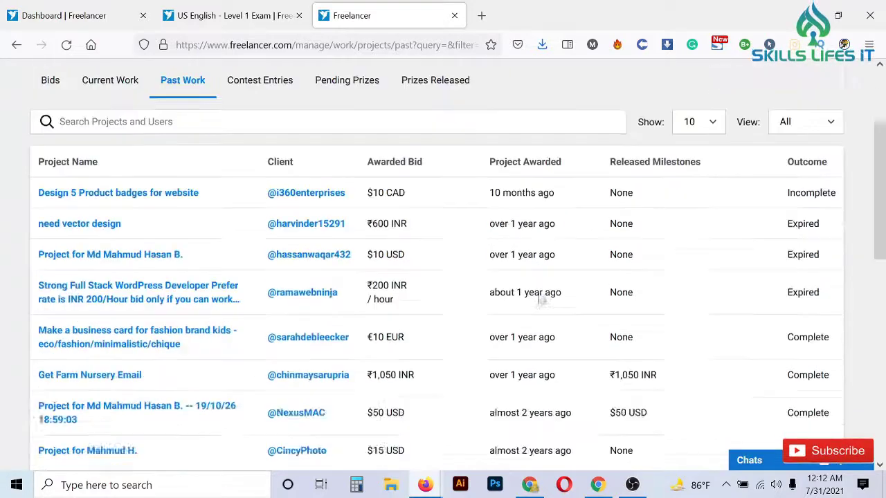
scroll(544, 301, down, 2)
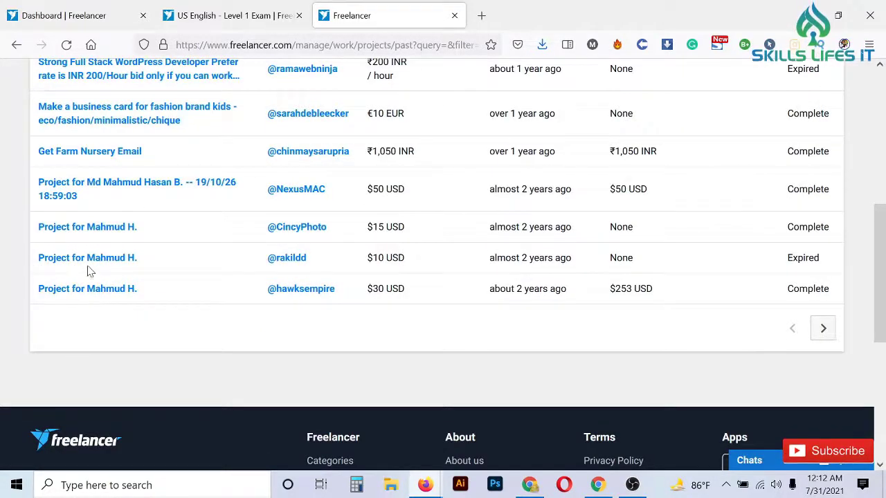
scroll(103, 356, up, 2)
scroll(81, 353, up, 3)
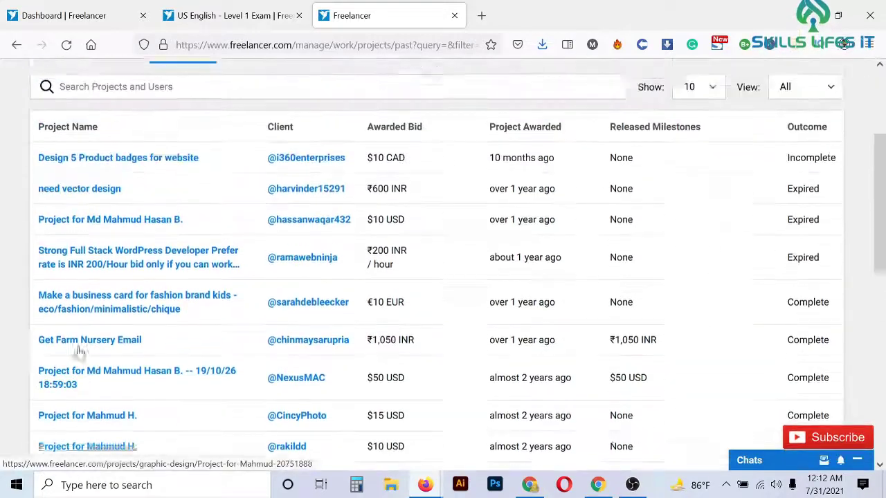
scroll(81, 352, up, 2)
click(267, 145)
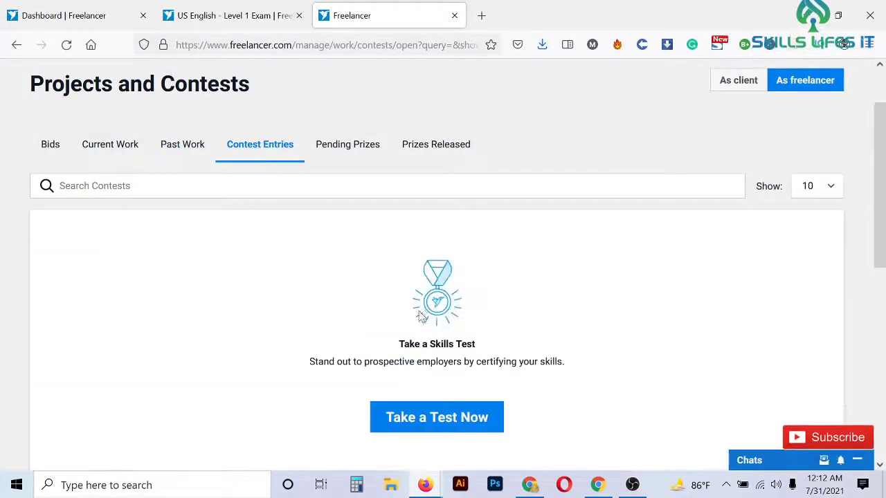
Highlight the Take a Skills Test heading, then clear the selection
scroll(420, 311, down, 1)
mouse_move(485, 282)
mouse_down()
mouse_move(398, 275)
mouse_move(582, 289)
mouse_move(366, 272)
mouse_move(678, 326)
mouse_up()
click(399, 276)
click(583, 290)
click(371, 272)
Review the $70 USD pending prize, then open the Prizes Released list
click(353, 92)
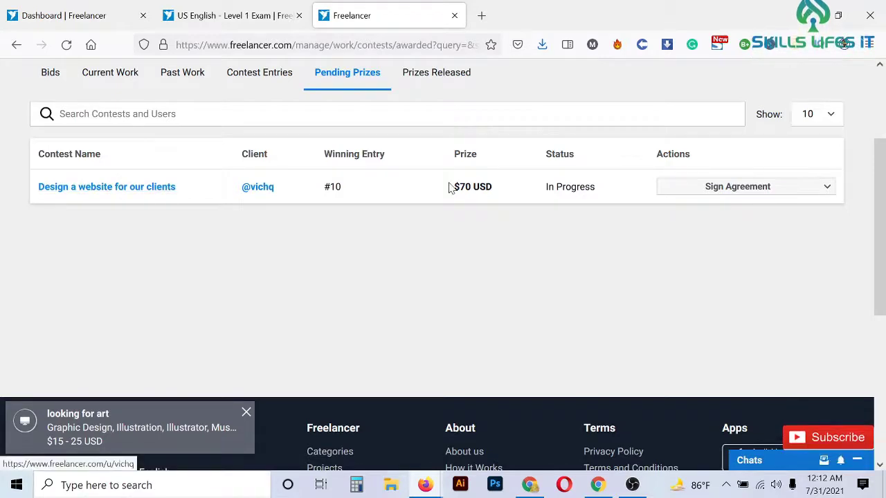
drag(454, 187, 544, 199)
click(420, 75)
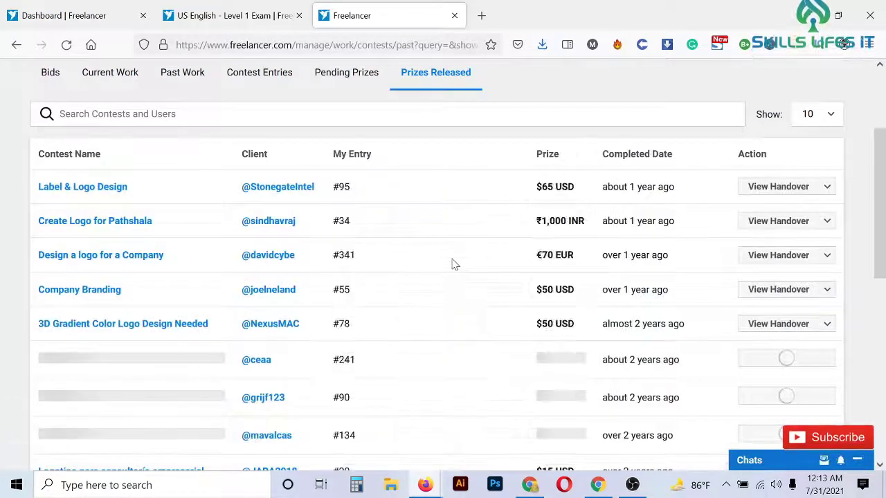
scroll(453, 263, down, 3)
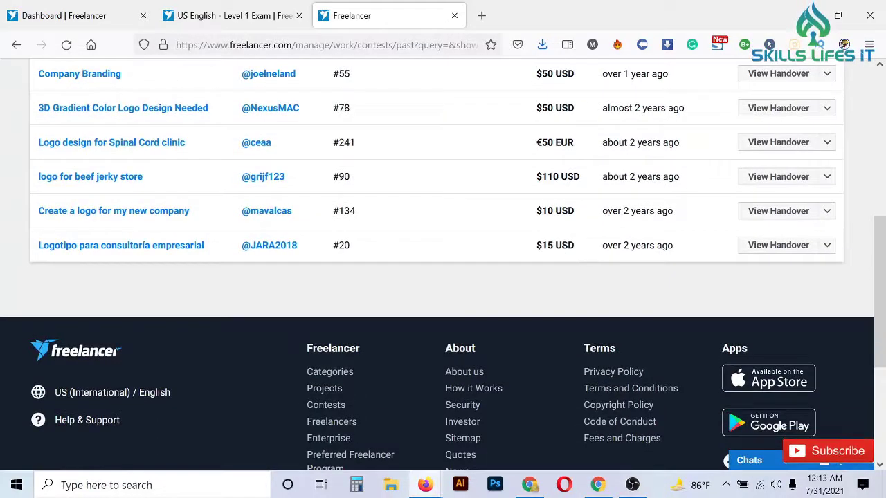
drag(623, 245, 663, 245)
Scroll the released prizes table, then return to the Bids list showing 'Logo Needed'
scroll(662, 245, up, 1)
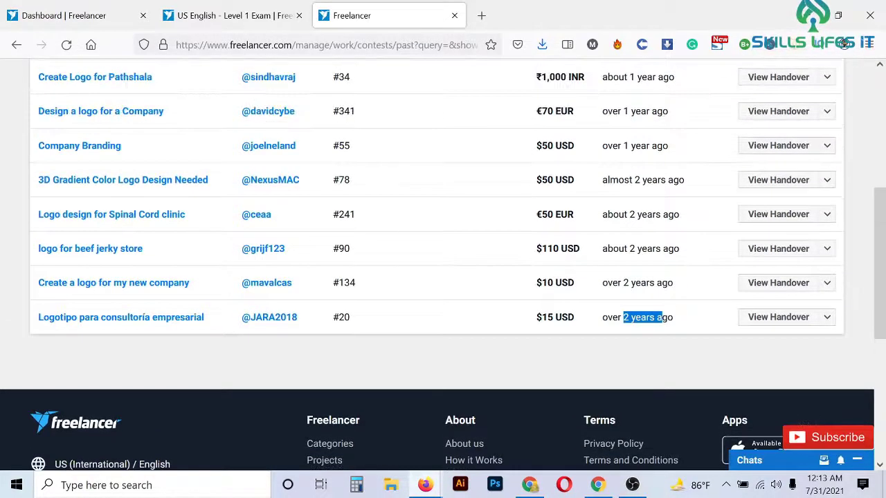
scroll(662, 245, up, 1)
scroll(631, 251, up, 2)
scroll(631, 251, down, 4)
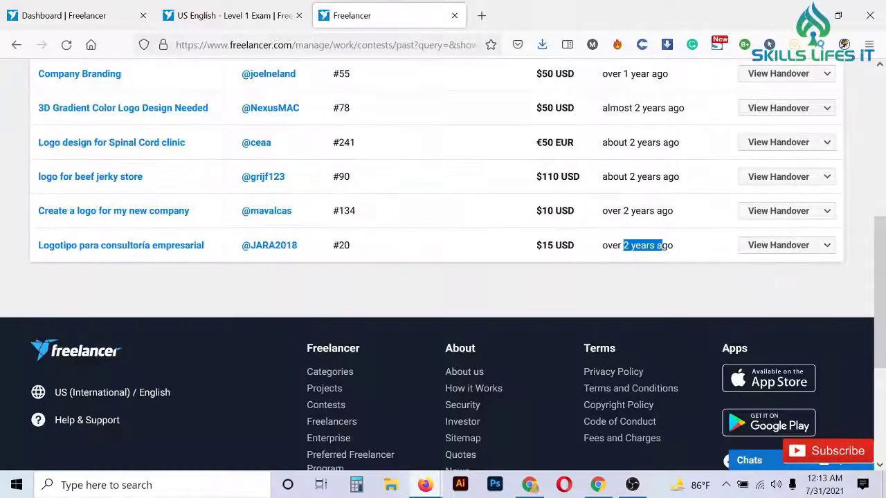
scroll(631, 250, up, 5)
scroll(631, 250, down, 3)
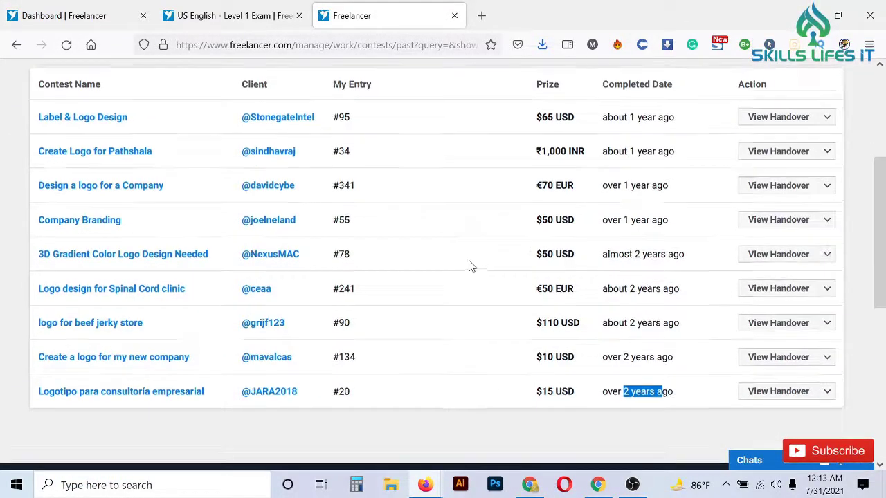
scroll(468, 263, up, 3)
scroll(469, 263, down, 4)
scroll(469, 263, up, 4)
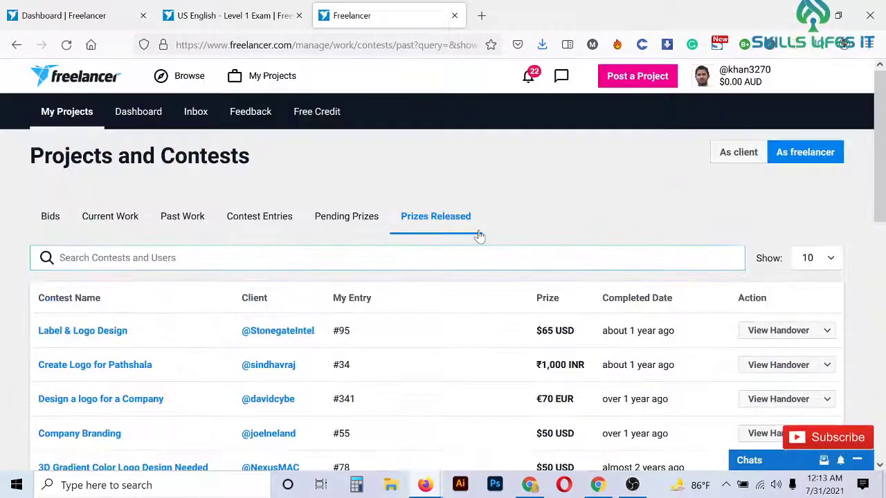
mouse_move(251, 92)
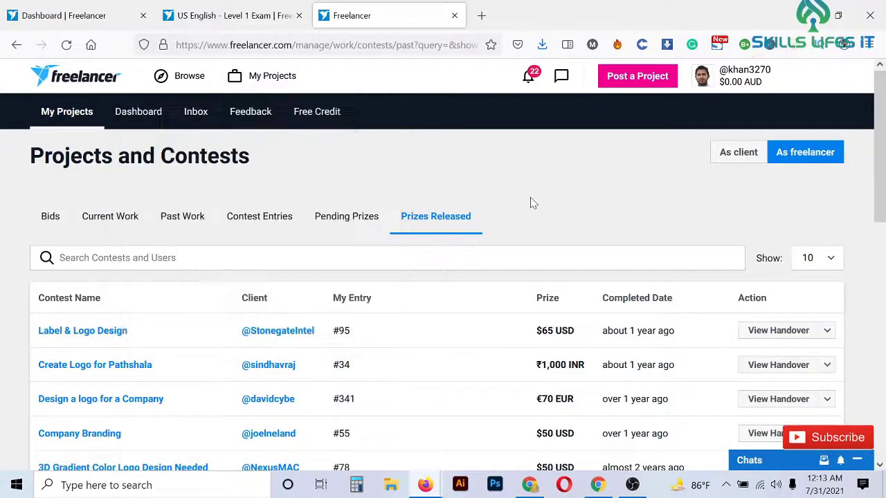
click(60, 227)
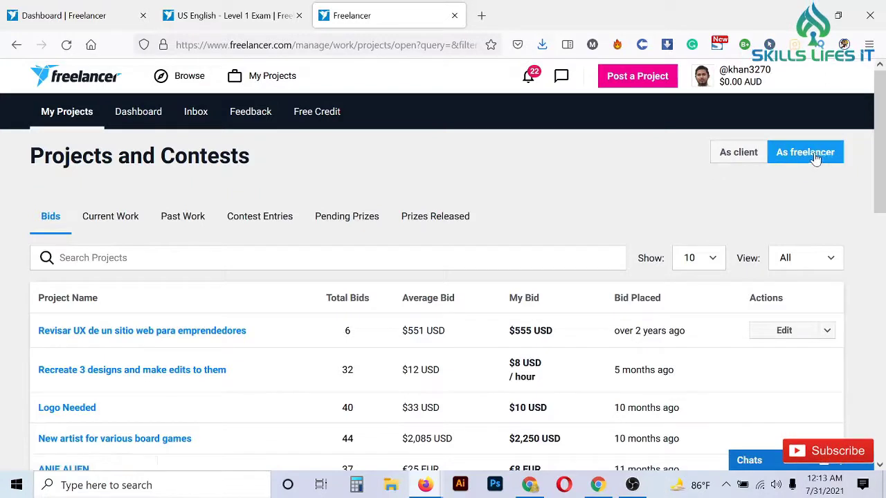
Switch to client view and show the empty Work in Progress tab
click(751, 152)
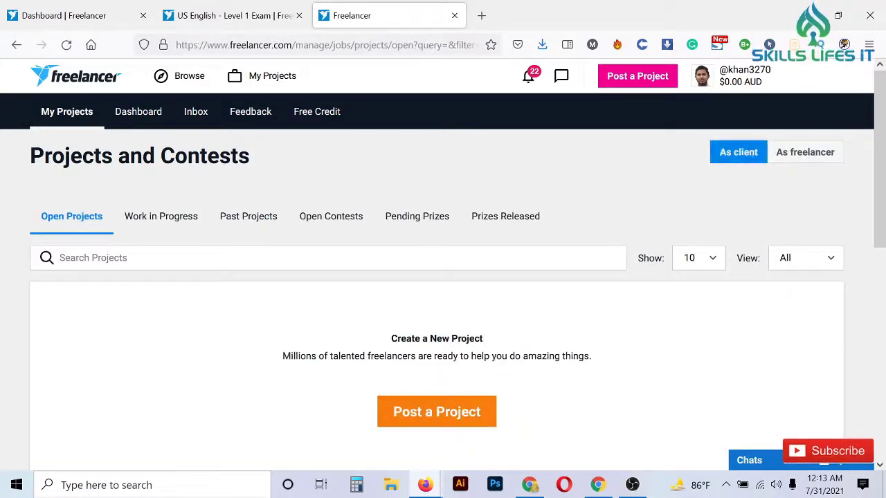
scroll(526, 315, down, 2)
scroll(515, 315, up, 2)
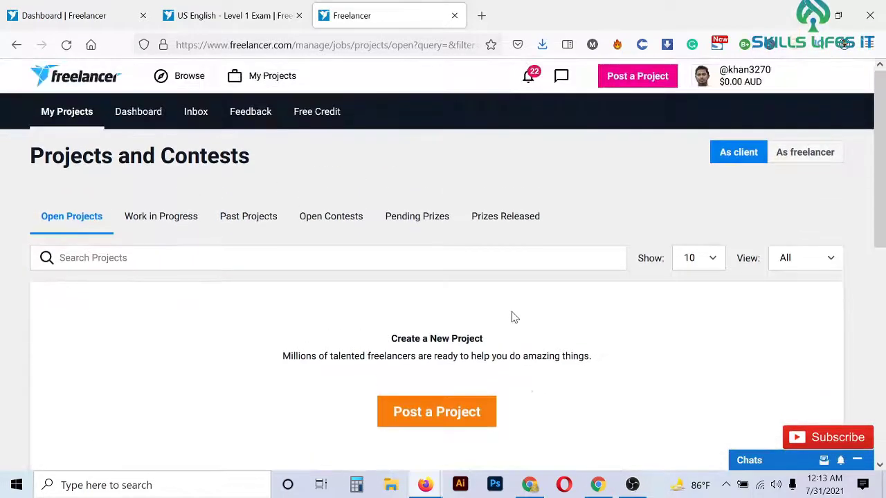
click(167, 216)
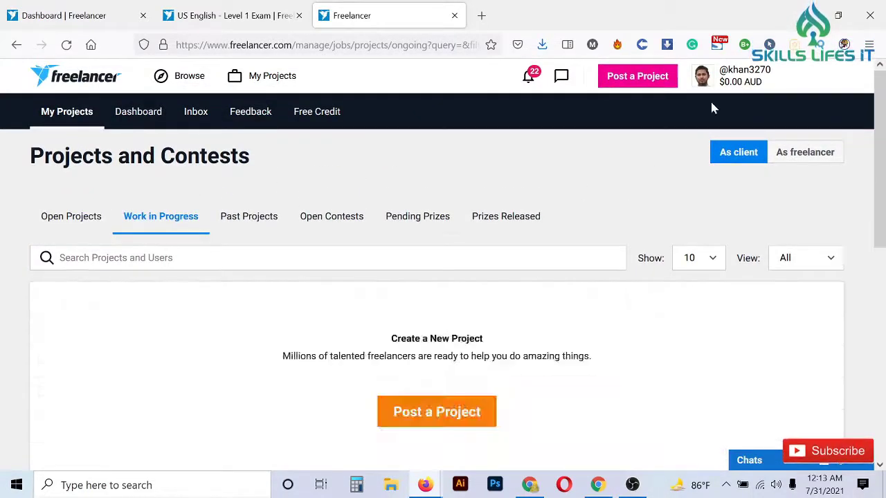
Open the Messages inbox and scroll through every conversation, including the Creative Logo Design chat
click(206, 119)
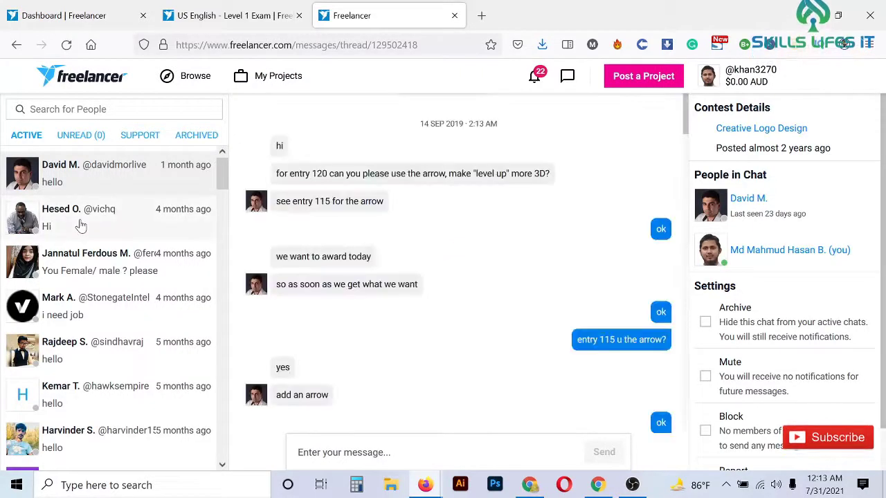
scroll(81, 225, down, 5)
scroll(81, 225, down, 5)
scroll(81, 225, down, 1)
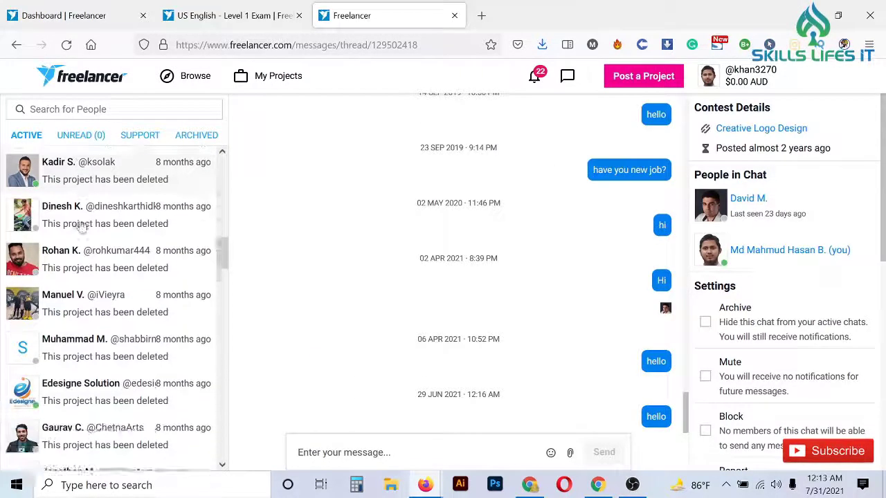
scroll(81, 225, down, 2)
scroll(81, 225, down, 4)
scroll(81, 225, down, 5)
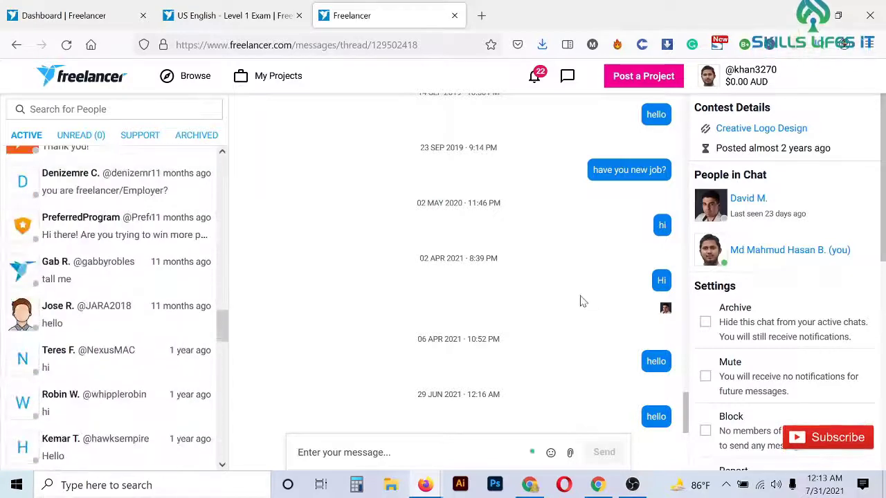
scroll(108, 315, down, 5)
scroll(107, 314, down, 5)
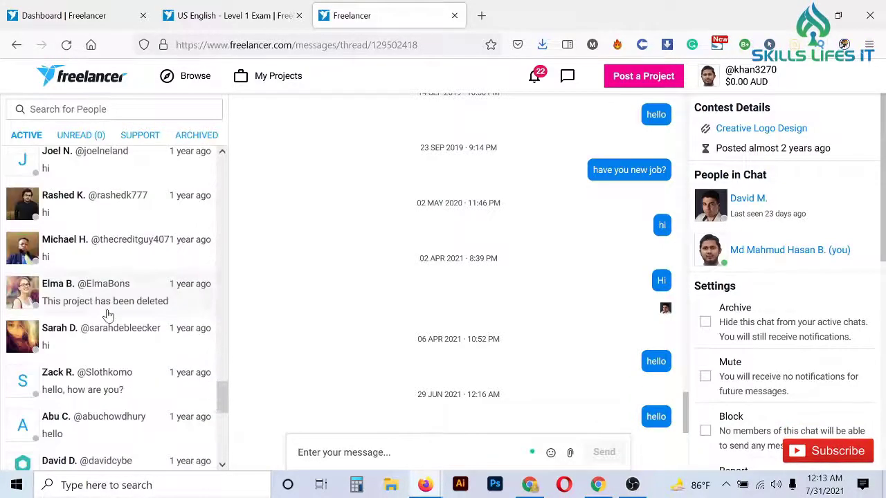
scroll(107, 315, down, 5)
scroll(108, 315, down, 1)
scroll(108, 315, down, 1)
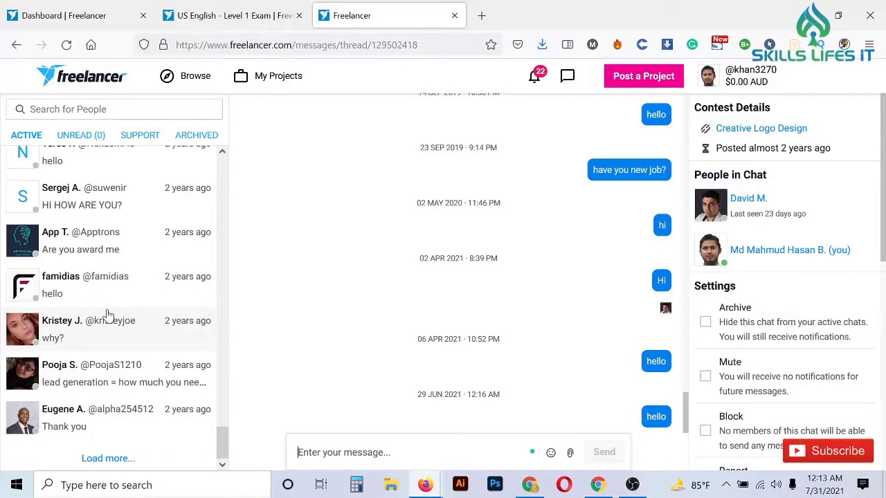
scroll(107, 315, up, 10)
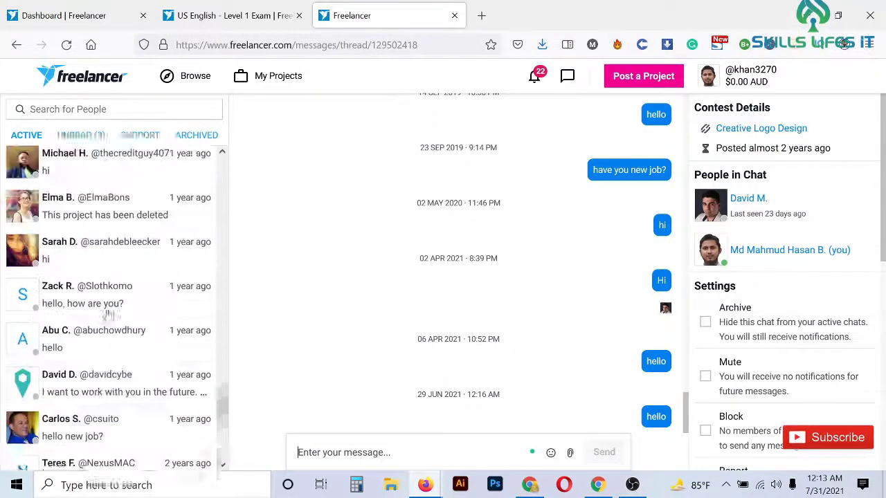
scroll(107, 315, up, 1)
scroll(107, 315, down, 1)
scroll(108, 315, up, 5)
scroll(108, 314, up, 5)
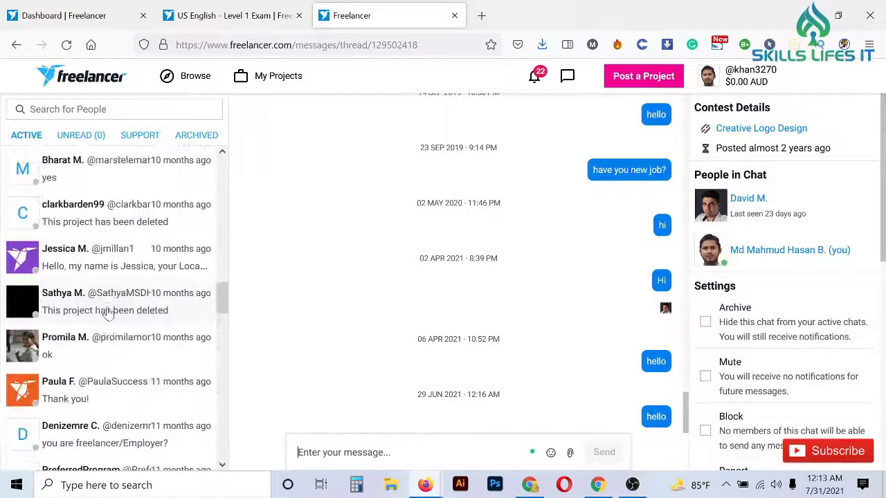
scroll(108, 314, up, 5)
scroll(108, 314, up, 5)
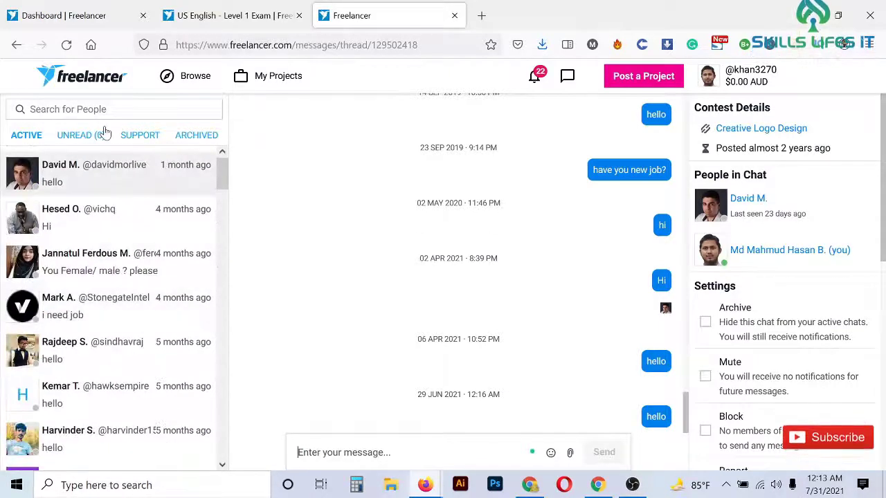
Open your own profile page, close the US English Level 1 Exam tab, and select your username
click(758, 78)
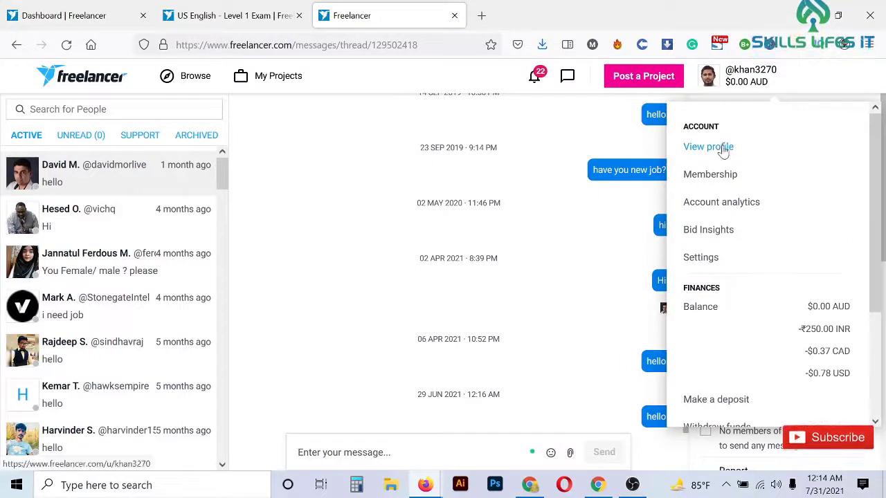
click(588, 225)
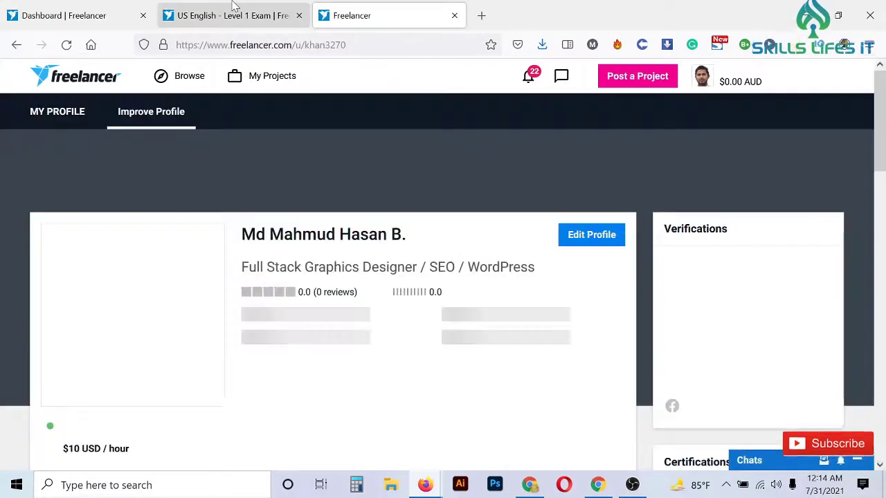
click(284, 16)
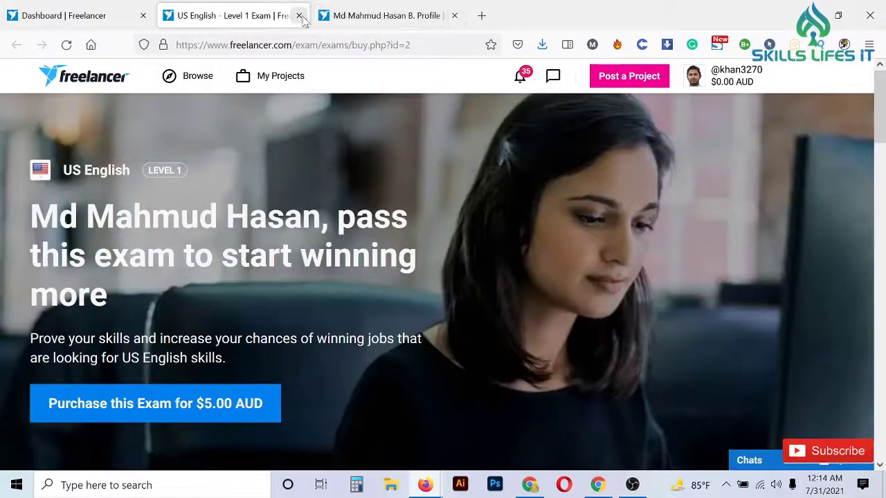
click(299, 15)
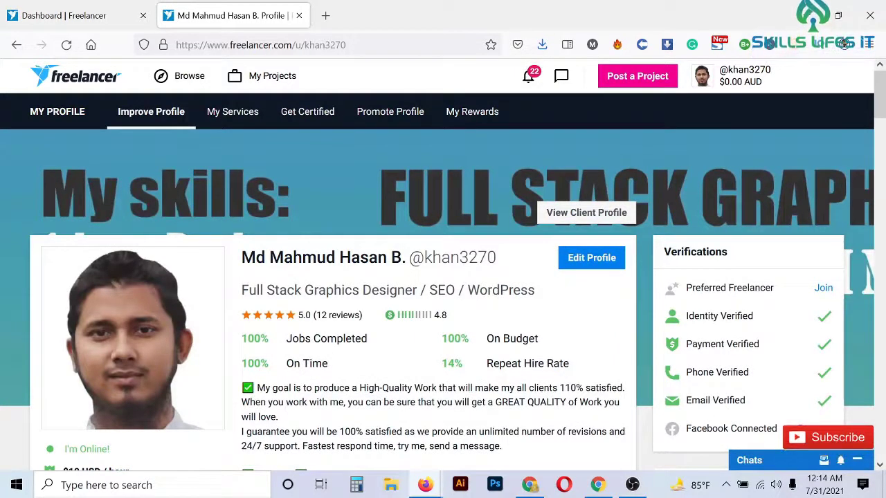
drag(409, 258, 498, 260)
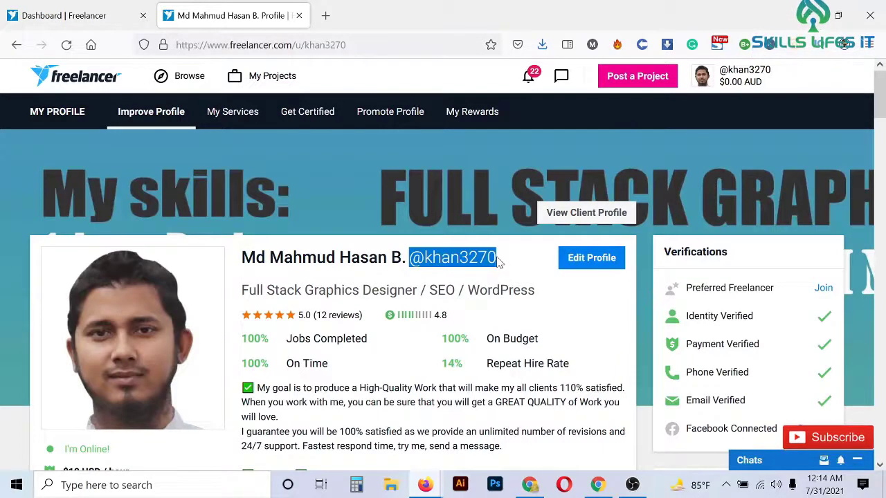
click(727, 78)
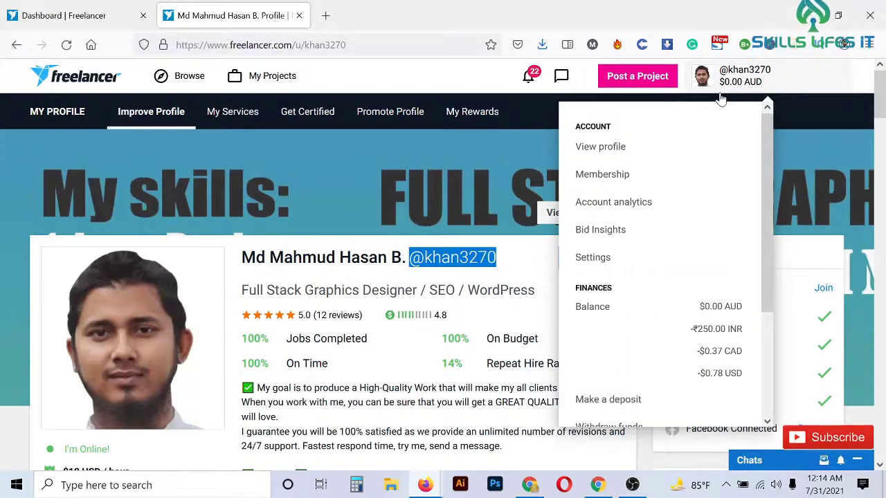
scroll(443, 277, down, 3)
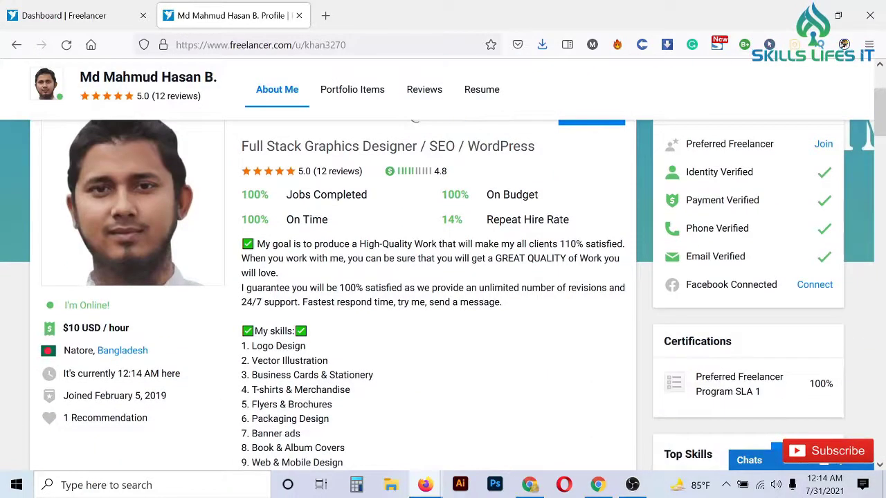
scroll(443, 276, up, 3)
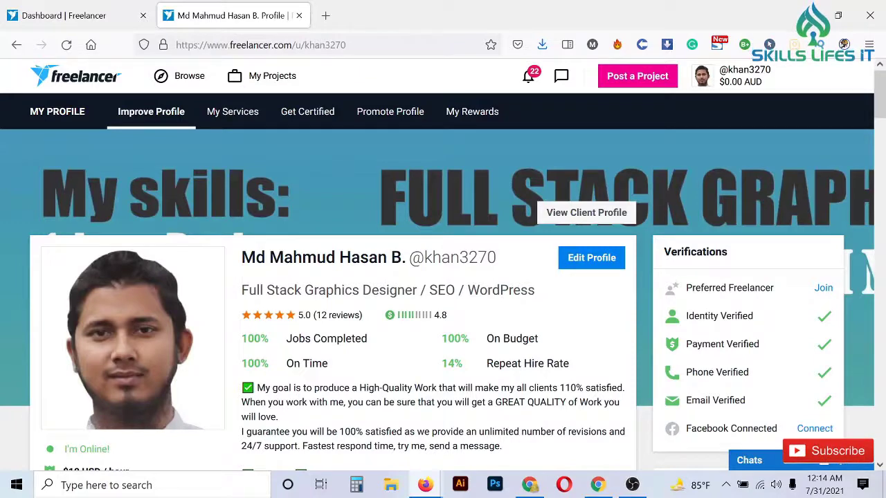
scroll(443, 277, down, 3)
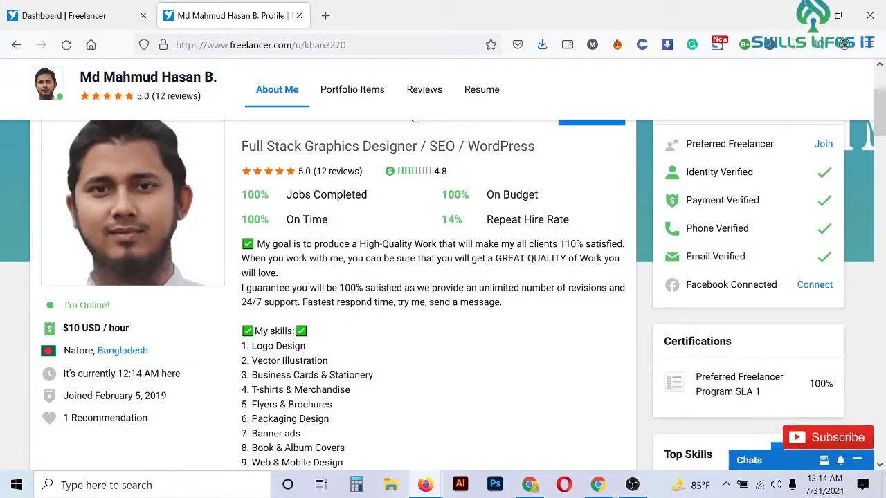
scroll(443, 277, up, 3)
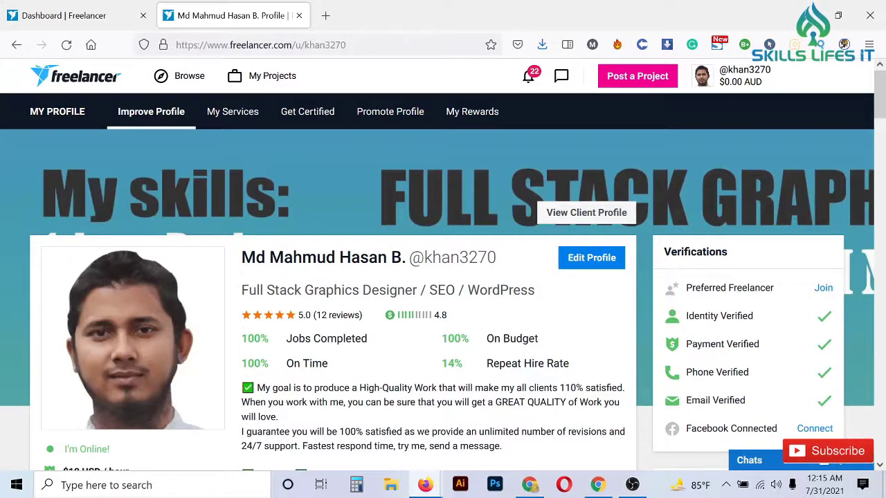
click(771, 88)
click(748, 100)
scroll(485, 318, down, 1)
scroll(485, 319, down, 4)
scroll(484, 318, up, 4)
scroll(485, 319, down, 1)
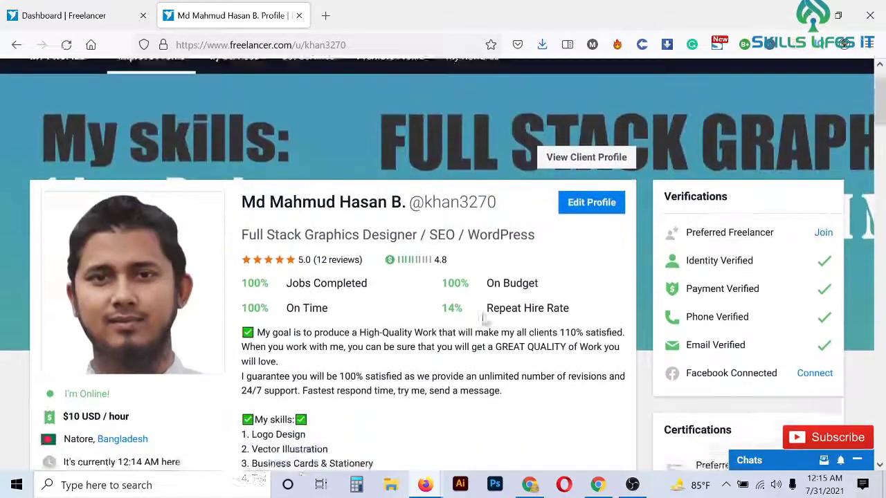
scroll(485, 319, down, 1)
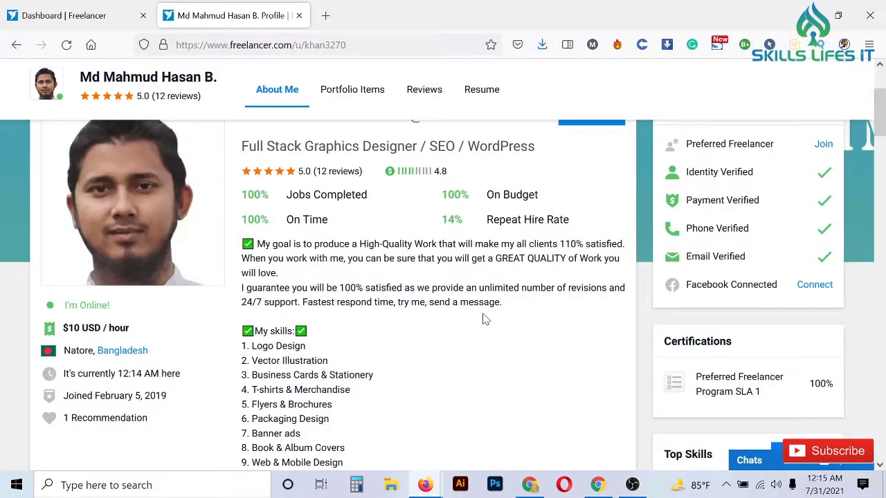
scroll(485, 319, down, 1)
scroll(484, 319, down, 3)
scroll(484, 319, down, 3)
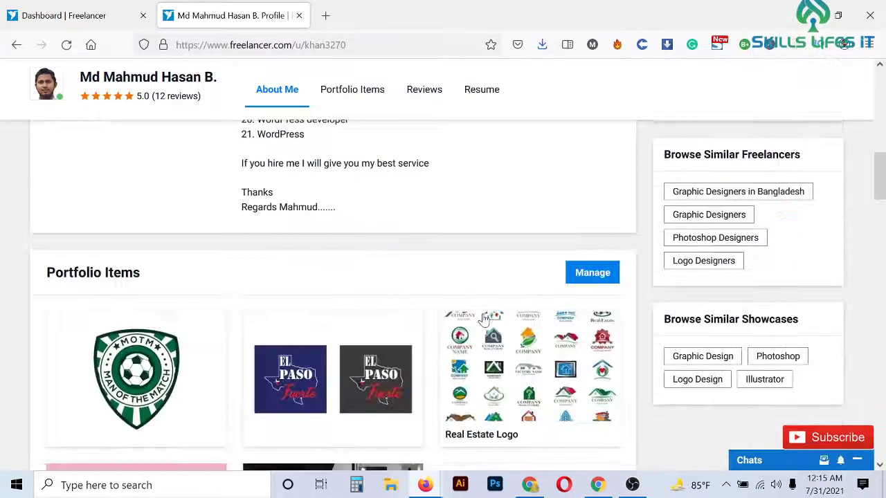
scroll(485, 319, down, 5)
scroll(485, 319, down, 4)
scroll(485, 319, down, 4)
scroll(485, 320, down, 2)
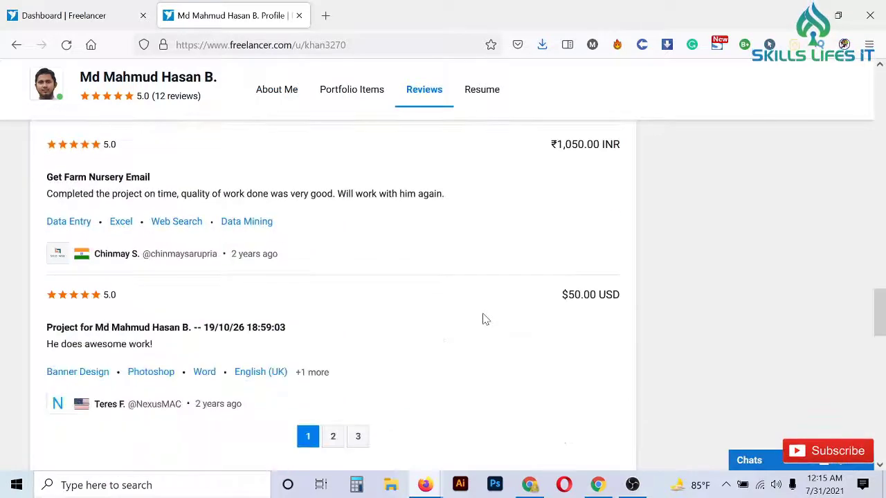
scroll(485, 319, down, 5)
scroll(484, 319, down, 4)
scroll(484, 319, down, 2)
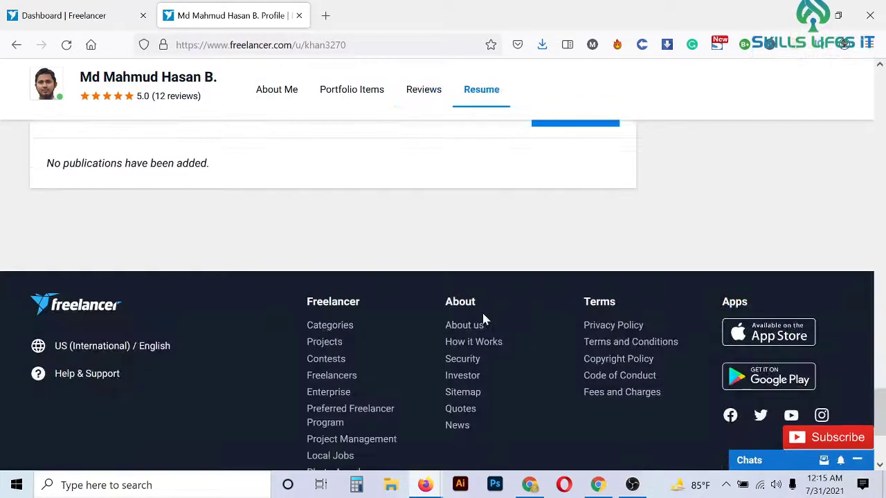
scroll(485, 320, up, 3)
scroll(484, 319, up, 5)
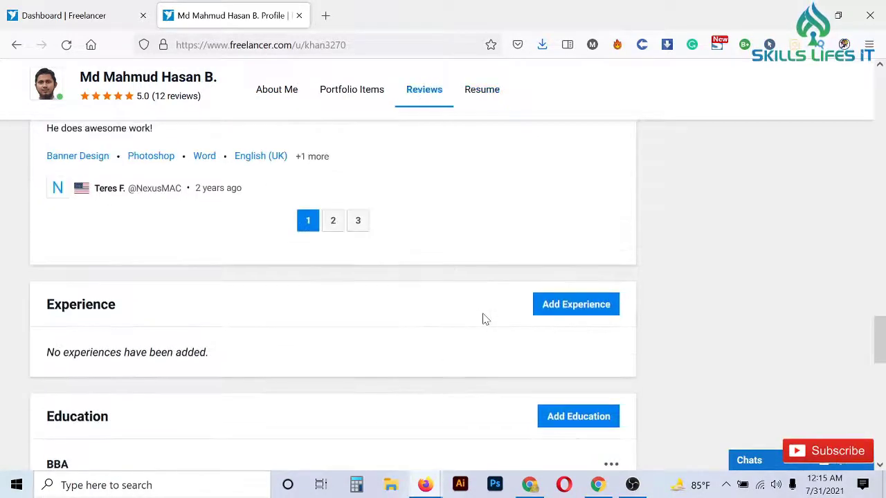
scroll(485, 319, up, 5)
scroll(485, 319, up, 4)
scroll(485, 319, up, 5)
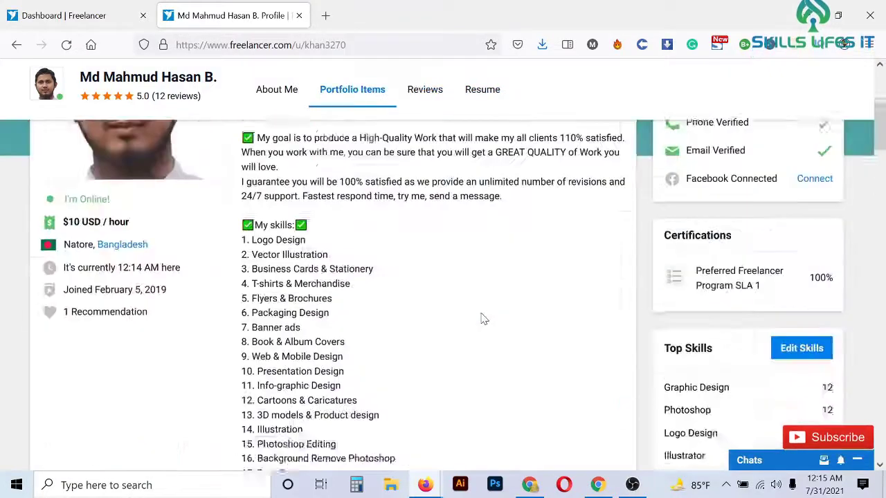
scroll(484, 319, up, 4)
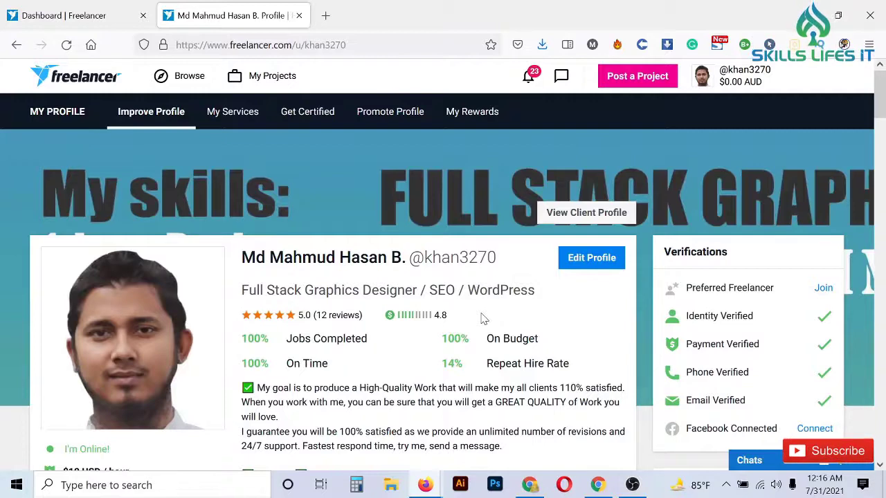
scroll(483, 319, down, 2)
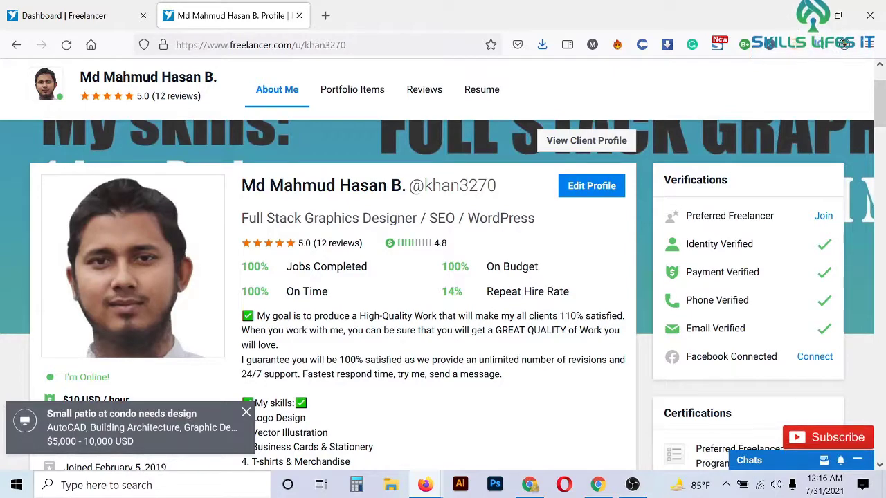
scroll(500, 362, down, 2)
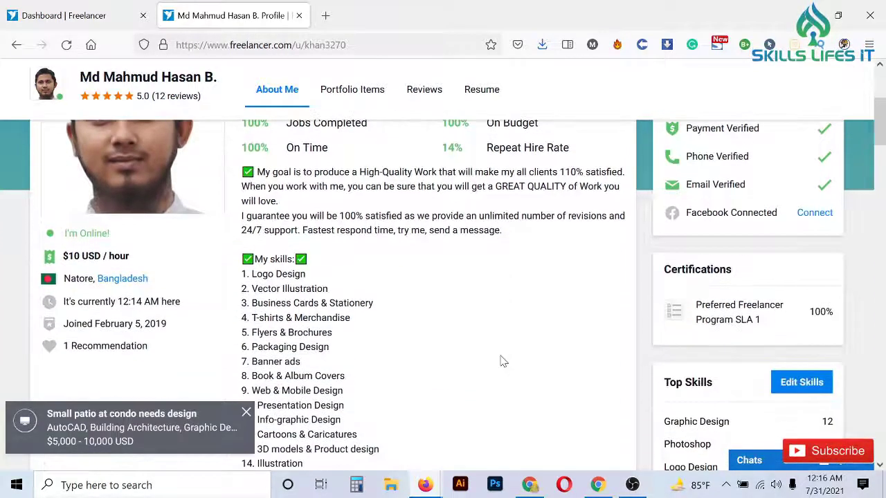
scroll(500, 362, down, 2)
scroll(504, 361, down, 4)
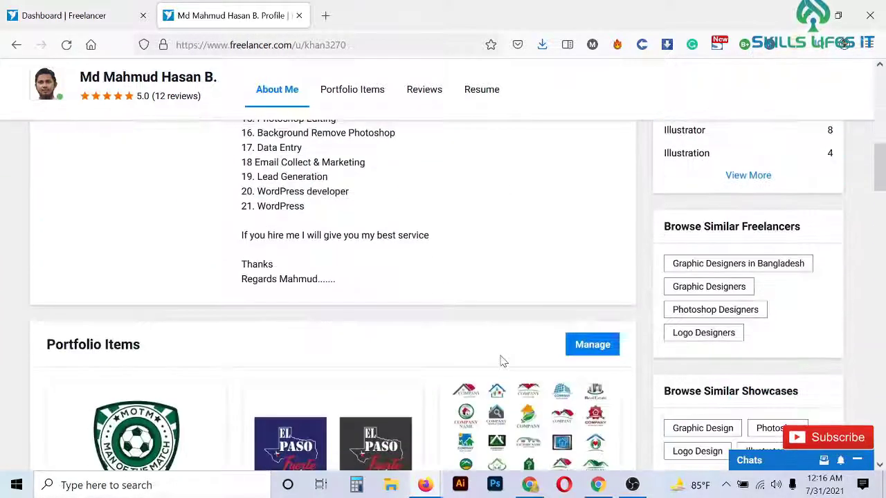
scroll(501, 362, up, 7)
scroll(501, 361, up, 1)
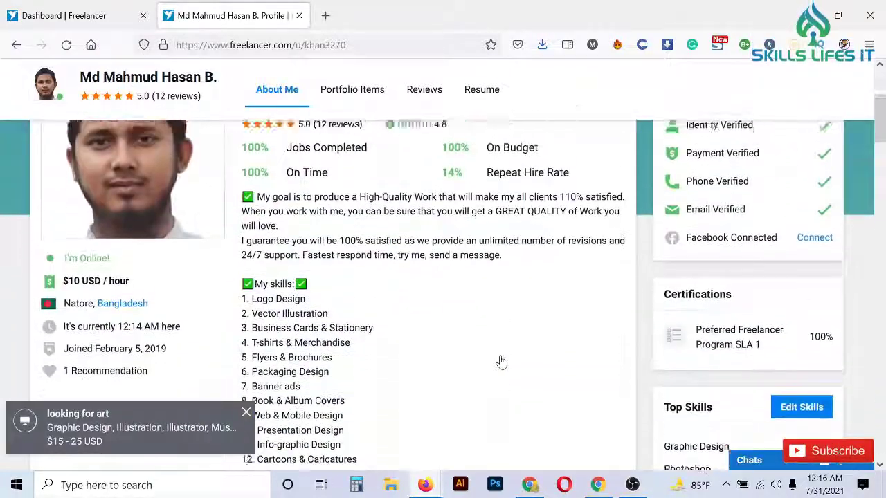
scroll(501, 361, up, 3)
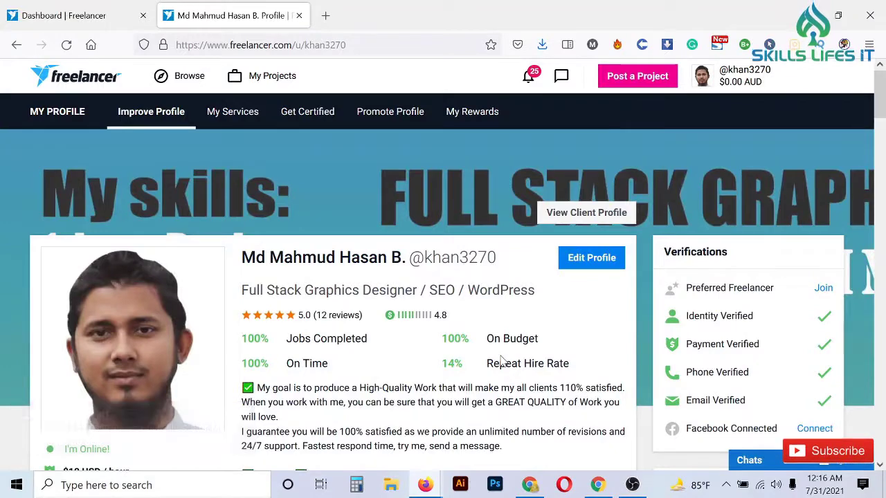
scroll(501, 362, down, 2)
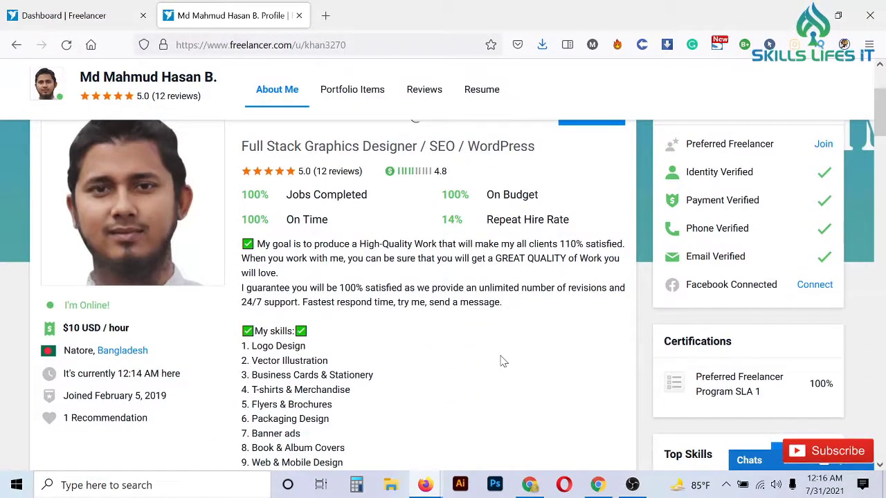
scroll(502, 361, down, 1)
scroll(498, 360, up, 4)
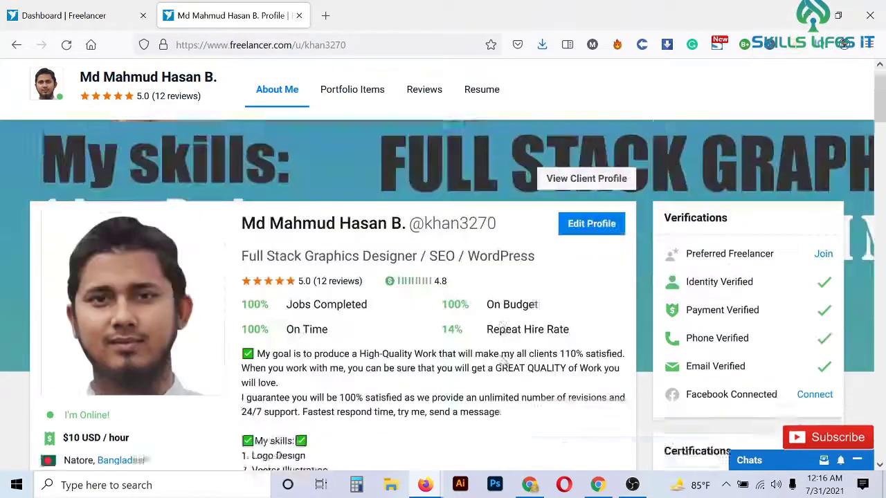
Open the 'looking for art' project from notifications, check its bid details, then minimise to the desktop
click(529, 74)
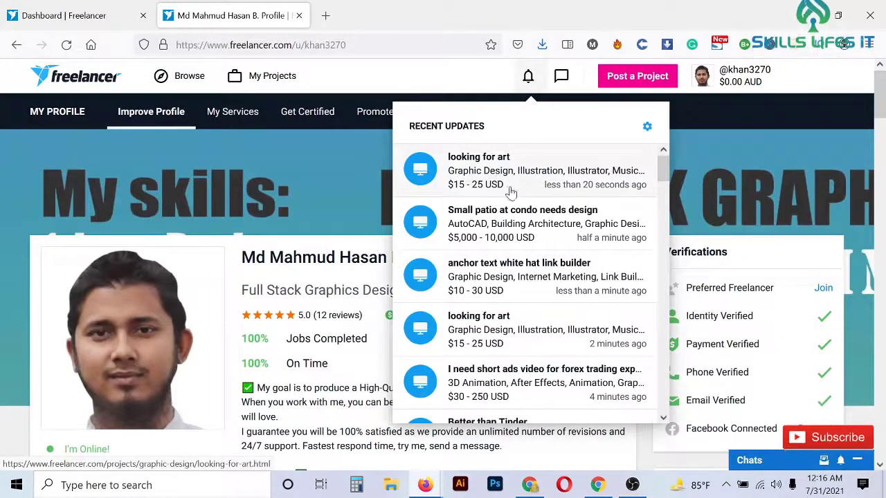
click(234, 253)
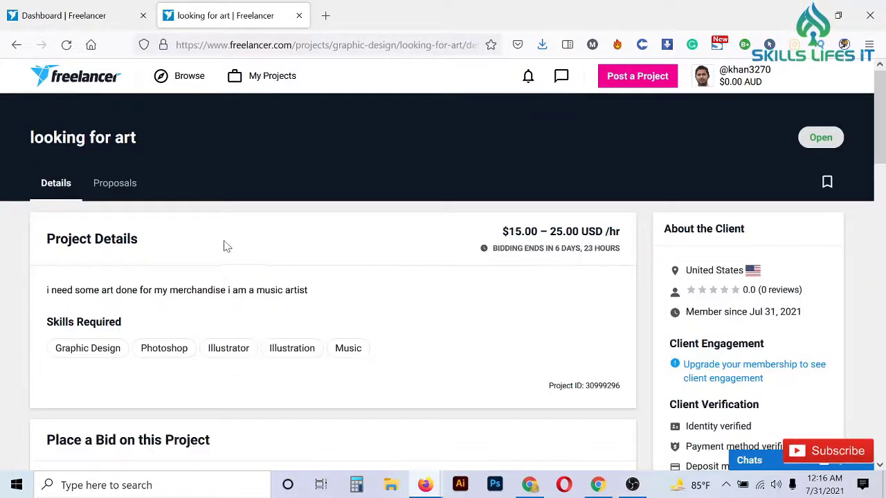
scroll(216, 231, down, 3)
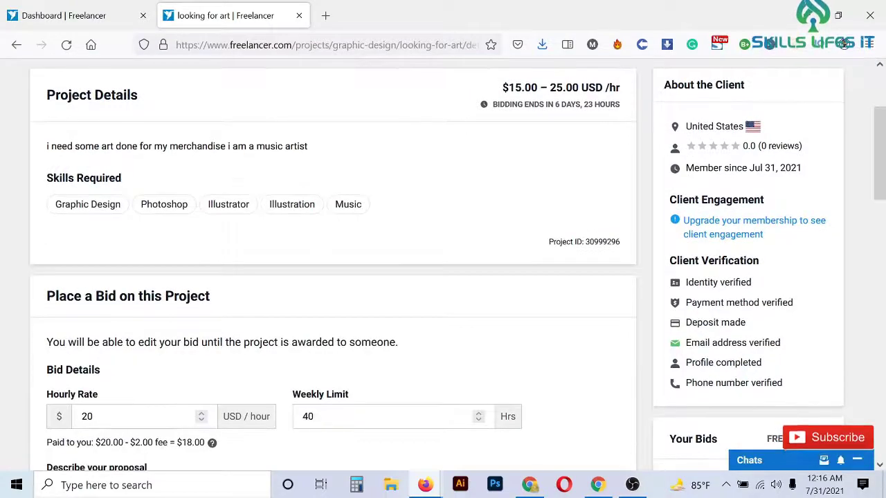
click(809, 17)
click(796, 12)
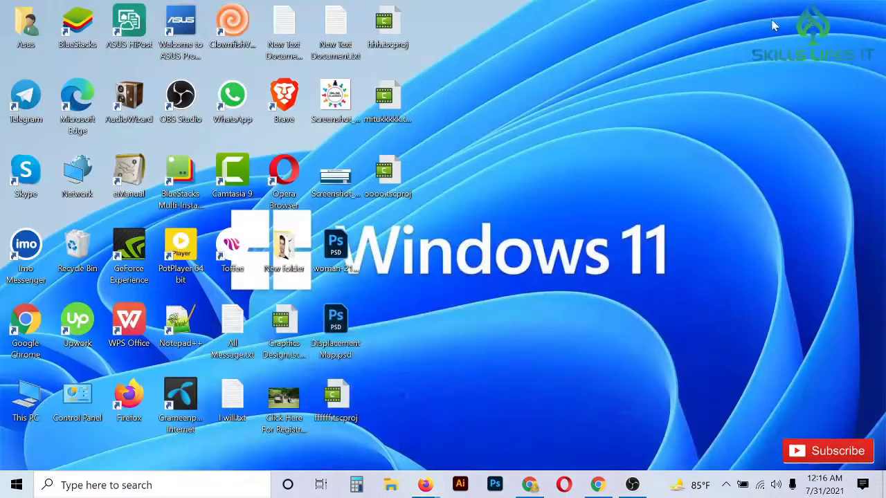
Open New Text Document (3).txt instead of the wrong notes file and scroll the templates
double_click(332, 34)
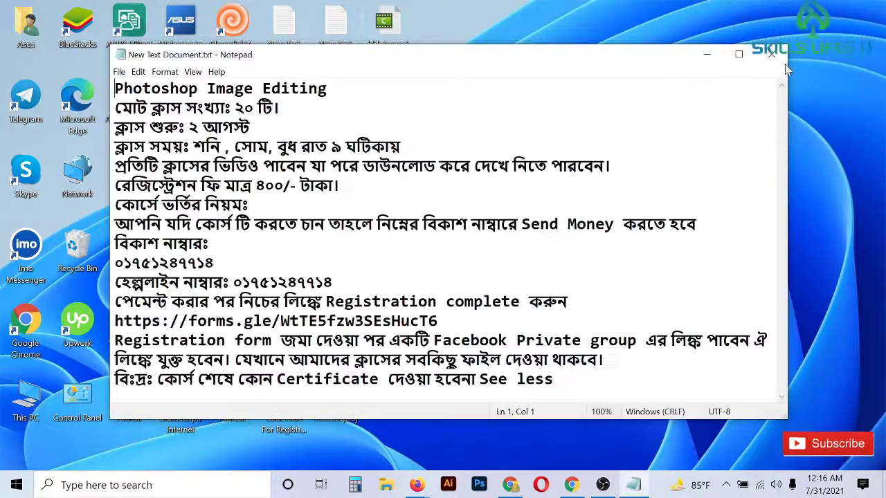
click(771, 56)
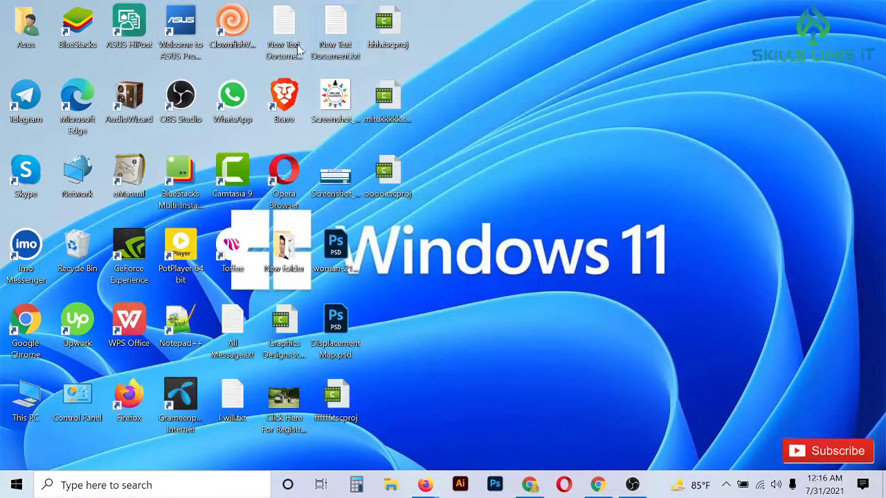
double_click(285, 31)
scroll(449, 235, down, 5)
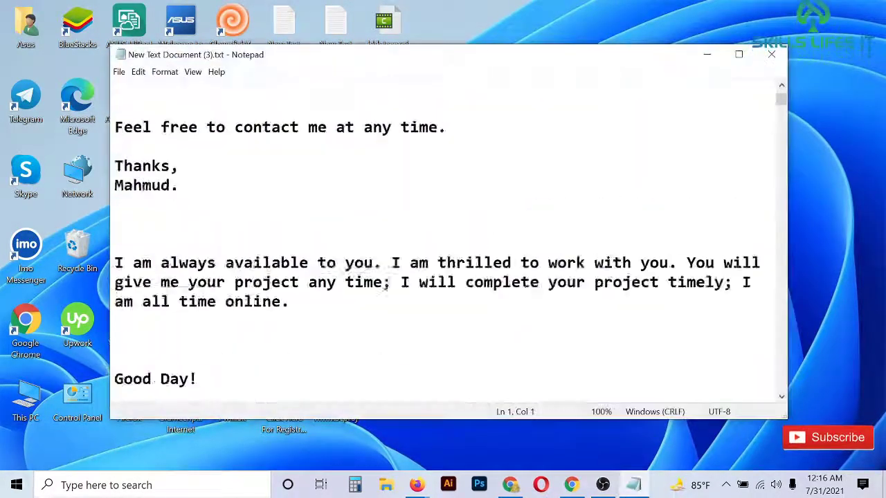
scroll(449, 235, down, 3)
scroll(448, 235, down, 2)
scroll(448, 236, up, 1)
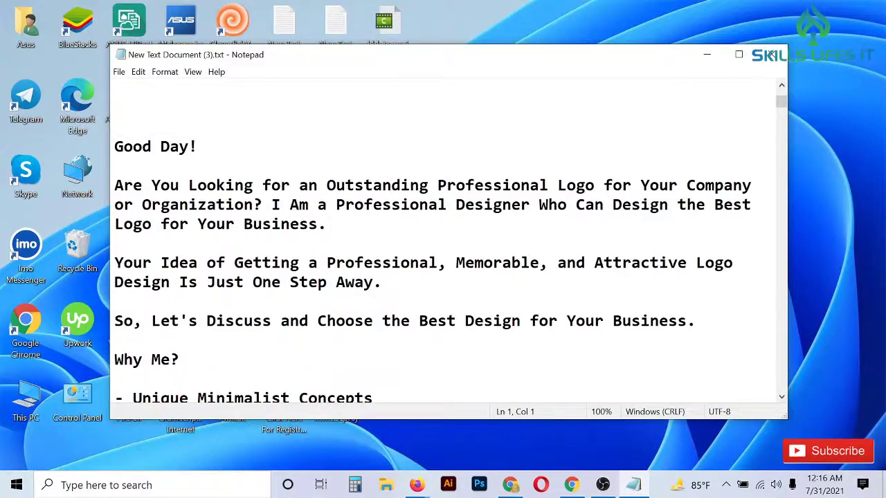
scroll(449, 235, down, 5)
scroll(448, 235, down, 5)
scroll(448, 236, down, 4)
scroll(449, 236, down, 4)
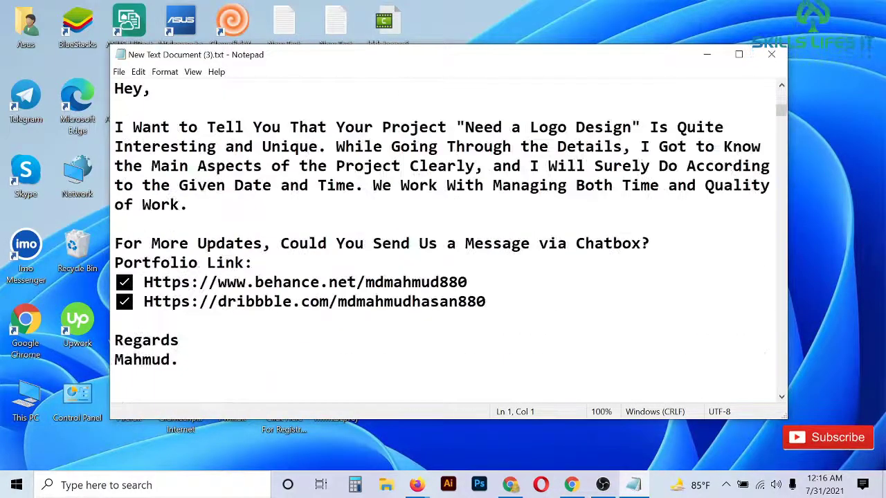
scroll(449, 235, down, 4)
Copy the 'Hello There!' proposal letter and return to the looking for art project
drag(114, 127, 218, 322)
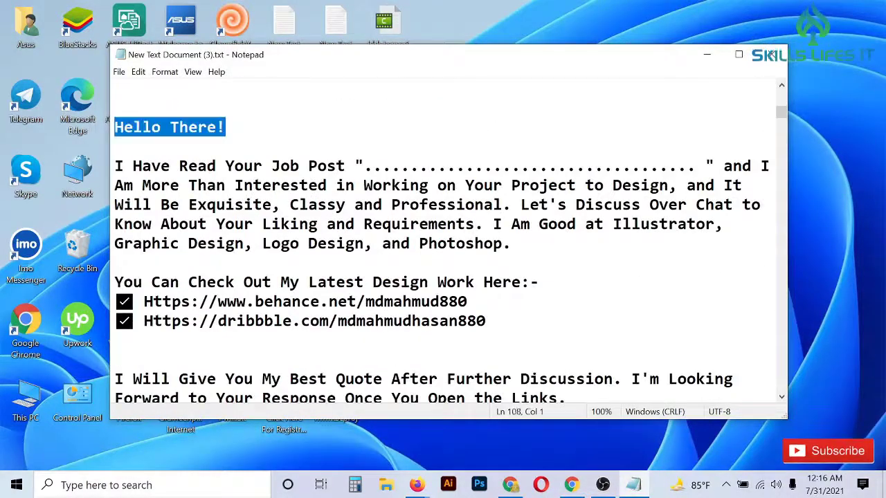
scroll(218, 321, down, 2)
drag(219, 205, 179, 340)
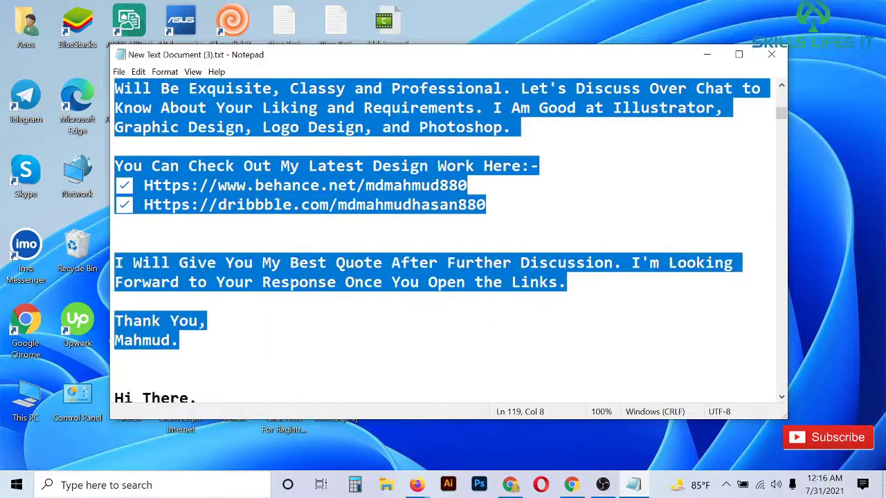
right_click(281, 111)
click(305, 152)
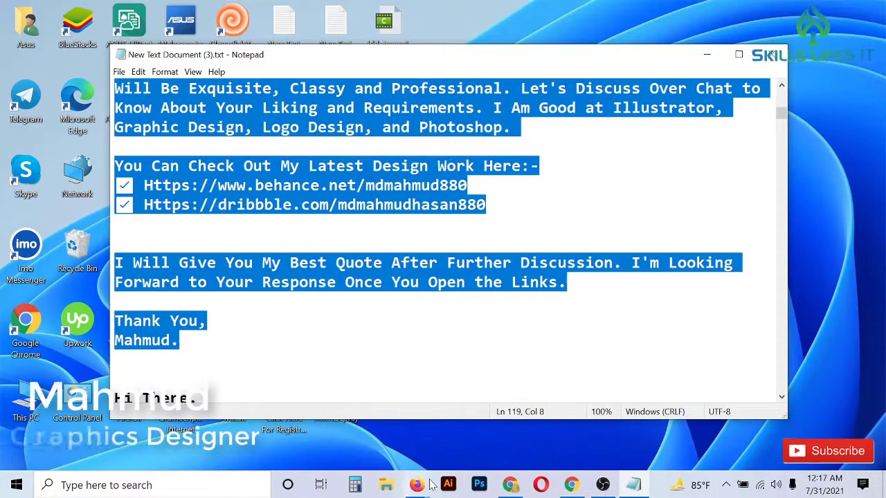
mouse_move(425, 489)
click(478, 426)
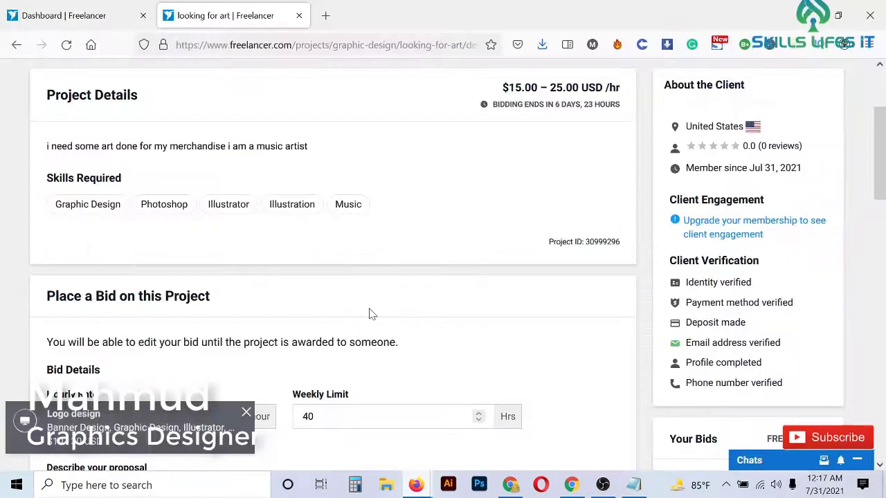
Highlight the client's email-verified status, then open the Logo design project from notifications
scroll(370, 312, up, 2)
scroll(746, 308, down, 2)
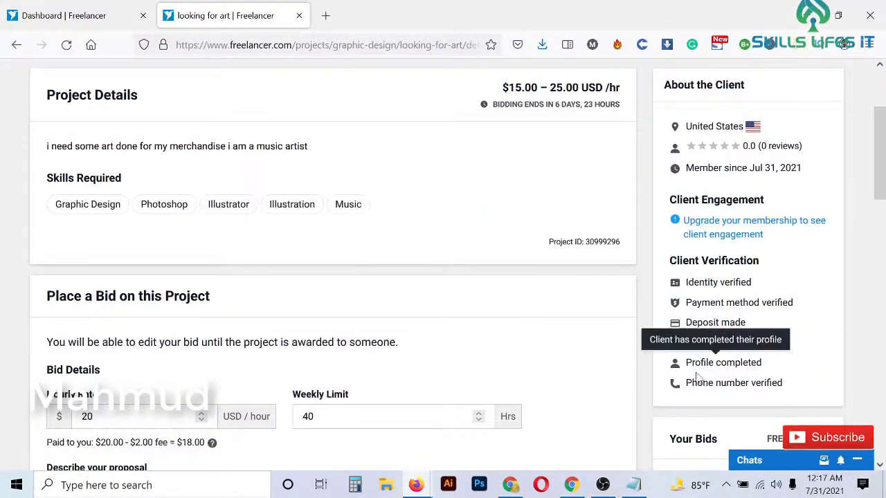
mouse_move(692, 346)
drag(687, 344, 801, 345)
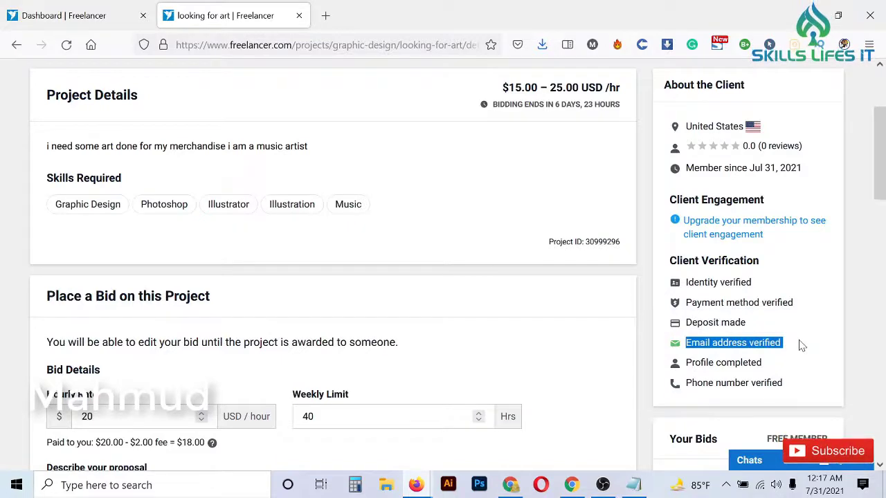
scroll(800, 346, up, 2)
click(528, 78)
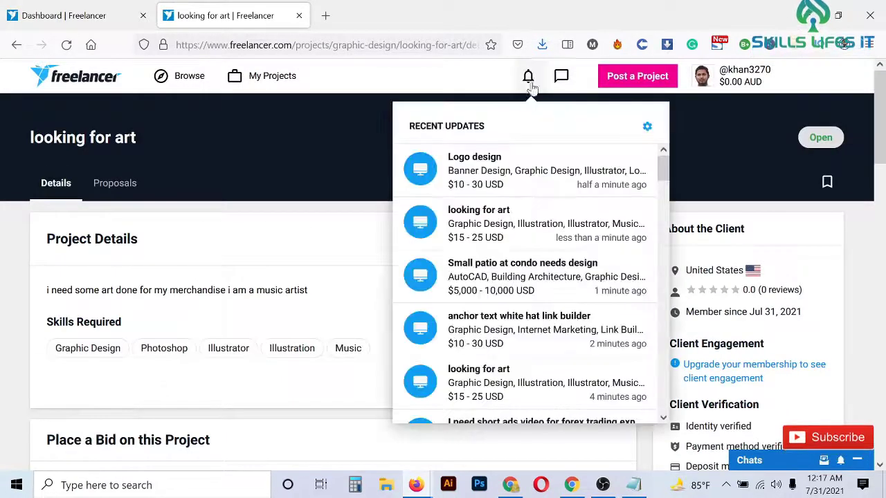
click(509, 172)
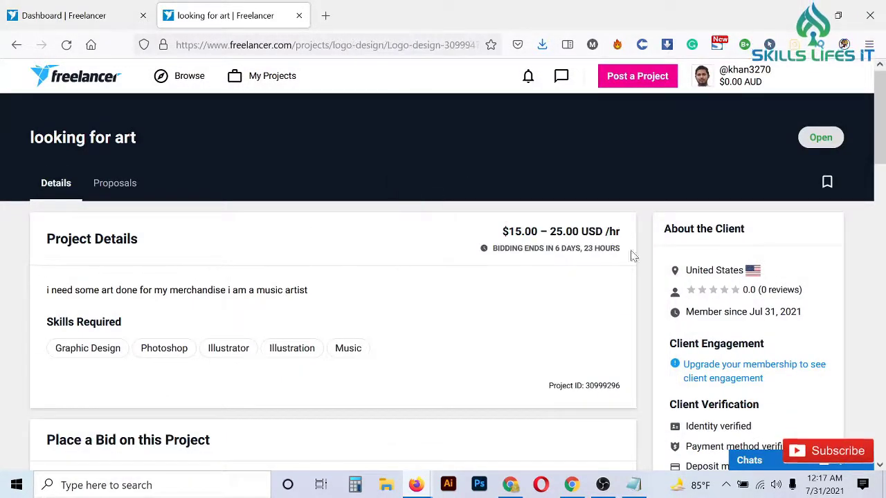
scroll(692, 267, down, 2)
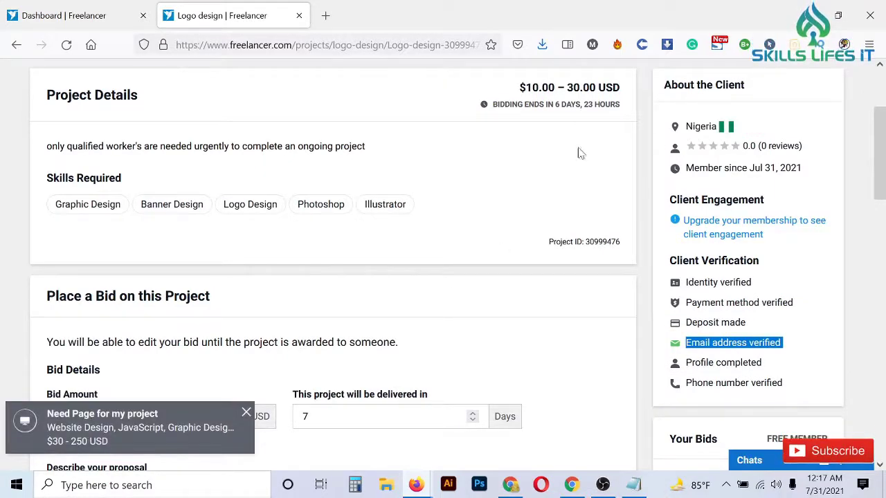
scroll(387, 97, up, 2)
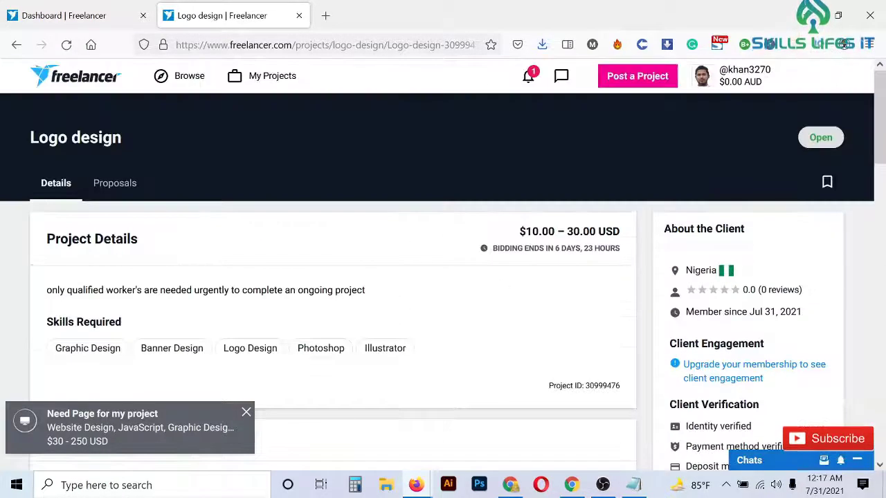
Reopen the looking for art project from the recent project notifications
click(526, 76)
scroll(568, 237, down, 2)
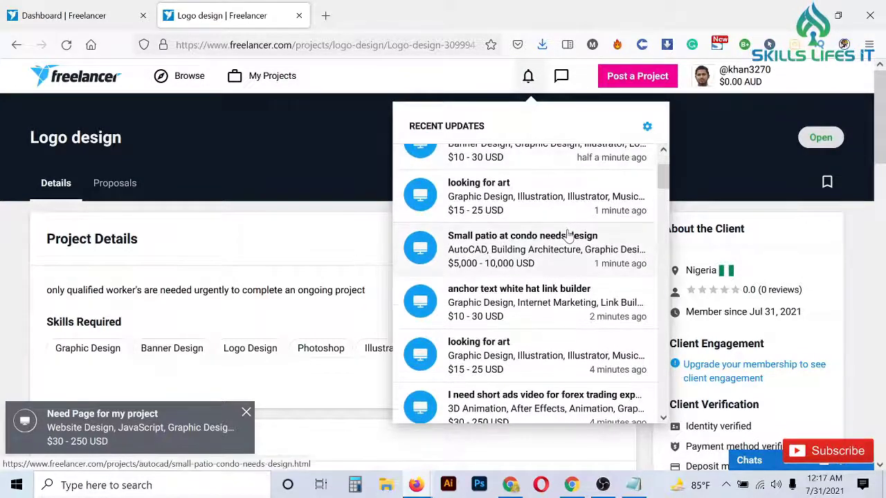
scroll(574, 290, down, 1)
scroll(579, 289, down, 2)
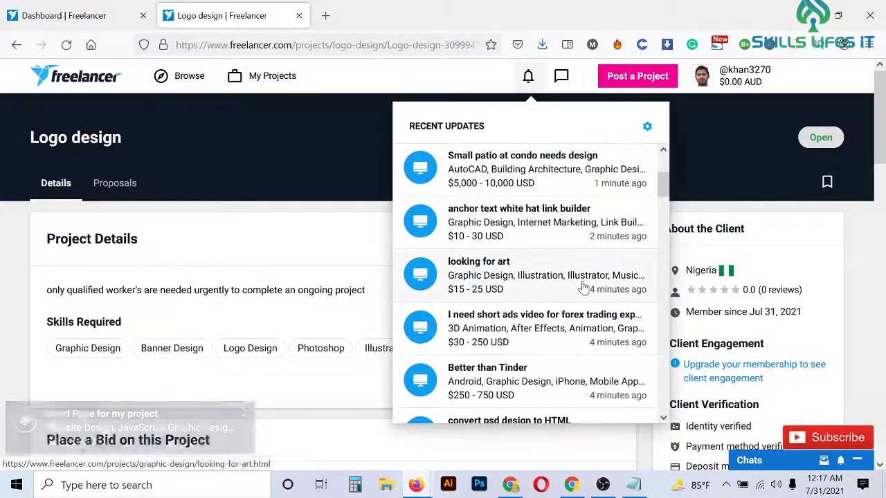
click(474, 279)
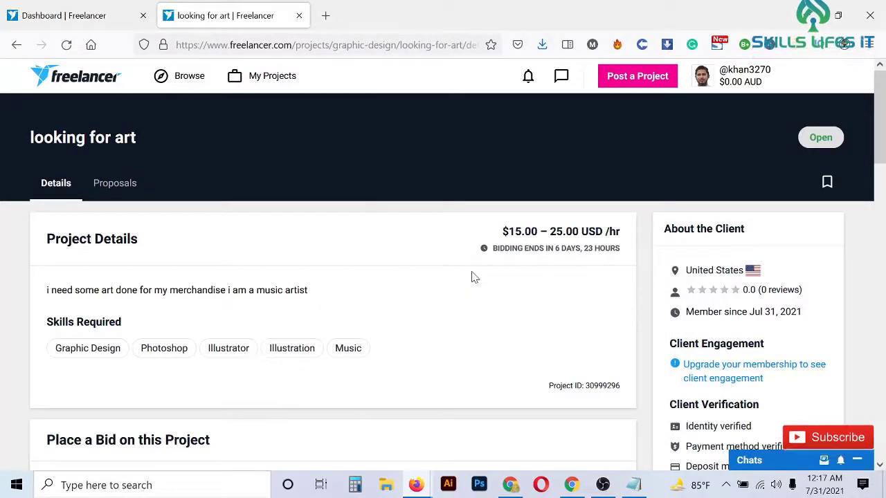
scroll(474, 278, down, 5)
scroll(534, 122, up, 5)
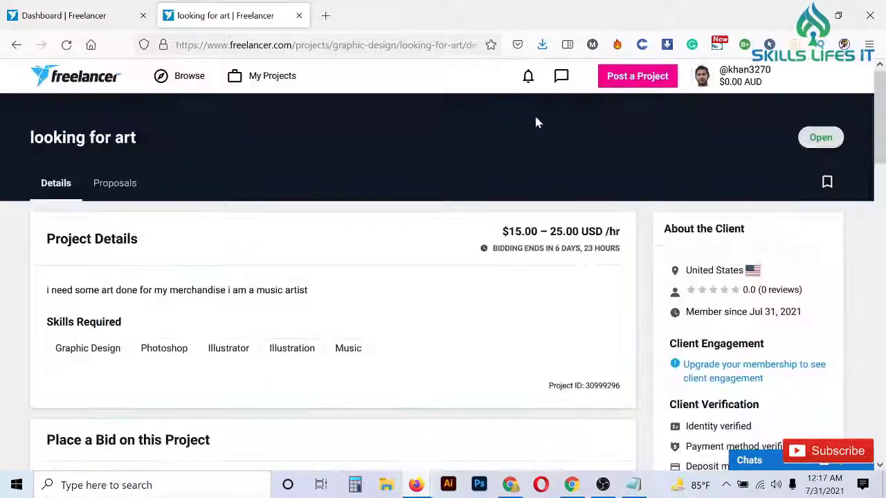
Open the Logo design project, then the web designer project from the alert
click(528, 80)
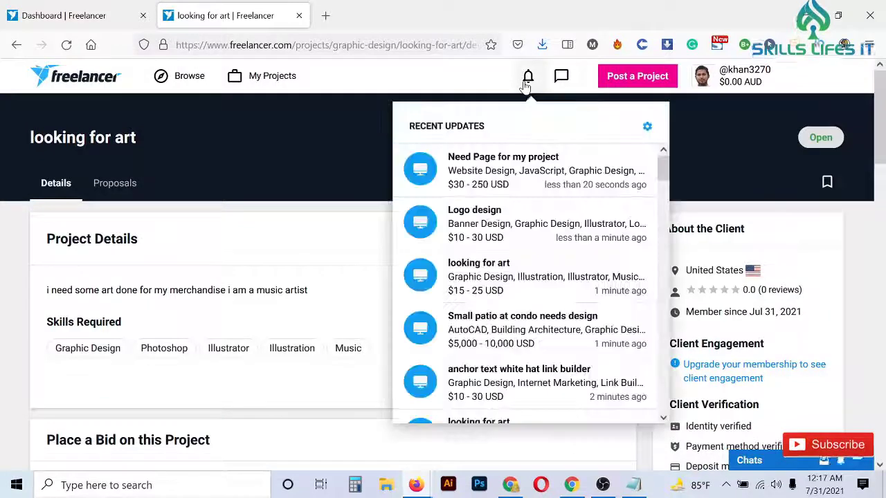
click(509, 233)
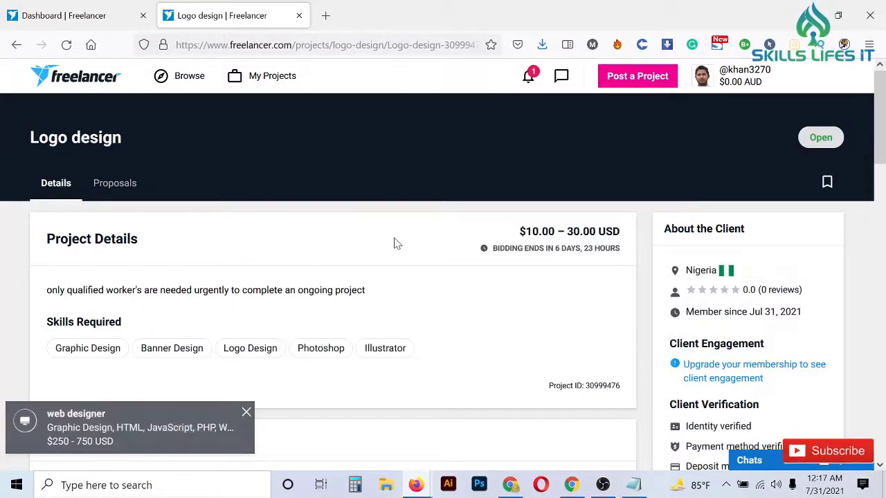
click(156, 429)
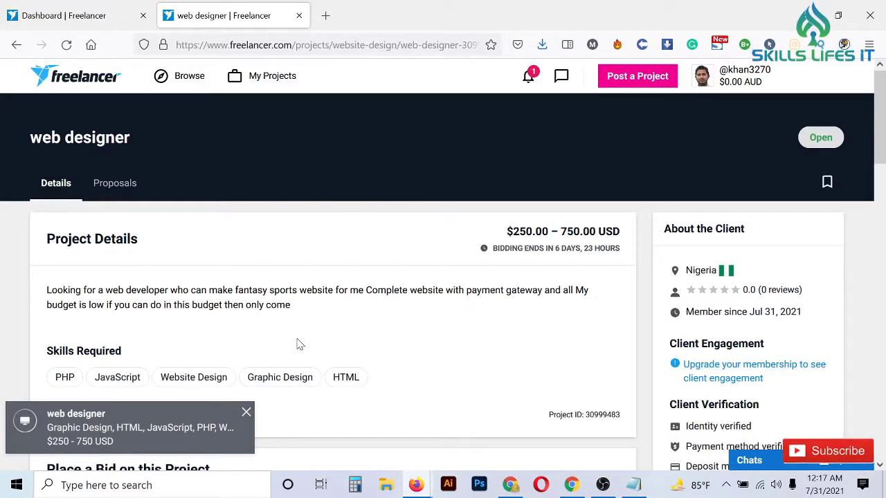
scroll(299, 344, down, 2)
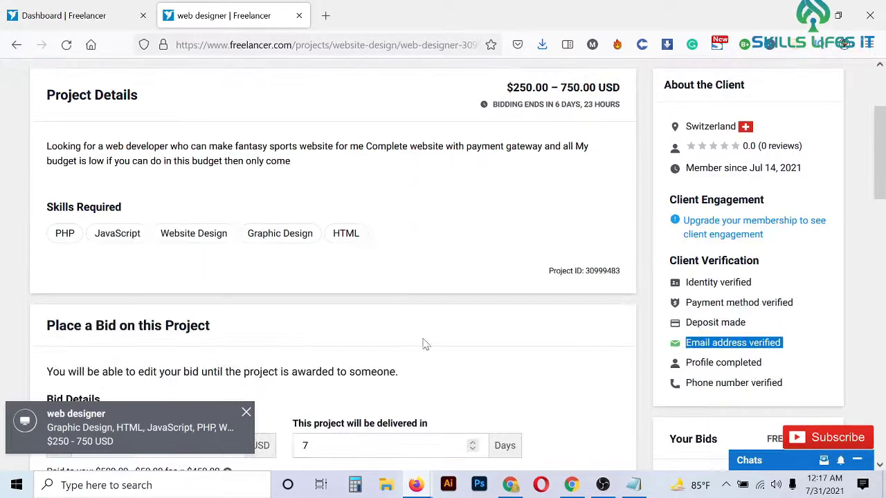
click(583, 346)
scroll(582, 346, up, 2)
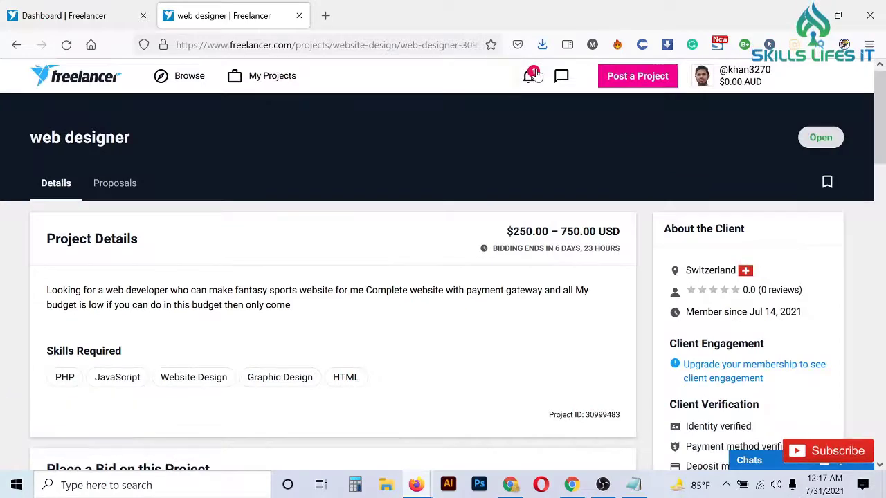
Scroll the Recent Updates list and open the LOGO DESIGN project ($250–750 USD)
click(530, 76)
scroll(531, 221, down, 3)
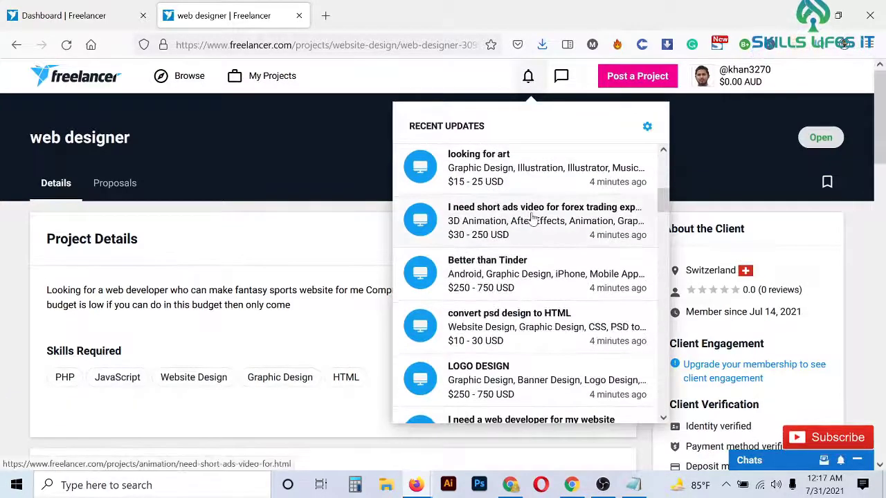
scroll(512, 255, down, 2)
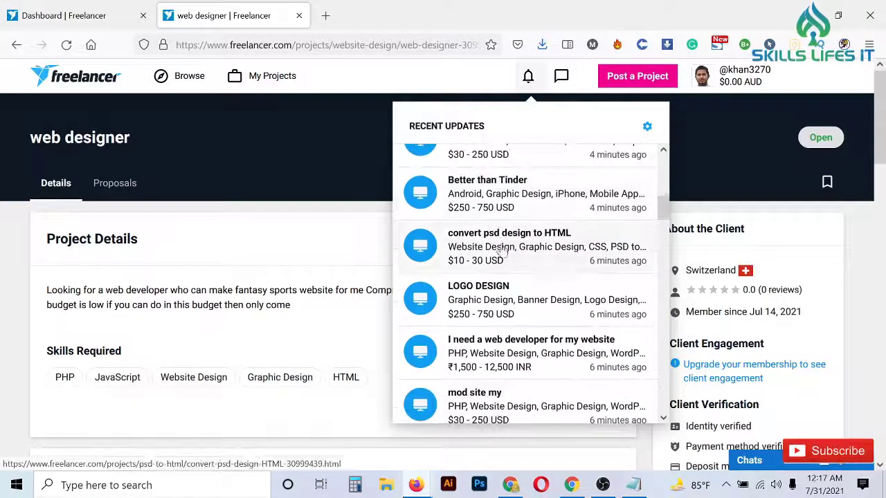
scroll(551, 255, down, 2)
click(492, 221)
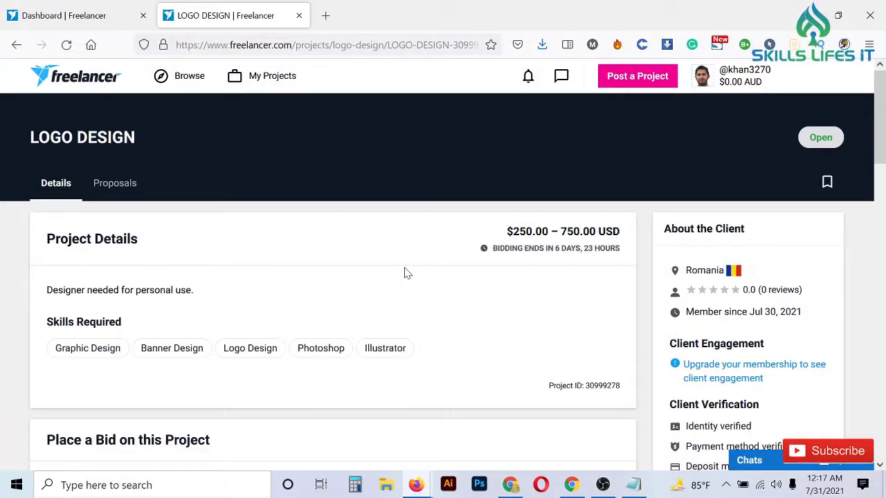
Check the LOGO DESIGN client's email and profile verifications, then open the Recent Updates list
scroll(407, 273, down, 2)
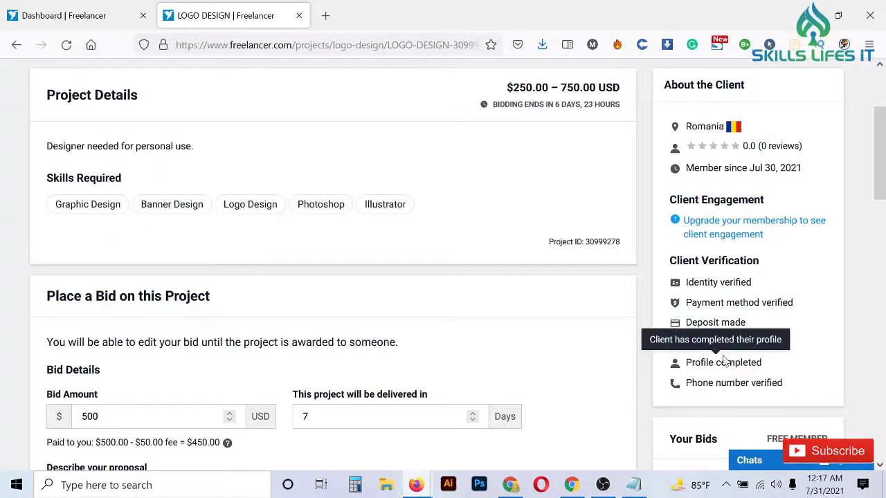
mouse_move(684, 350)
drag(676, 346, 819, 364)
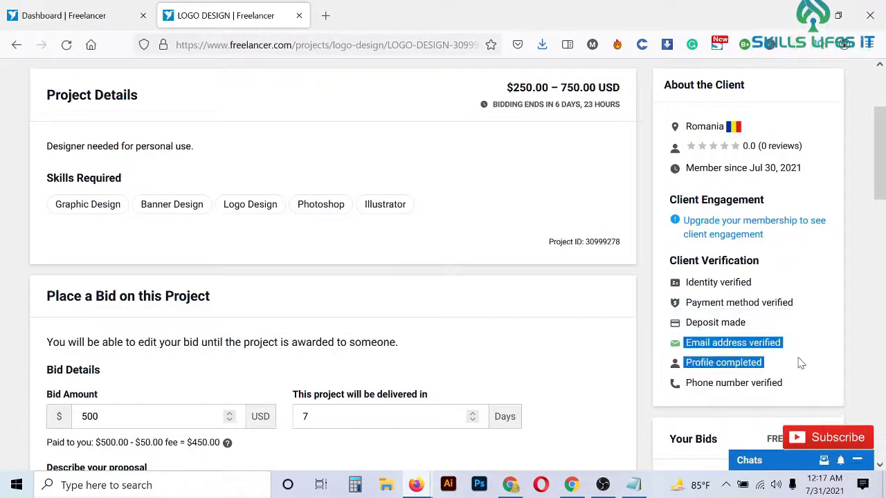
click(799, 362)
mouse_move(674, 308)
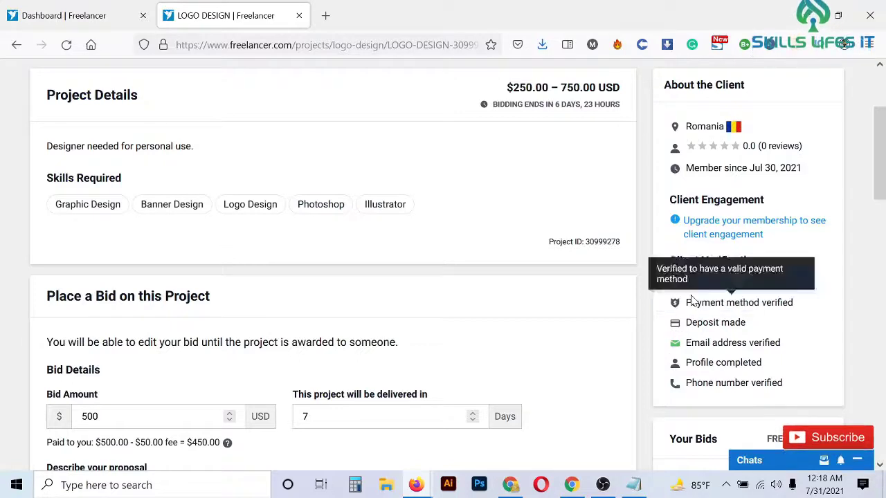
mouse_move(679, 359)
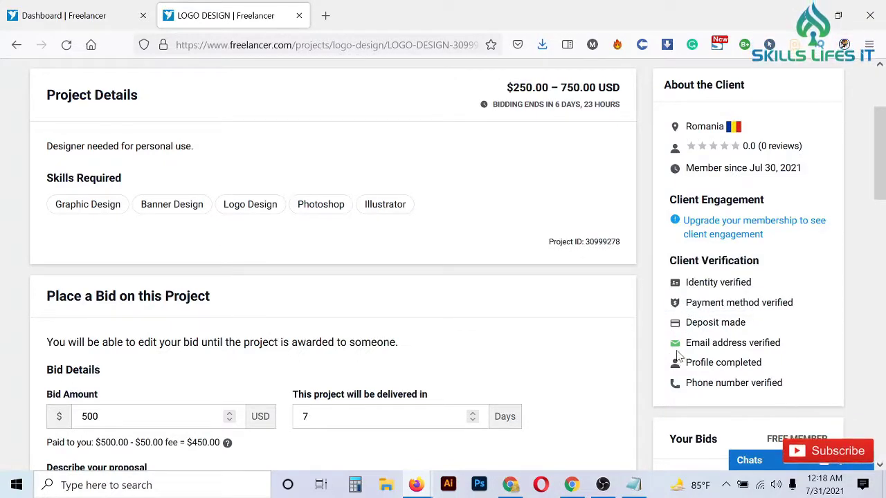
mouse_move(683, 393)
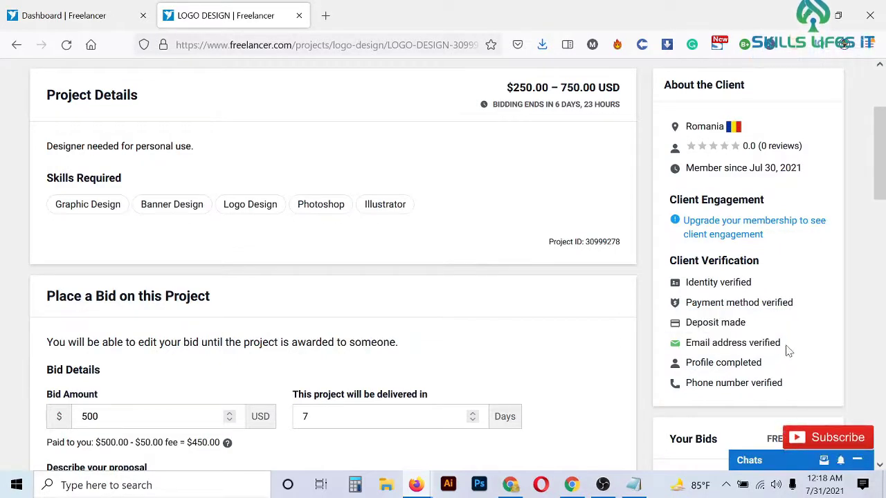
mouse_move(787, 351)
mouse_down()
mouse_move(691, 343)
mouse_move(807, 347)
mouse_up()
click(691, 343)
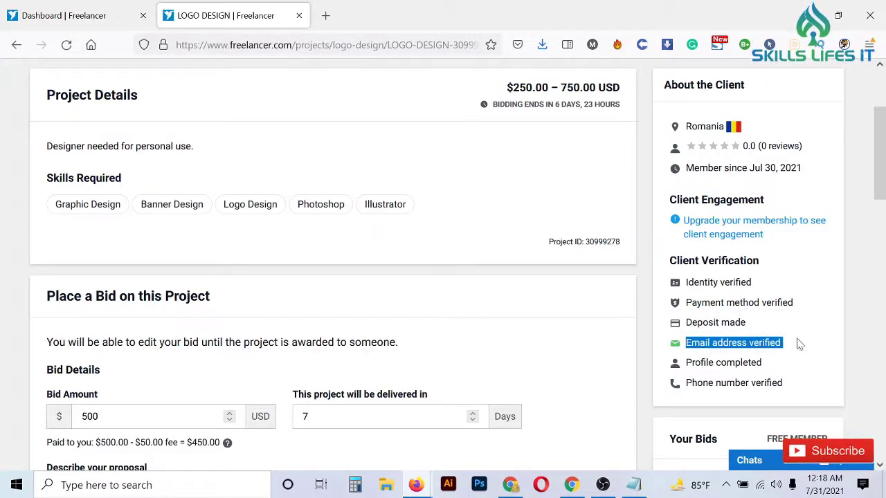
click(566, 311)
scroll(567, 311, up, 3)
click(528, 77)
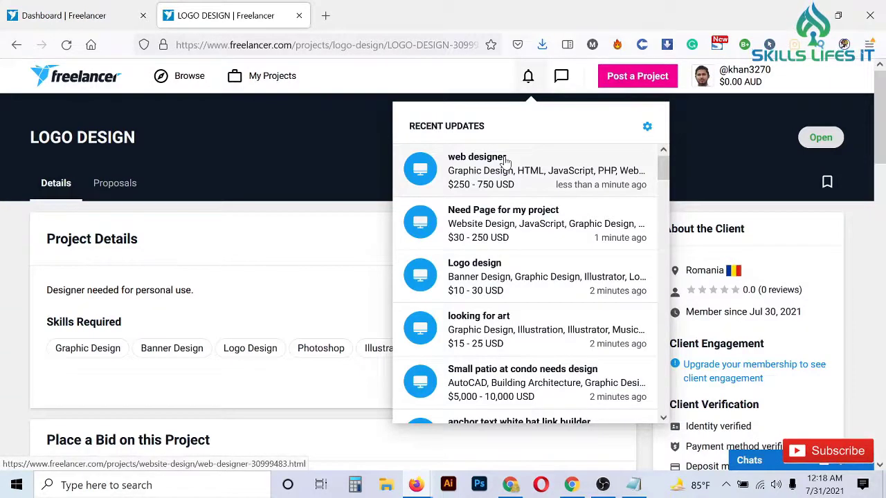
Browse the Recent Updates list and open the RE-TYPE A DOCUMENT project
scroll(516, 267, down, 3)
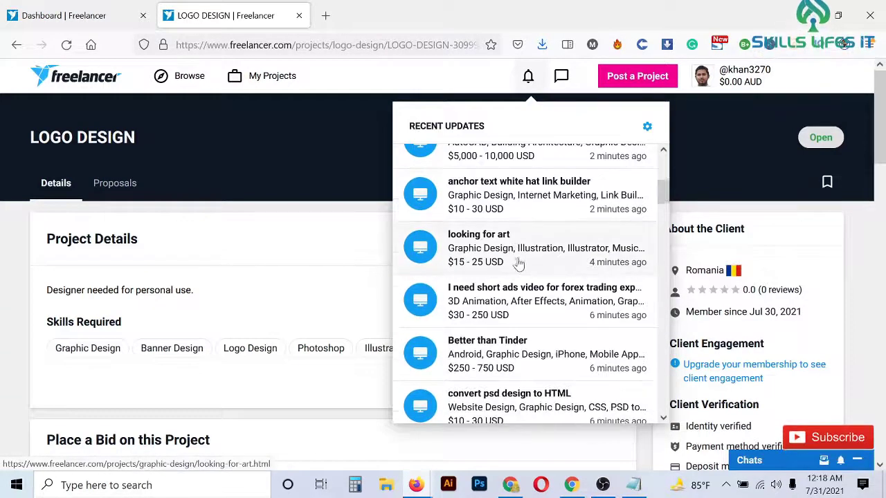
scroll(518, 264, down, 3)
scroll(520, 266, down, 2)
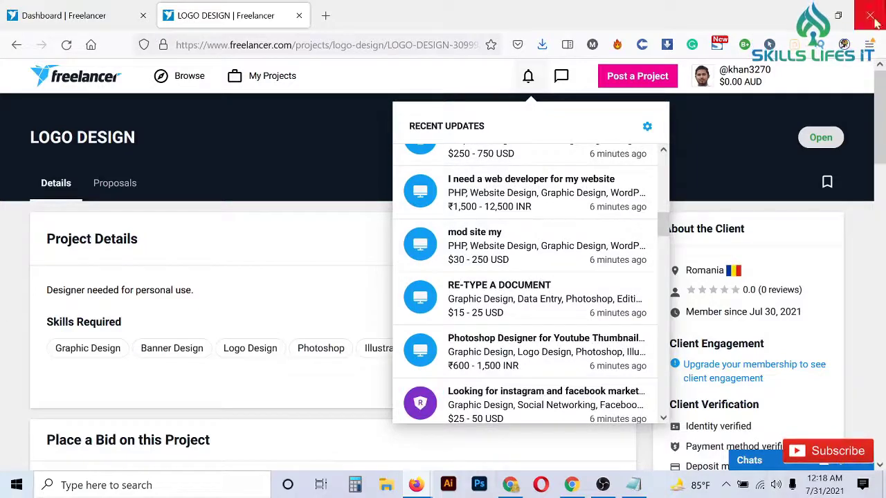
click(702, 76)
click(598, 198)
click(528, 77)
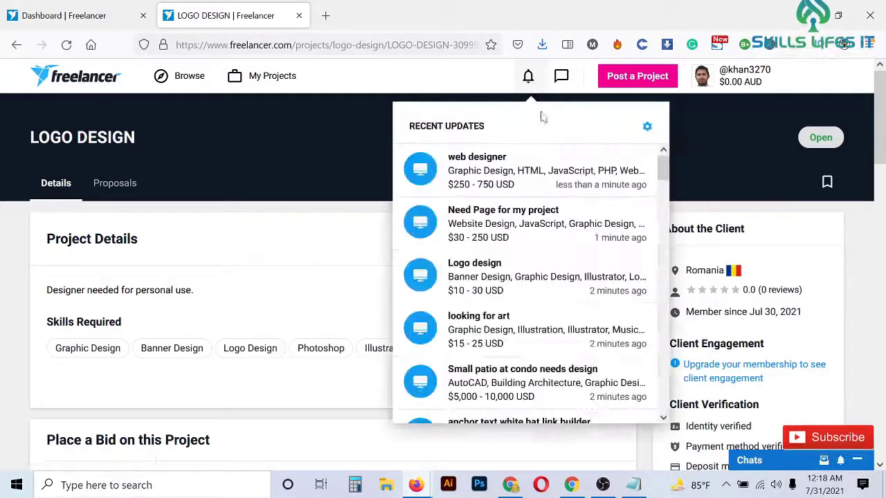
scroll(526, 259, down, 3)
scroll(519, 270, down, 3)
scroll(524, 274, down, 4)
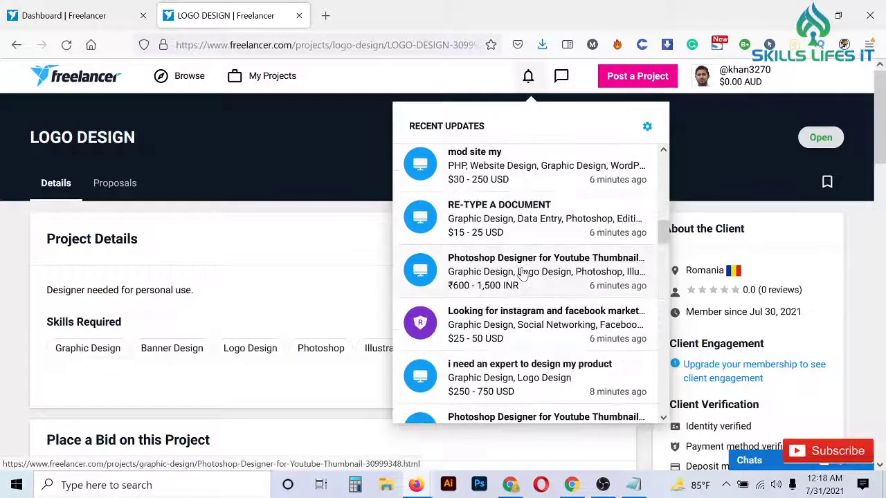
click(522, 229)
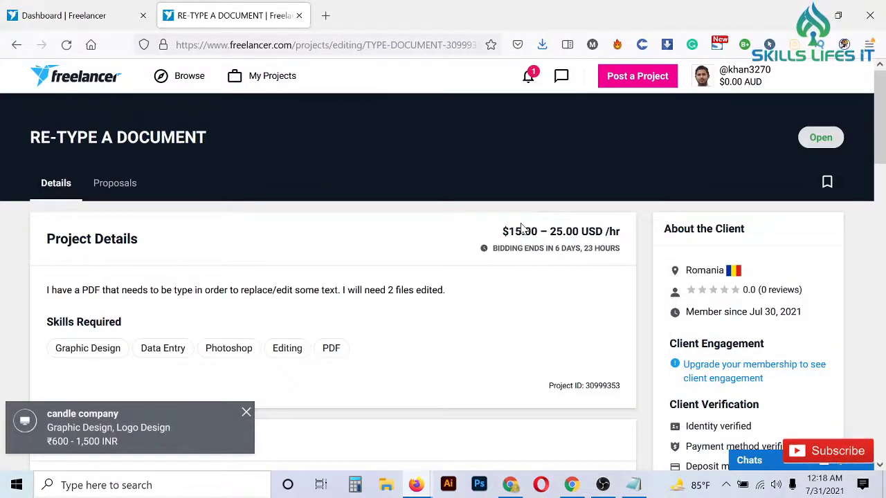
Open the candle company project from its notification and review the client's profile and phone verifications
scroll(523, 228, down, 2)
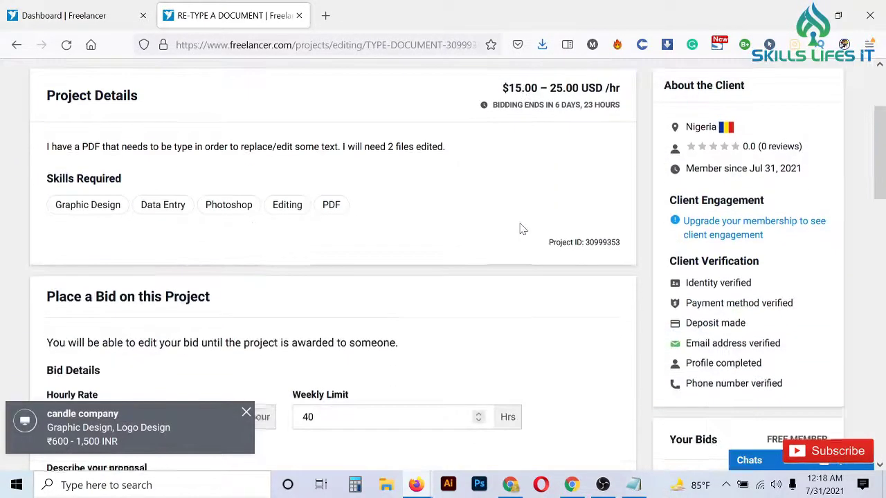
click(140, 430)
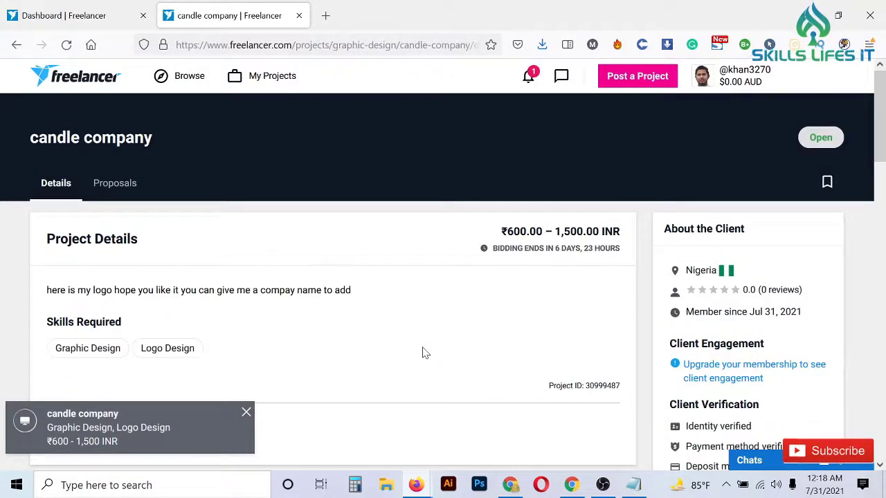
scroll(425, 353, down, 1)
scroll(424, 353, down, 2)
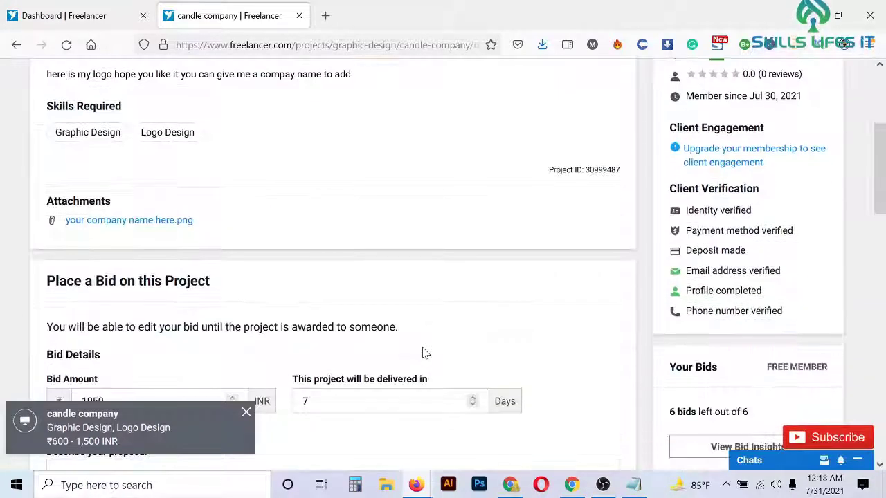
drag(699, 291, 783, 303)
click(698, 289)
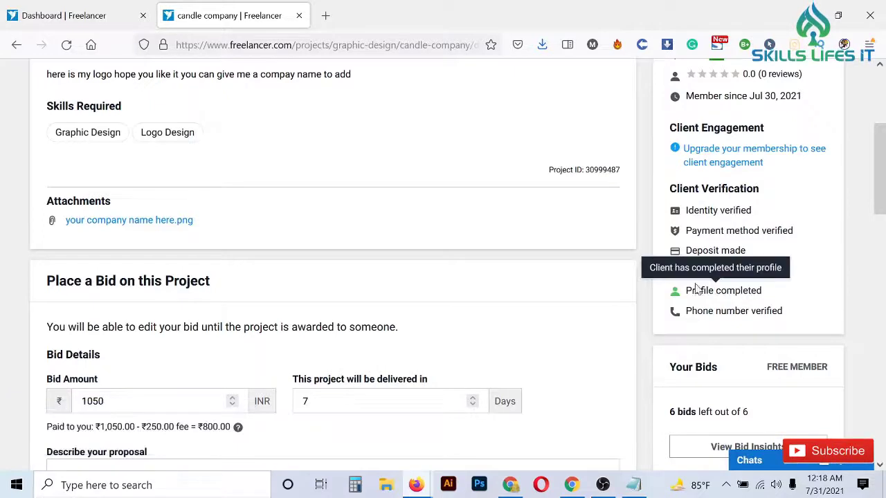
drag(692, 291, 805, 310)
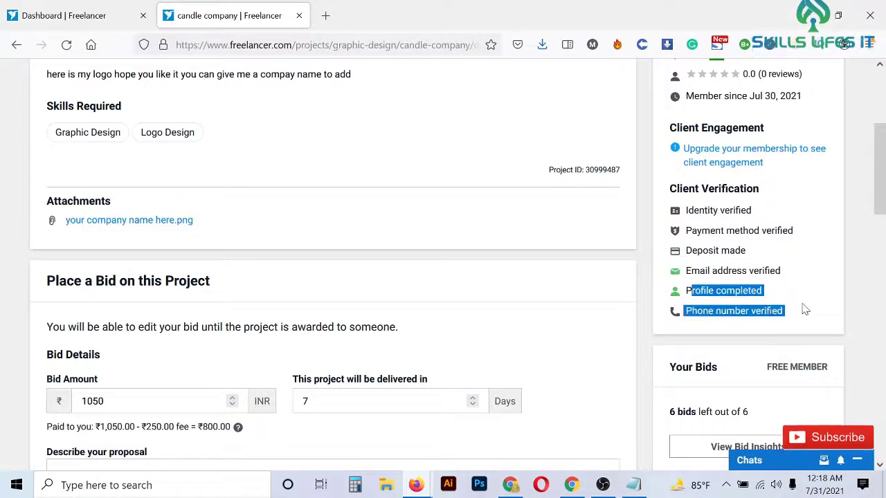
click(805, 311)
mouse_move(763, 291)
mouse_down()
mouse_move(685, 291)
mouse_move(763, 292)
mouse_up()
click(762, 290)
scroll(643, 307, up, 5)
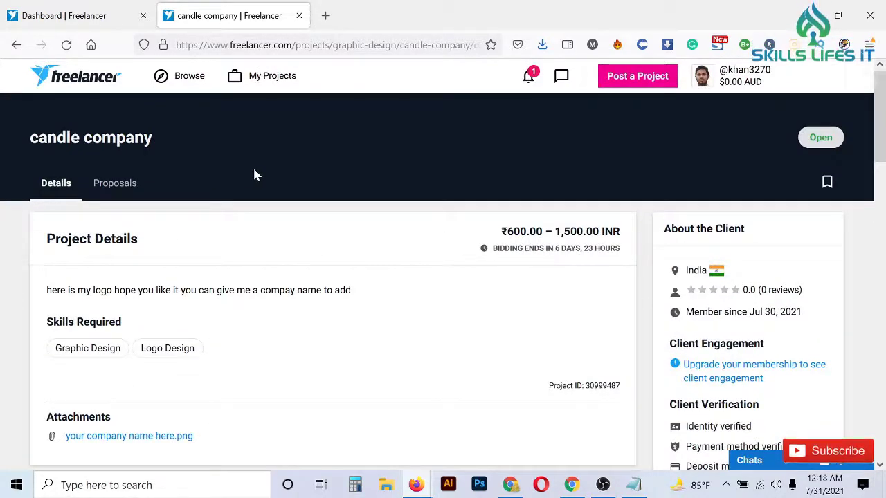
Paste the prepared proposal text into the candle company proposal box
scroll(270, 181, down, 4)
scroll(350, 200, down, 2)
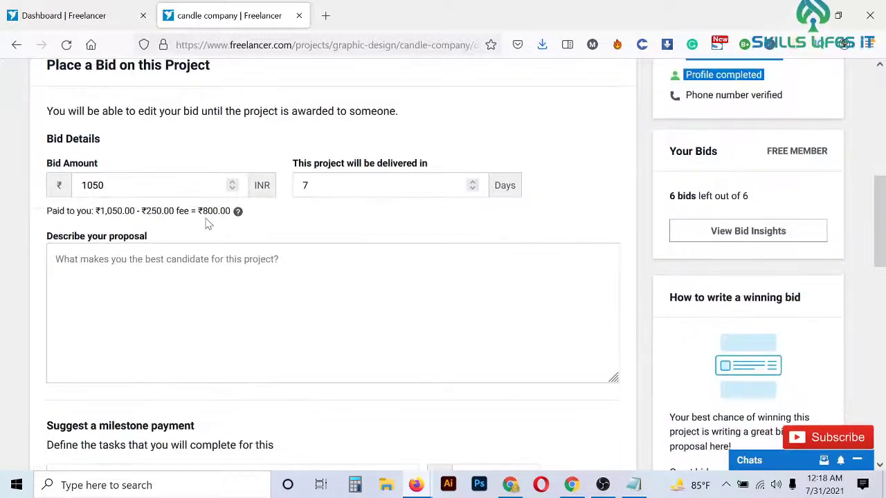
click(270, 283)
right_click(270, 277)
click(304, 131)
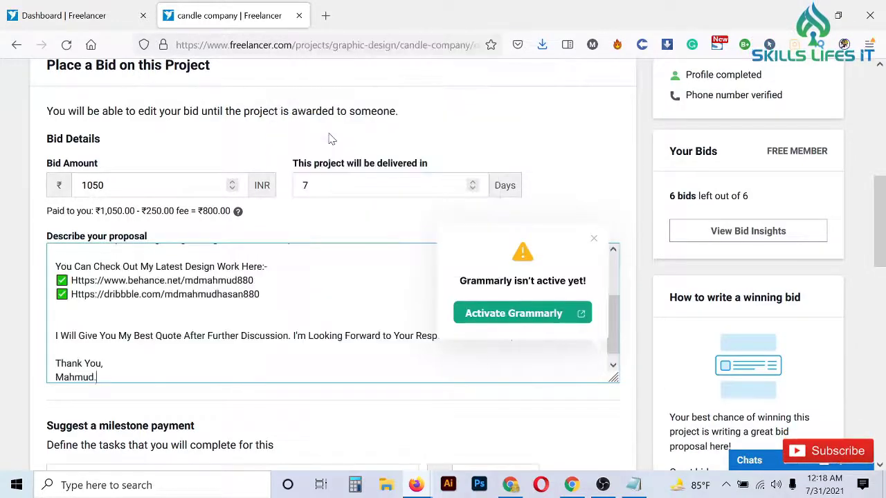
key(ctrl+Home)
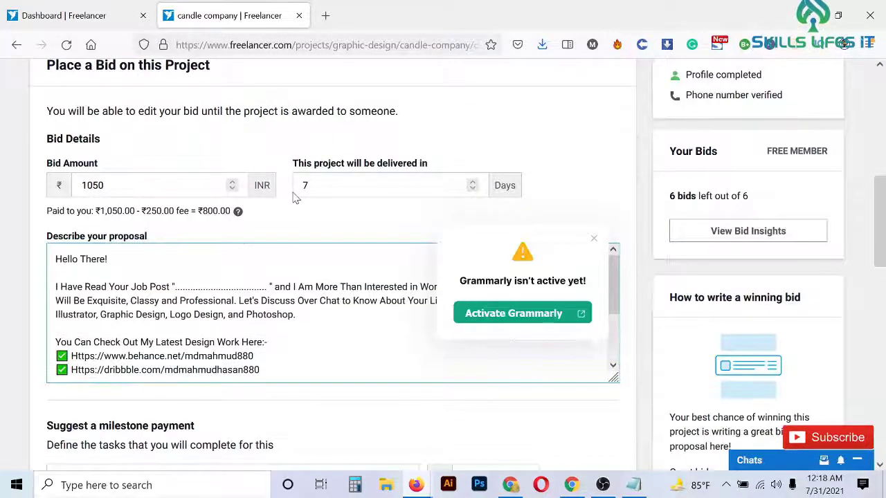
Replace the quoted dotted placeholder in the proposal with the title 'candle company'
scroll(67, 254, up, 15)
drag(30, 138, 156, 144)
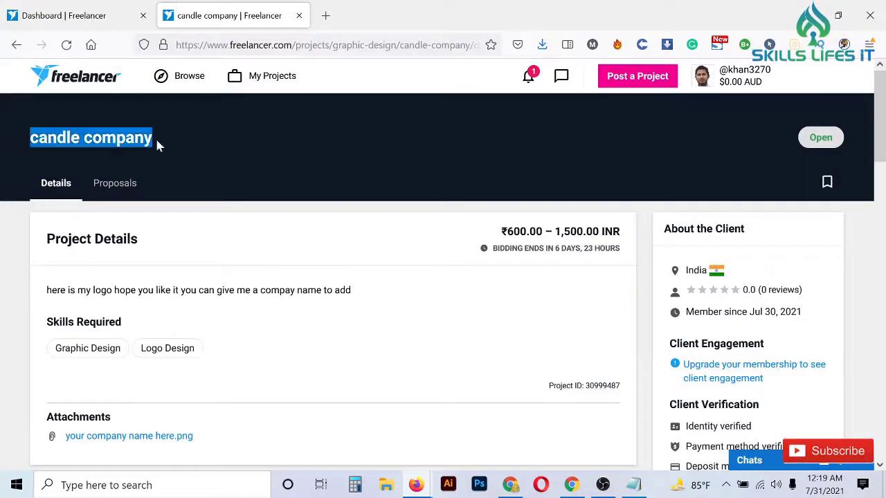
right_click(104, 147)
click(118, 159)
scroll(215, 302, down, 15)
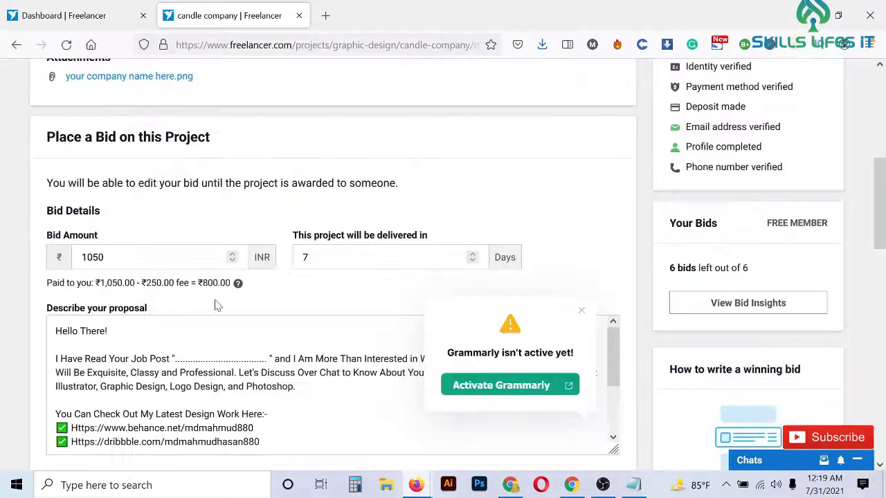
scroll(214, 302, down, 1)
drag(267, 214, 195, 215)
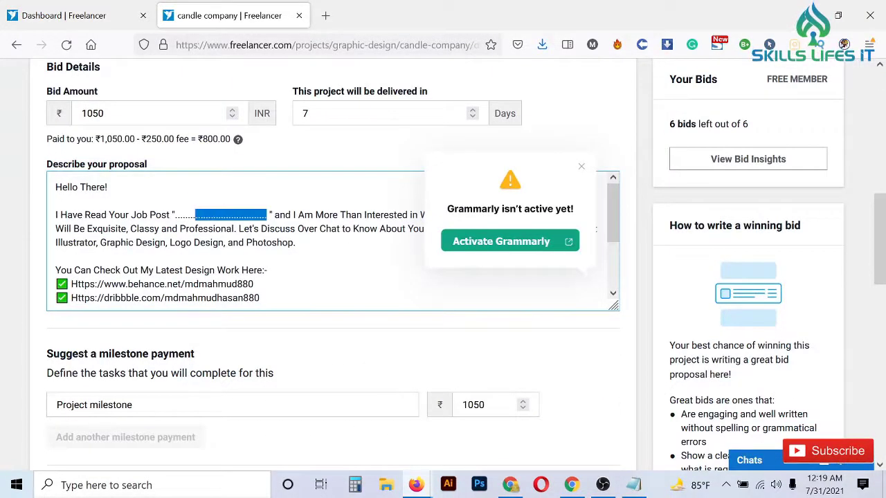
key(ctrl+v)
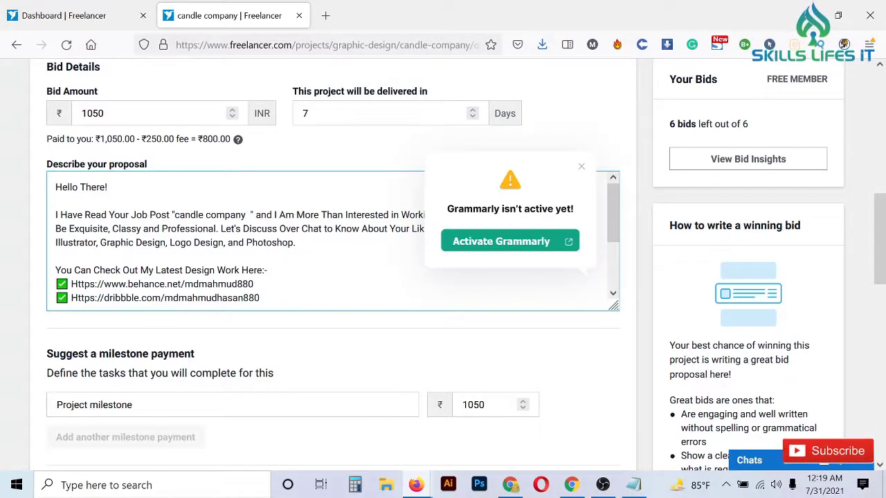
key(BackSpace)
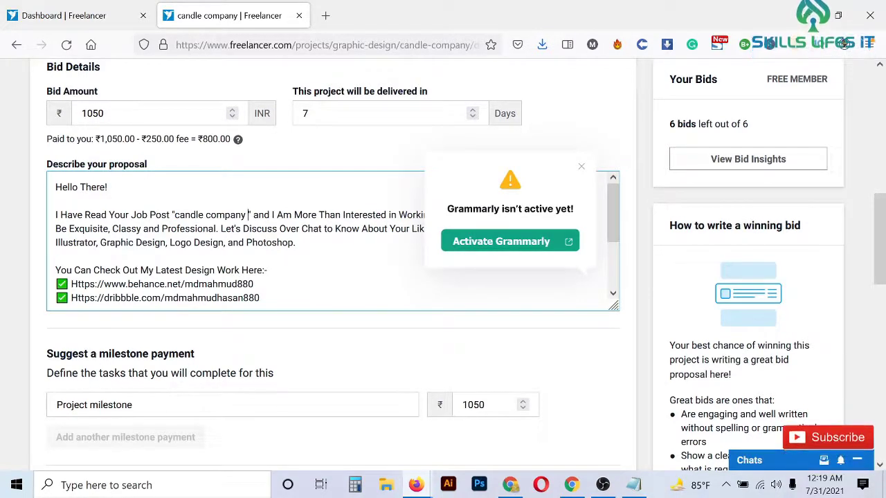
Submit the bid on the candle company project with the default settings
scroll(306, 303, down, 2)
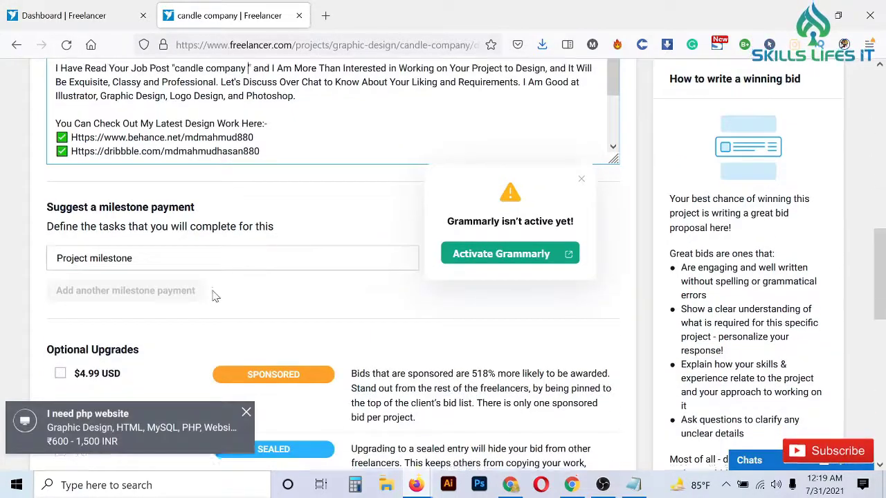
scroll(496, 296, down, 4)
click(578, 290)
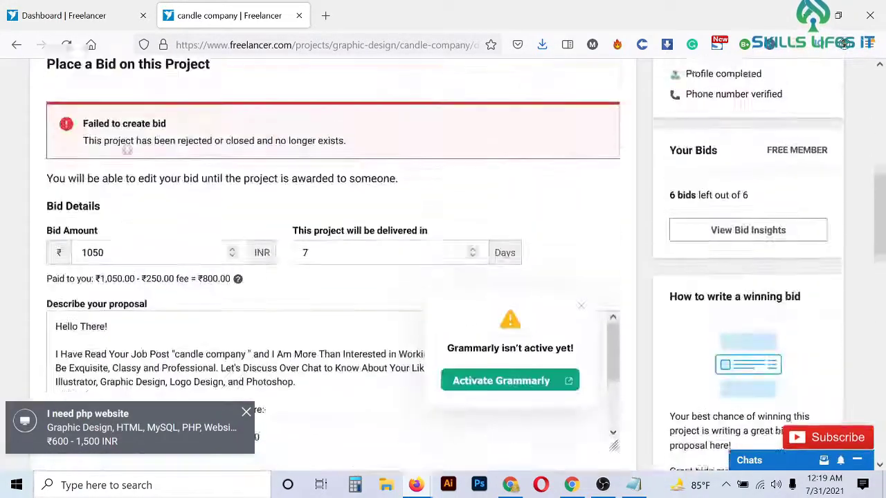
scroll(190, 235, down, 7)
scroll(184, 238, down, 3)
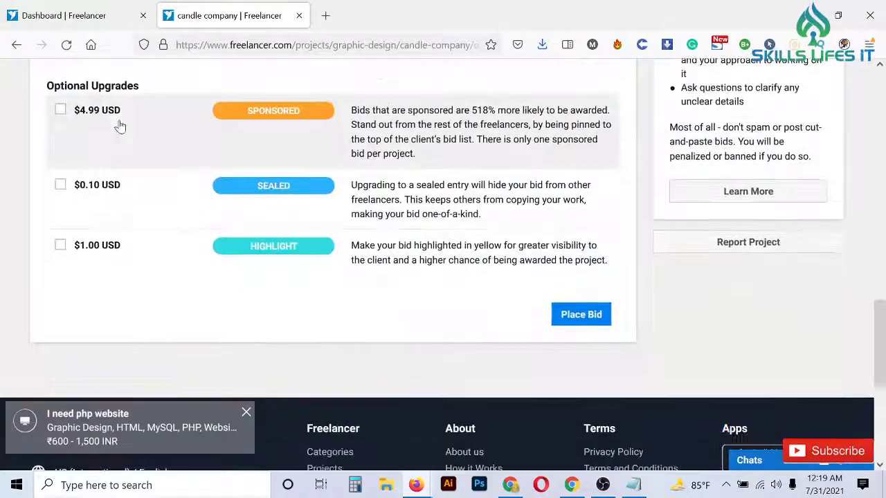
scroll(271, 300, up, 5)
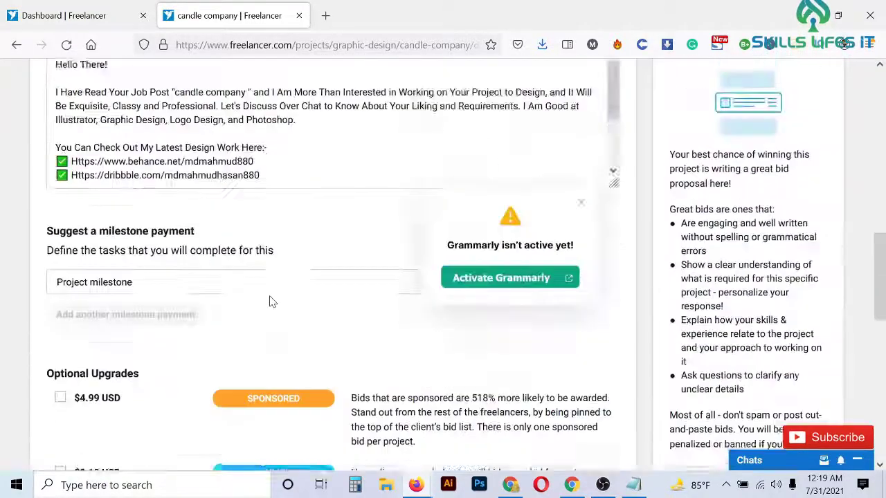
scroll(270, 300, up, 3)
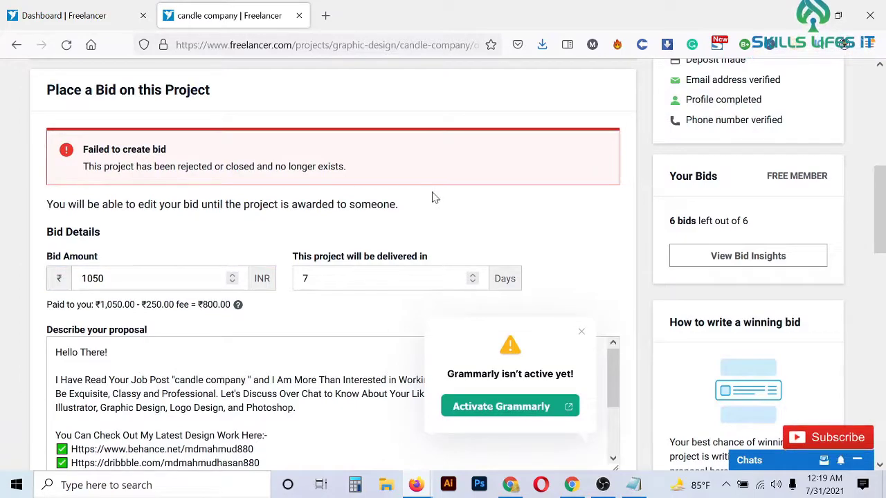
Change the delivery time to 2 days and resubmit the bid
double_click(305, 278)
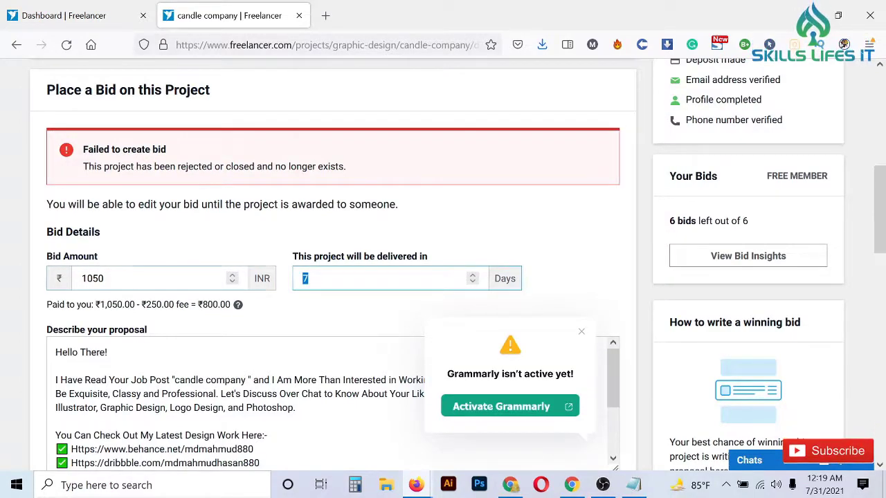
text(2)
scroll(388, 303, down, 6)
scroll(560, 360, down, 4)
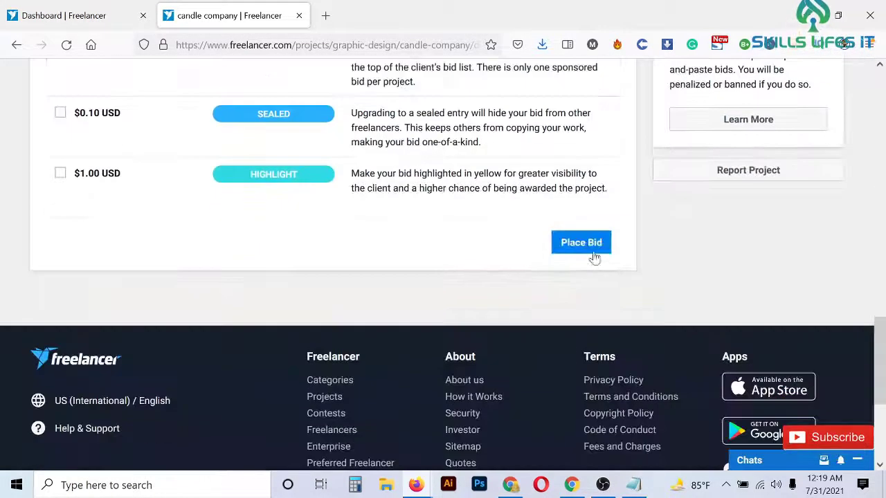
click(593, 248)
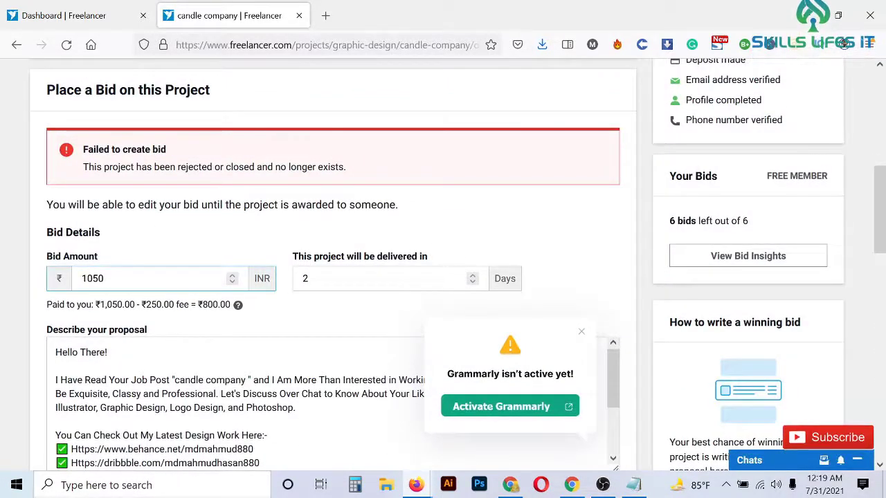
Lower the bid amount from 1050 to ₹600 and resubmit
scroll(160, 284, up, 3)
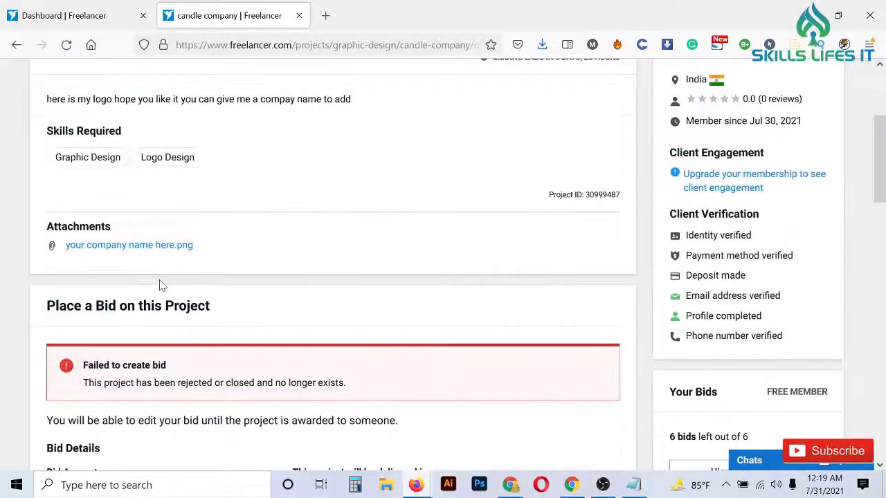
scroll(159, 283, up, 2)
scroll(159, 284, down, 5)
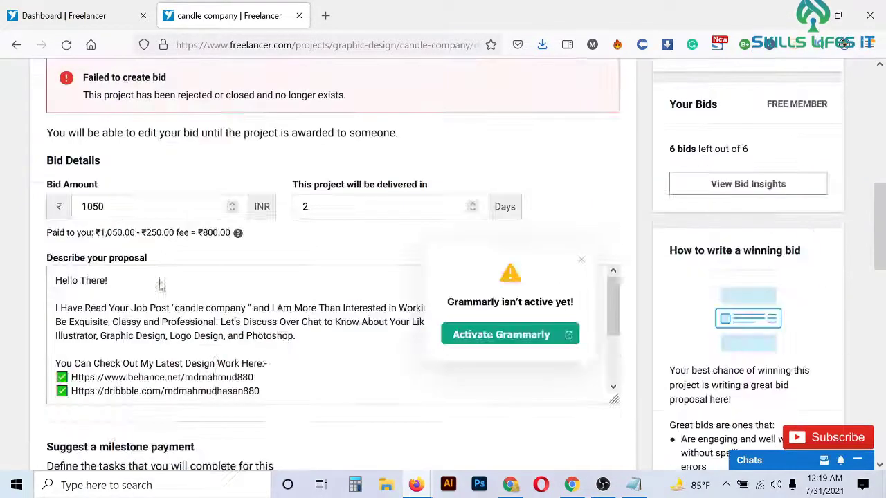
drag(107, 206, 48, 215)
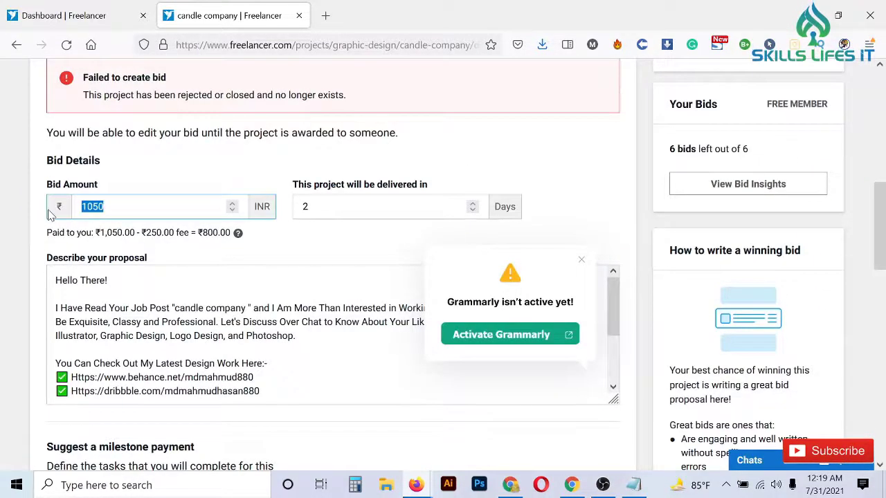
text(6)
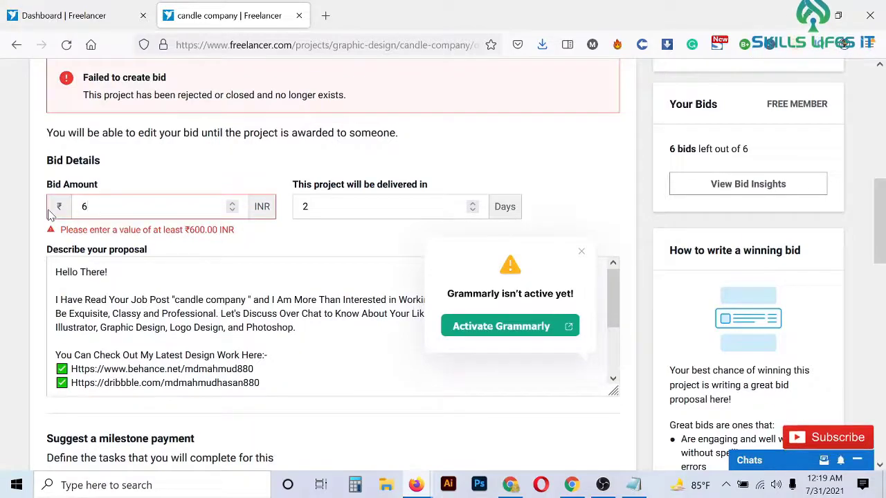
text(00)
scroll(464, 221, down, 7)
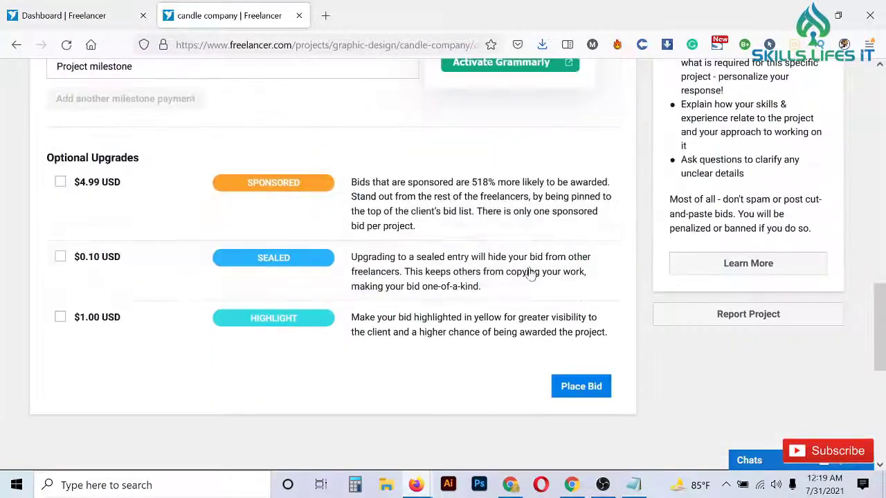
click(580, 388)
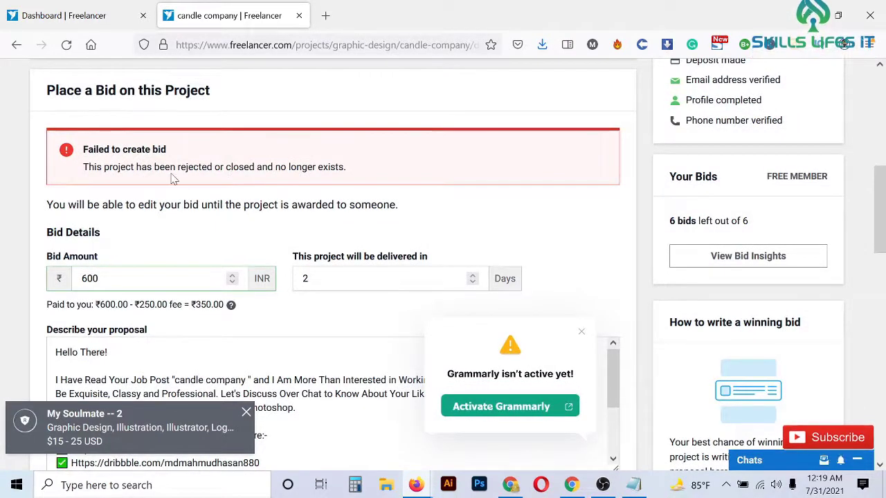
Read the Failed to create bid error saying the project was rejected or closed
drag(174, 178, 260, 179)
drag(177, 178, 337, 179)
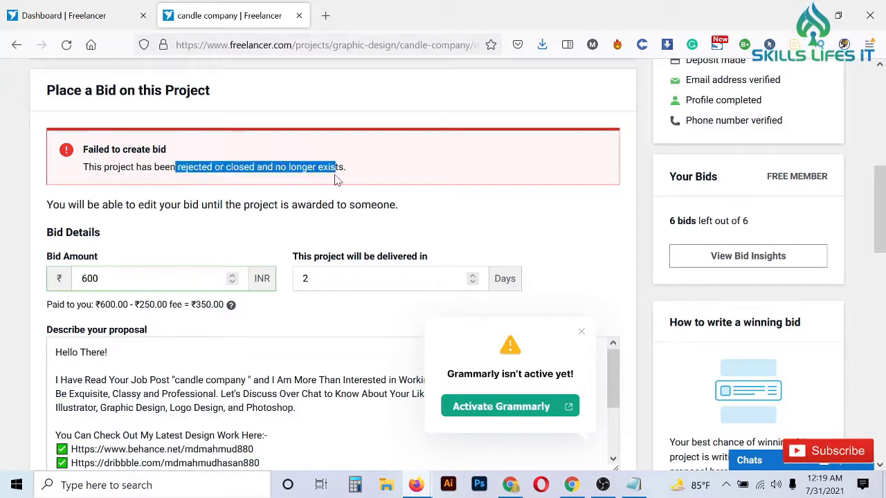
click(298, 182)
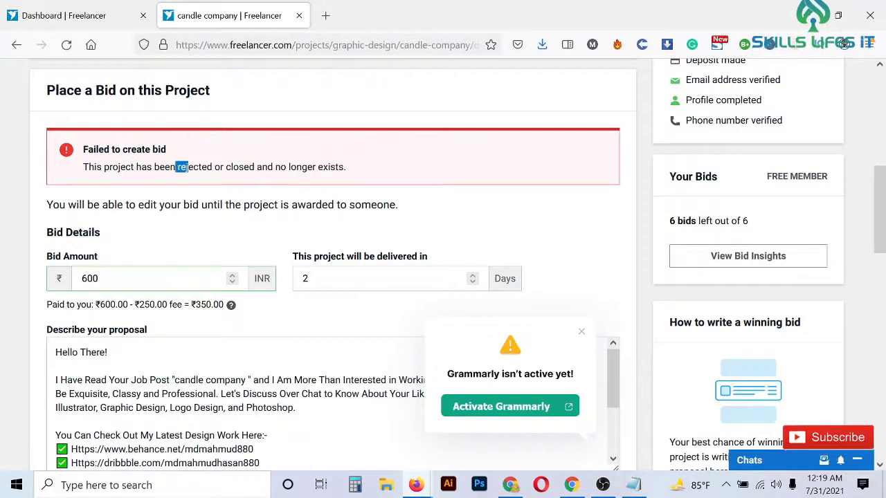
drag(188, 170, 386, 177)
scroll(393, 191, up, 4)
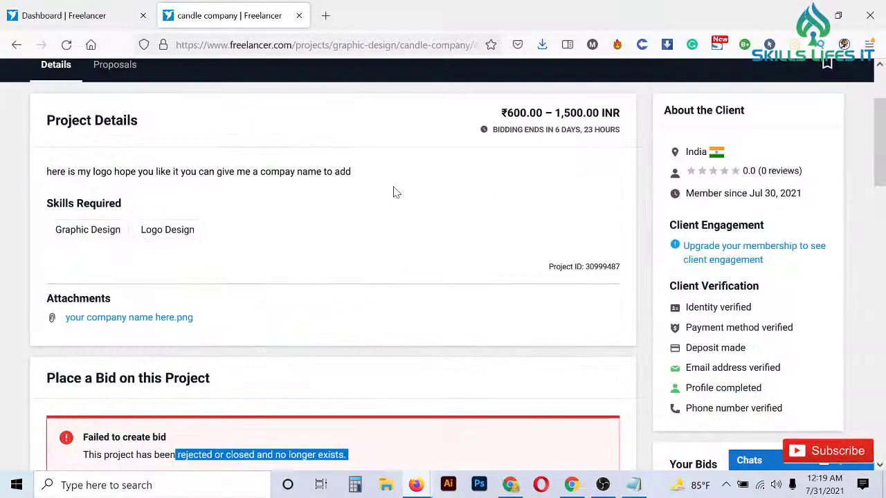
scroll(393, 191, up, 2)
Open the My Soulmate -- 2 project from Recent Updates
click(528, 77)
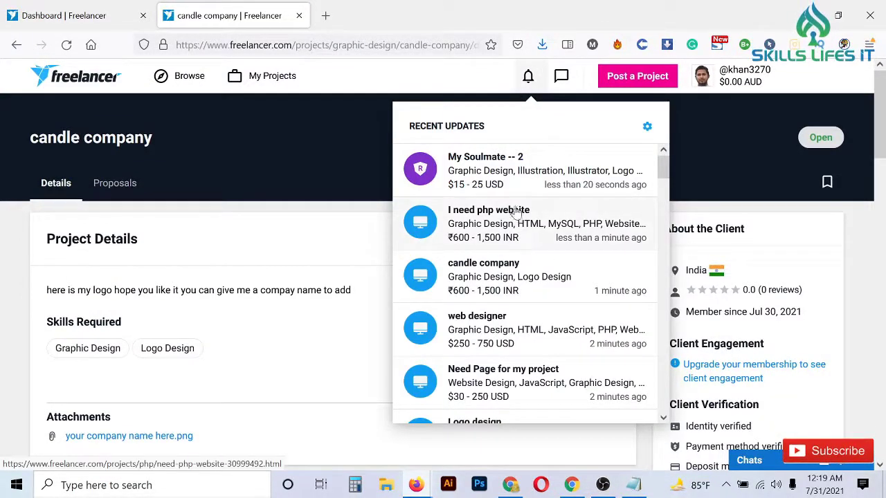
click(511, 175)
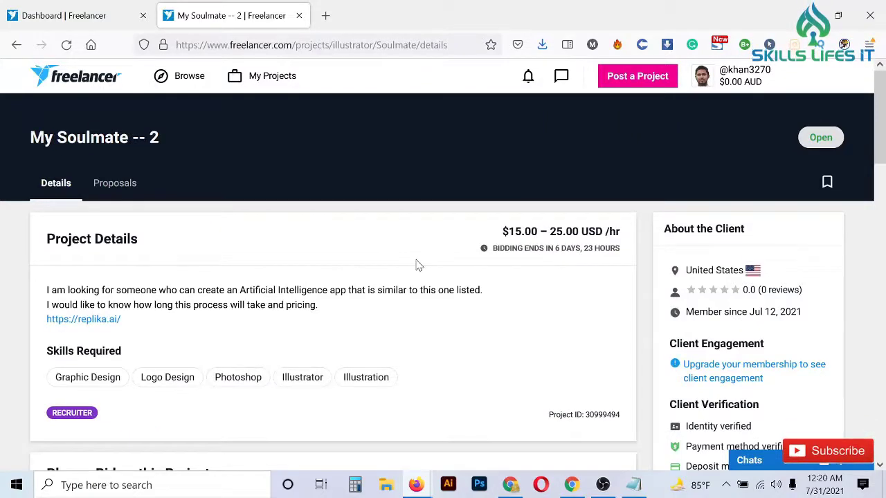
scroll(418, 265, down, 2)
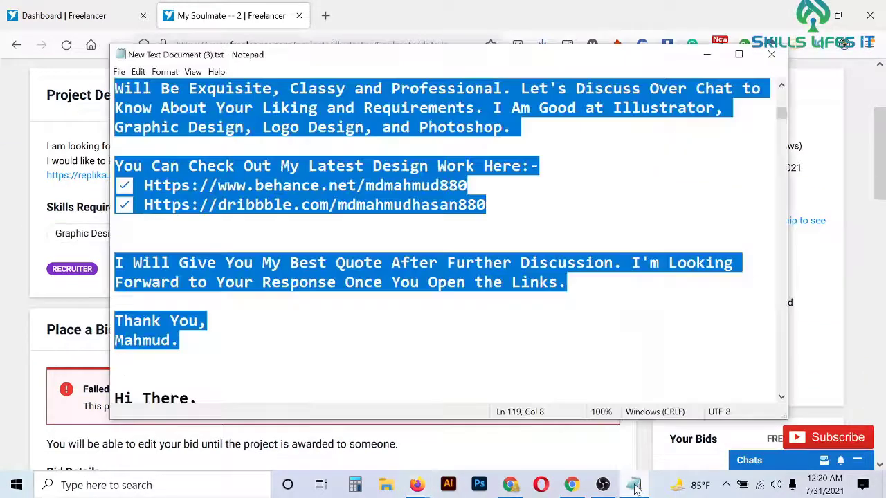
Copy the saved proposal text from Notepad and return to the browser
click(633, 484)
right_click(328, 124)
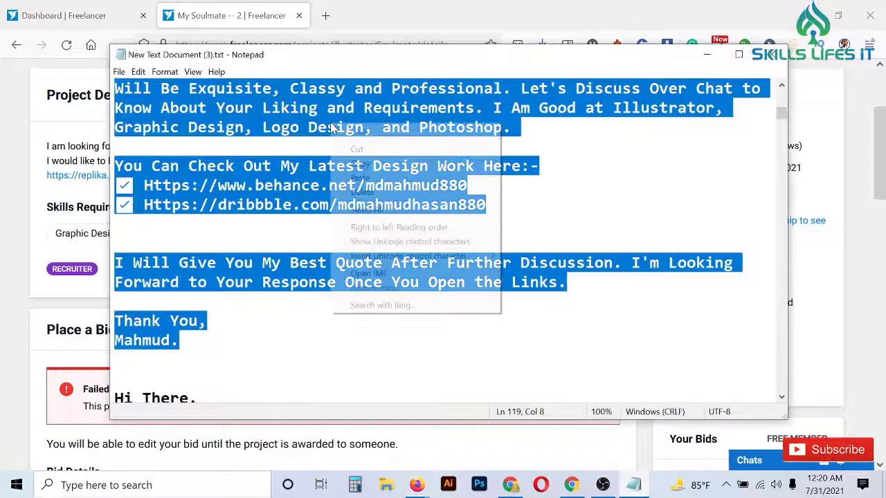
click(360, 165)
click(3, 225)
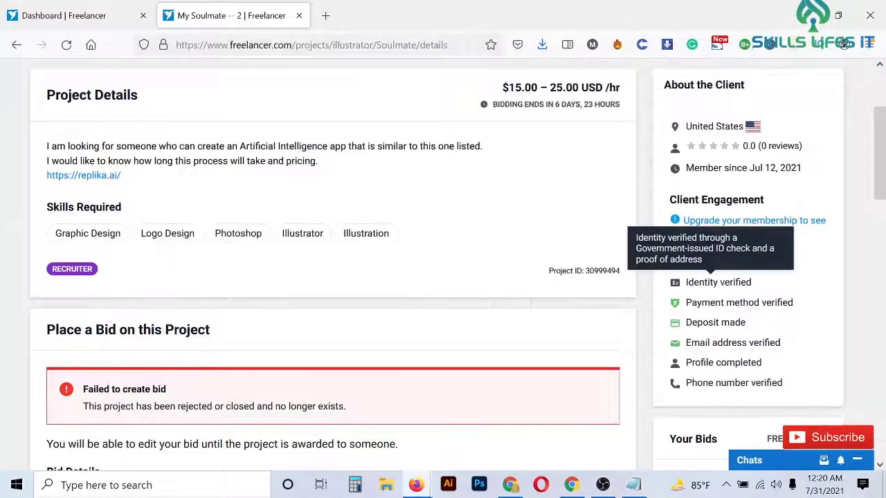
Paste the saved proposal text into the empty proposal box
scroll(674, 229, down, 2)
scroll(675, 178, down, 4)
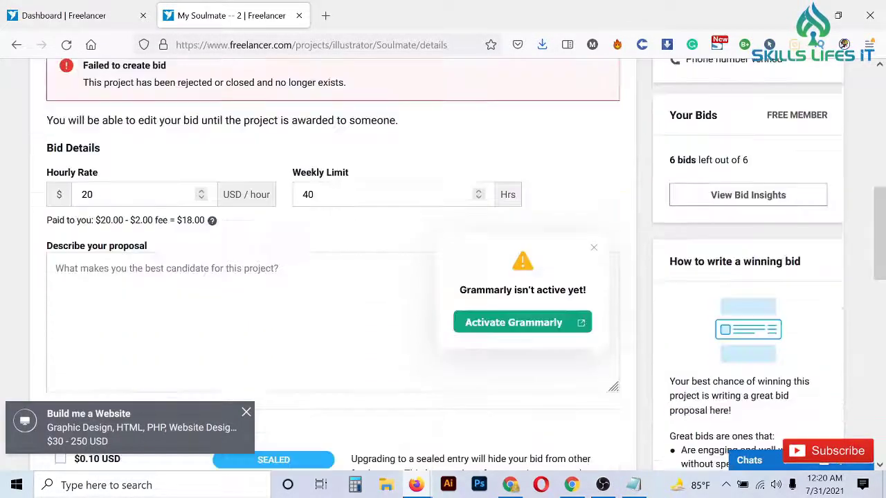
right_click(260, 185)
click(293, 283)
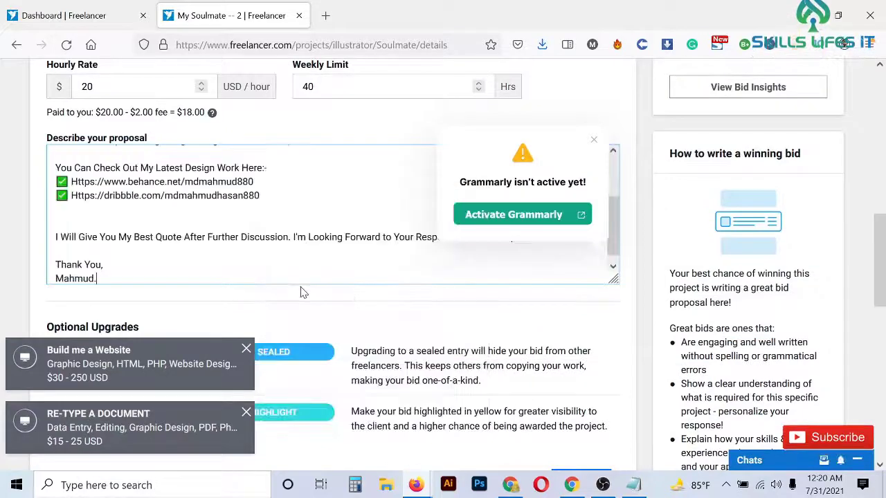
key(ctrl+Home)
Replace the dotted placeholder after 'Job Post' with the title 'My Soulmate -- 2'
scroll(374, 310, up, 8)
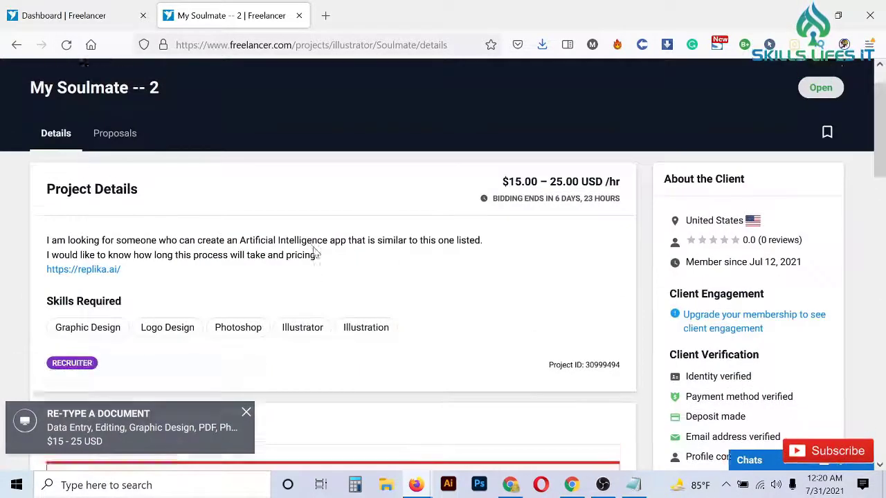
drag(30, 137, 166, 138)
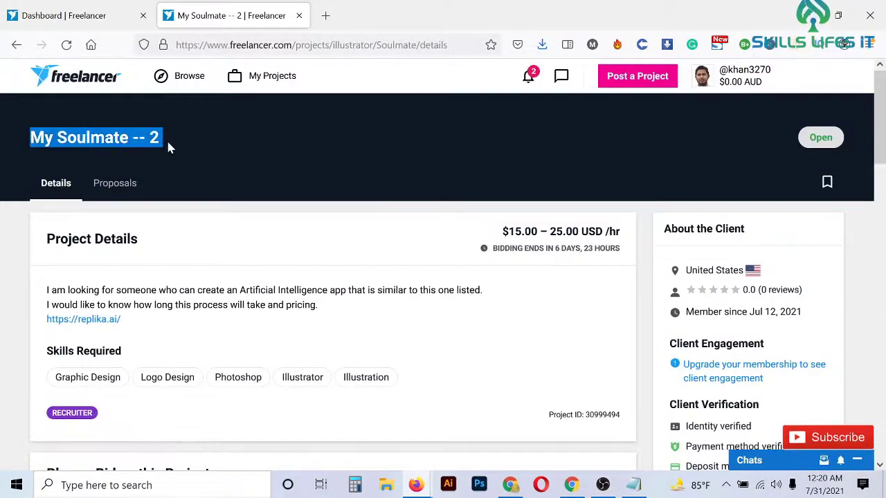
right_click(129, 141)
click(148, 155)
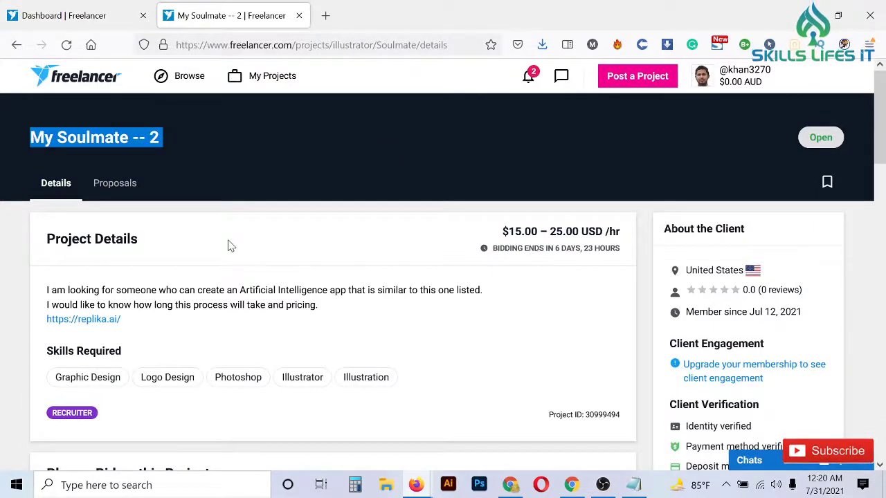
scroll(230, 246, down, 2)
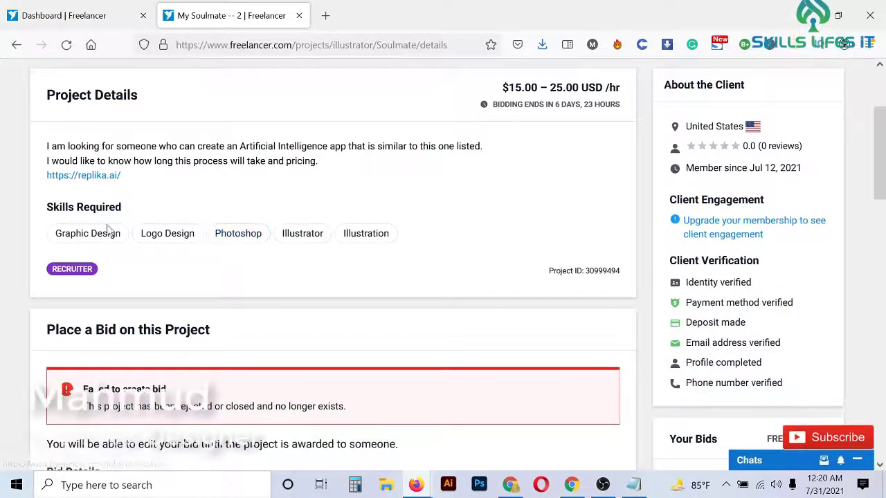
scroll(256, 200, down, 4)
scroll(332, 356, down, 3)
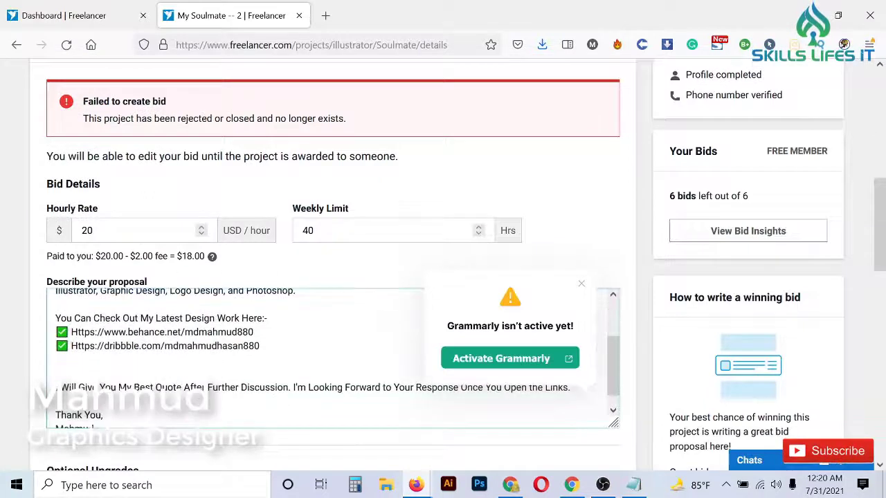
scroll(332, 356, up, 2)
scroll(332, 357, up, 1)
drag(175, 333, 269, 332)
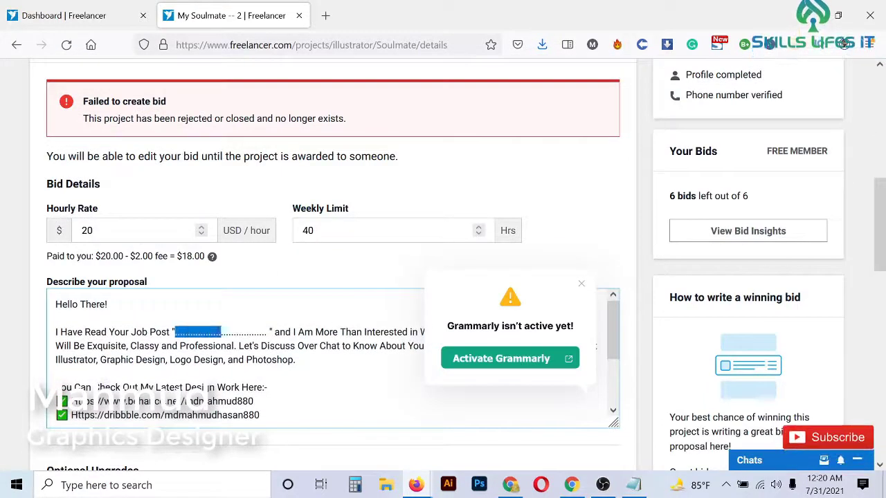
key(ctrl+v)
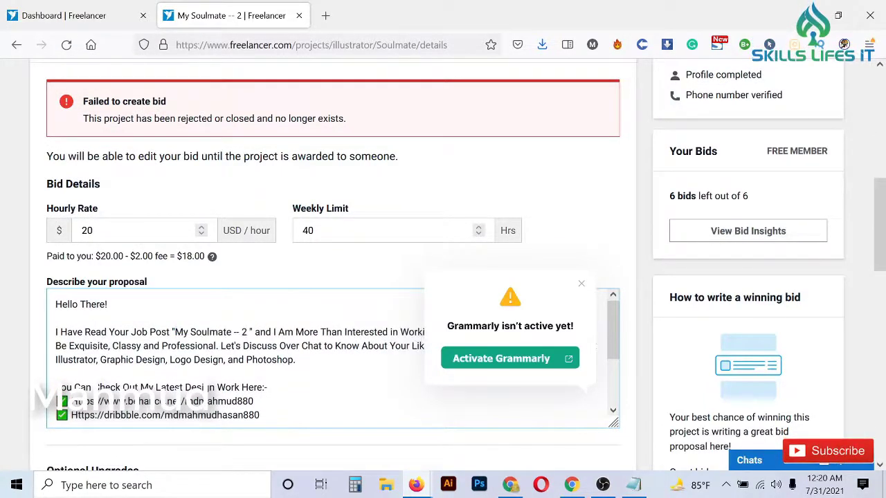
Place the $20/hour bid on My Soulmate -- 2
scroll(361, 262, down, 2)
scroll(361, 262, down, 3)
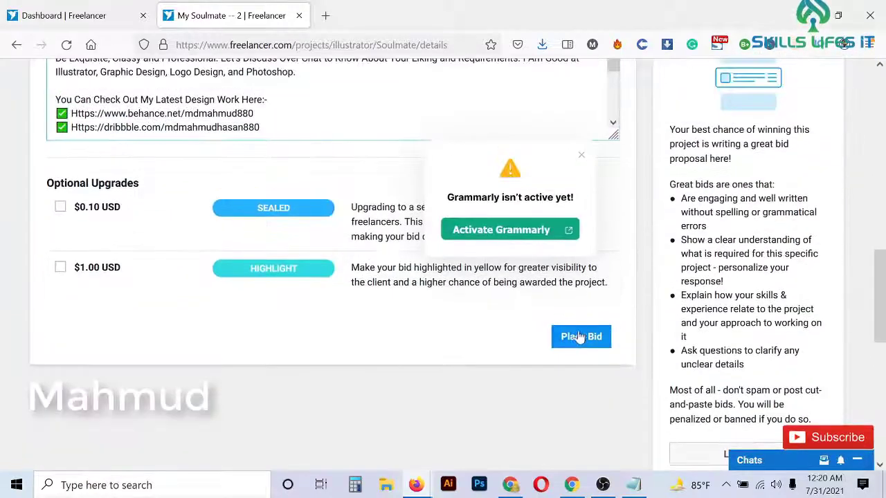
click(580, 337)
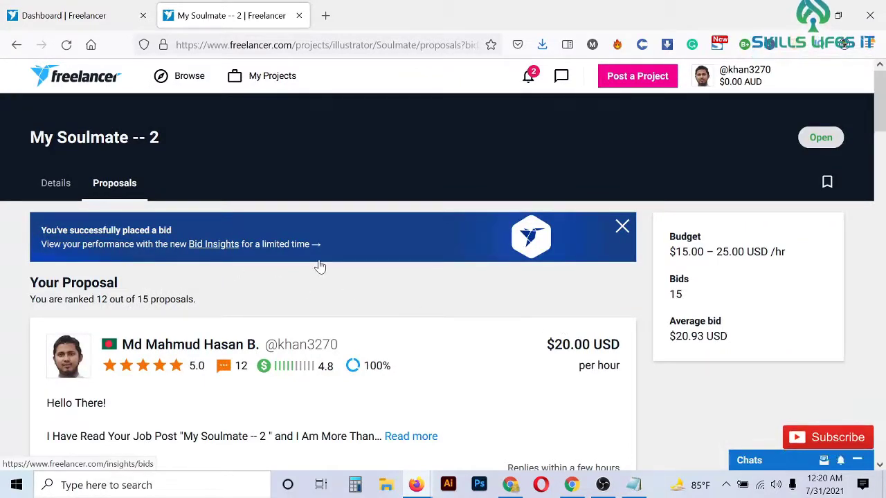
Confirm the new proposal ranks 12 out of 15
scroll(320, 266, down, 3)
scroll(322, 264, up, 2)
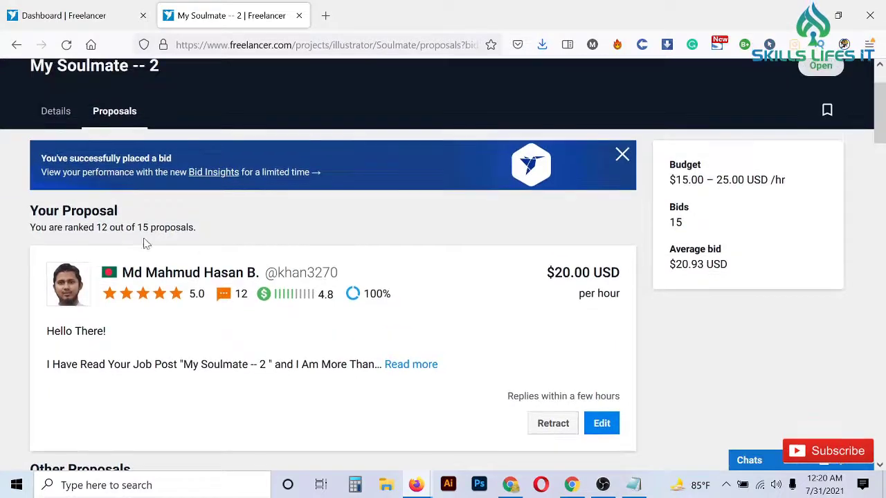
drag(96, 228, 207, 230)
scroll(204, 235, down, 5)
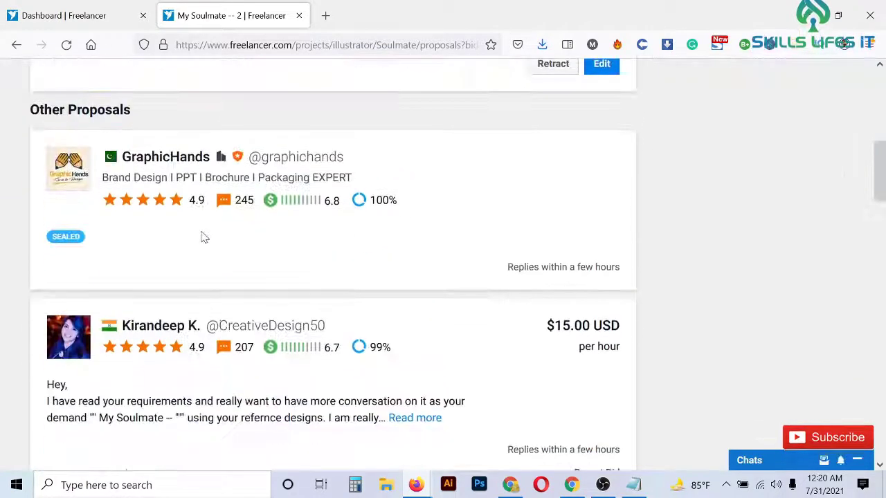
scroll(207, 246, up, 5)
scroll(212, 254, down, 3)
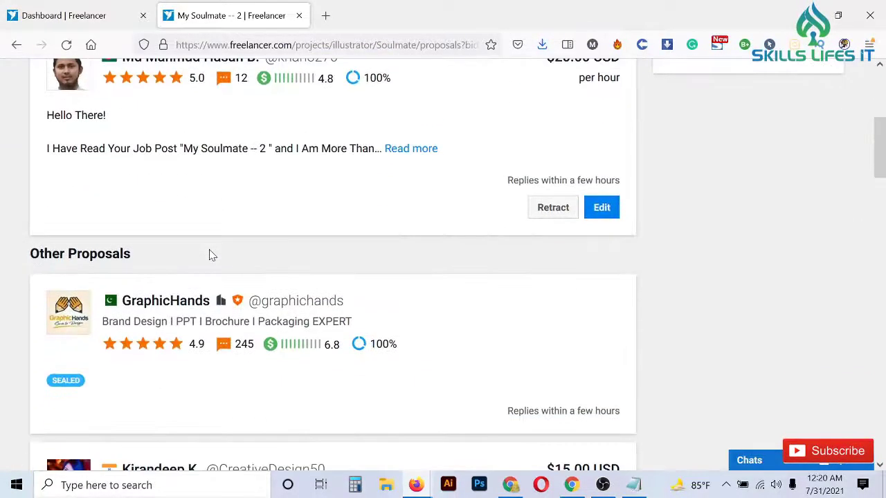
Expand your proposal with Read more and read its full text
click(400, 149)
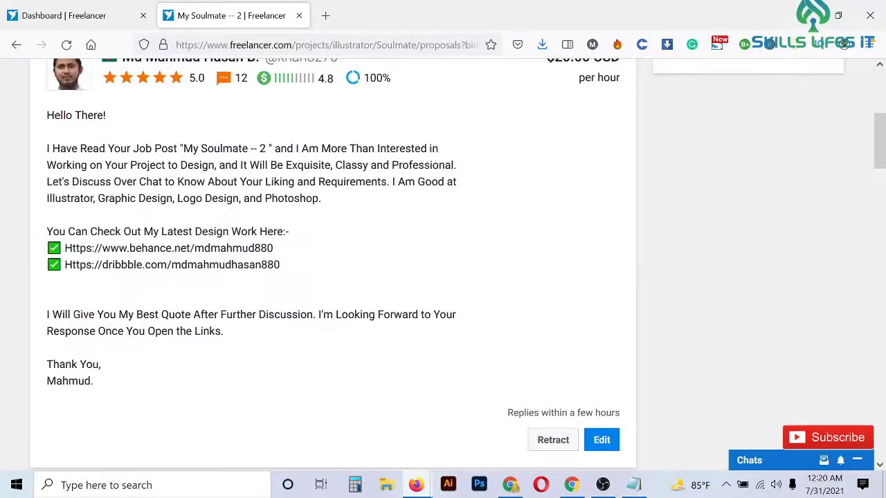
scroll(395, 162, down, 5)
scroll(394, 166, down, 4)
scroll(391, 166, up, 6)
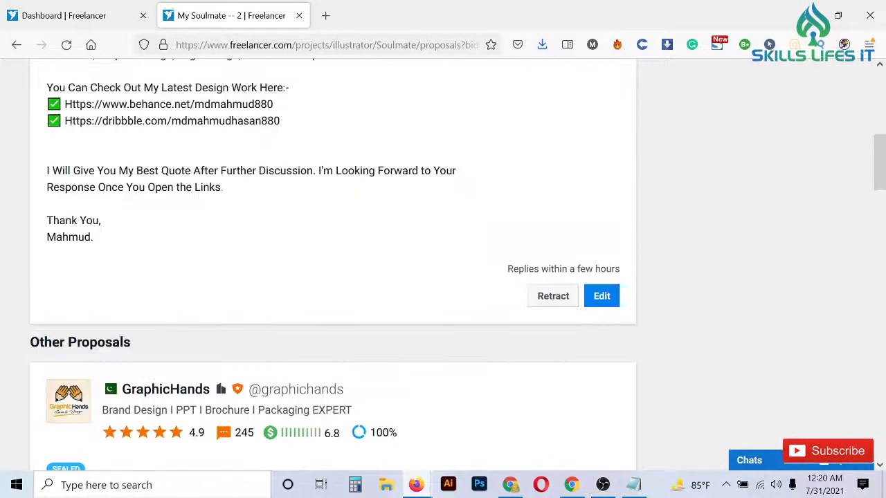
scroll(361, 202, up, 3)
scroll(361, 202, up, 2)
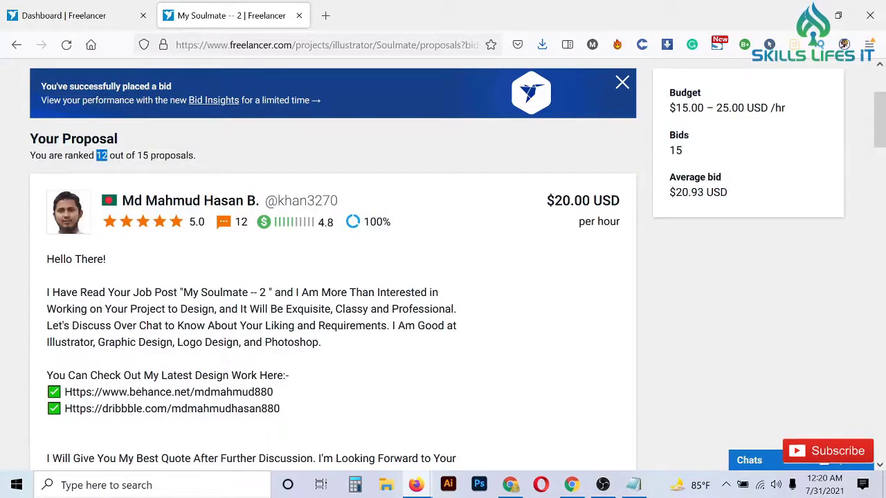
scroll(213, 305, down, 2)
scroll(212, 305, down, 7)
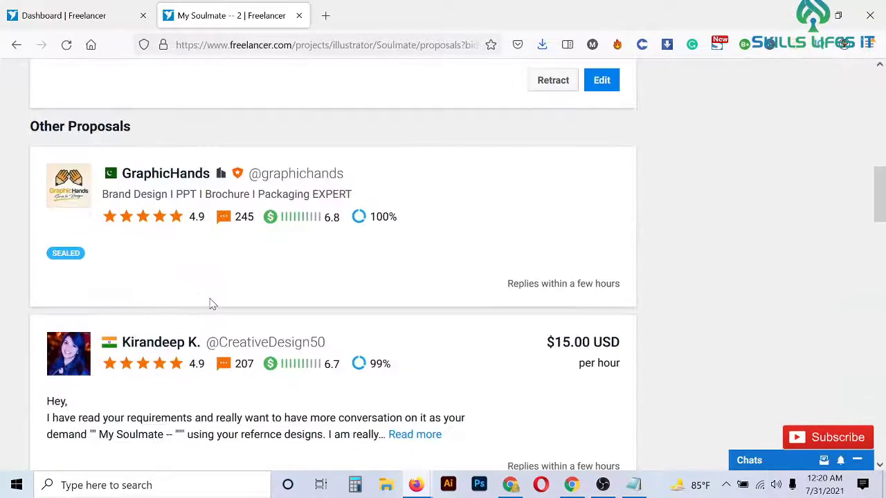
scroll(213, 305, down, 3)
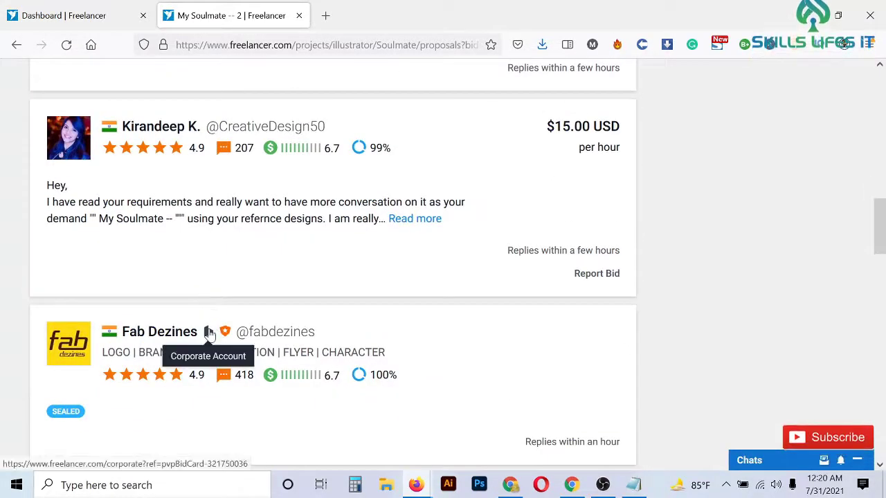
scroll(212, 333, up, 5)
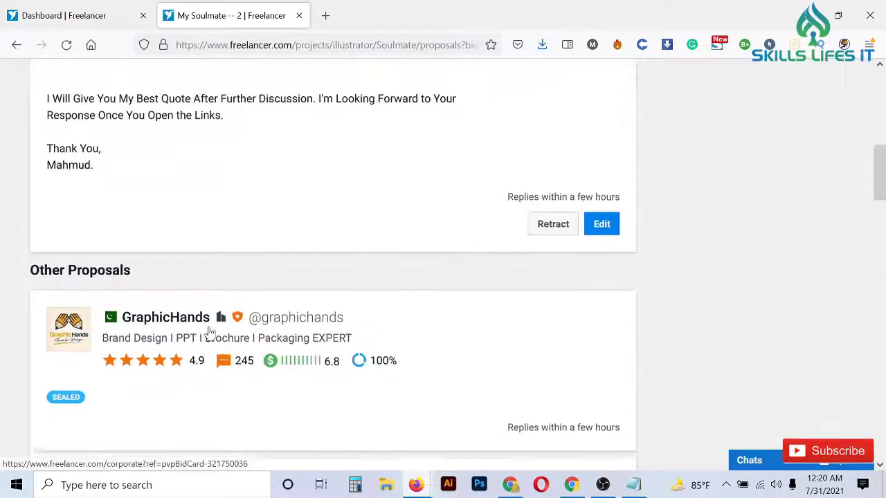
scroll(211, 334, up, 5)
scroll(212, 334, down, 6)
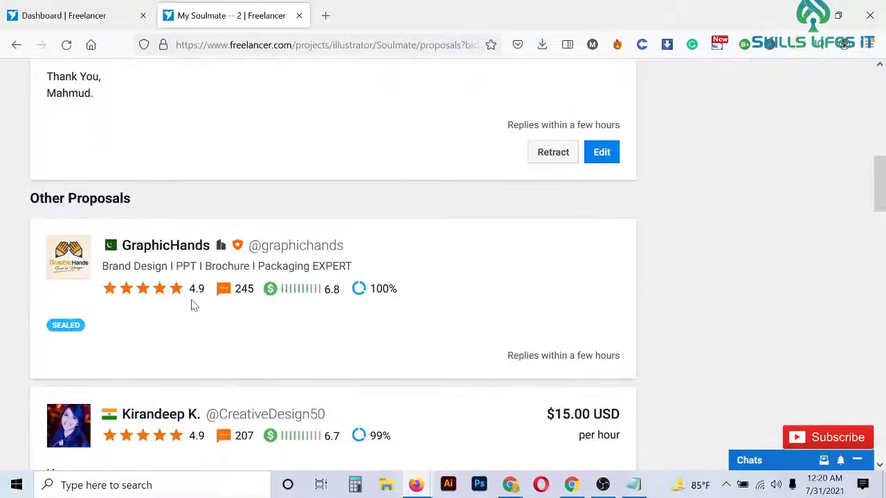
Review competitor GraphicHands' profile (4.9 rating, $45 USD/hour), then return to the project details
click(159, 246)
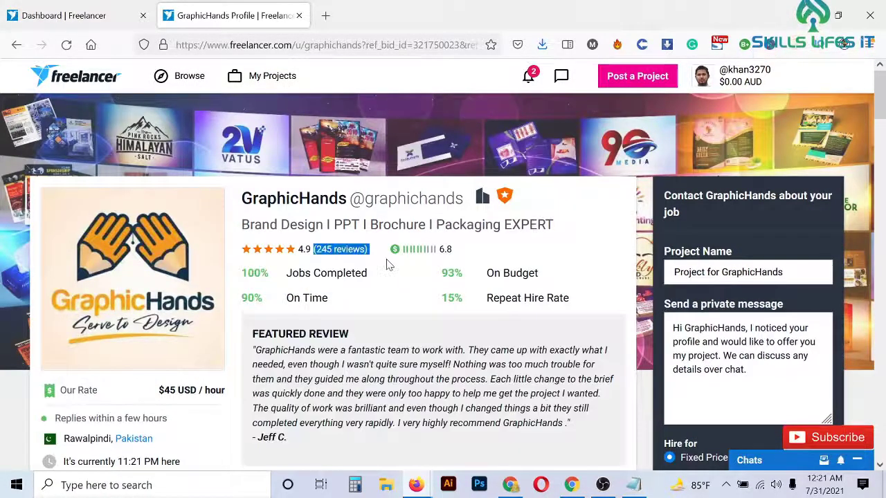
scroll(376, 346, down, 3)
scroll(373, 348, down, 4)
scroll(372, 348, down, 2)
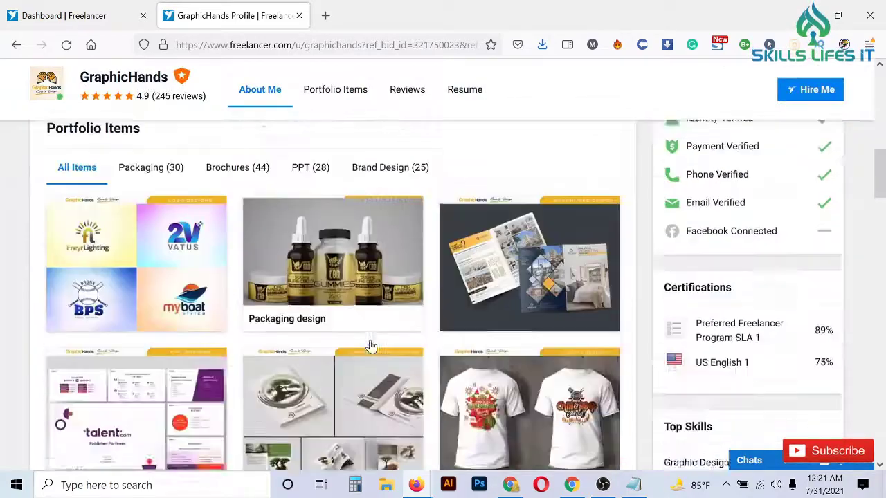
scroll(372, 348, down, 3)
scroll(370, 347, up, 6)
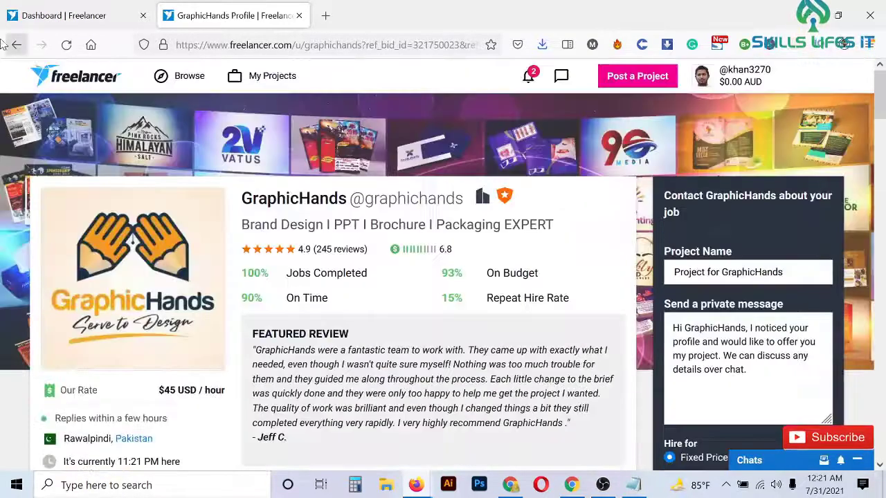
click(9, 46)
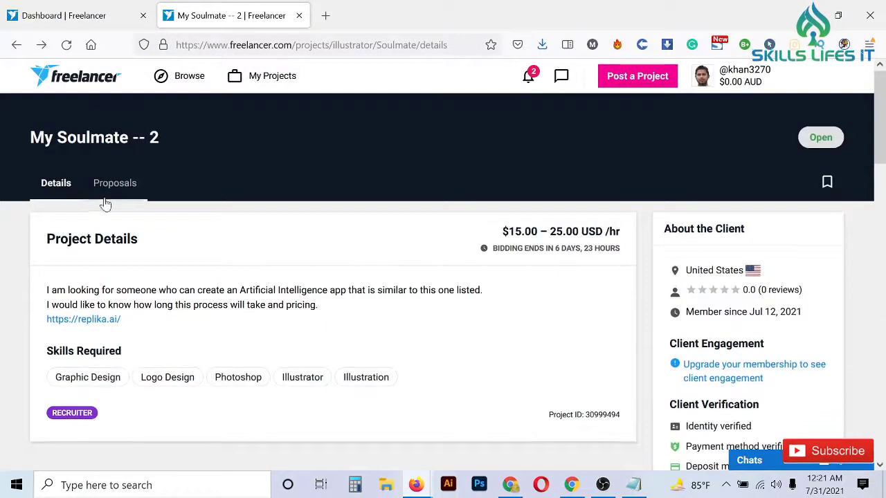
Show the project's proposals and open a competing bidder's profile in a new tab
click(115, 183)
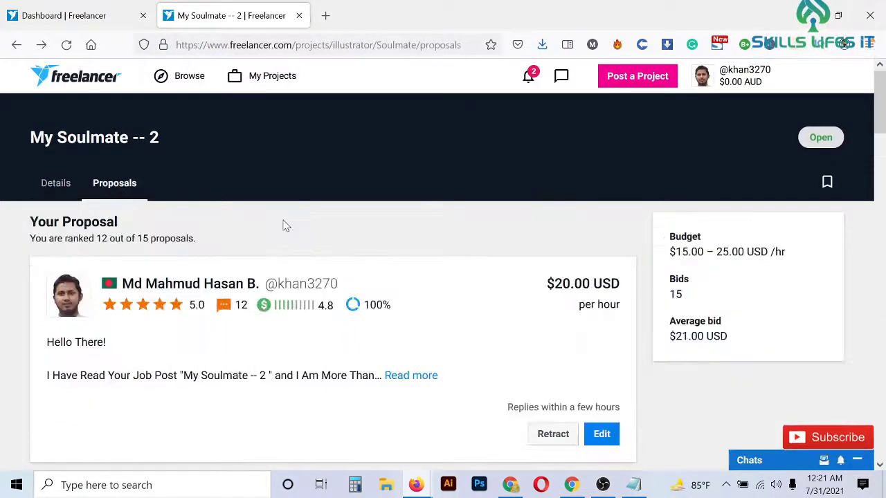
scroll(283, 224, down, 2)
scroll(283, 224, down, 1)
scroll(283, 224, down, 4)
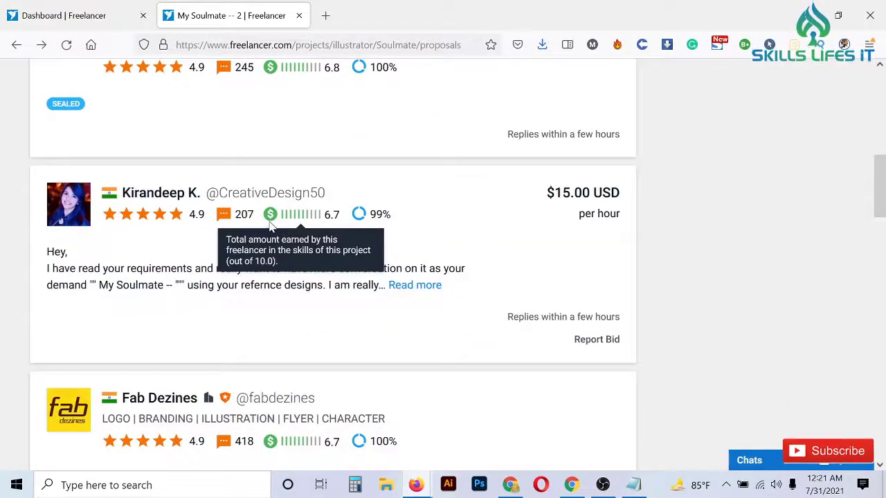
right_click(161, 193)
click(187, 198)
Scroll through the rest of the first page and go to page 2 of proposals
scroll(187, 198, down, 2)
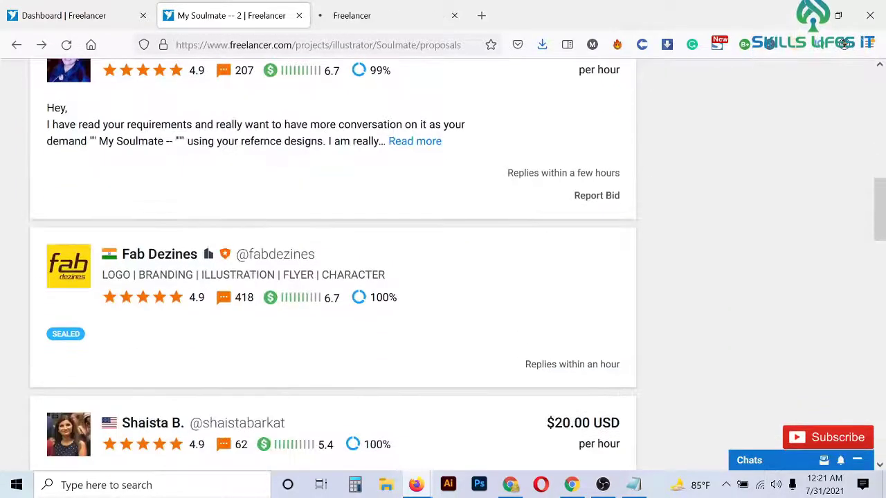
scroll(381, 284, down, 4)
scroll(381, 284, down, 4)
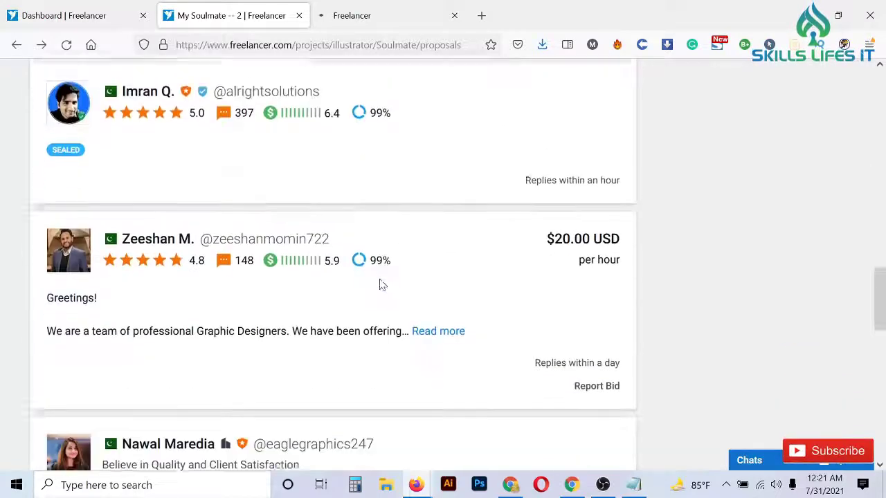
scroll(380, 284, down, 3)
scroll(380, 284, down, 3)
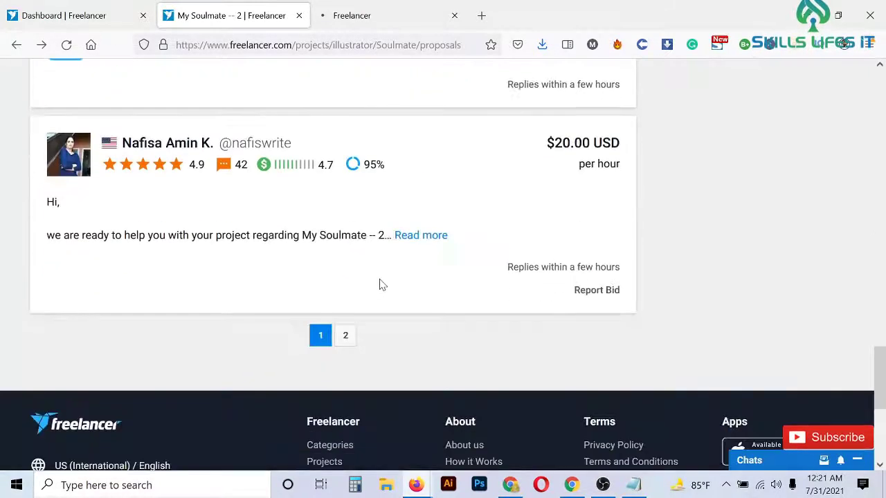
click(346, 339)
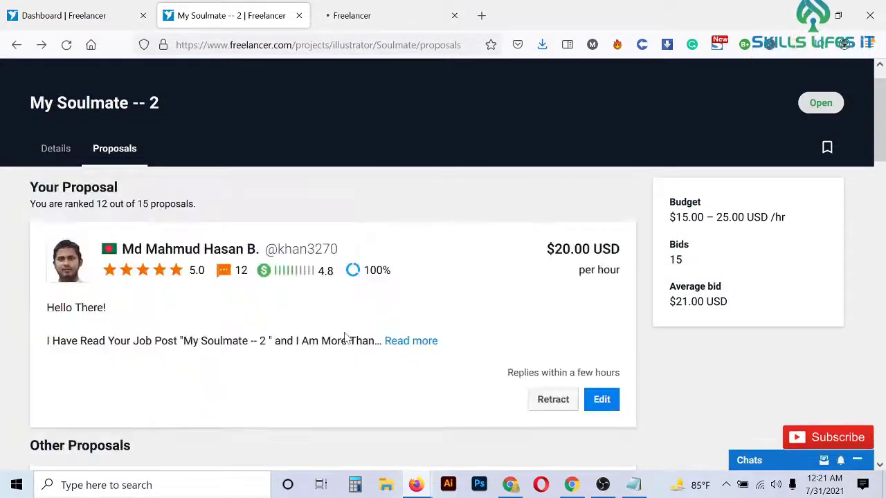
Review page 2, then switch to the bidder's profile tab (4.9 from 207 reviews, $20/hour)
scroll(347, 337, down, 3)
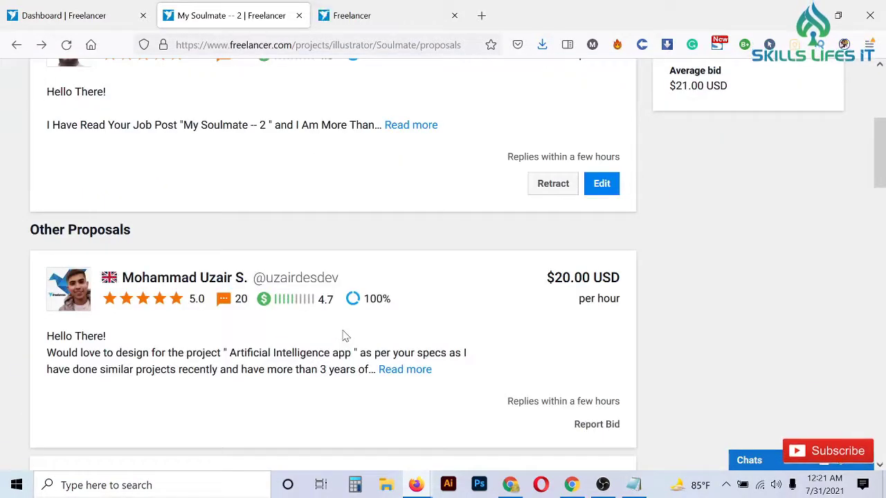
scroll(343, 336, up, 2)
scroll(344, 336, down, 5)
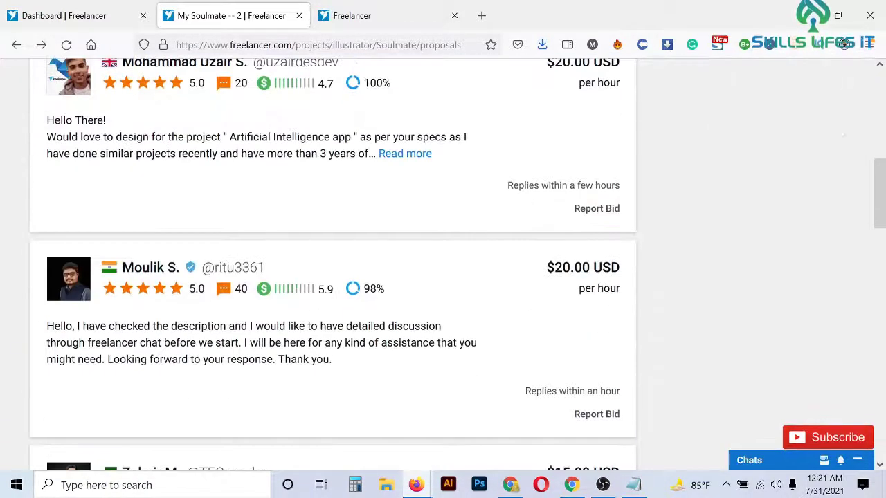
scroll(153, 322, down, 4)
scroll(230, 297, down, 2)
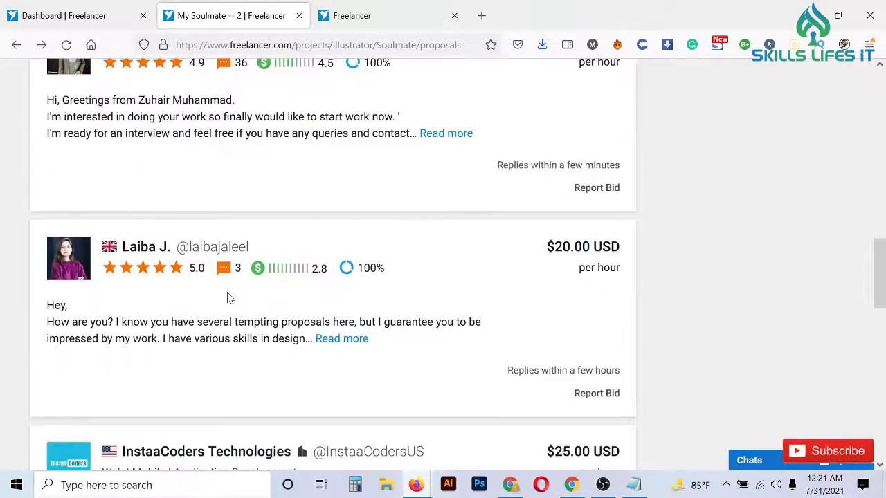
scroll(235, 277, down, 4)
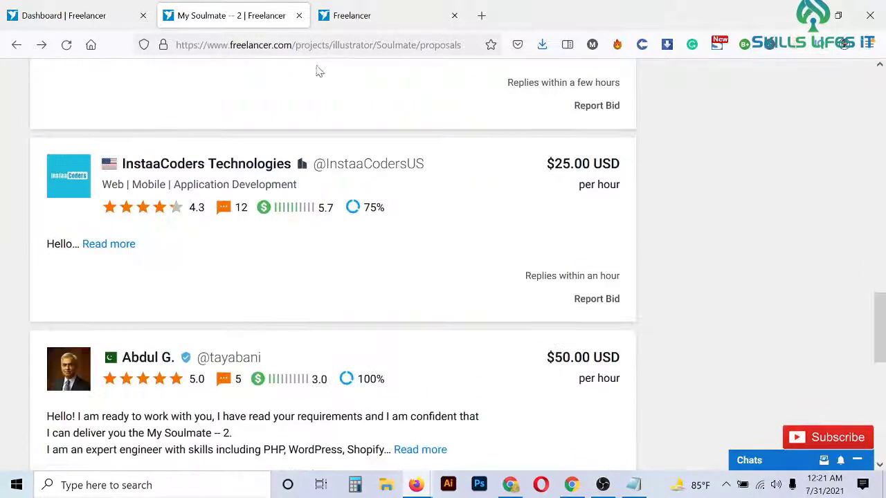
click(380, 21)
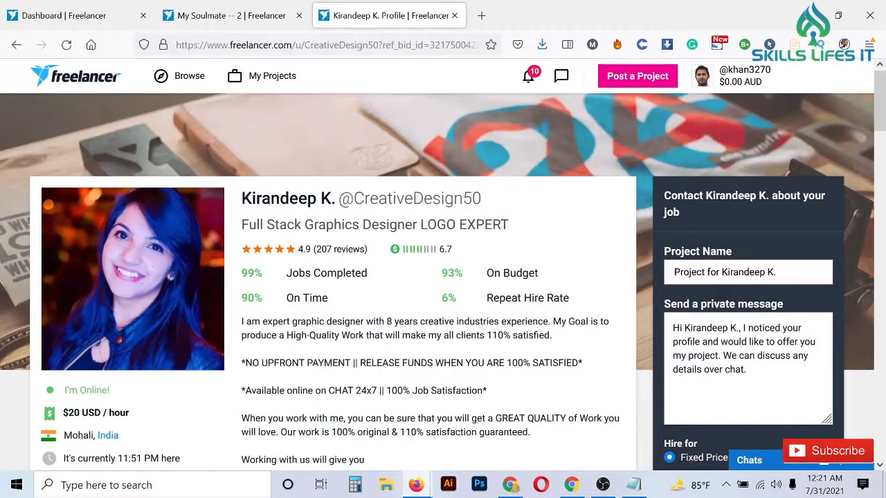
Check the recent notifications and copy the proposal text from Notepad
click(529, 77)
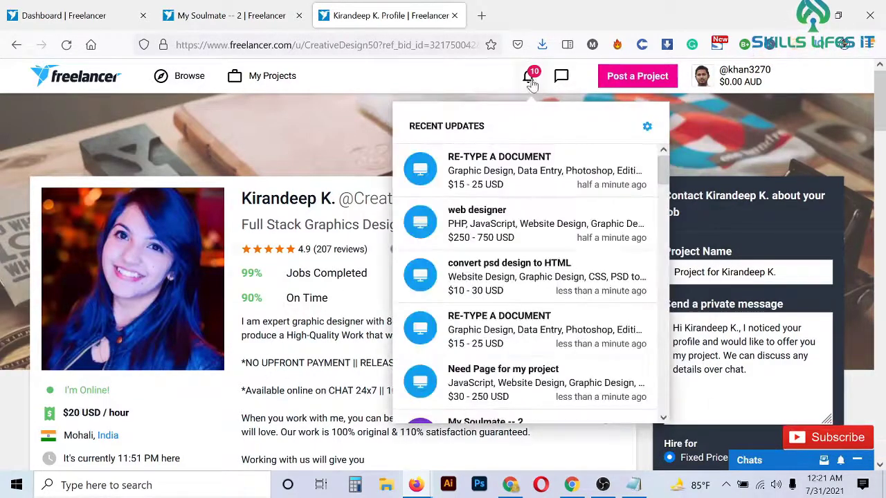
click(633, 484)
right_click(413, 125)
click(440, 164)
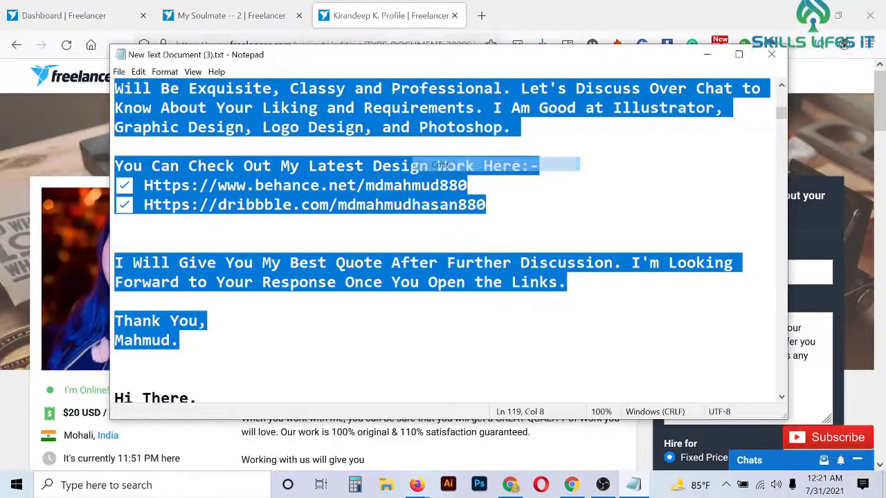
Return to the RE-TYPE A DOCUMENT project page and glance over its recent updates
click(386, 331)
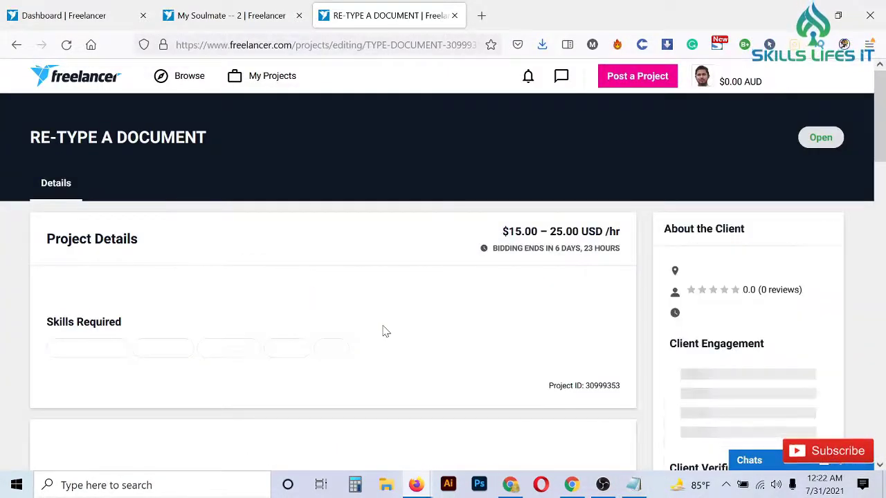
scroll(386, 331, down, 3)
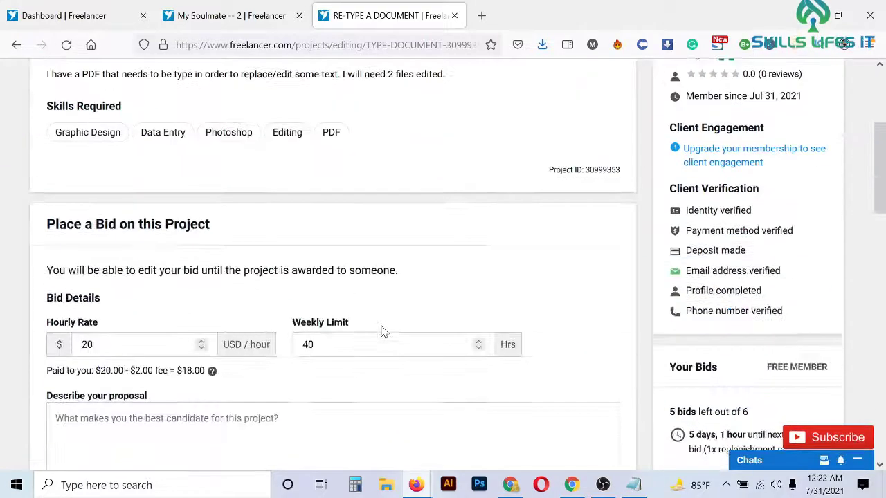
scroll(678, 305, up, 3)
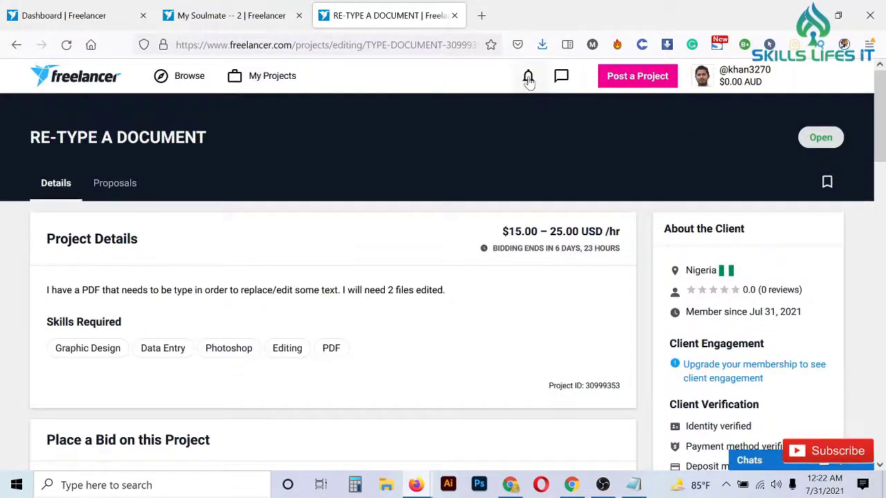
click(528, 75)
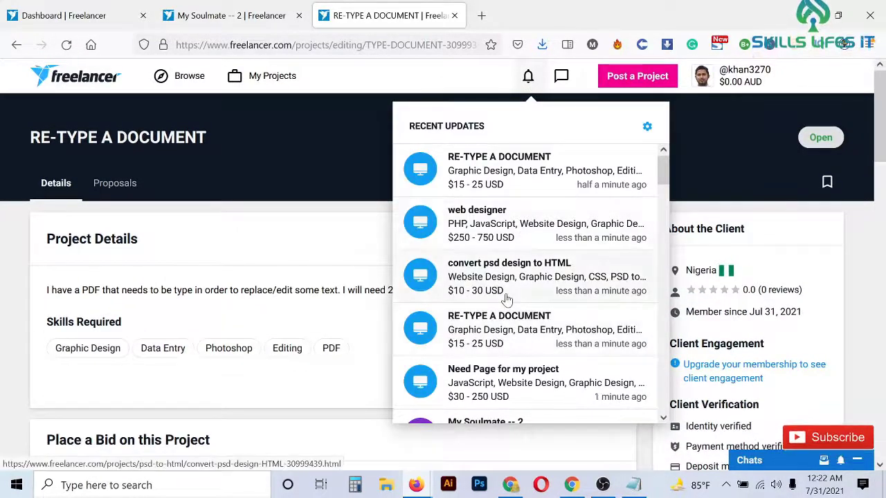
click(332, 230)
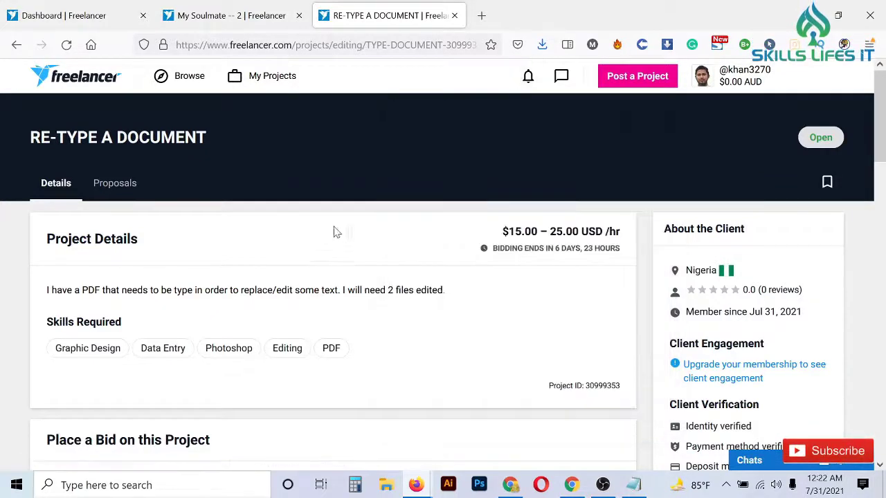
Reload the account dashboard with F5 and scroll down to the Your Bids box
click(65, 15)
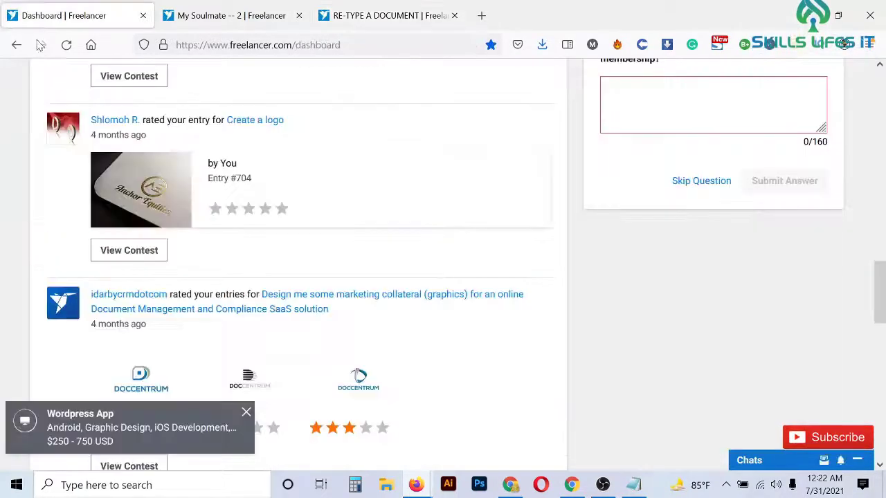
scroll(747, 383, up, 10)
key(F5)
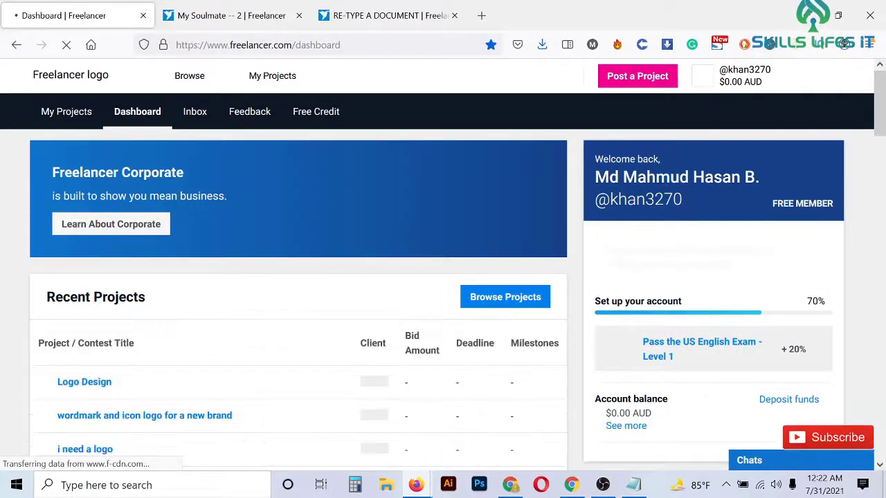
click(733, 76)
scroll(623, 250, down, 3)
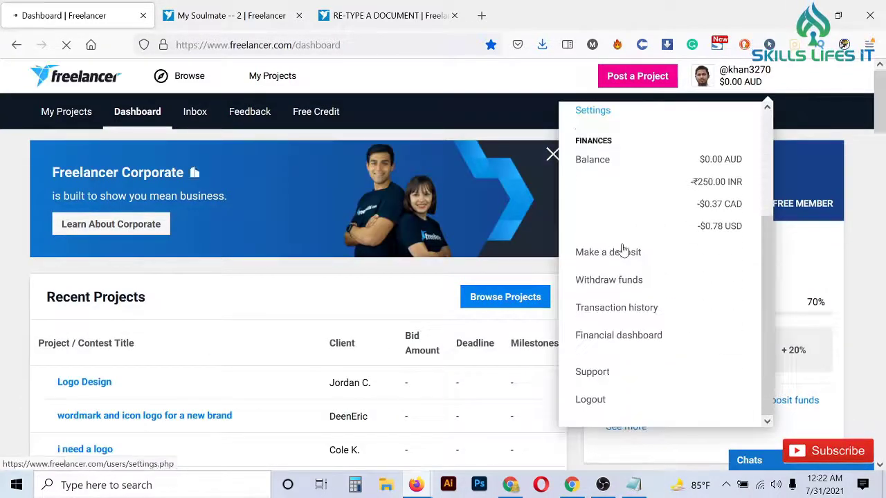
scroll(623, 251, down, 3)
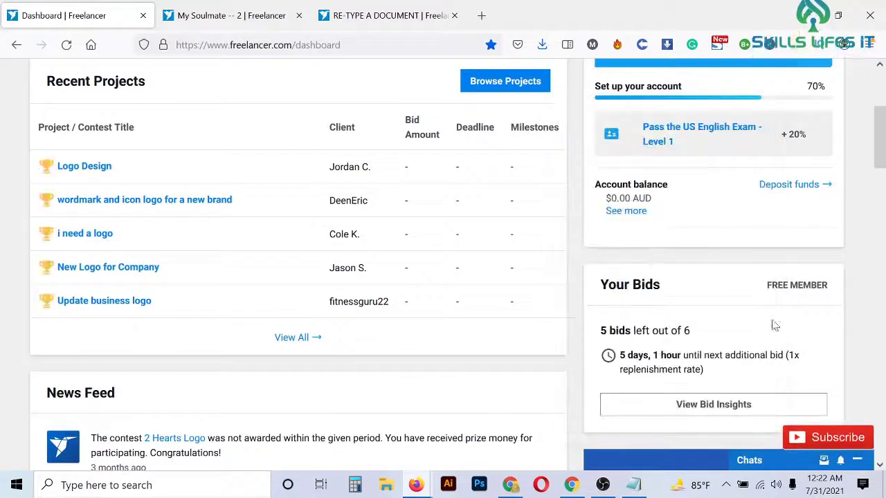
scroll(775, 325, down, 1)
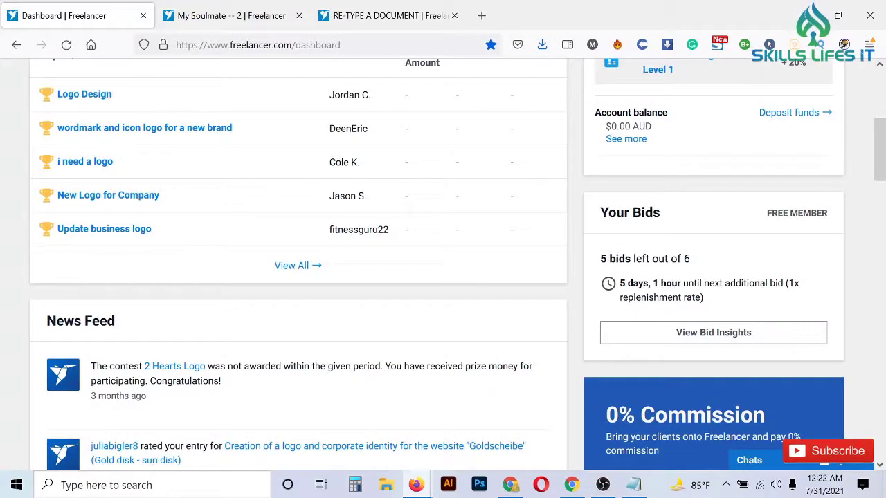
Highlight '5 bids left out of 6', the next-bid timing and the 1x replenishment note
drag(599, 259, 698, 261)
click(698, 260)
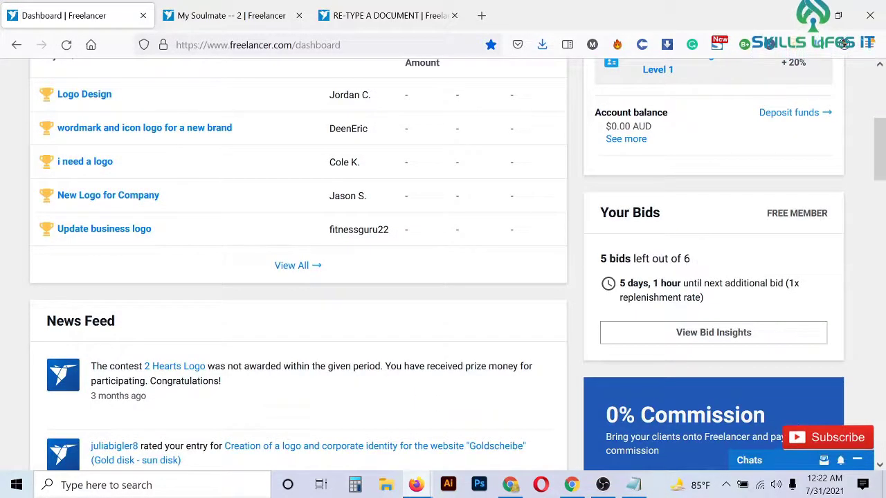
mouse_move(625, 283)
mouse_down()
mouse_move(674, 283)
mouse_move(659, 283)
mouse_move(703, 298)
mouse_up()
click(645, 284)
click(665, 283)
click(644, 283)
click(703, 298)
drag(776, 284, 798, 305)
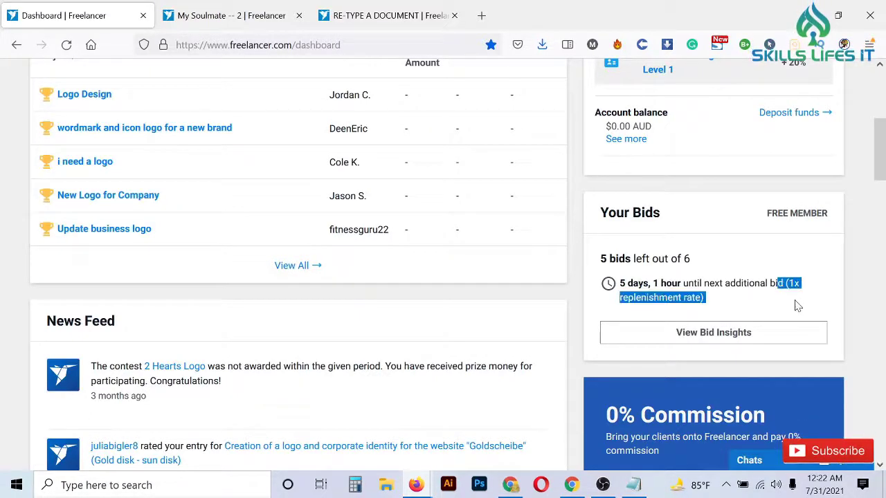
click(715, 296)
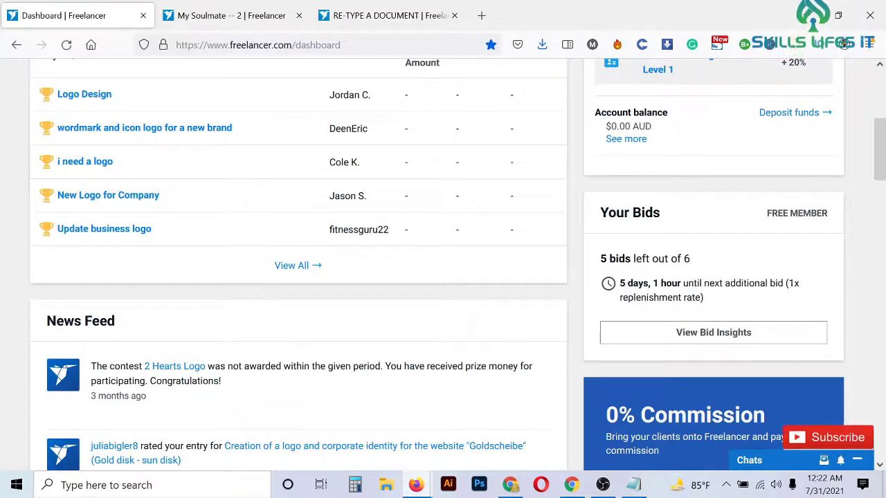
Highlight the '5 bids left out of 6' count again to emphasise it
mouse_move(703, 283)
mouse_down()
mouse_move(731, 283)
mouse_move(599, 259)
mouse_up()
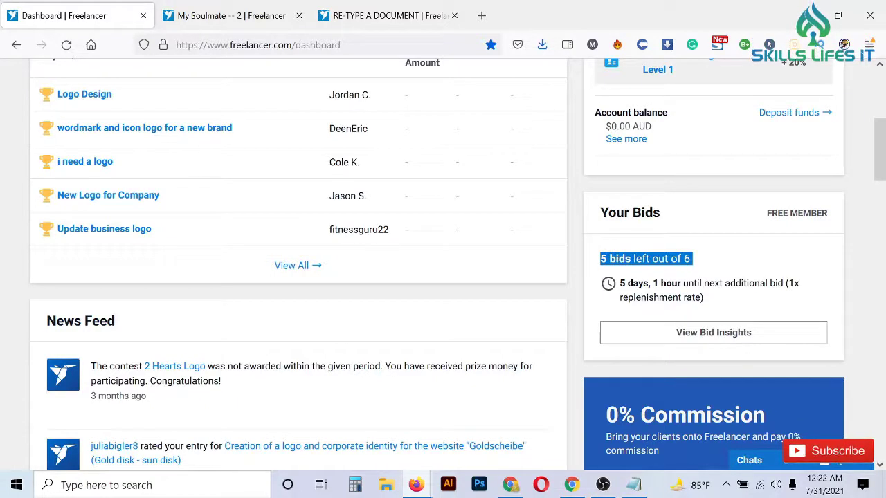
click(600, 259)
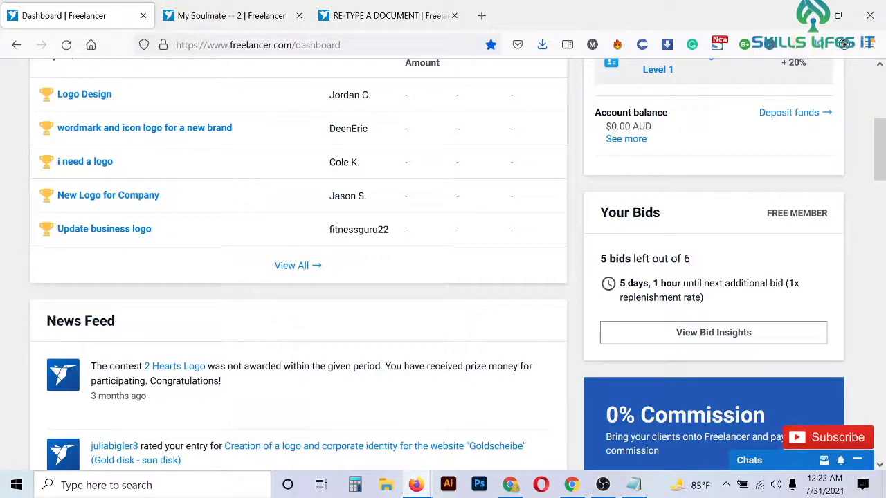
drag(599, 259, 697, 270)
click(699, 267)
click(606, 259)
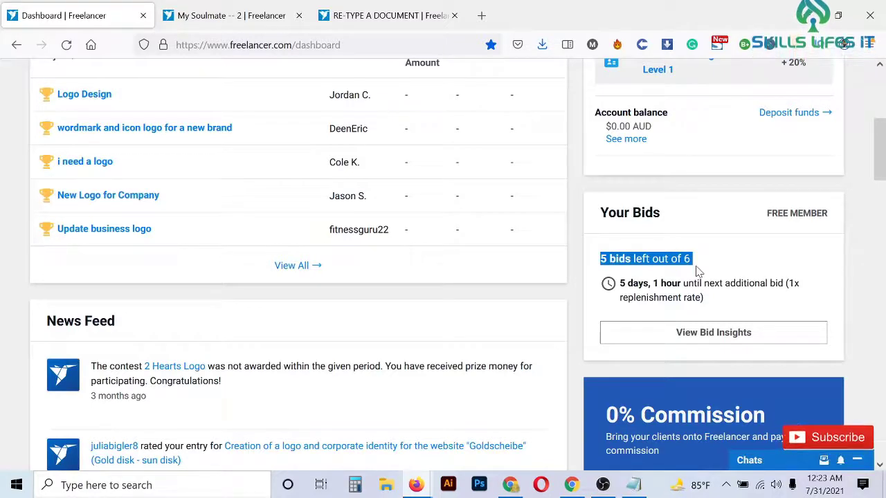
click(698, 272)
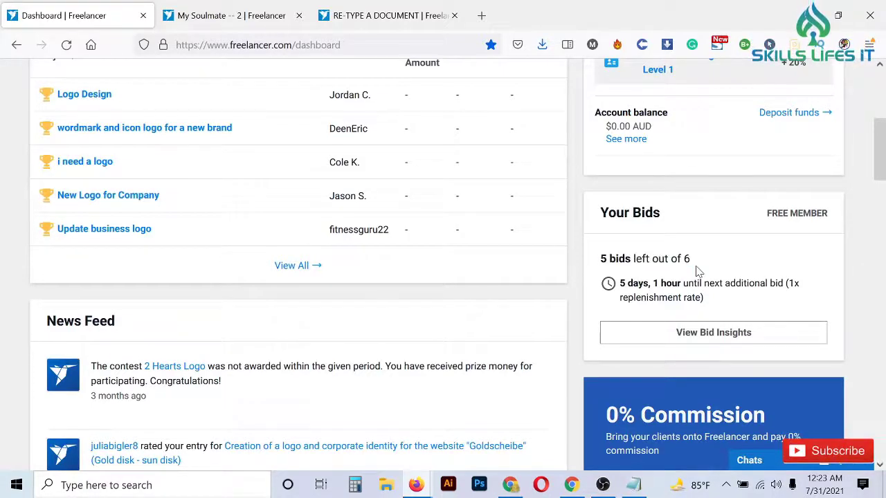
scroll(696, 272, up, 3)
scroll(695, 272, down, 3)
Scroll the dashboard back to the top and switch to the OBS window
scroll(412, 339, up, 5)
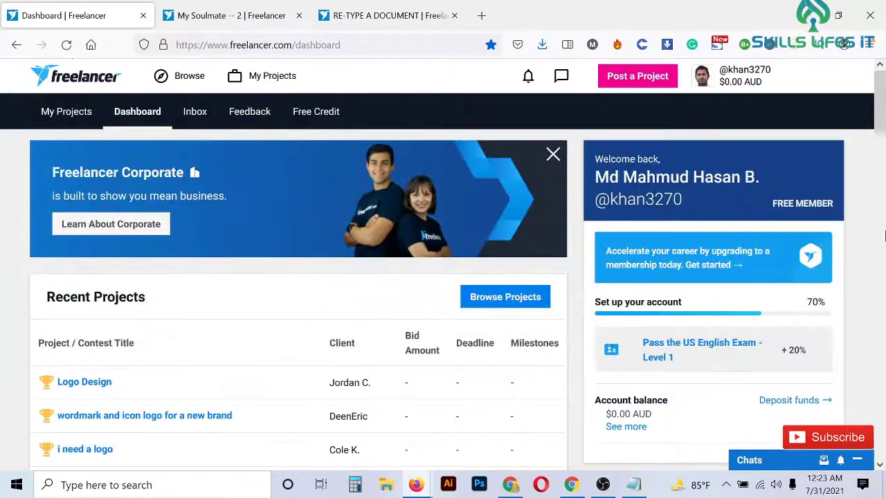
scroll(443, 277, down, 3)
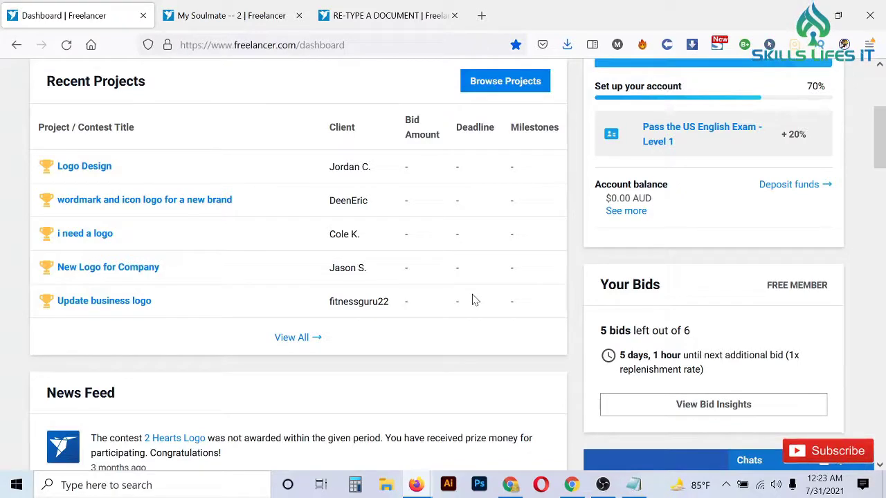
scroll(471, 300, down, 3)
scroll(470, 307, up, 3)
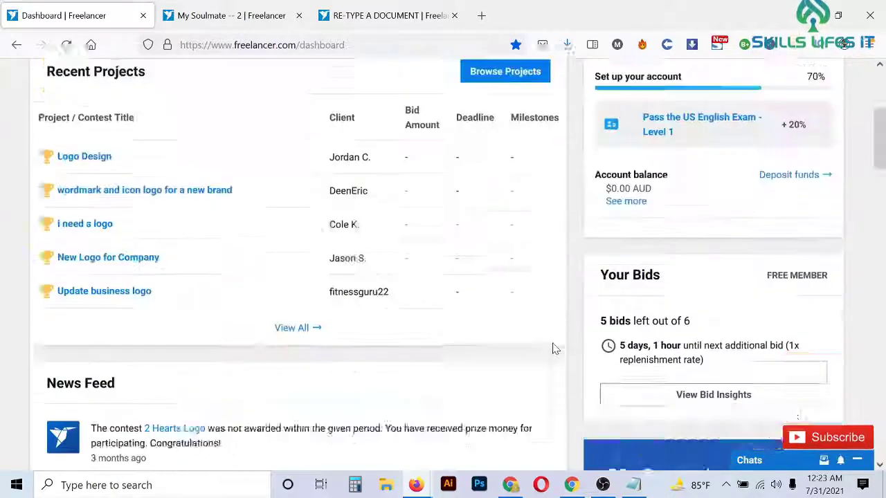
scroll(553, 352, up, 2)
scroll(520, 362, up, 2)
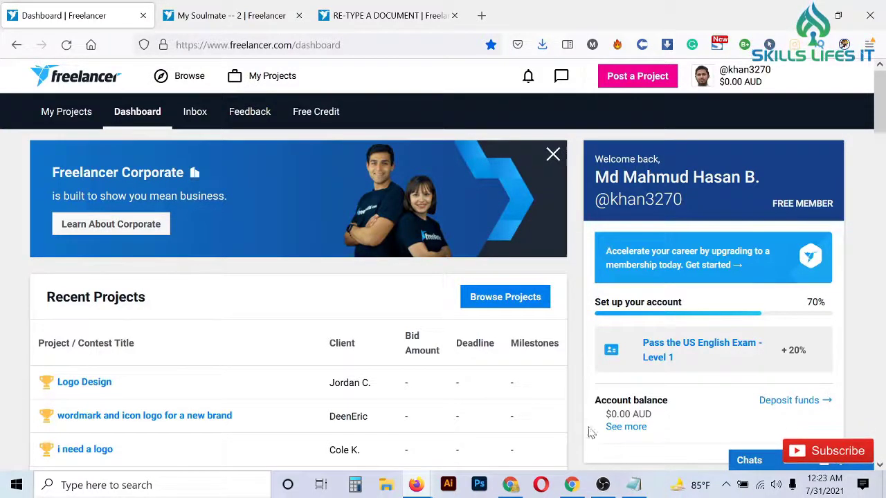
click(603, 484)
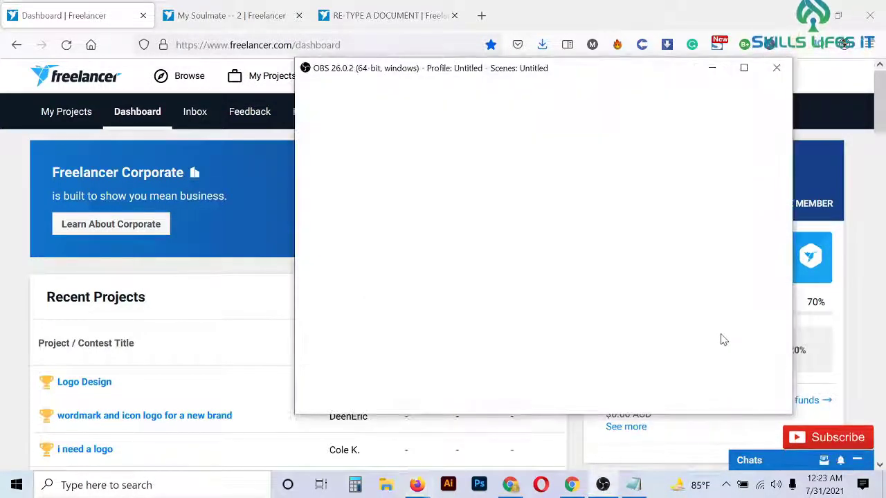